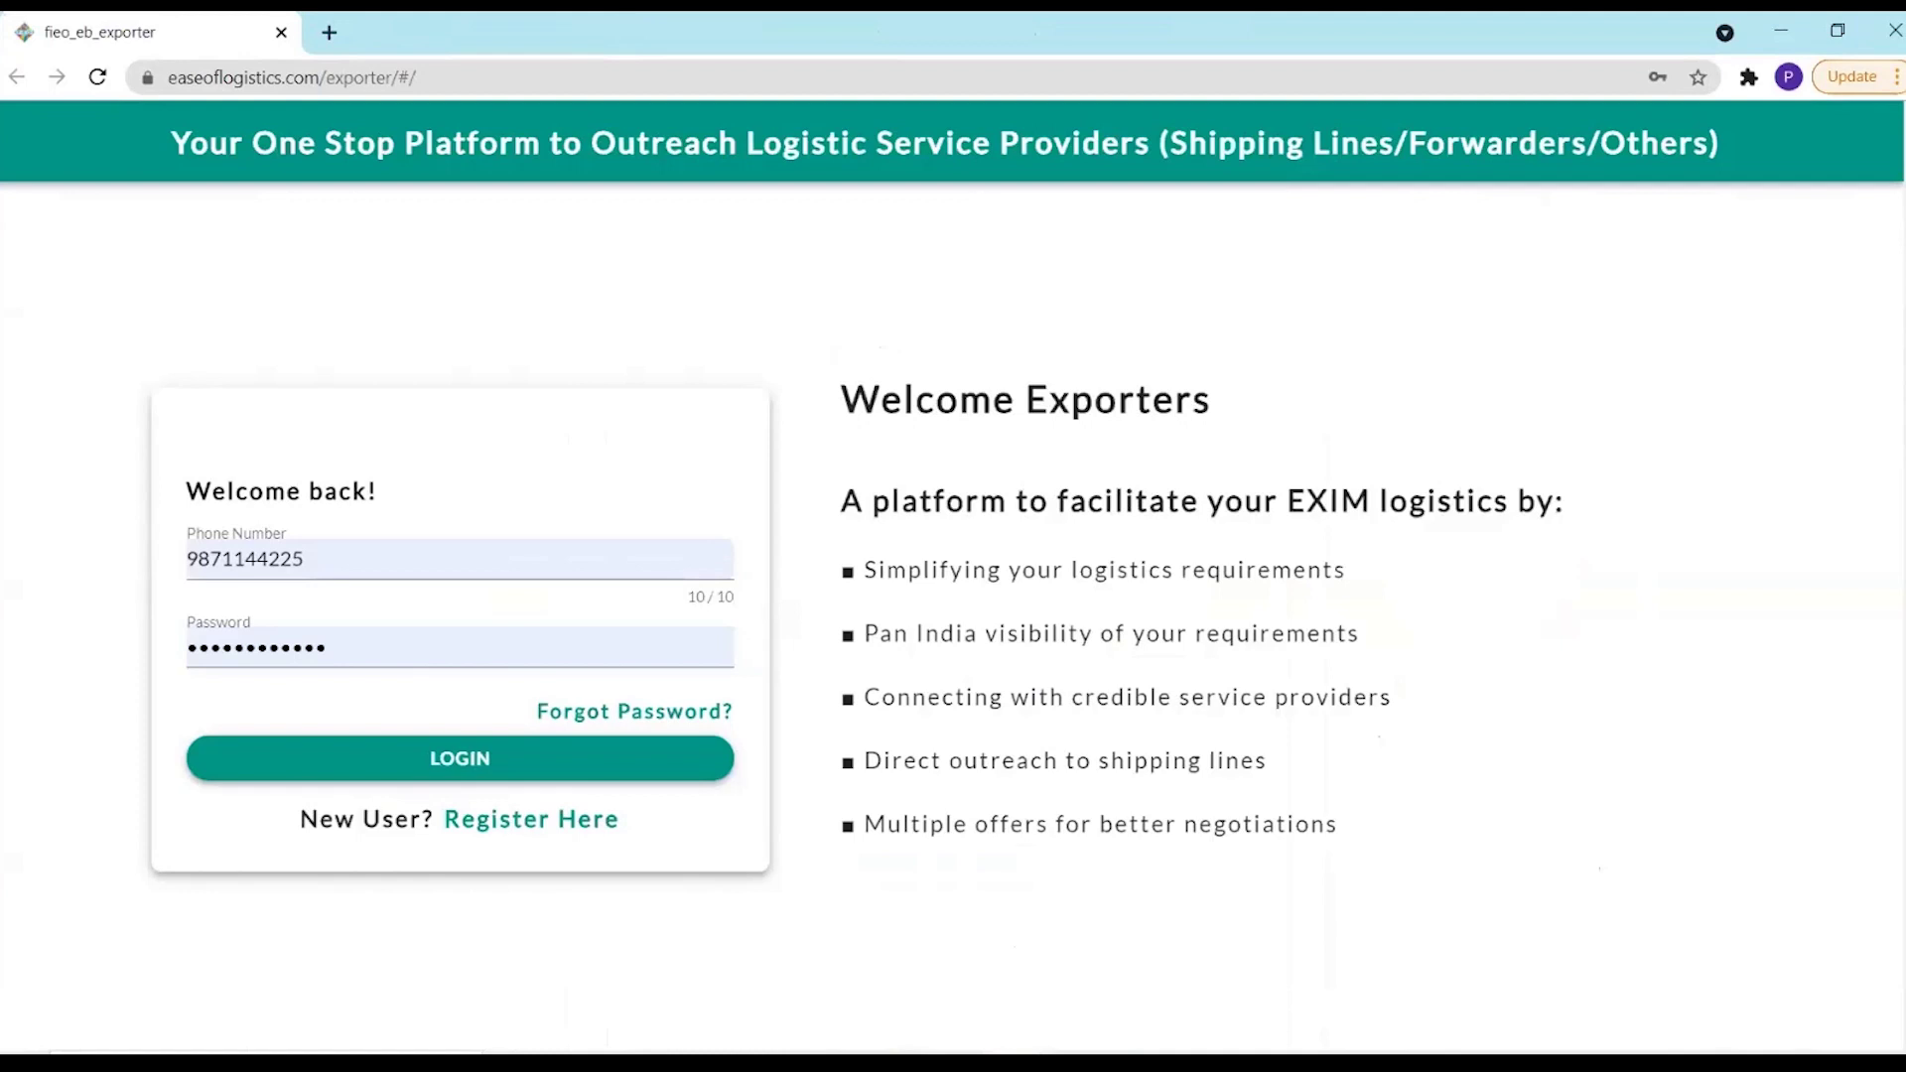
Open the registration page for new exporters
left_click(531, 820)
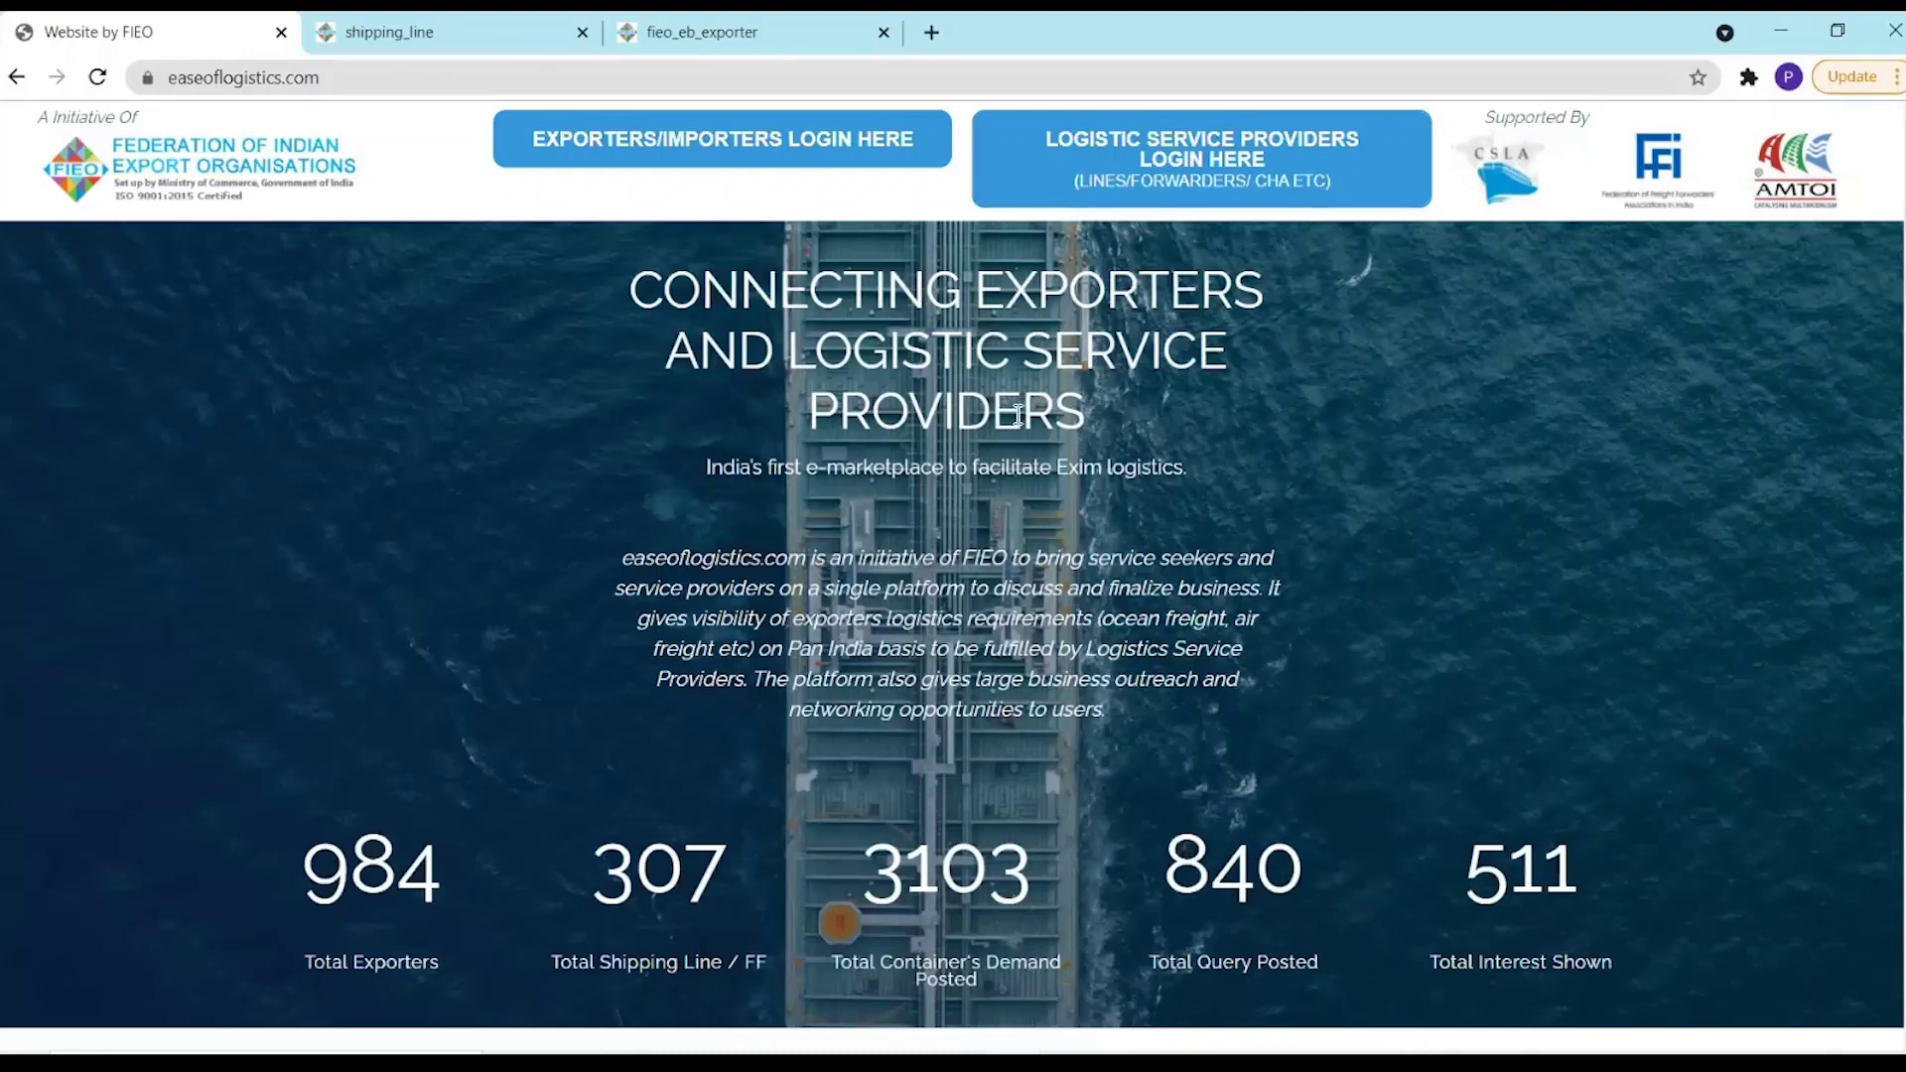
Open the exporters/importers login page and log in with the saved phone number and password
left_click(703, 137)
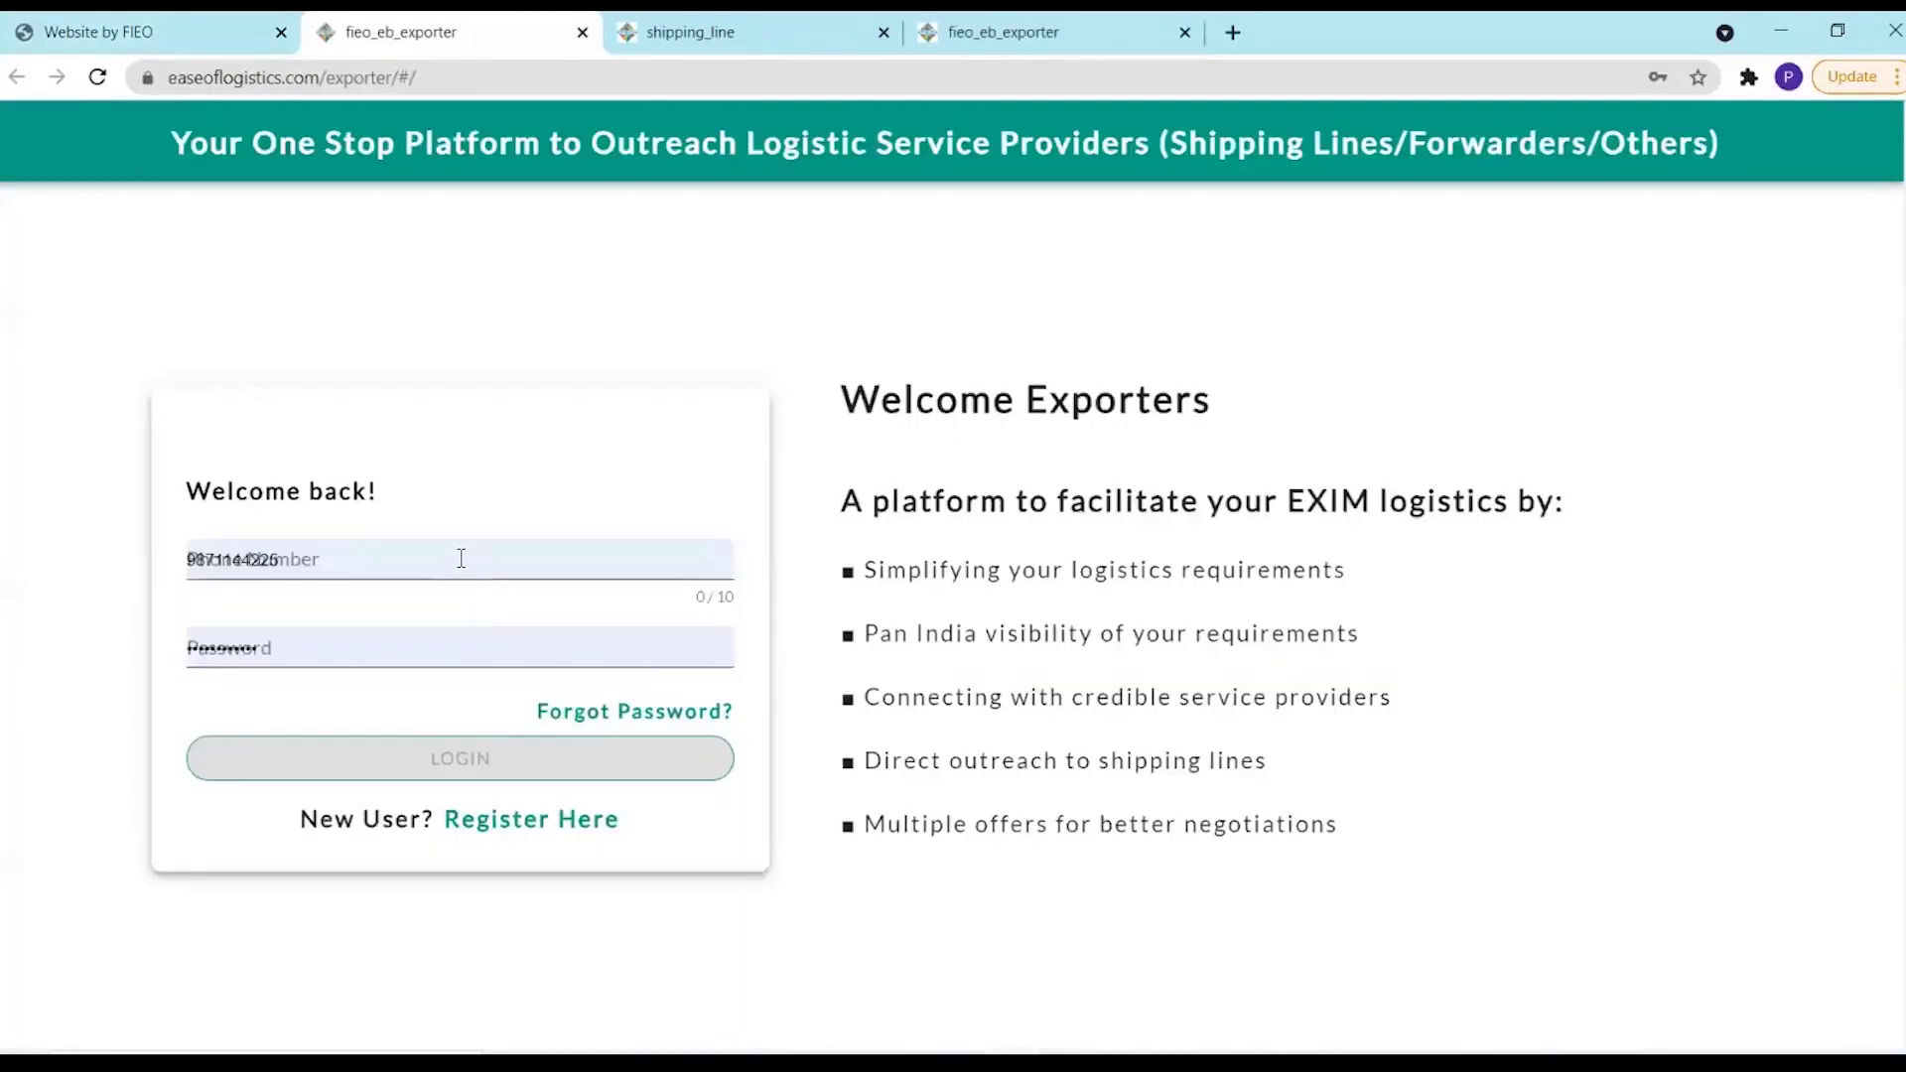
left_click(462, 556)
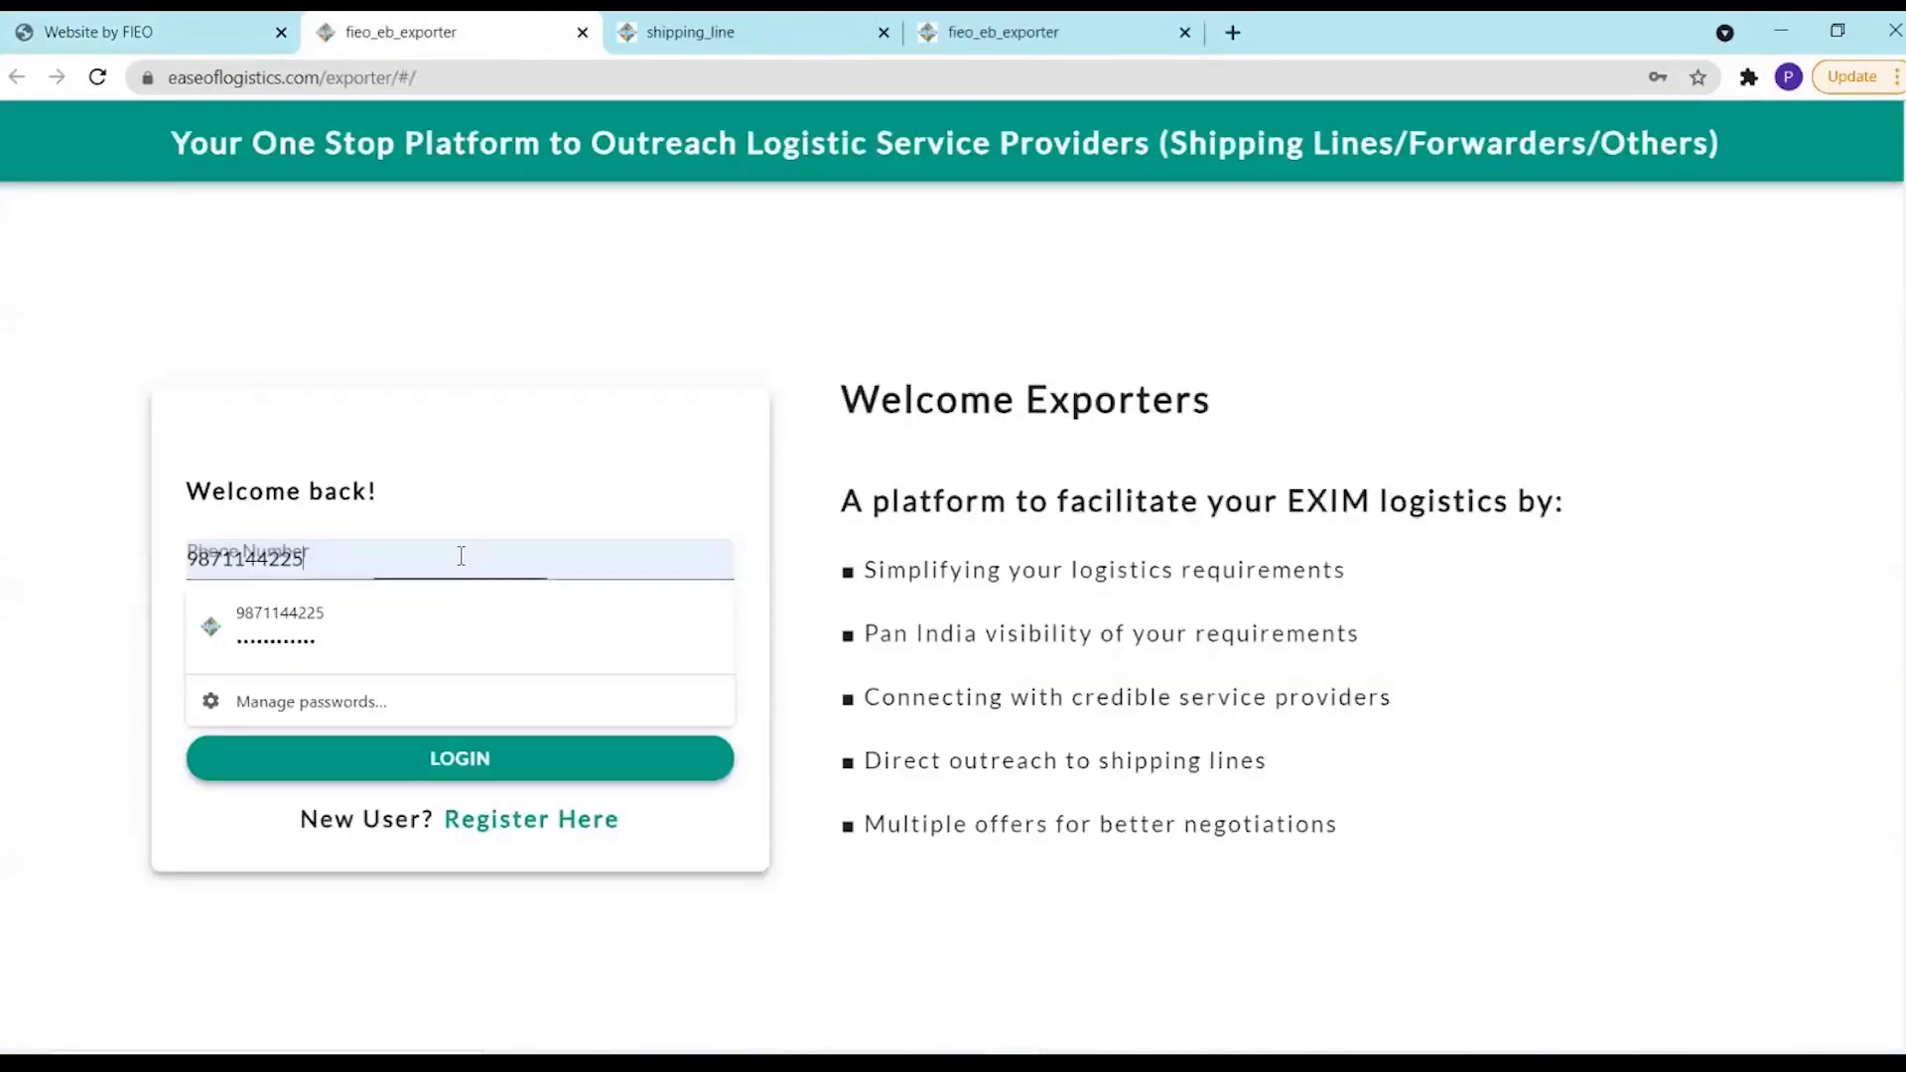
left_click(486, 776)
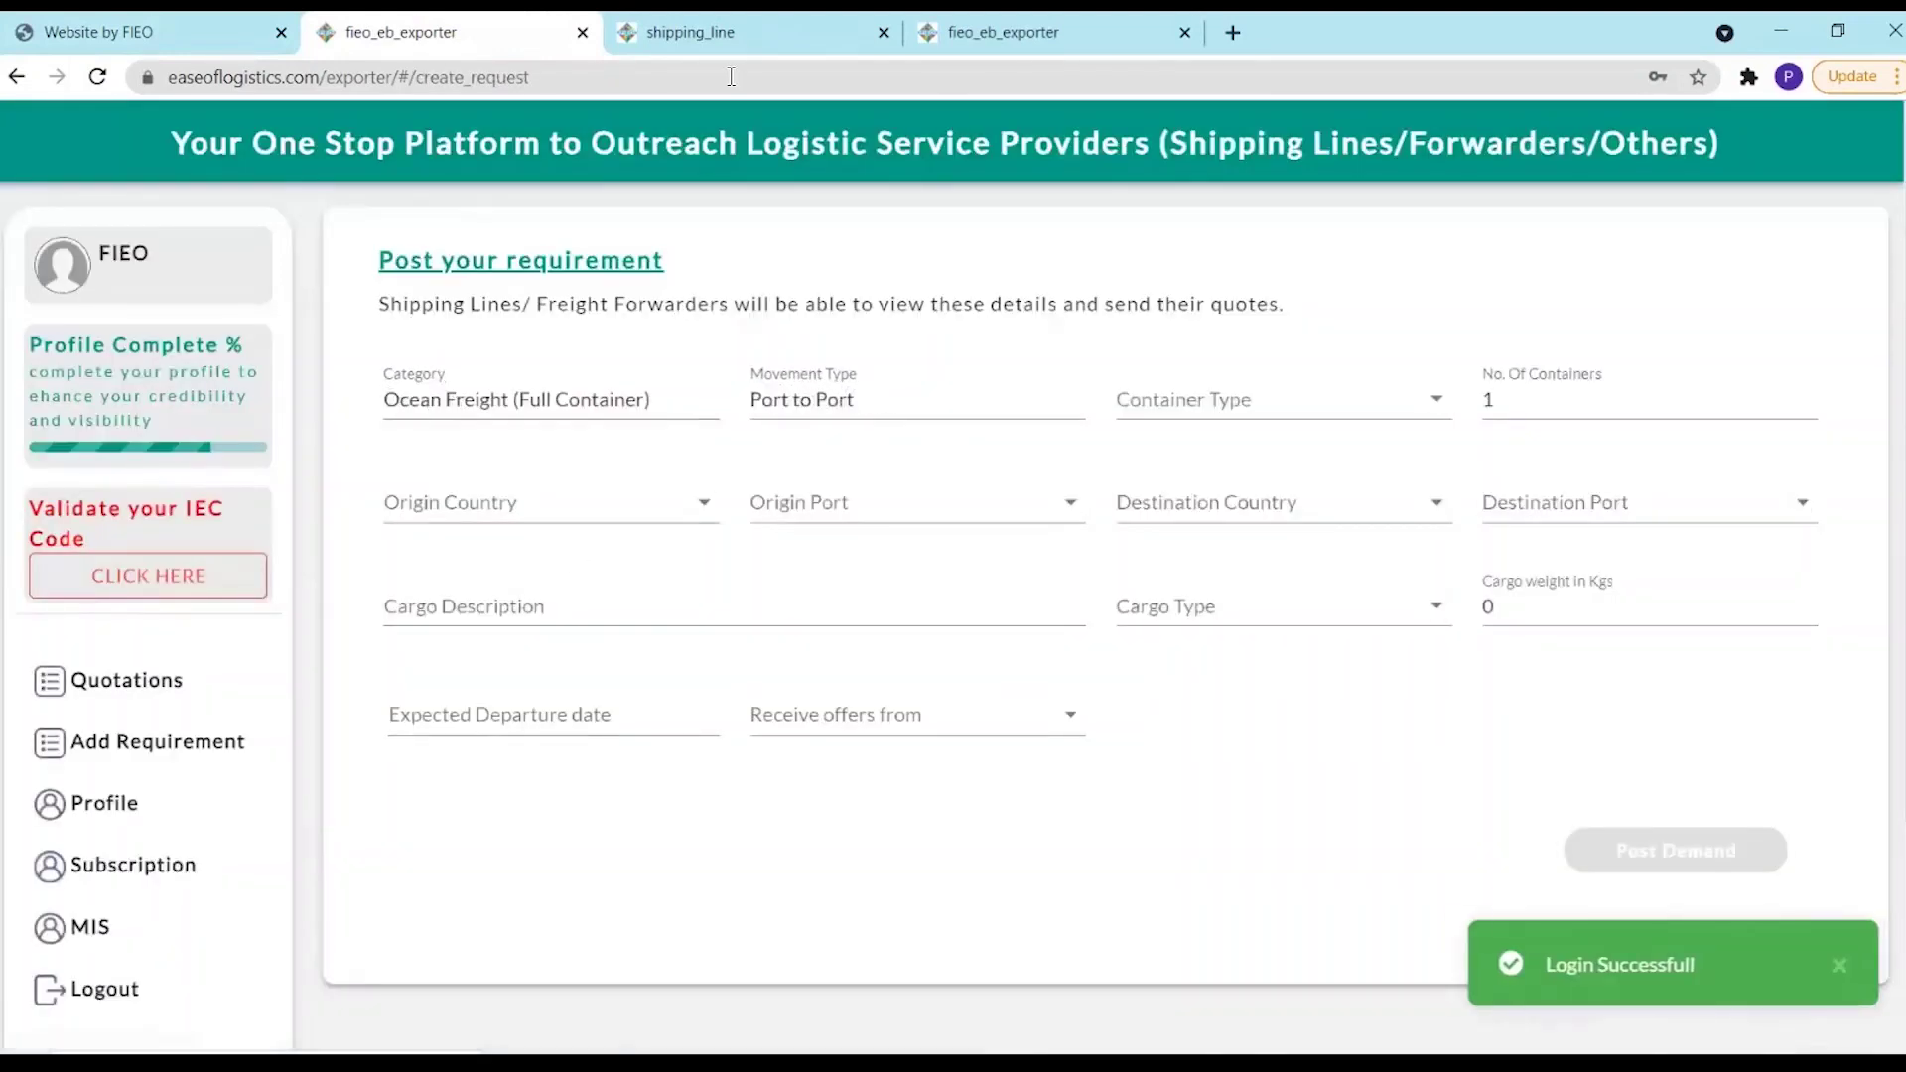
Log in to the shipping line portal with the saved phone number and password
left_click(766, 22)
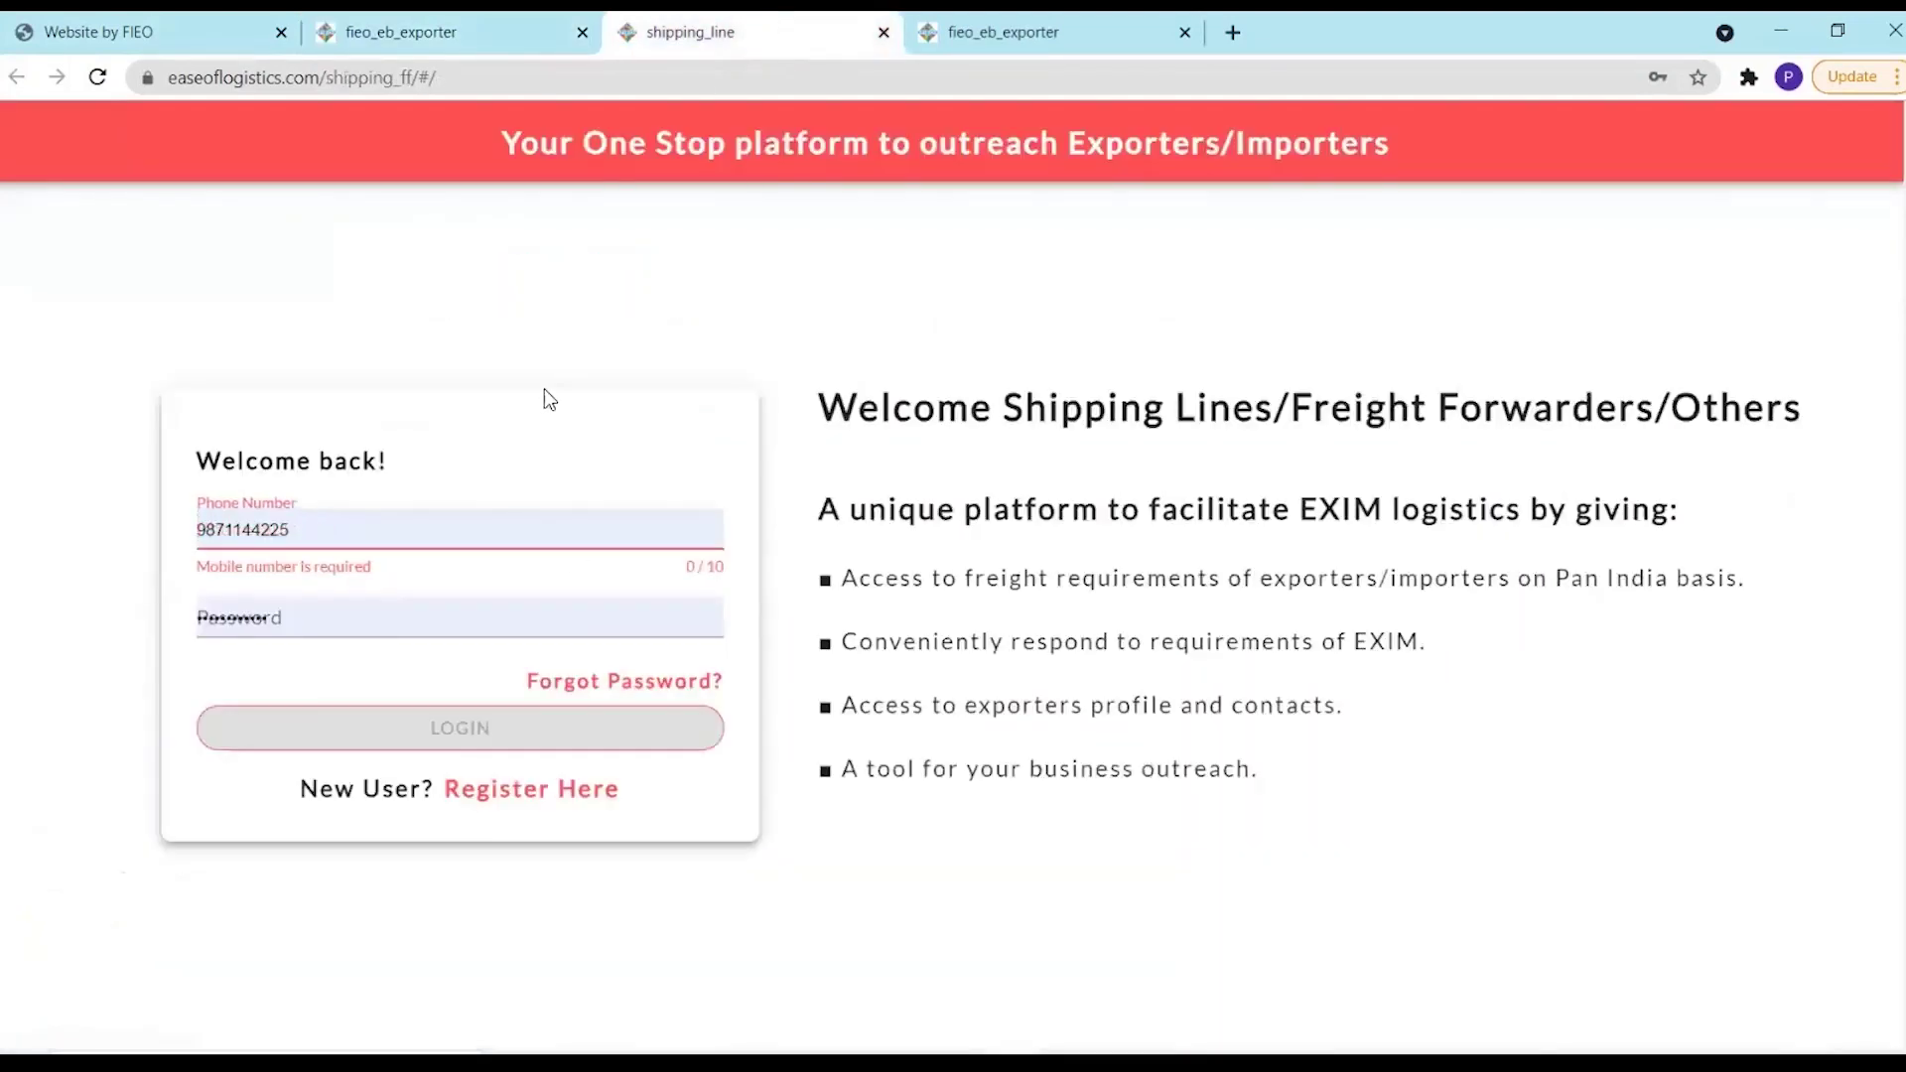
left_click(485, 536)
left_click(480, 730)
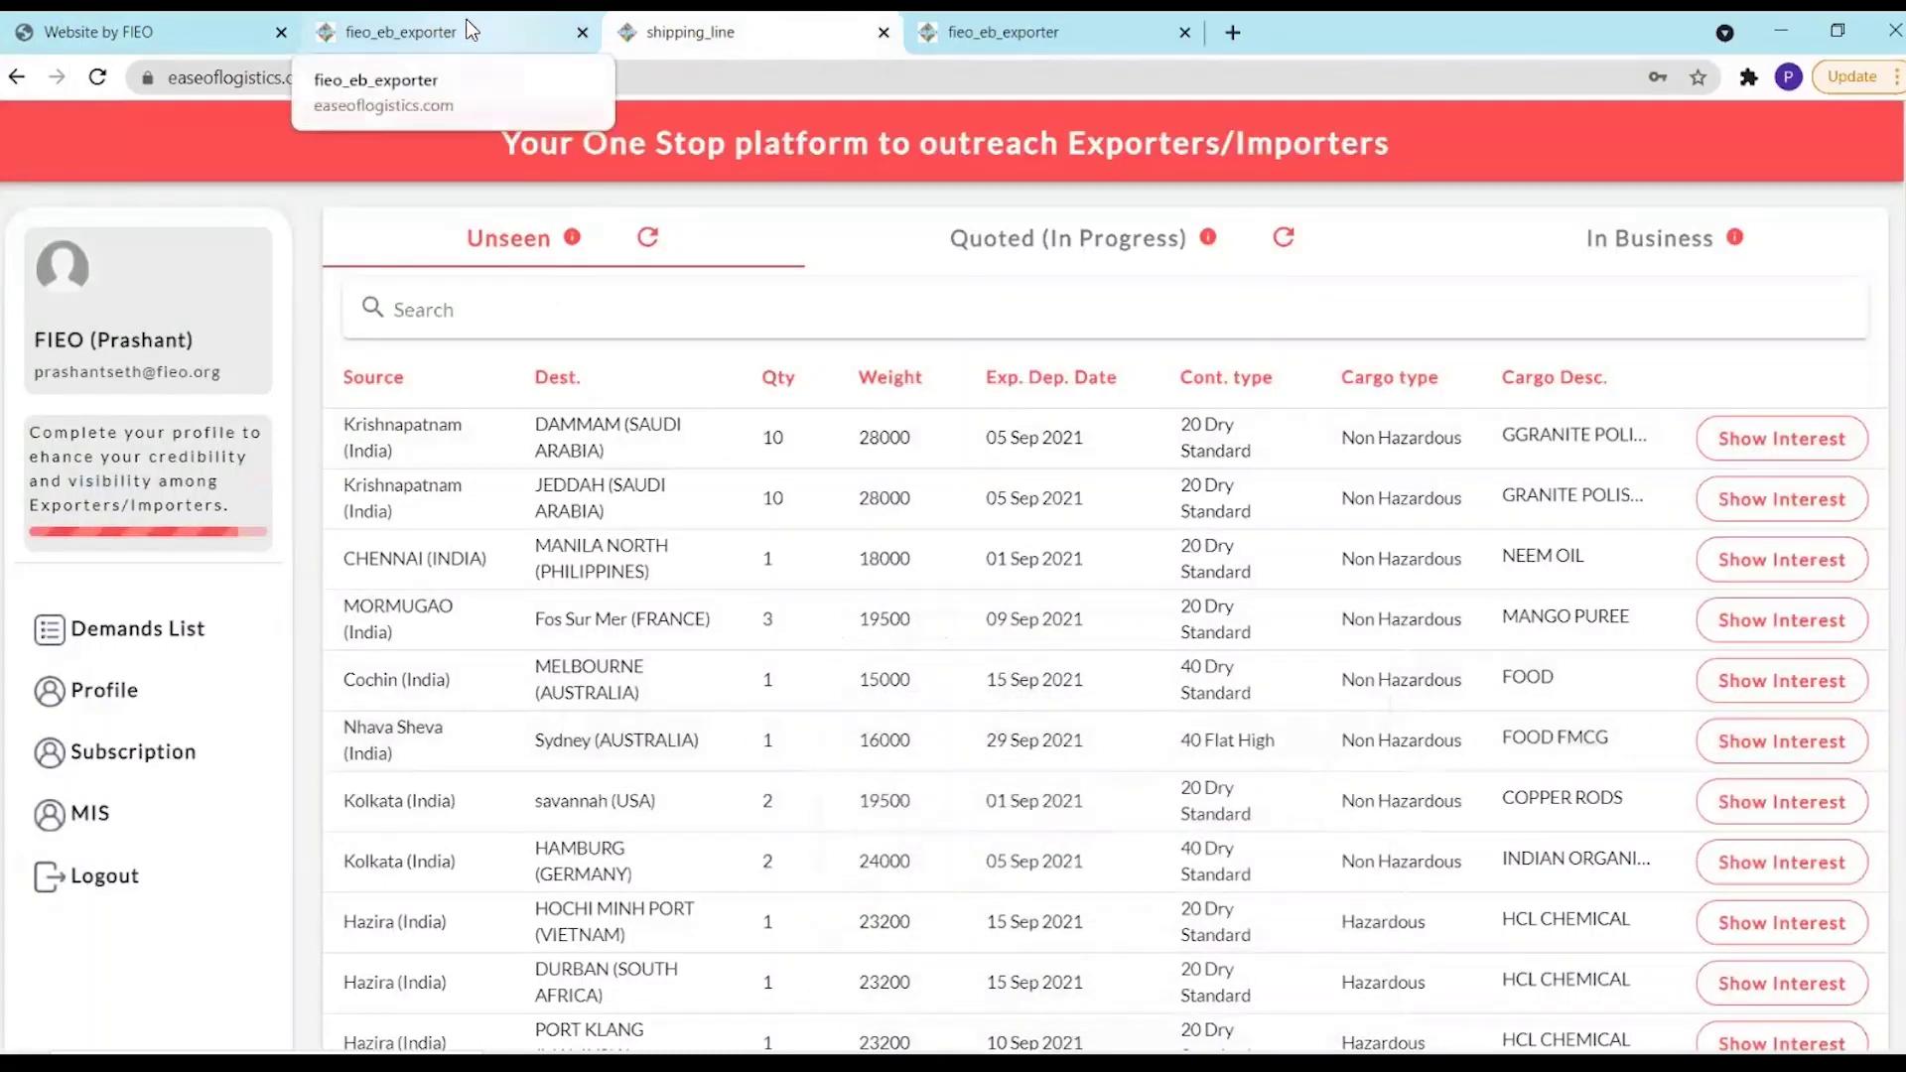
Return to the exporter's requirement form and choose 20 Dry Standard as container type, keeping 1 container
left_click(470, 29)
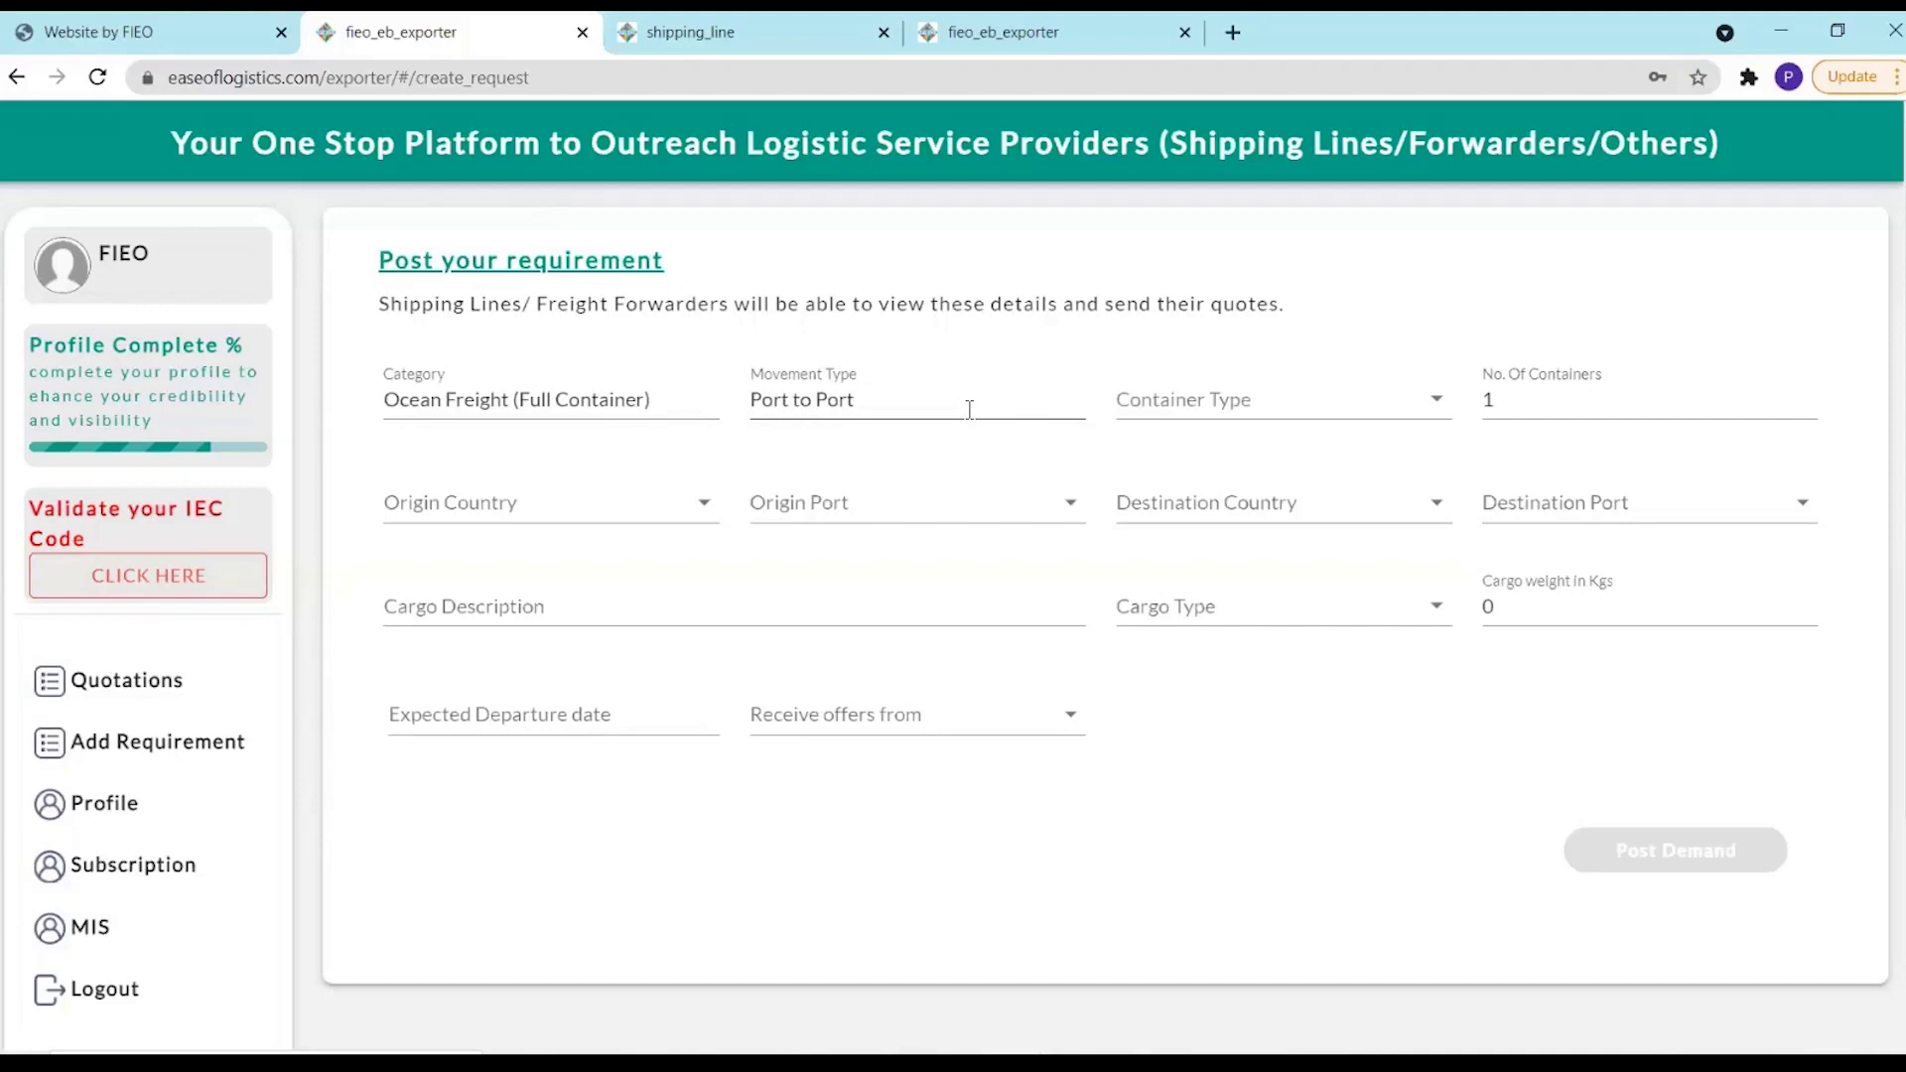
left_click(1239, 404)
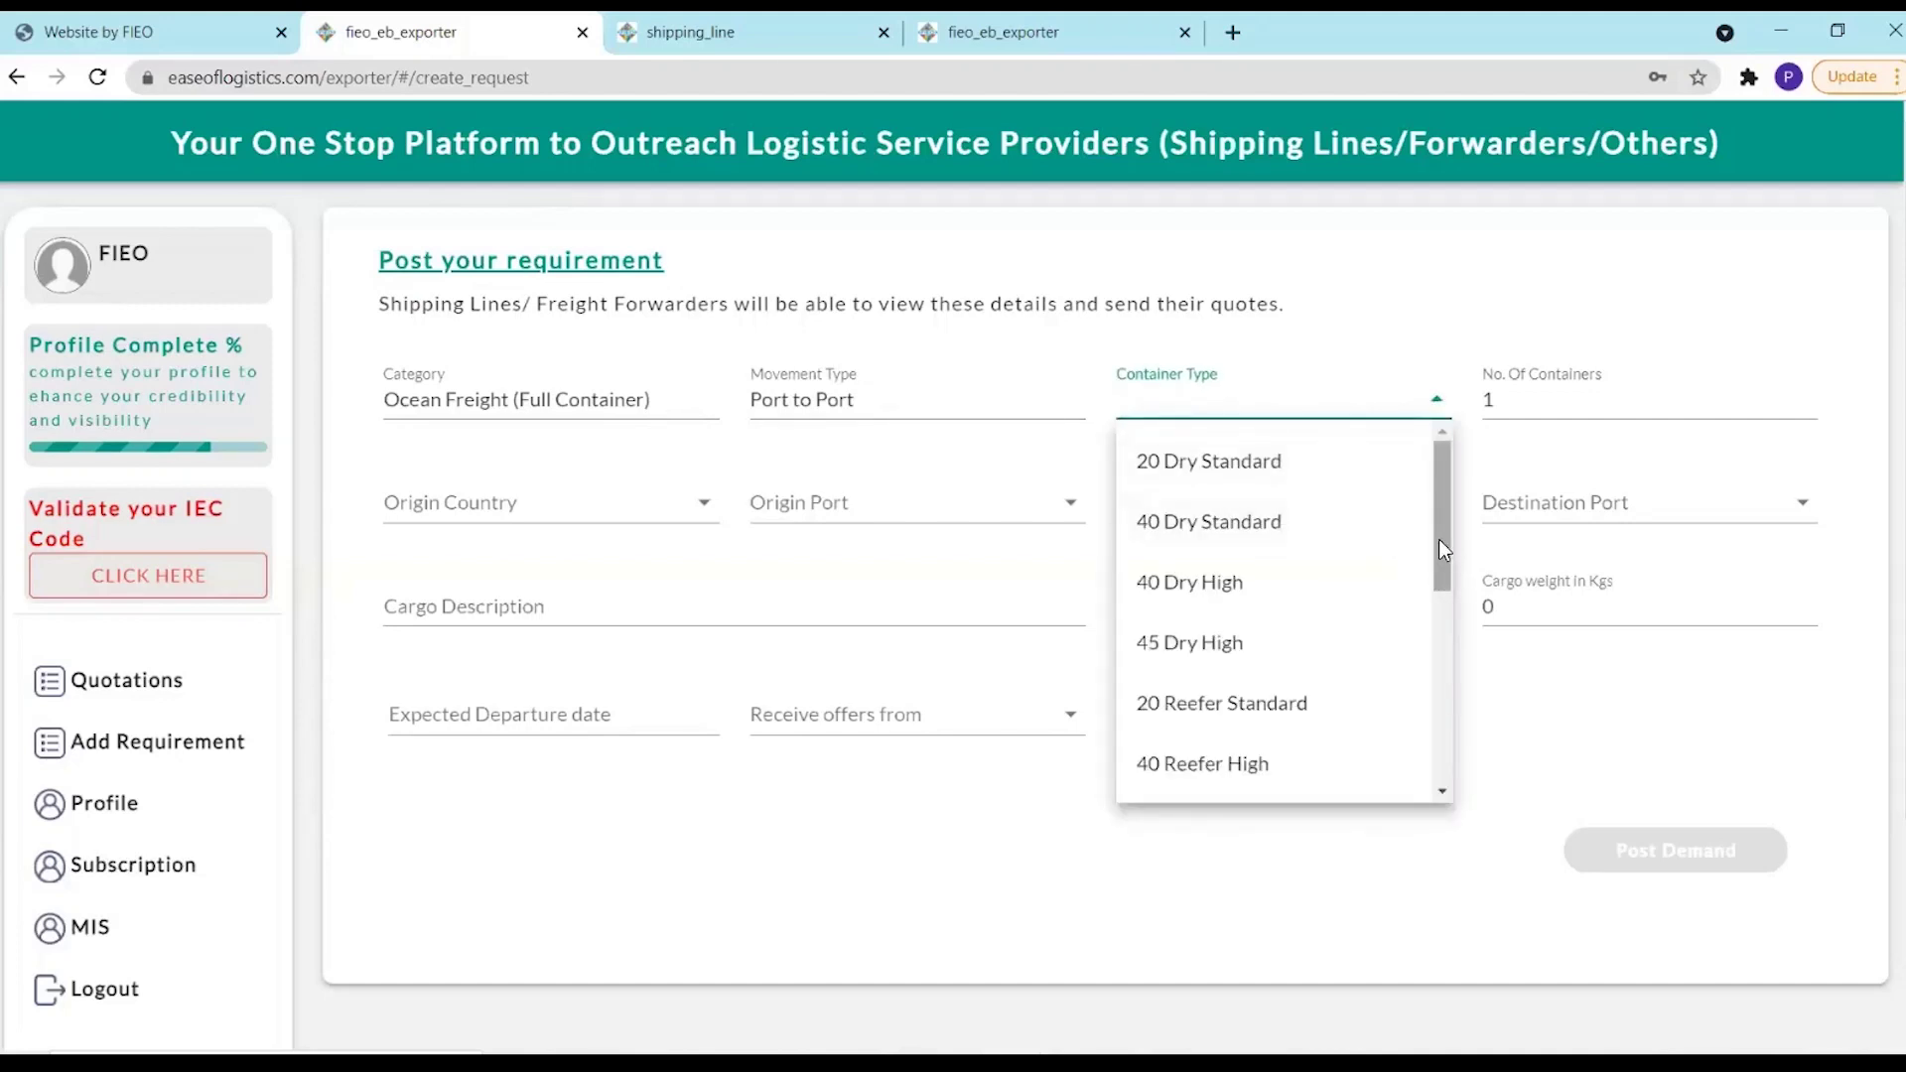
scroll(1439, 544, "down", 1)
scroll(1433, 536, "up", 1)
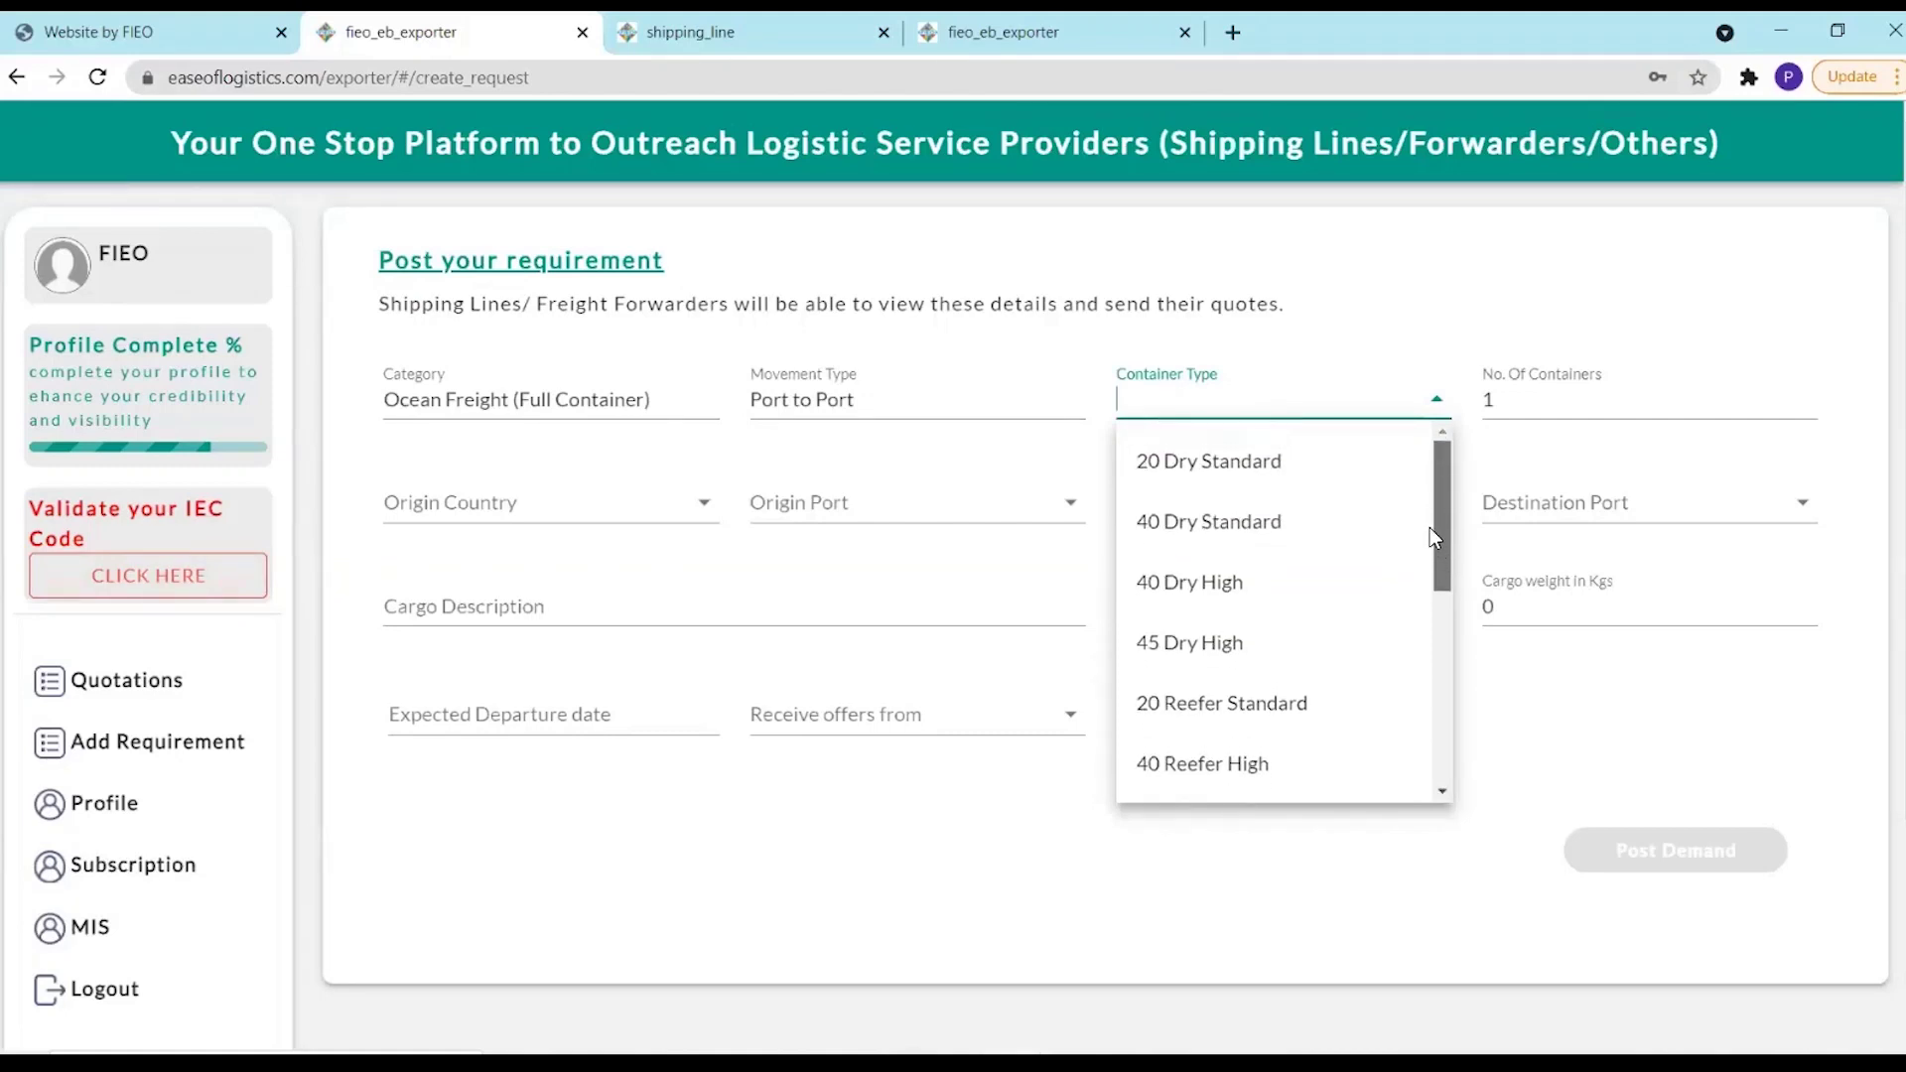
left_click(1347, 474)
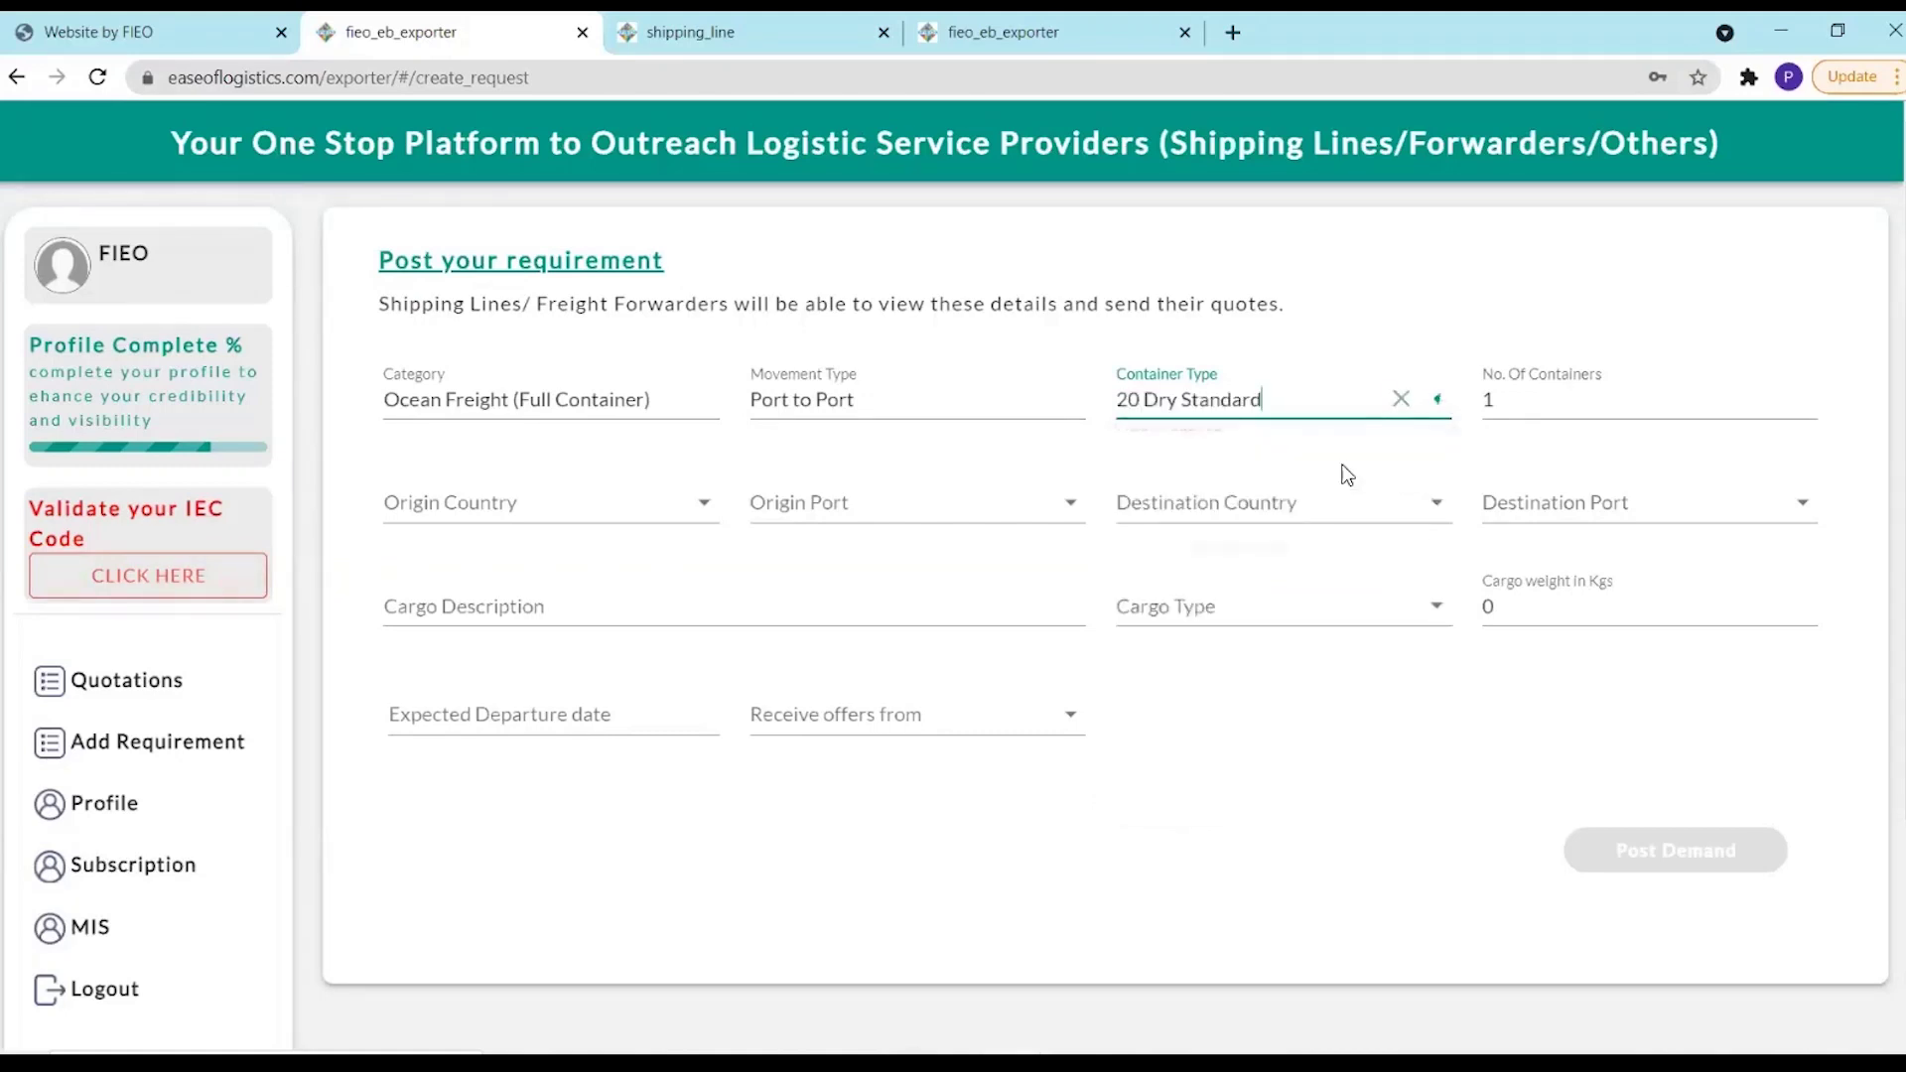
left_click(1499, 405)
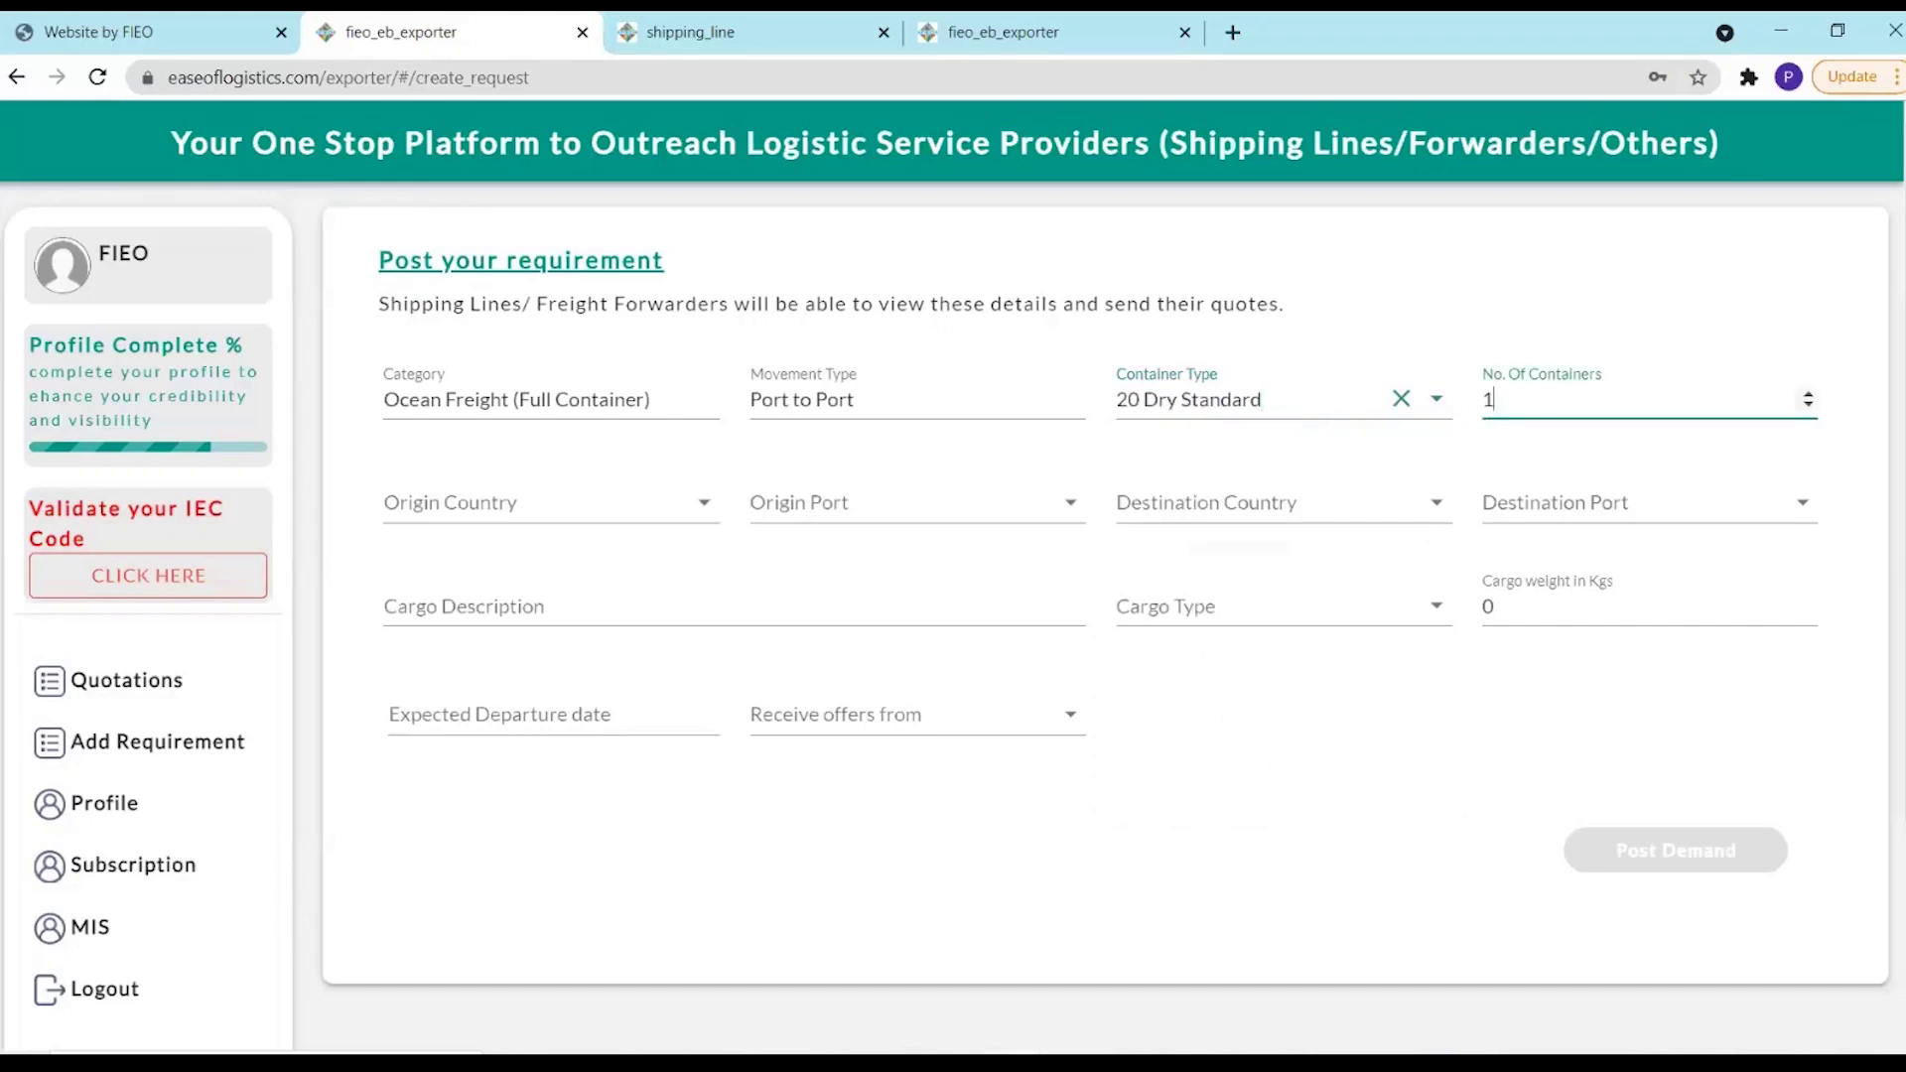
left_click(610, 504)
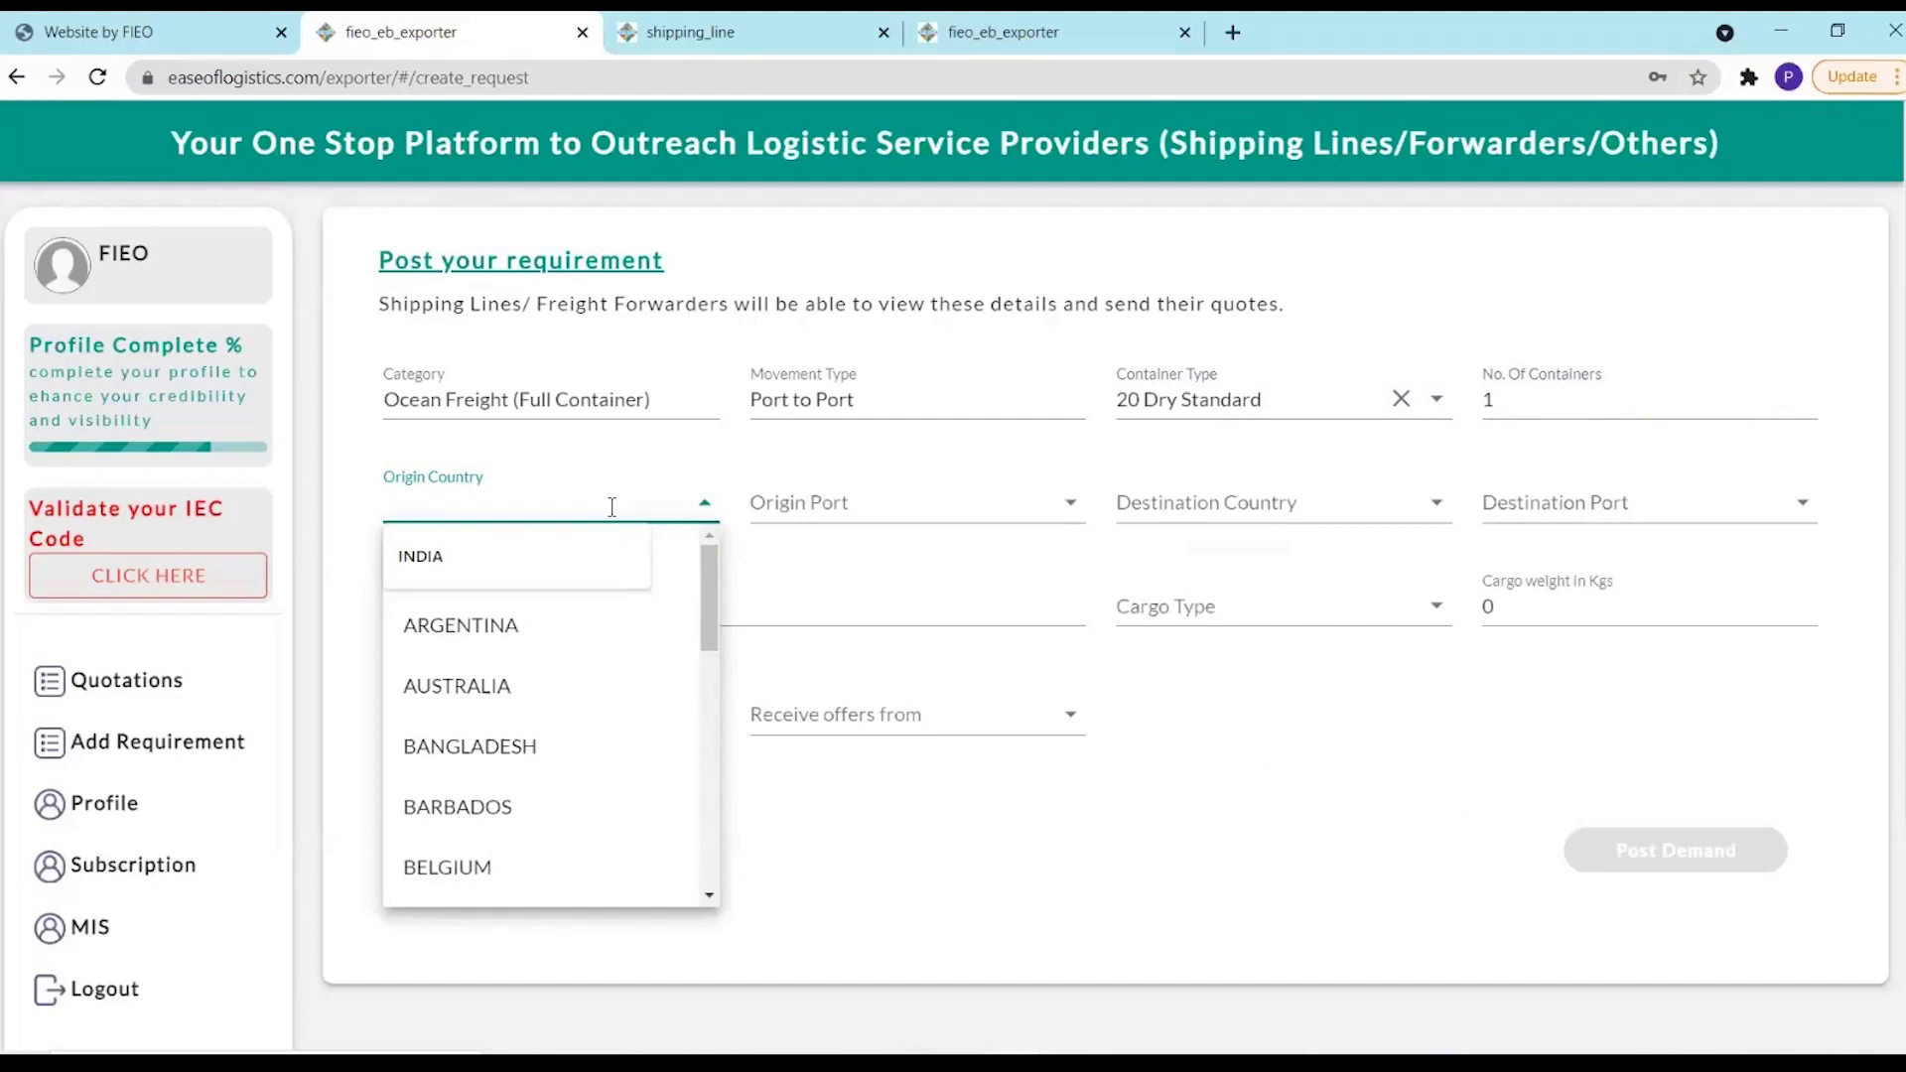
left_click(550, 555)
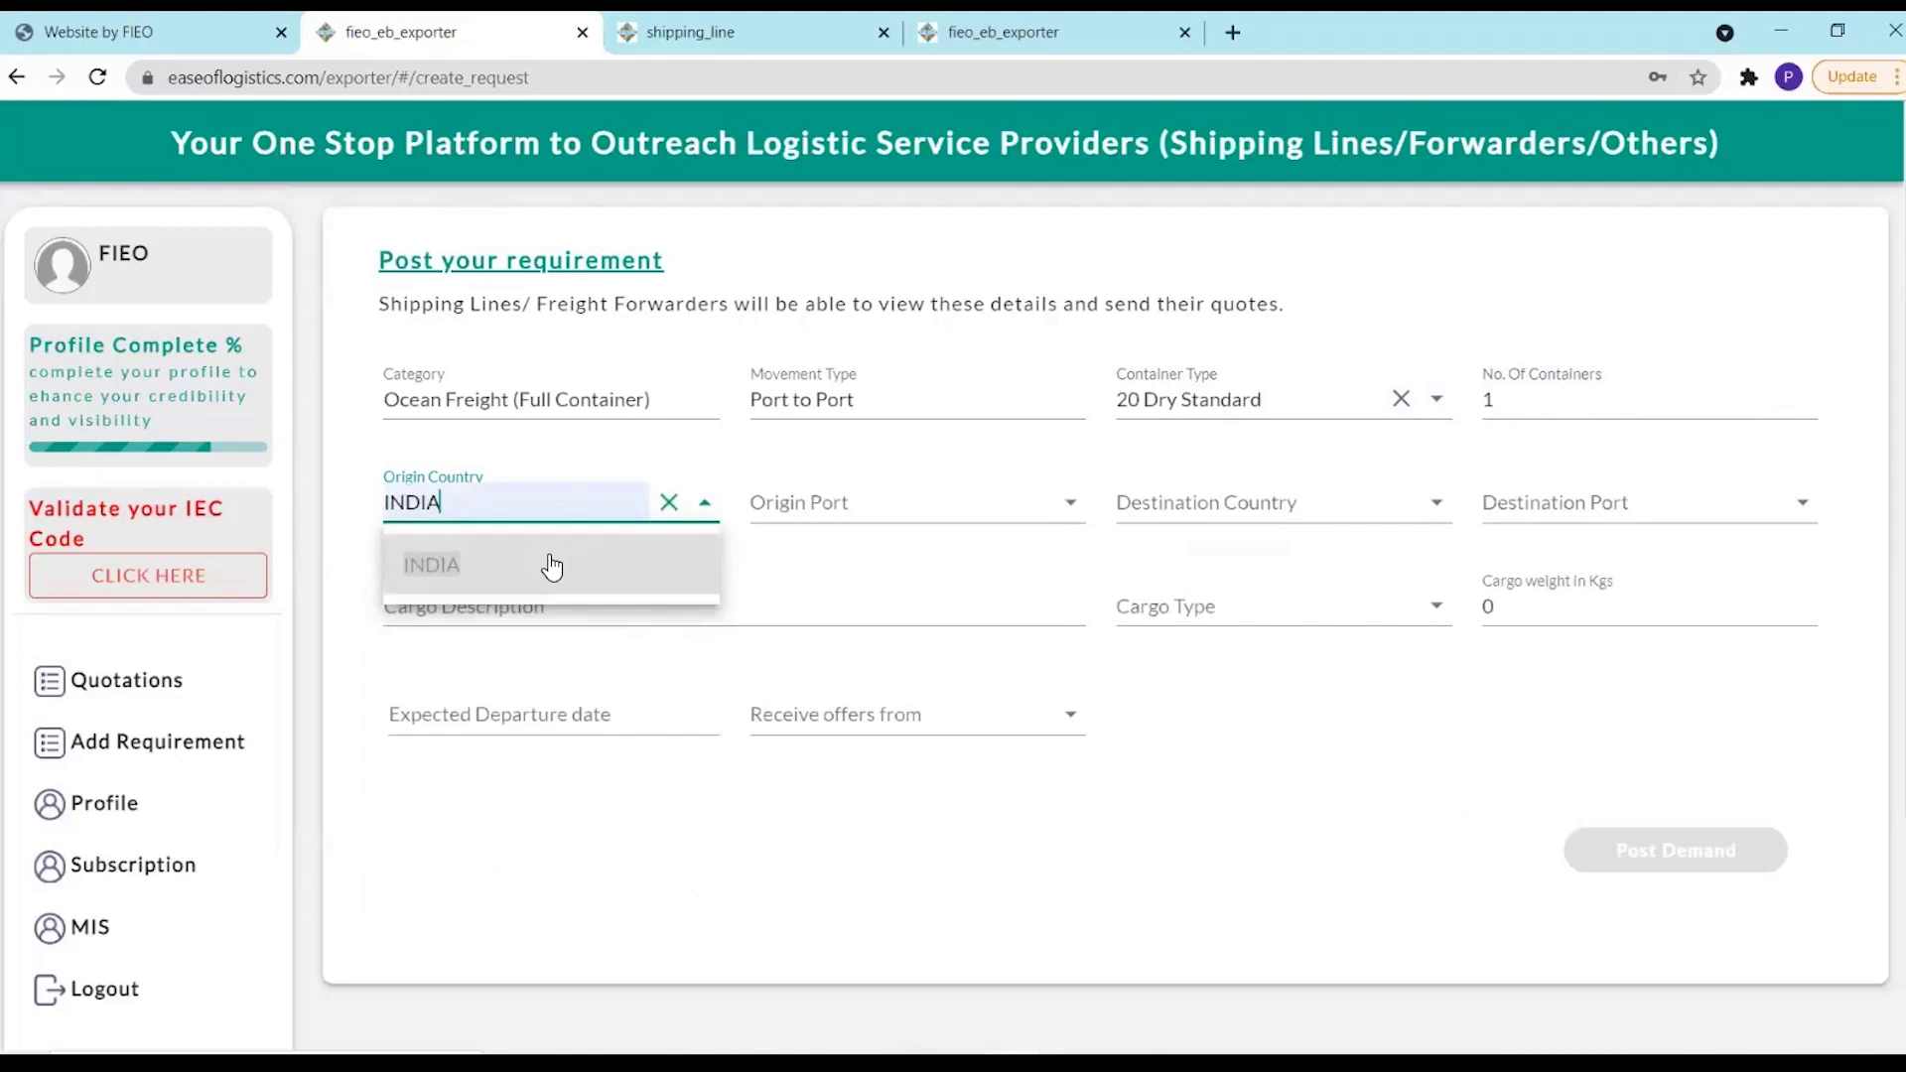
left_click(884, 504)
type("mun")
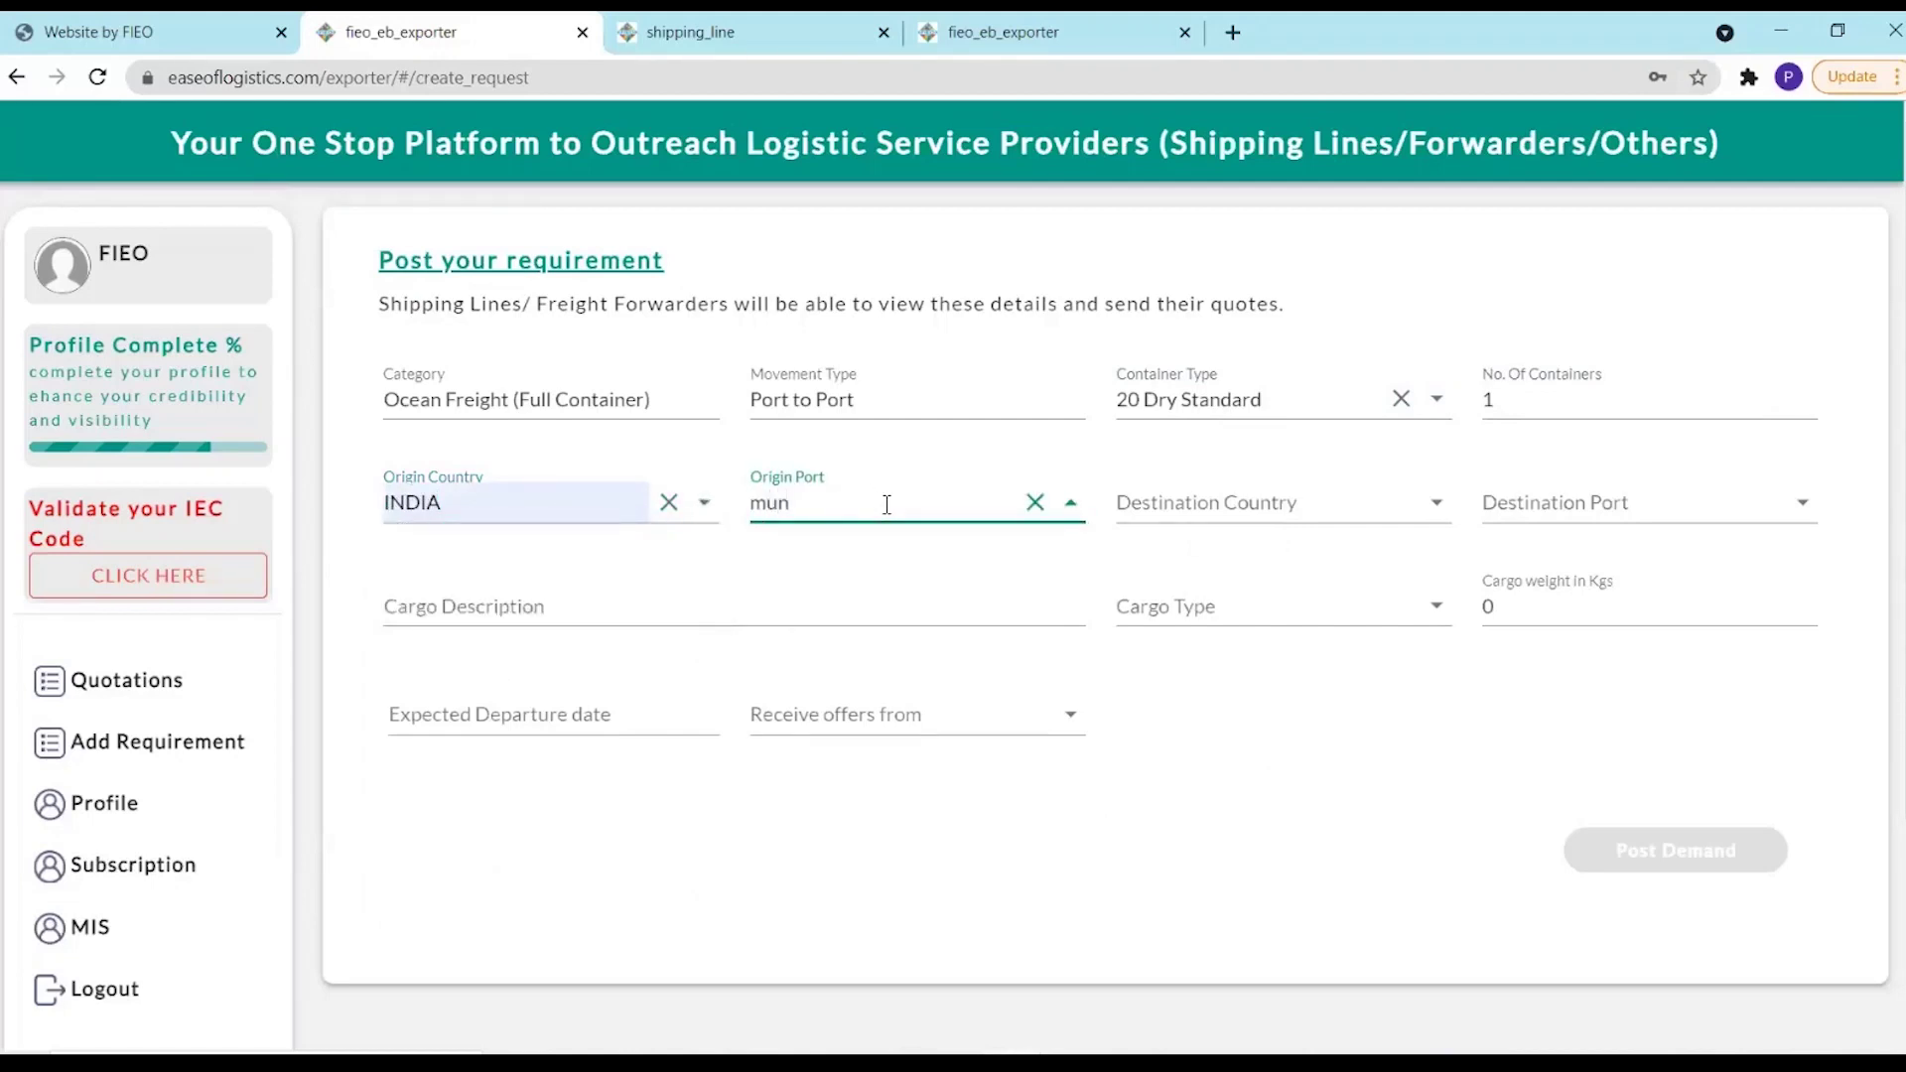
key("BackSpace")
key("BackSpace")
key("BackSpace")
left_click(665, 506)
left_click(661, 508)
Set the origin country to INDIA and the origin port to TUTICORIN
type("ind")
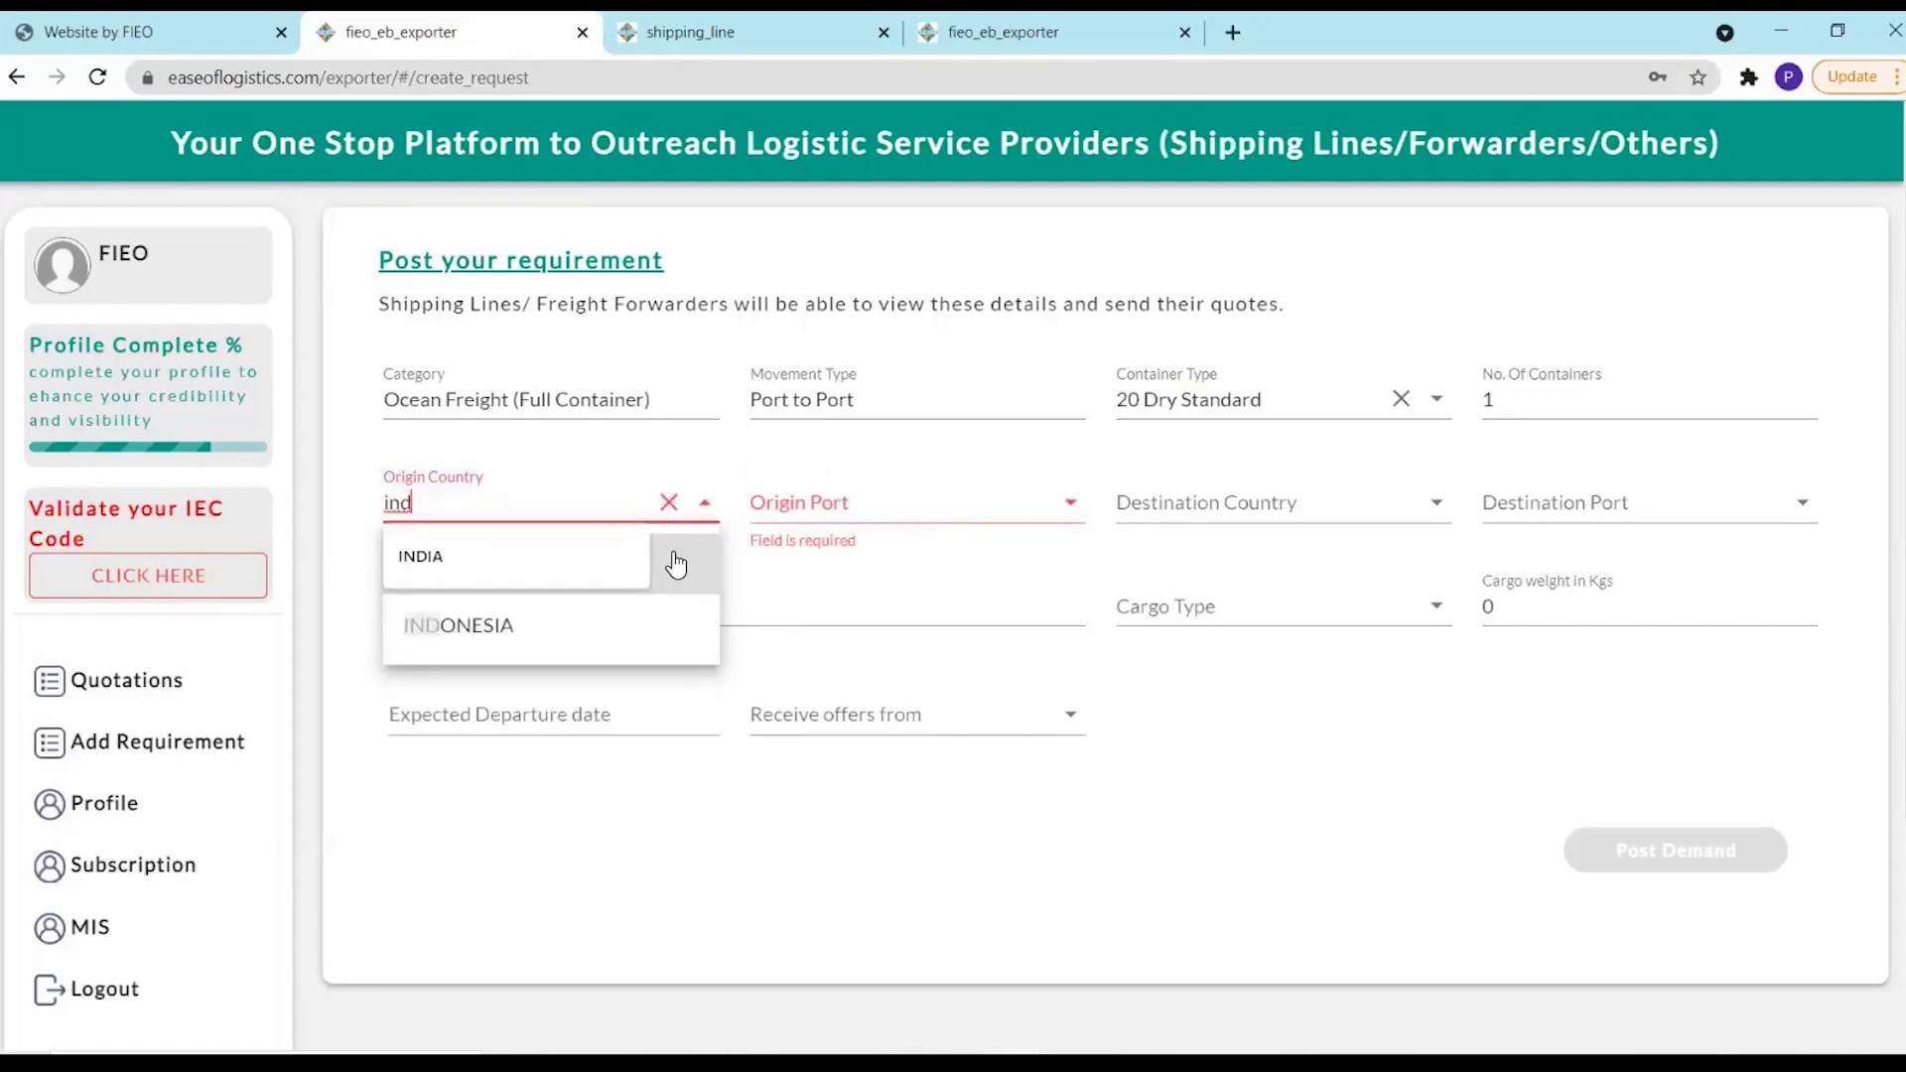
left_click(668, 553)
left_click(866, 507)
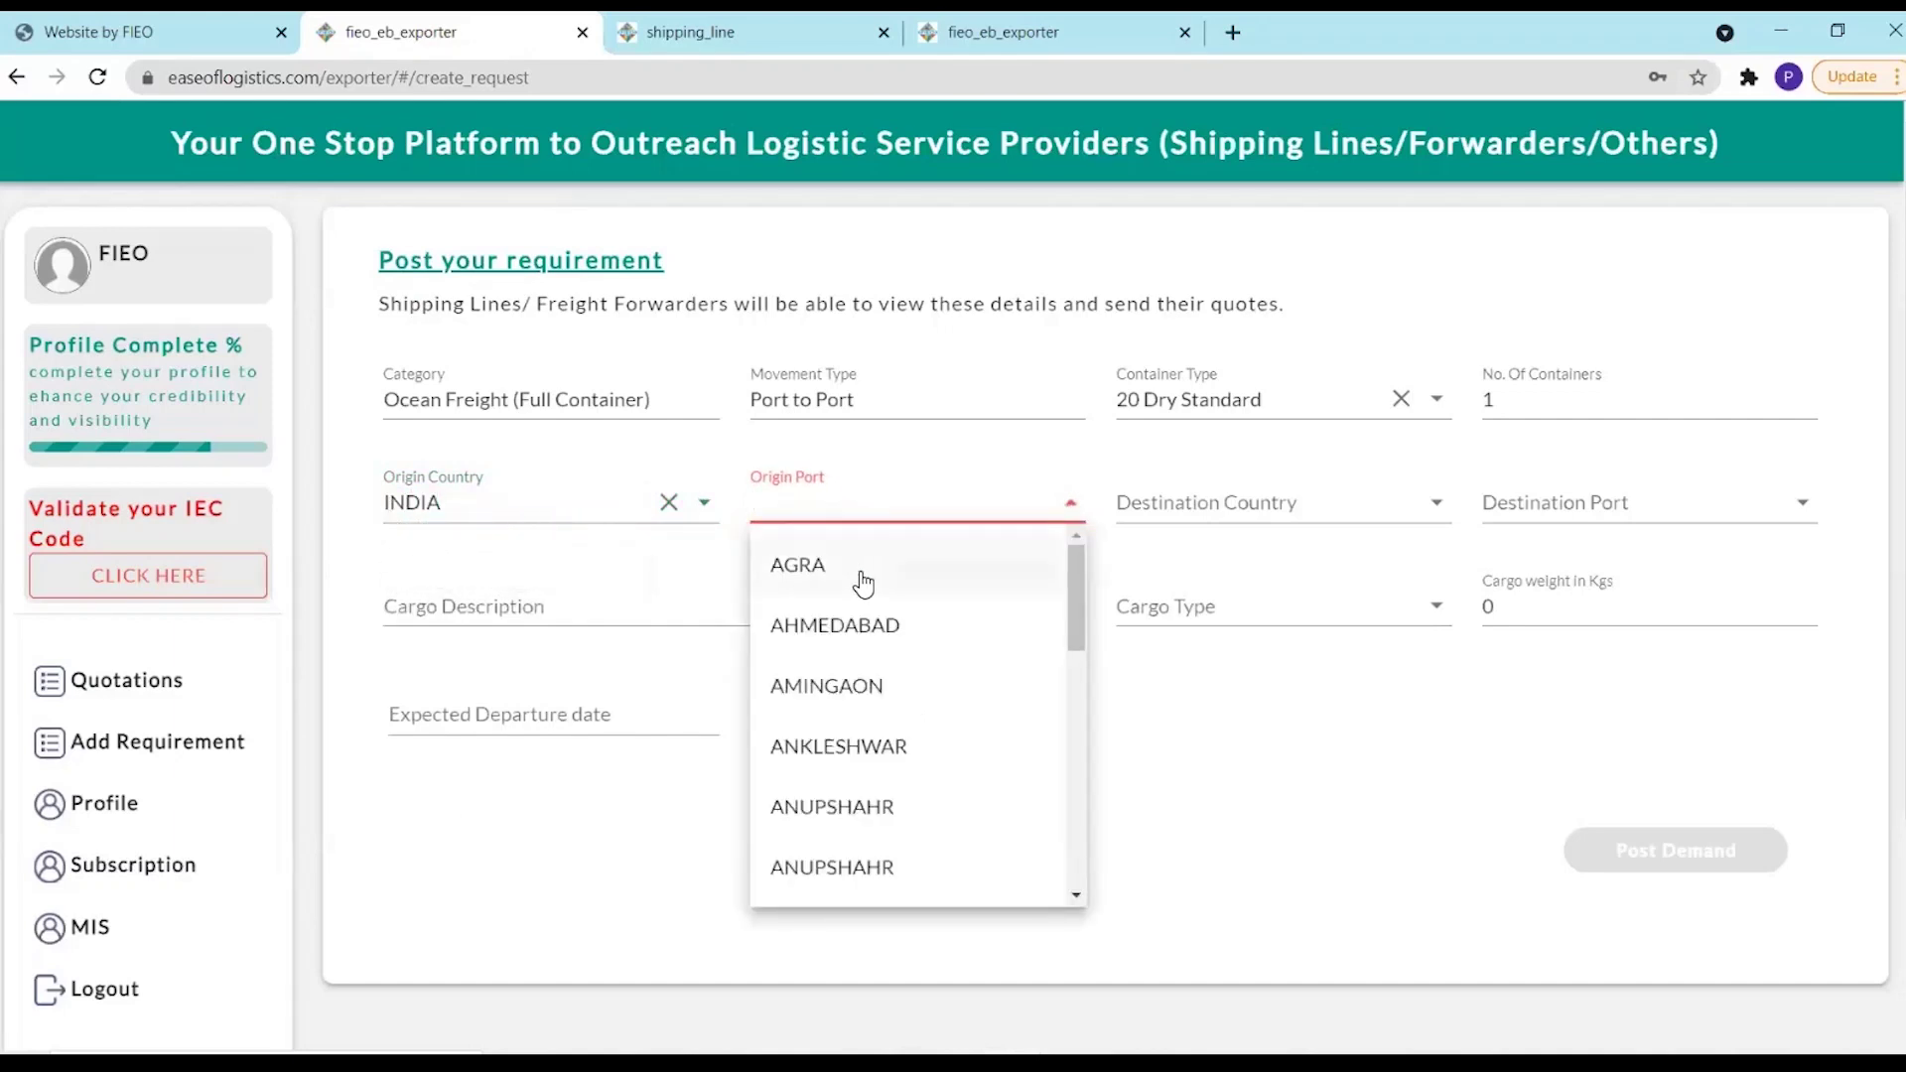
type("tu")
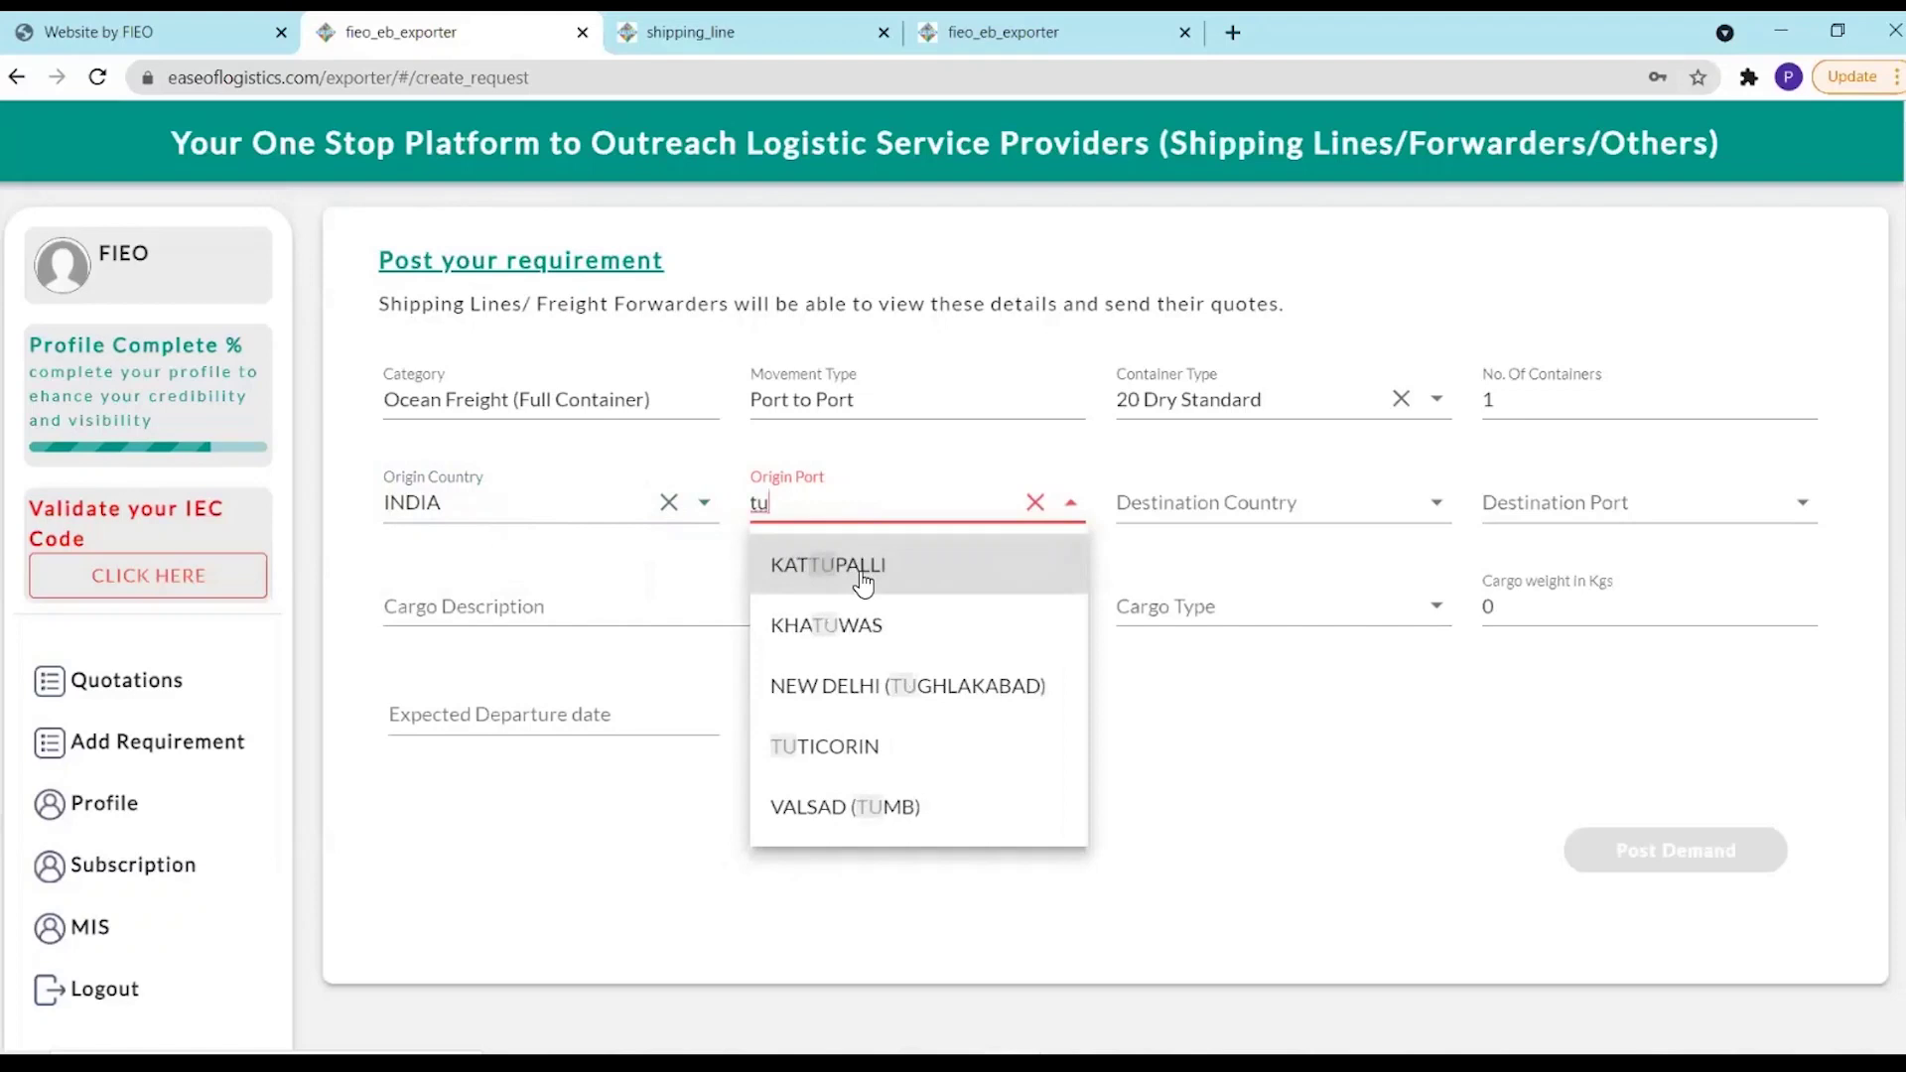
left_click(872, 747)
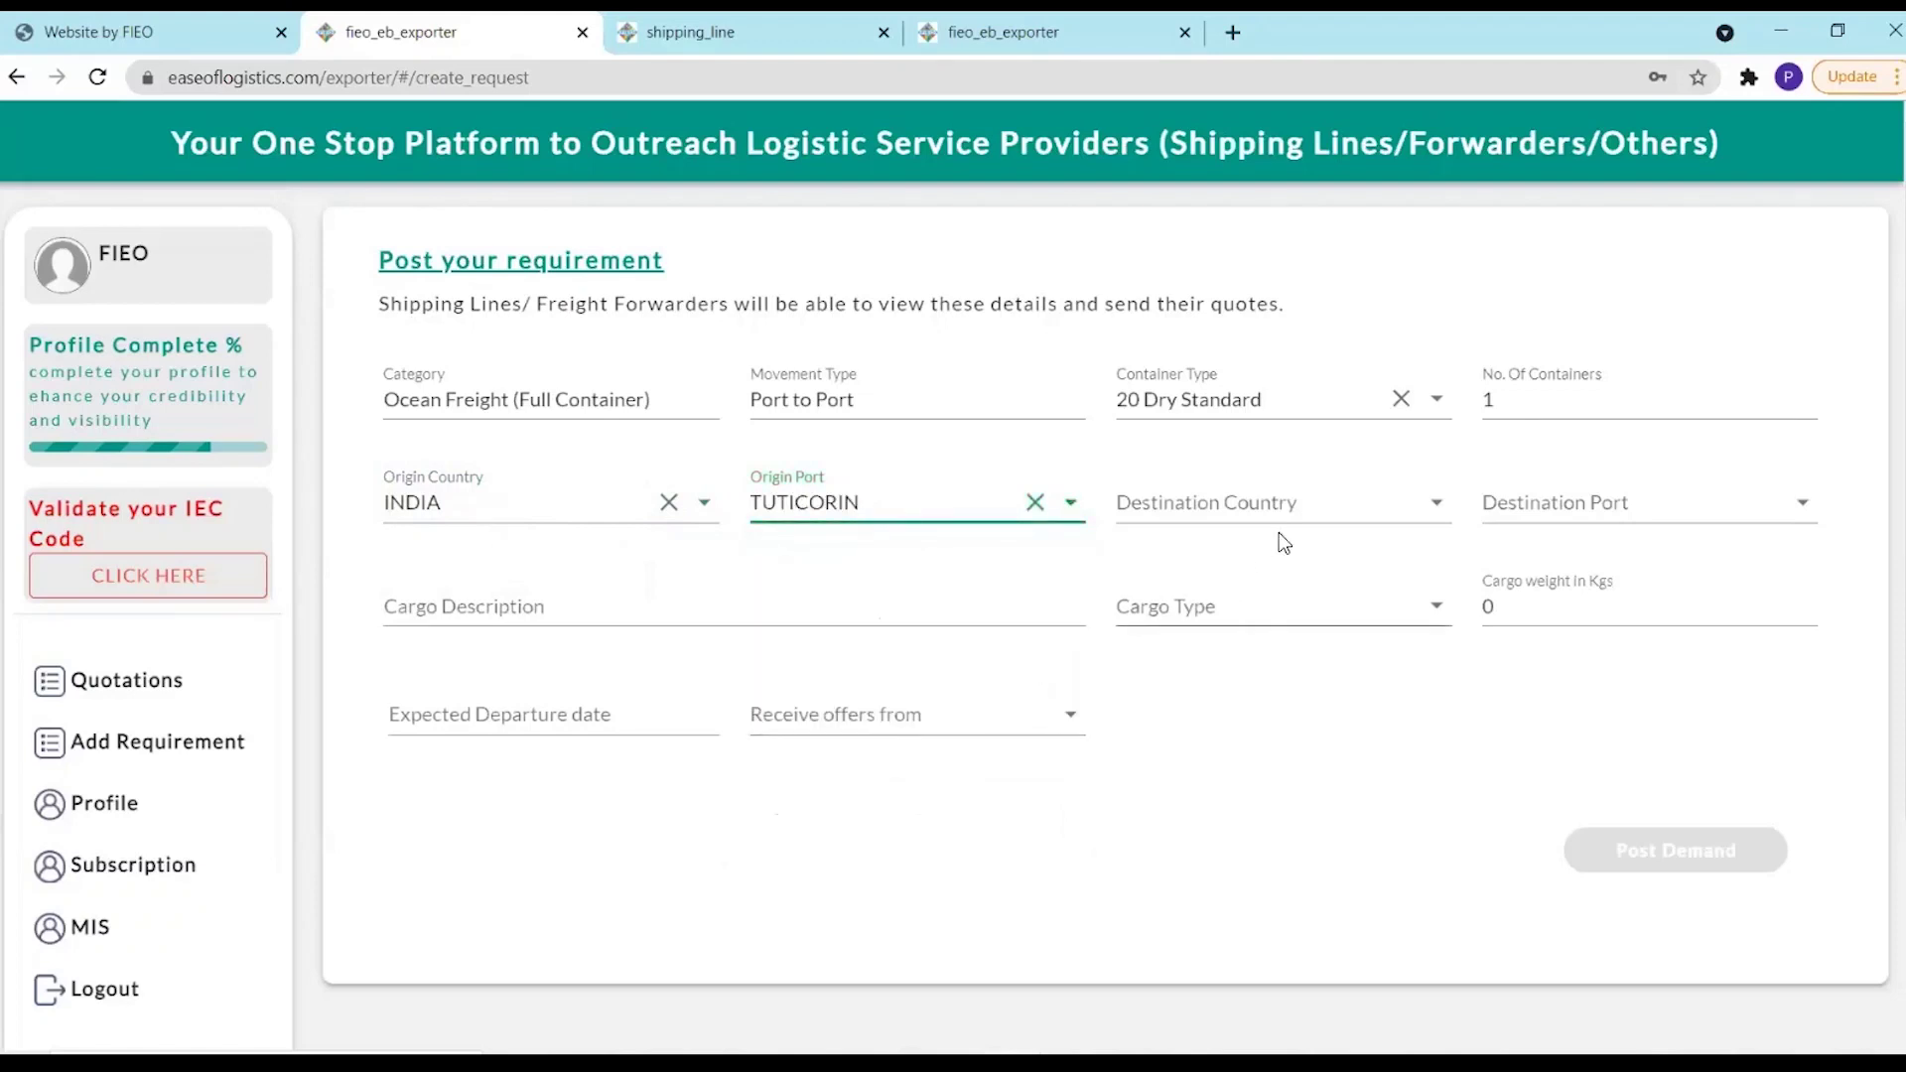
Set the destination country to USA and the destination port to LOS ANGELES
left_click(1320, 495)
type("usa")
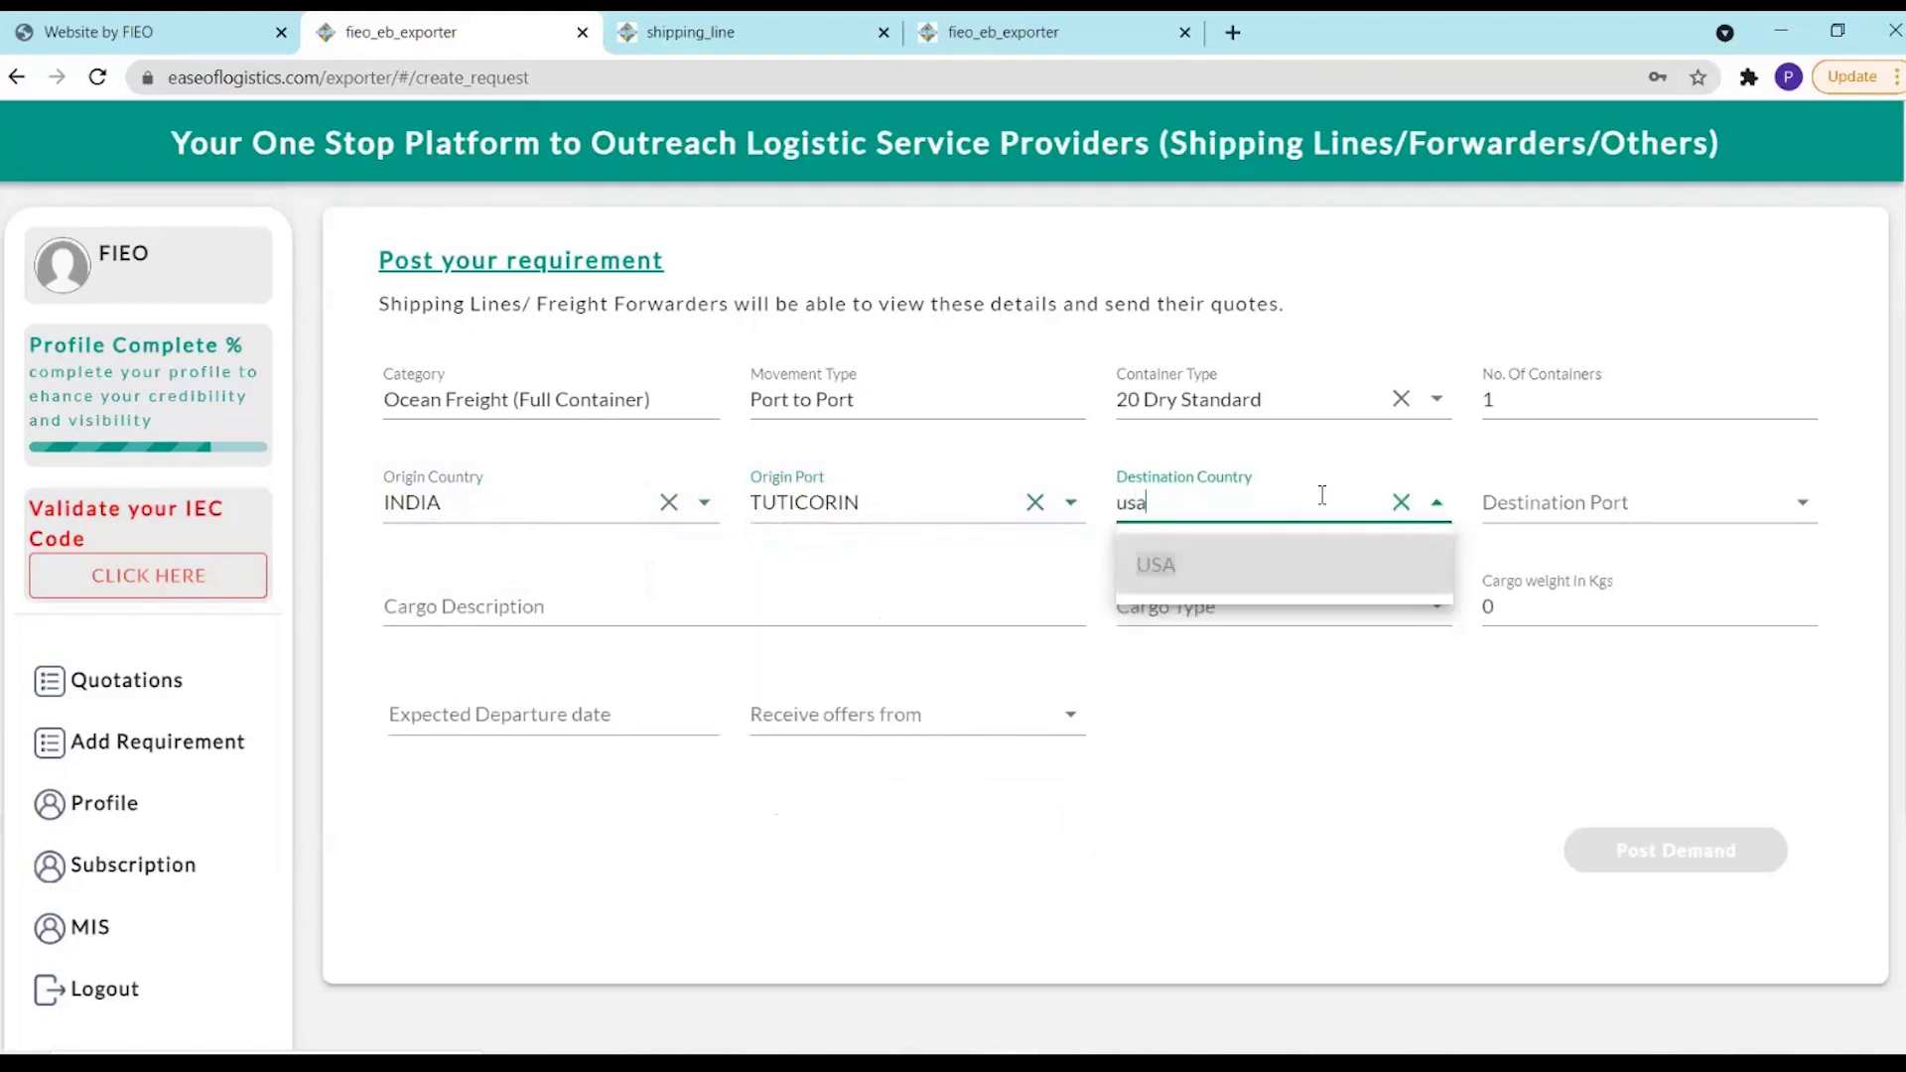
left_click(1296, 591)
left_click(1589, 502)
left_click(1566, 686)
Enter "Garments" as the cargo description
left_click(878, 600)
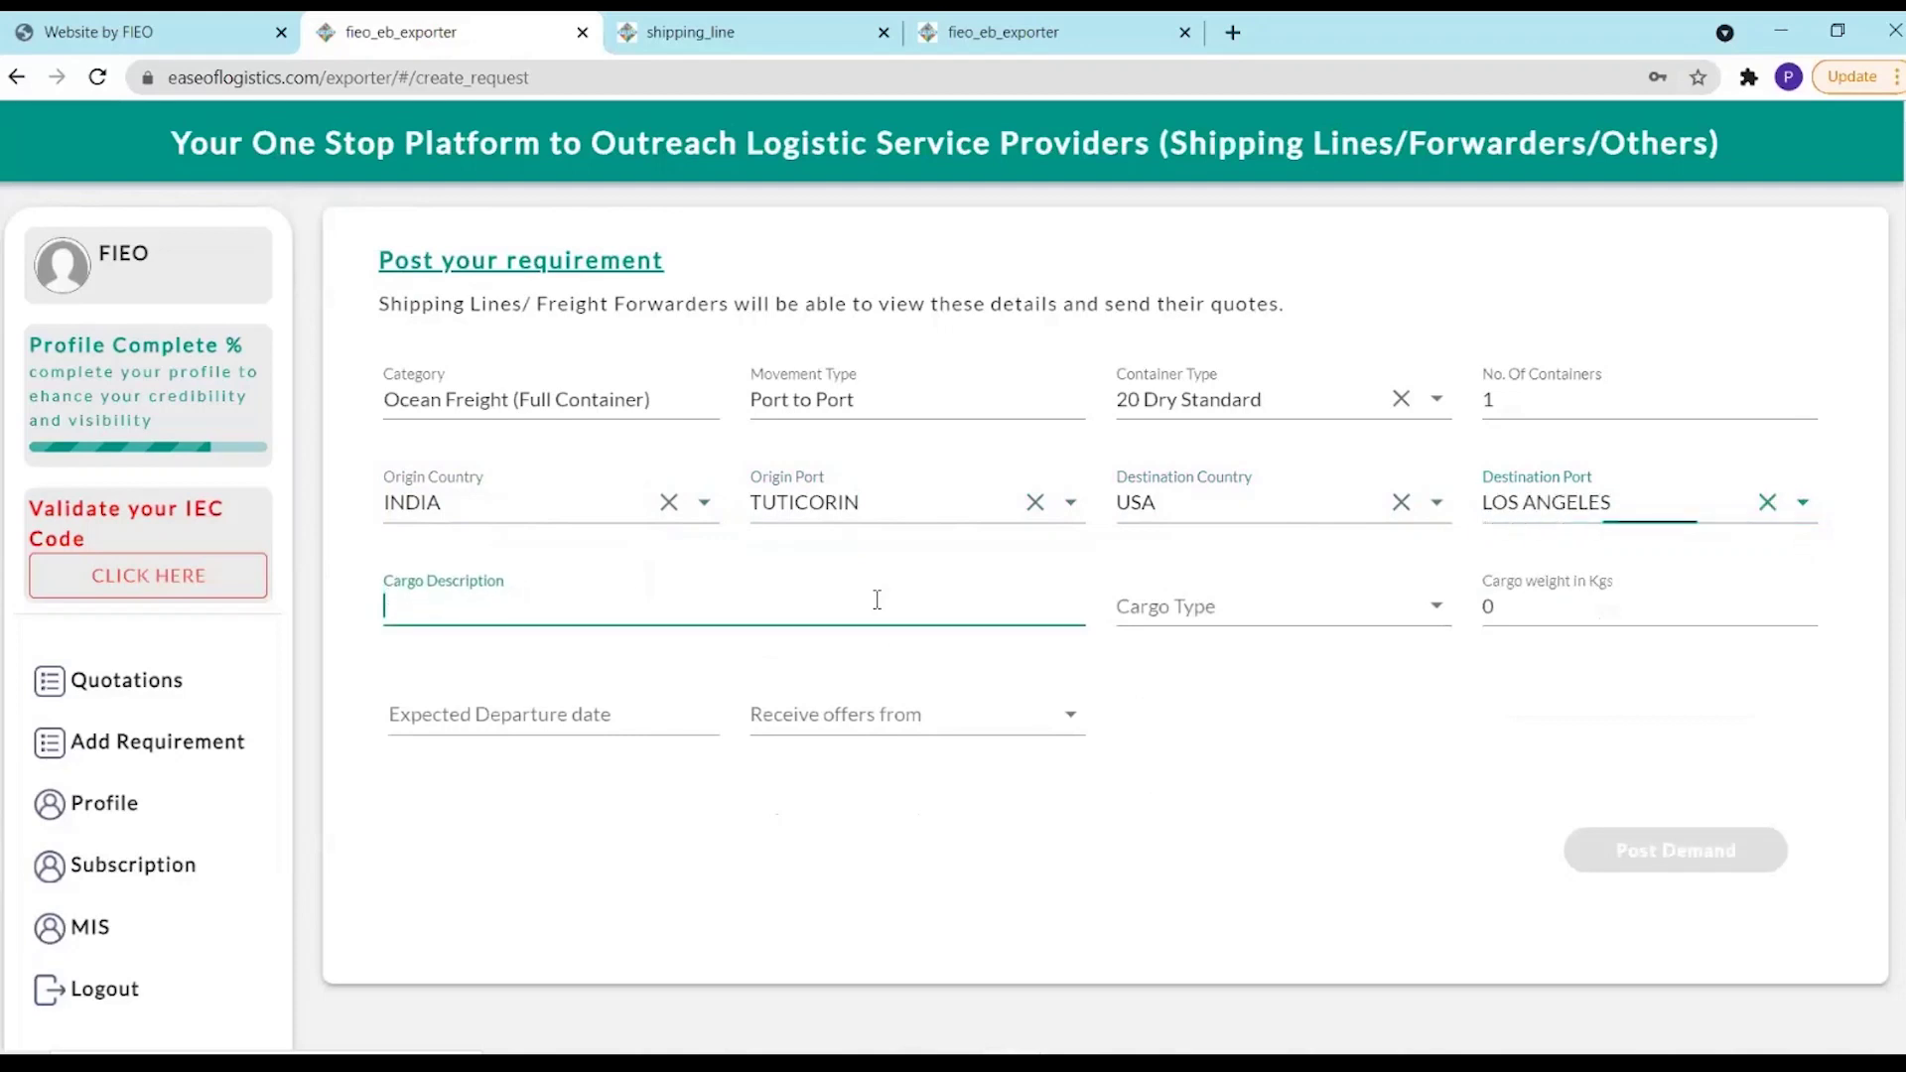
type("Gar")
type("ments")
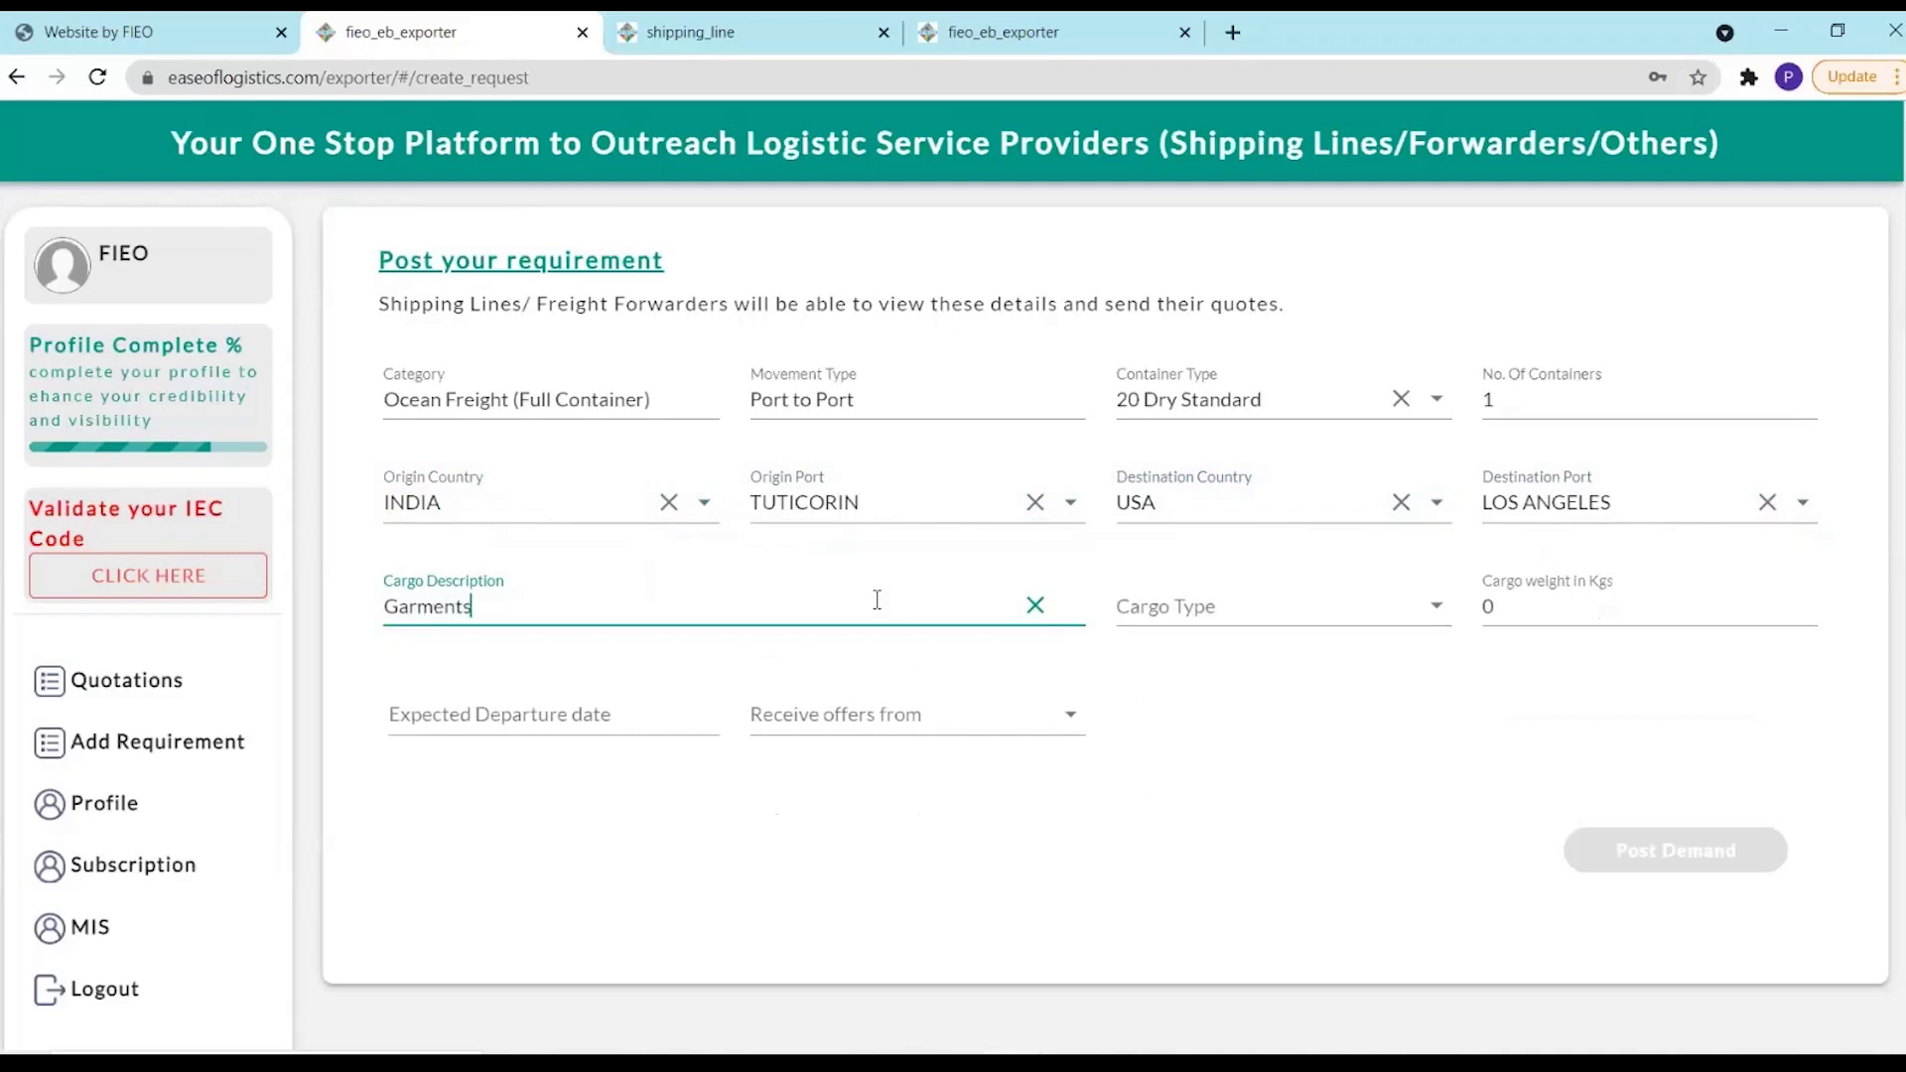
Try Hazardous as the cargo type, and clear the selection again
left_click(1310, 613)
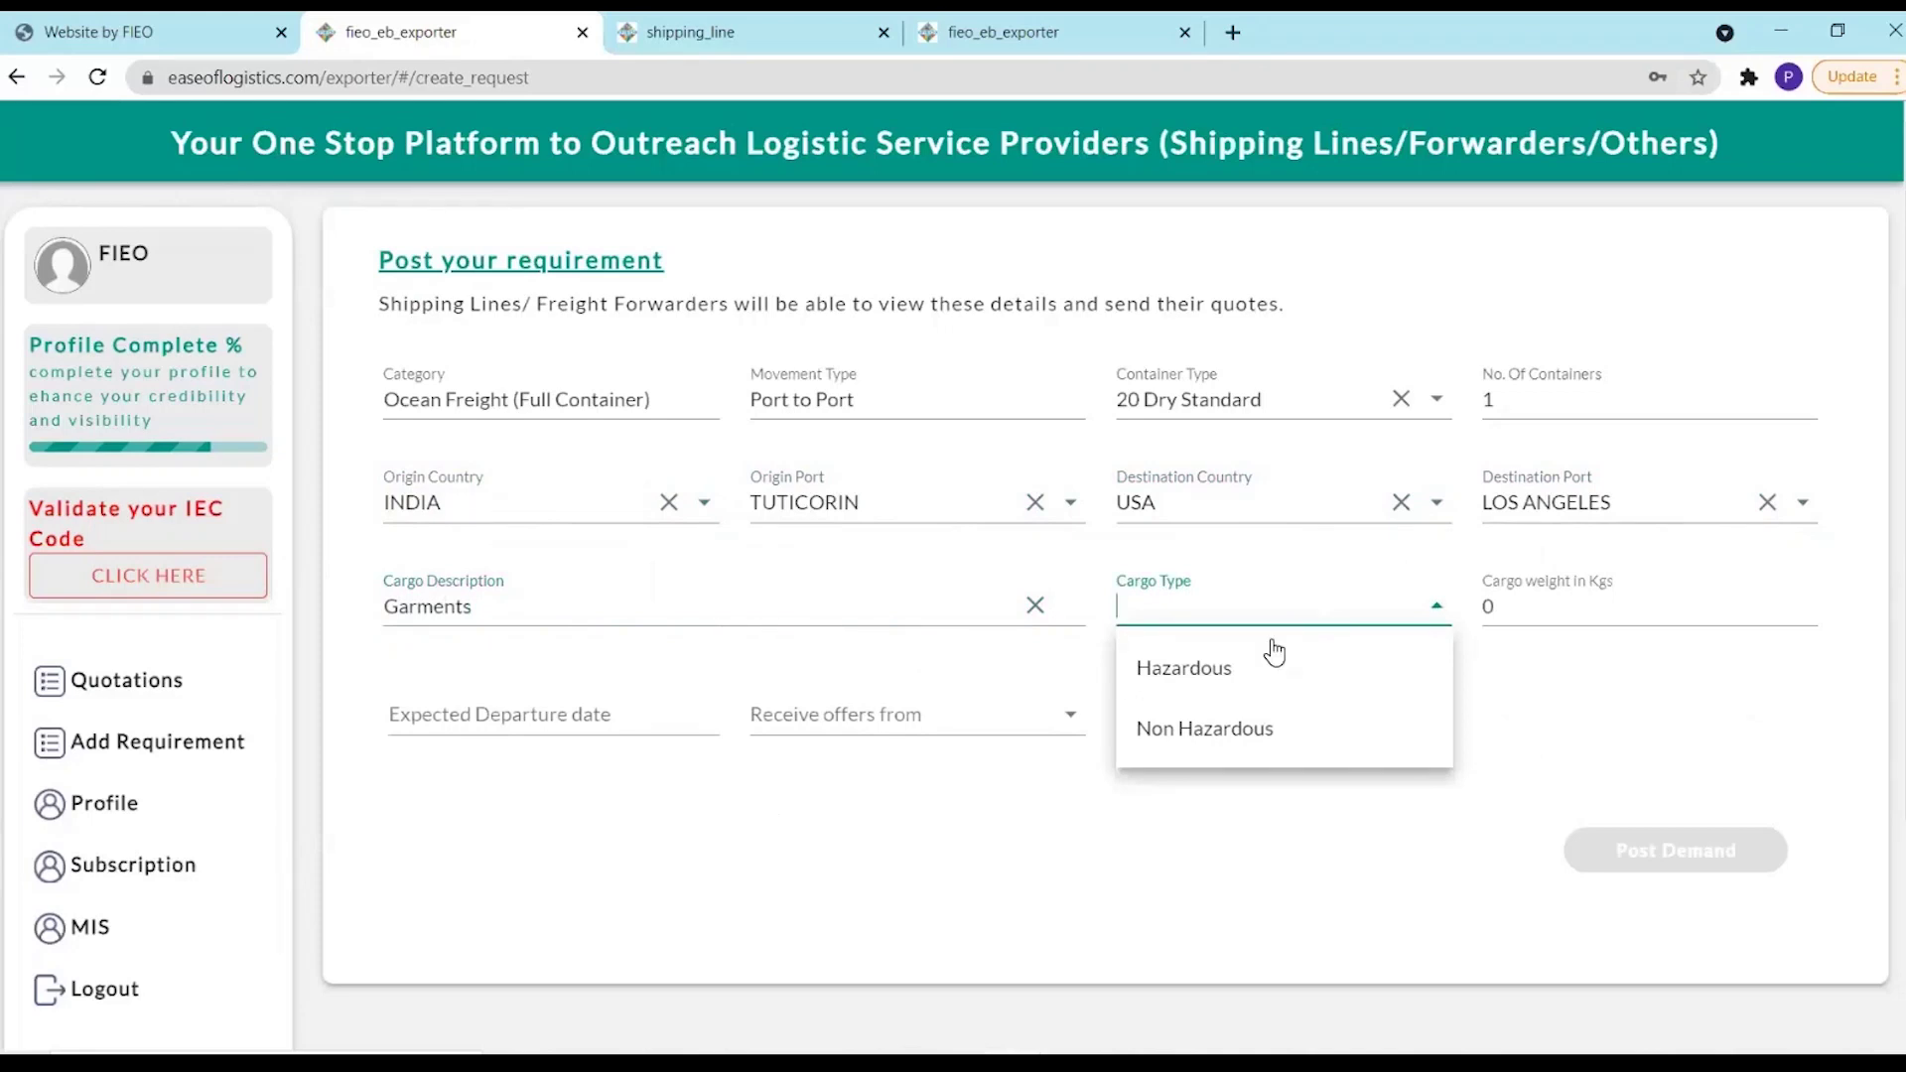
left_click(1257, 665)
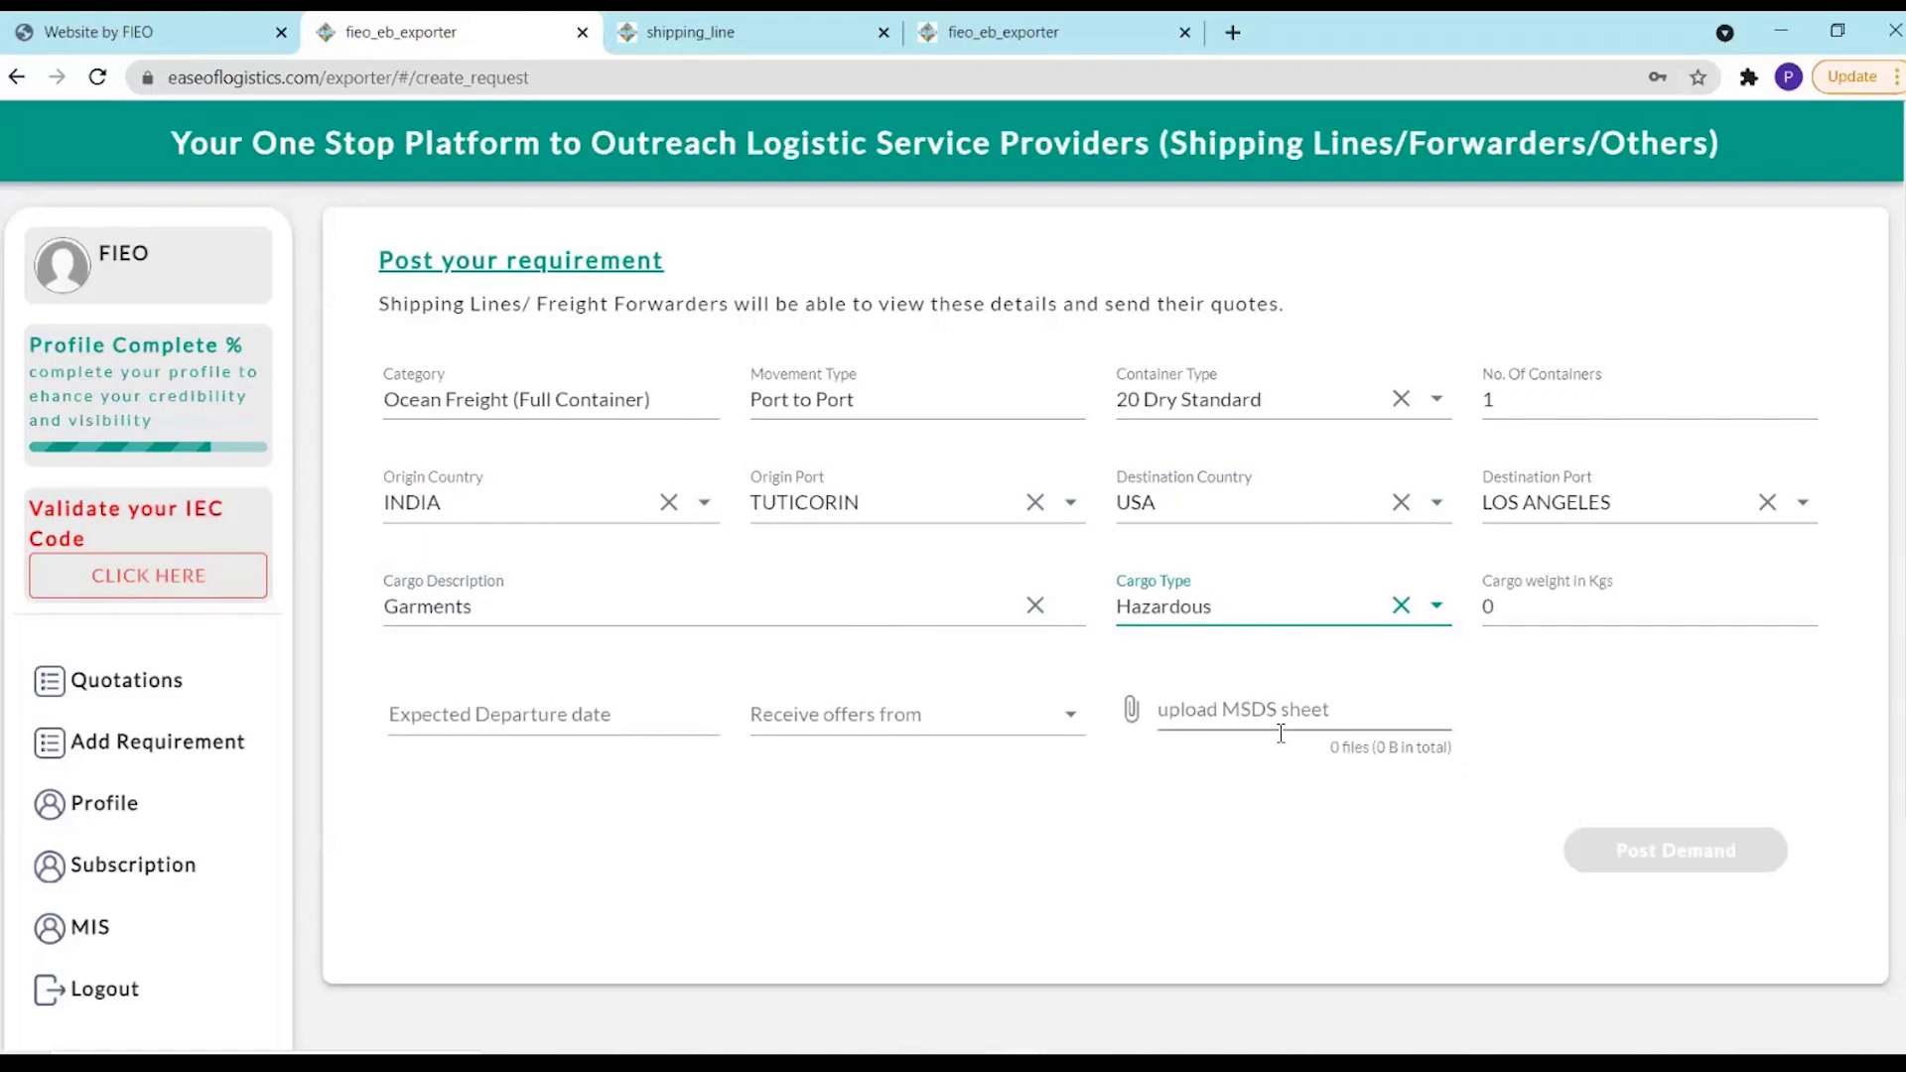
left_click(1401, 605)
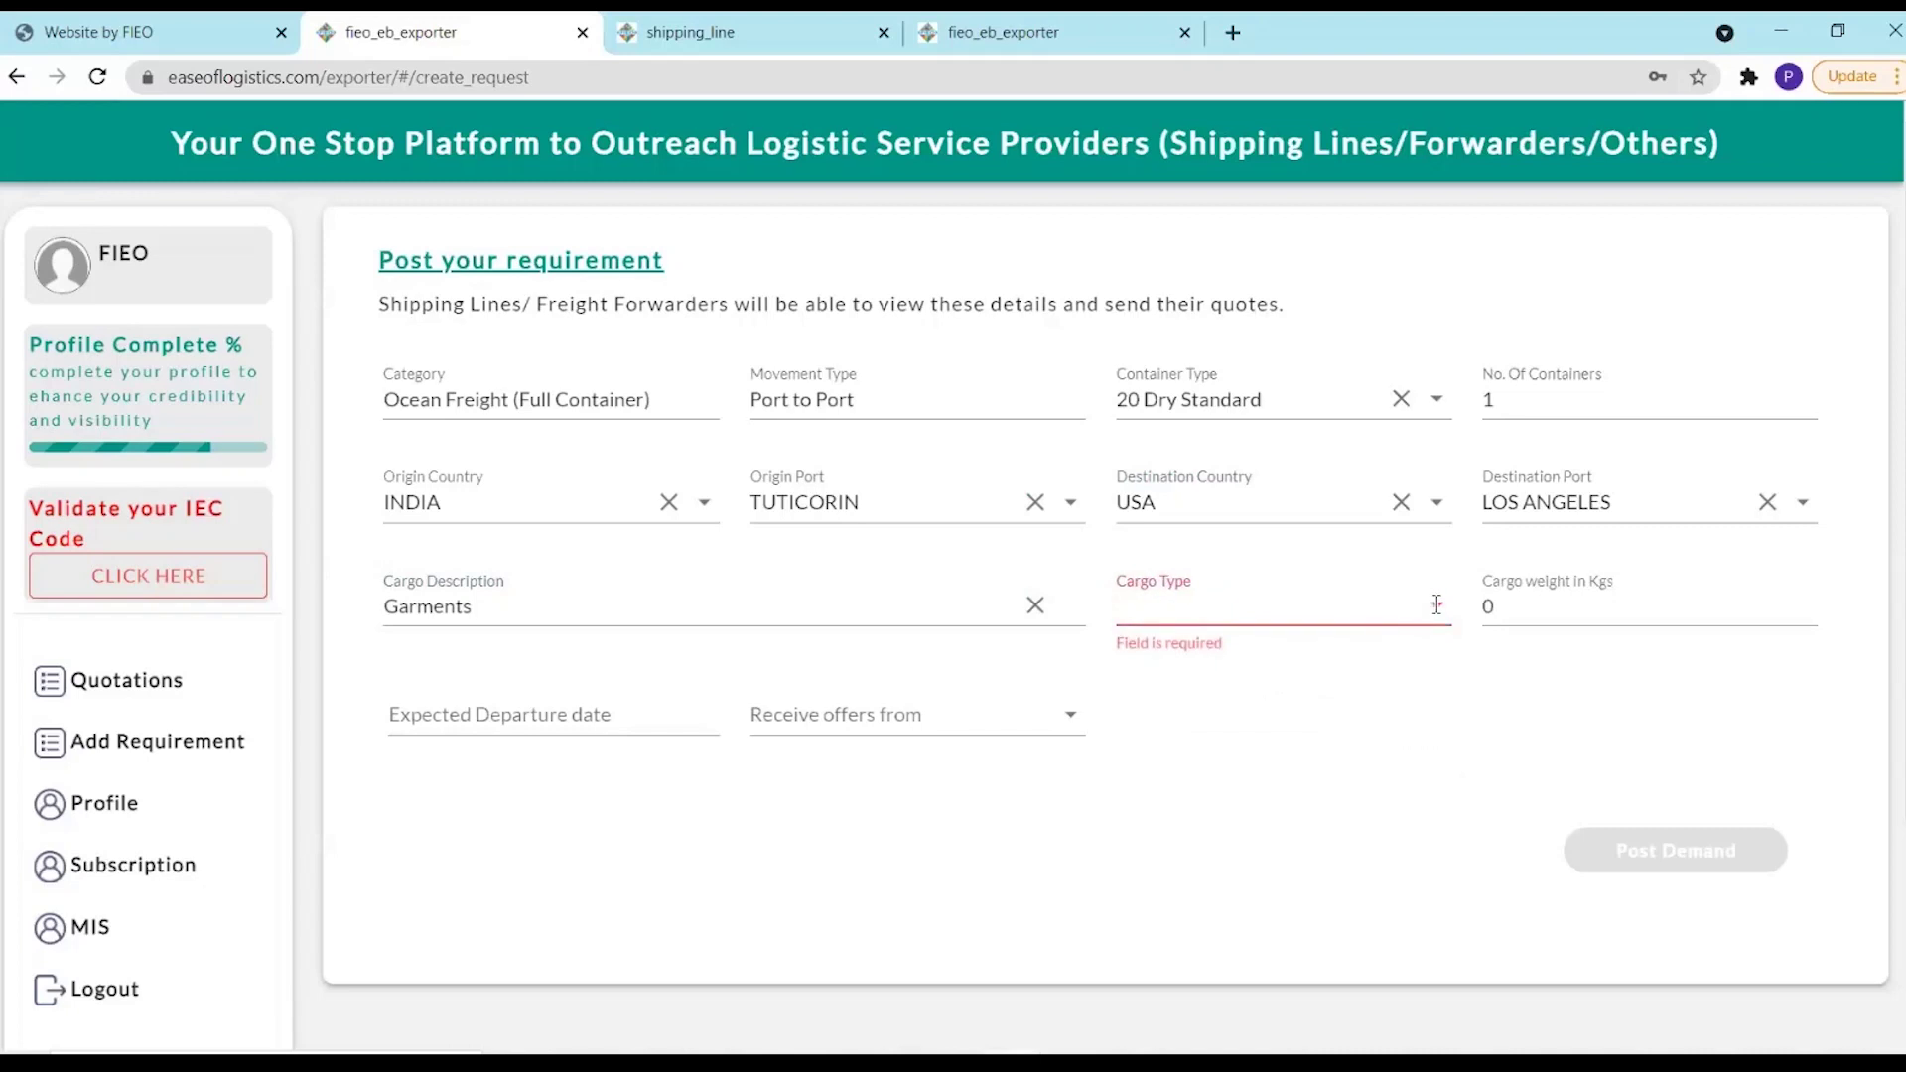
Set the cargo type to Non Hazardous and the cargo weight to 12000 kg
left_click(1437, 605)
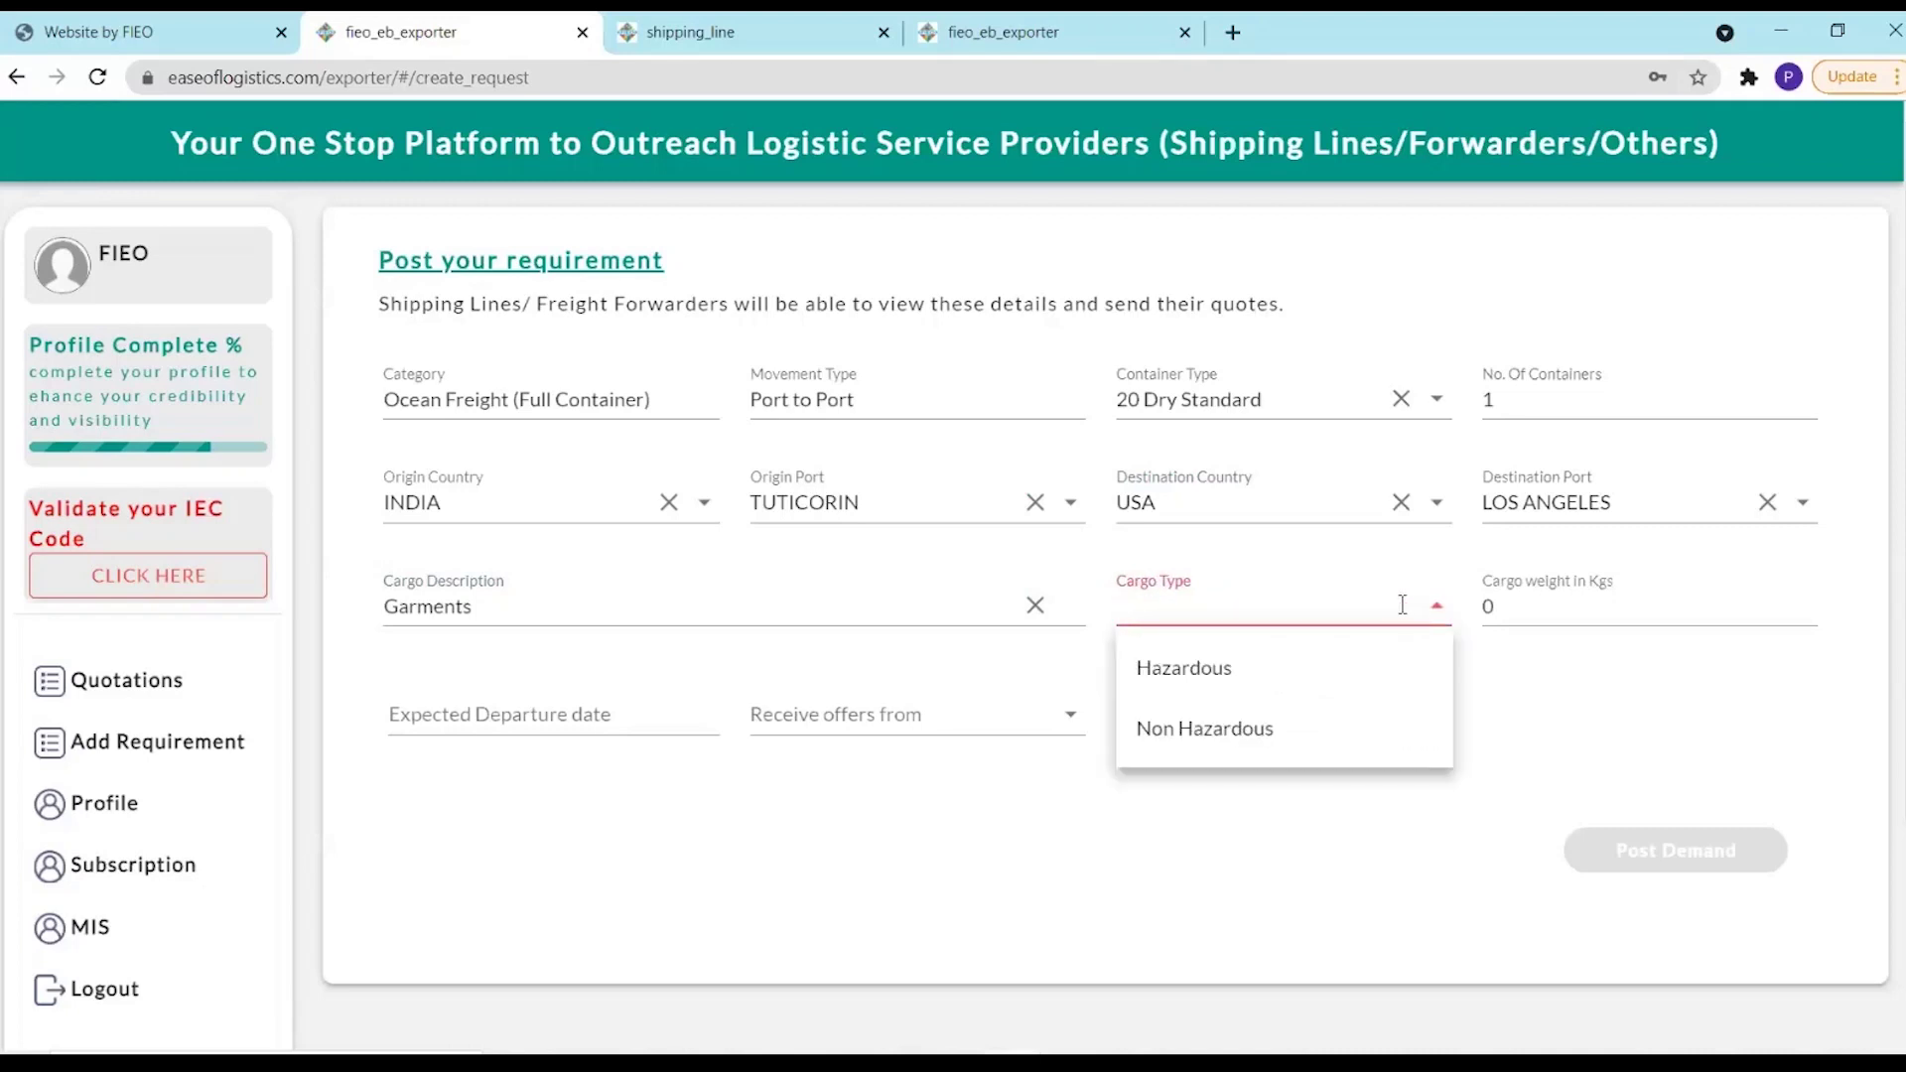
left_click(1239, 730)
left_click(1494, 607)
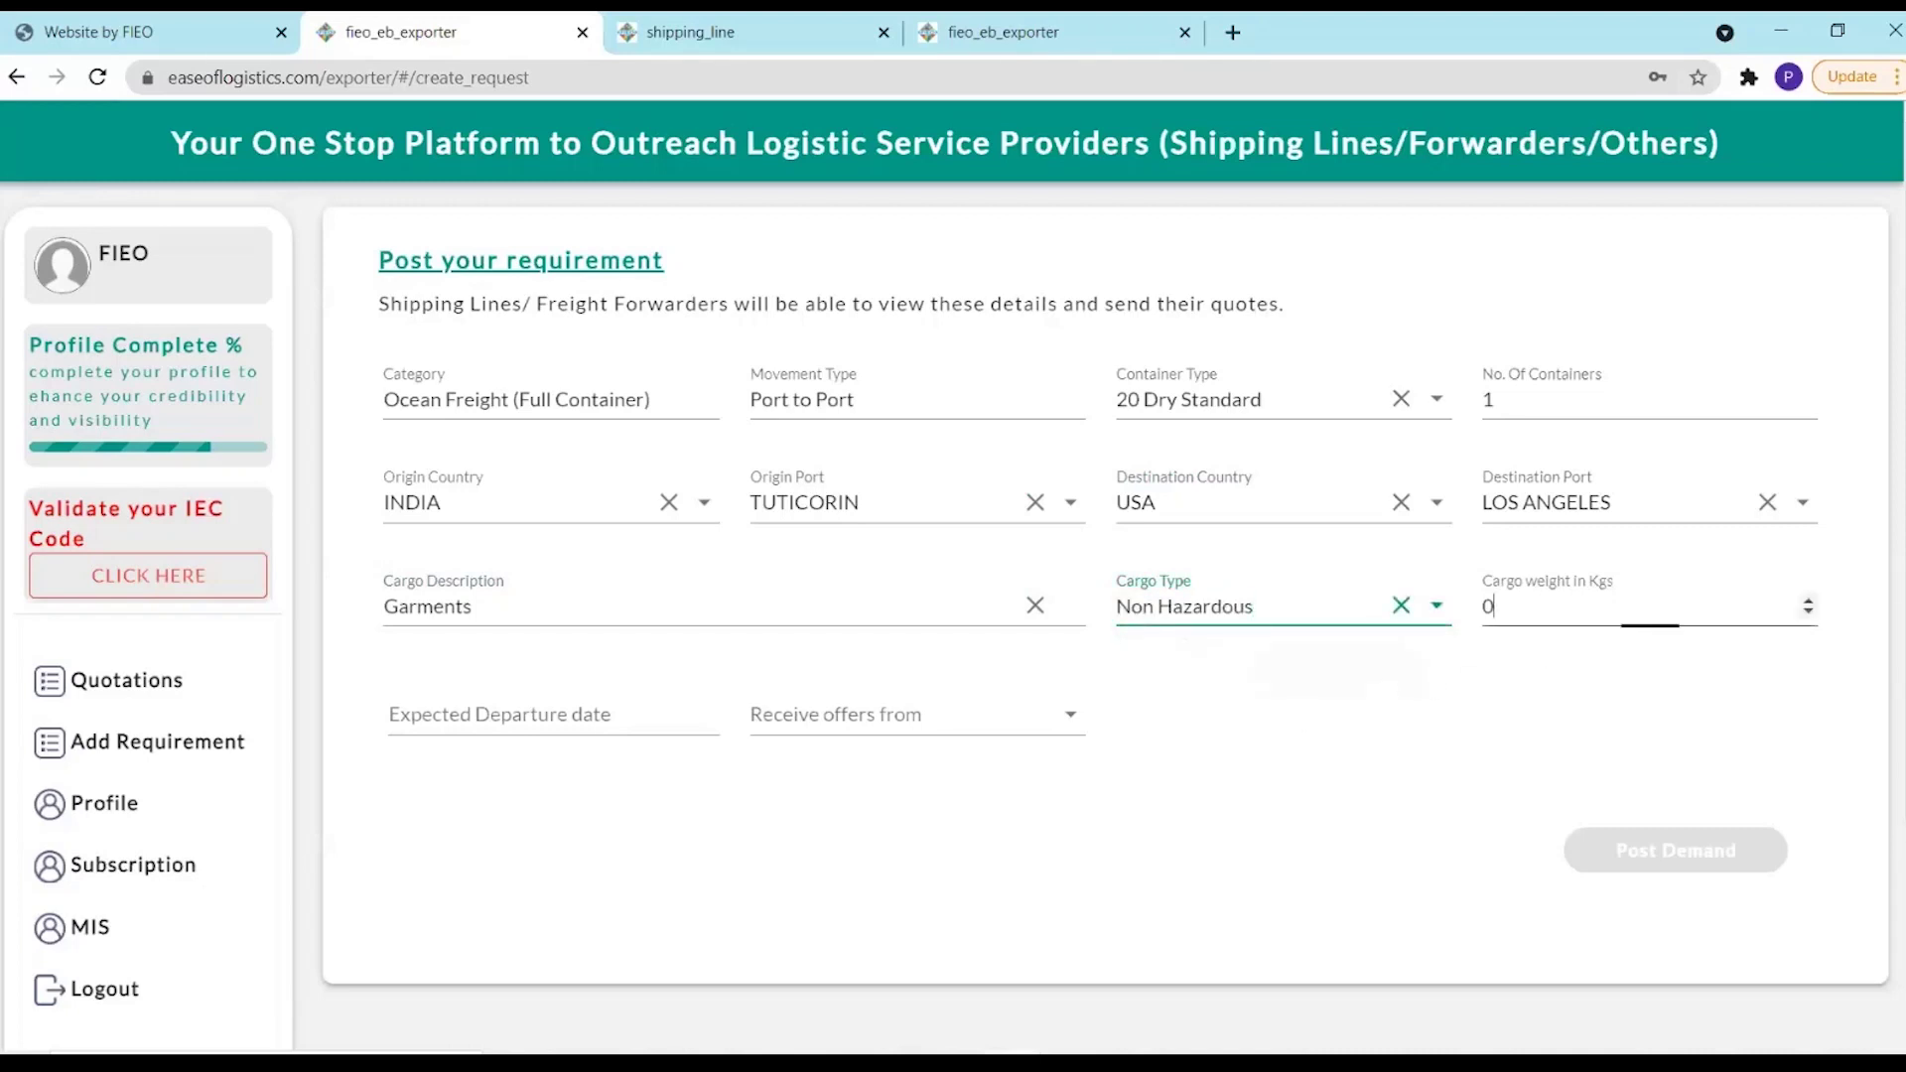
key("BackSpace")
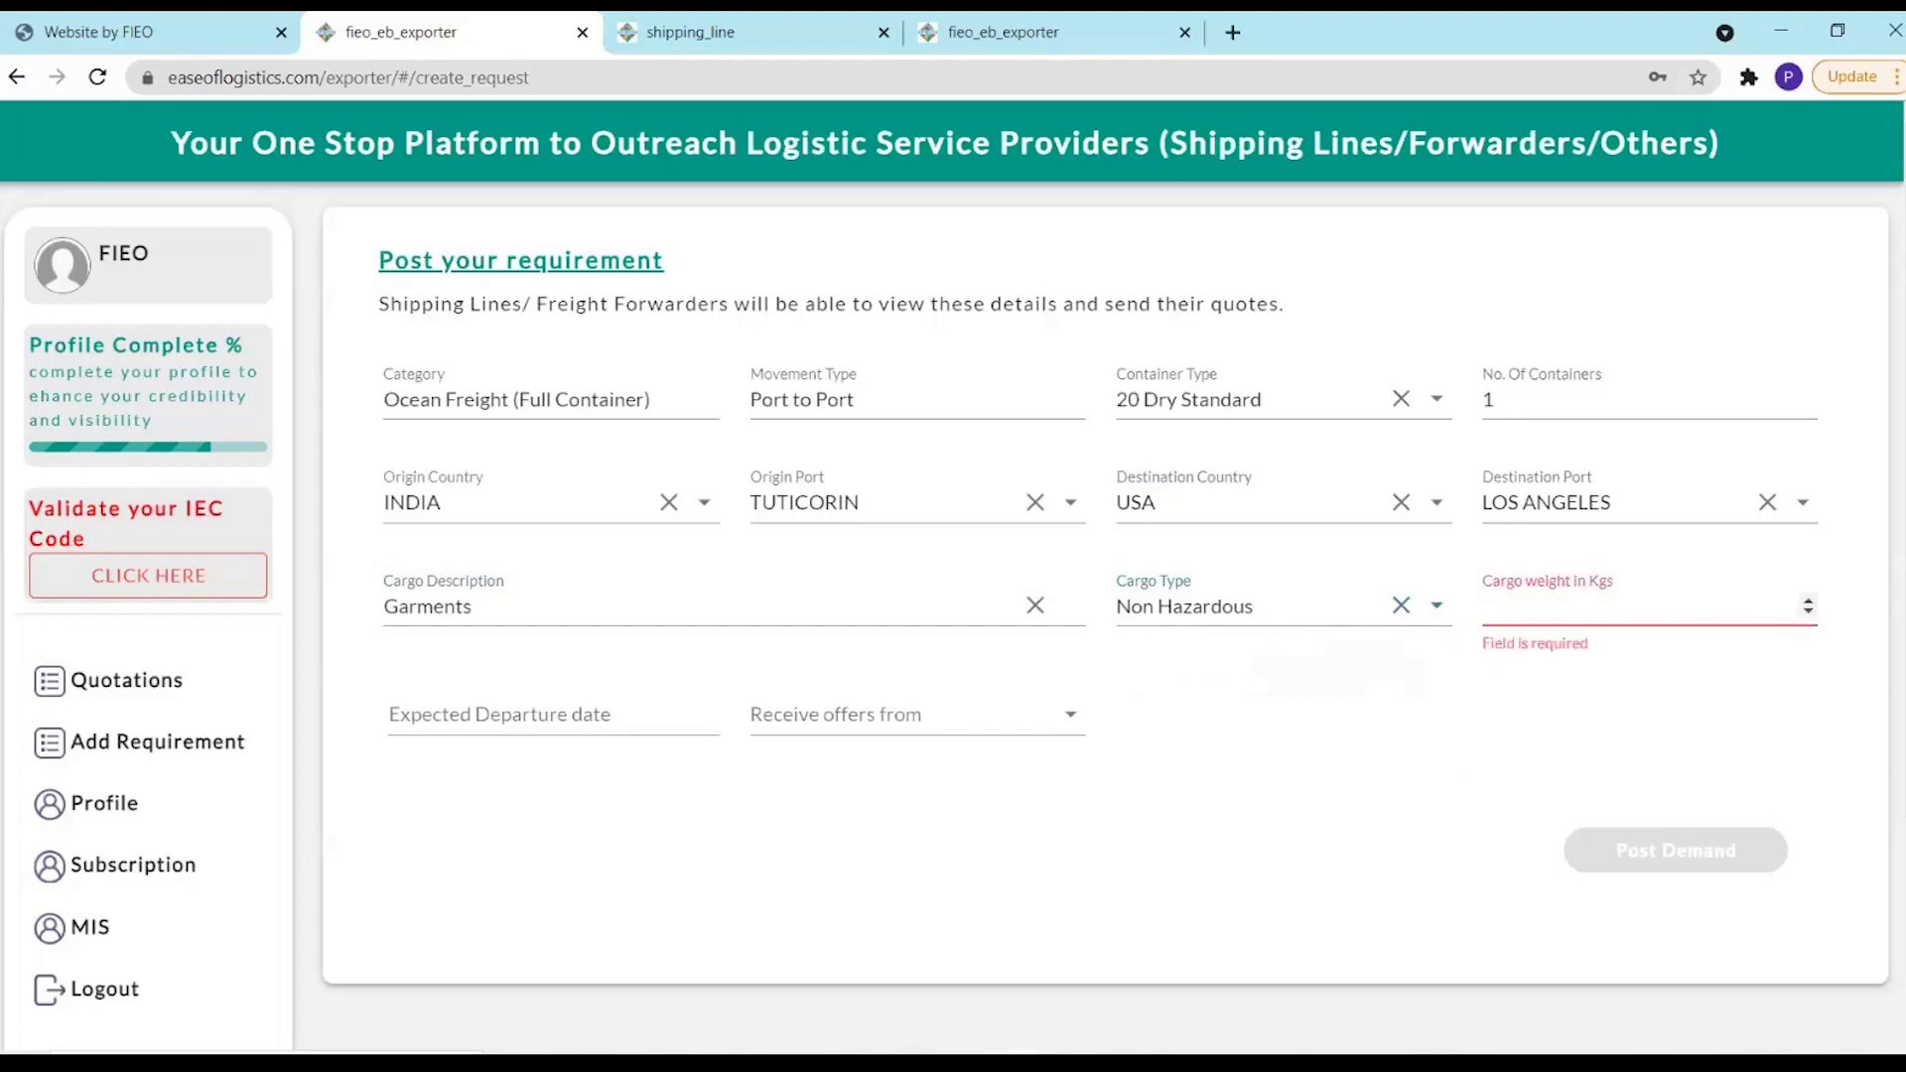
type("-1")
key("Down")
key("BackSpace")
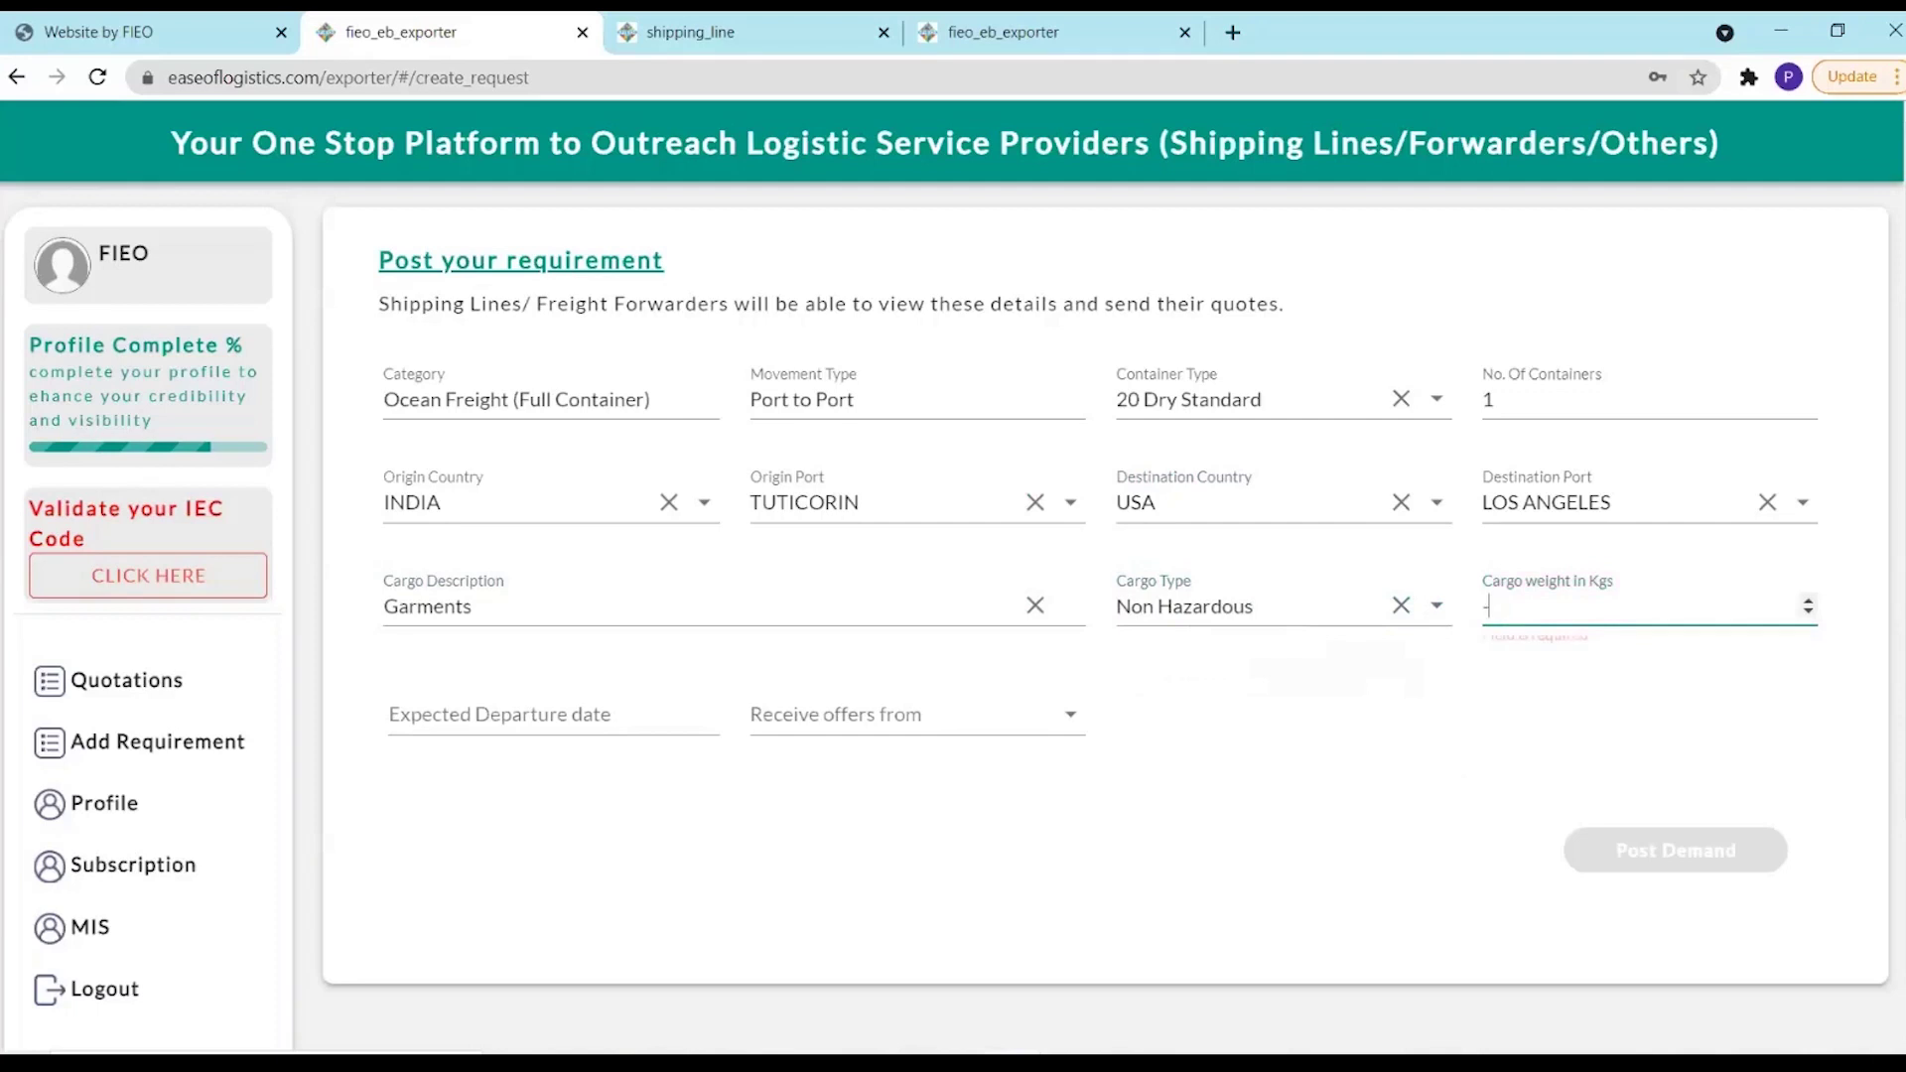
type("1")
key("BackSpace")
key("BackSpace")
type("12000")
Set the expected departure date to 2021-10-01
left_click(597, 730)
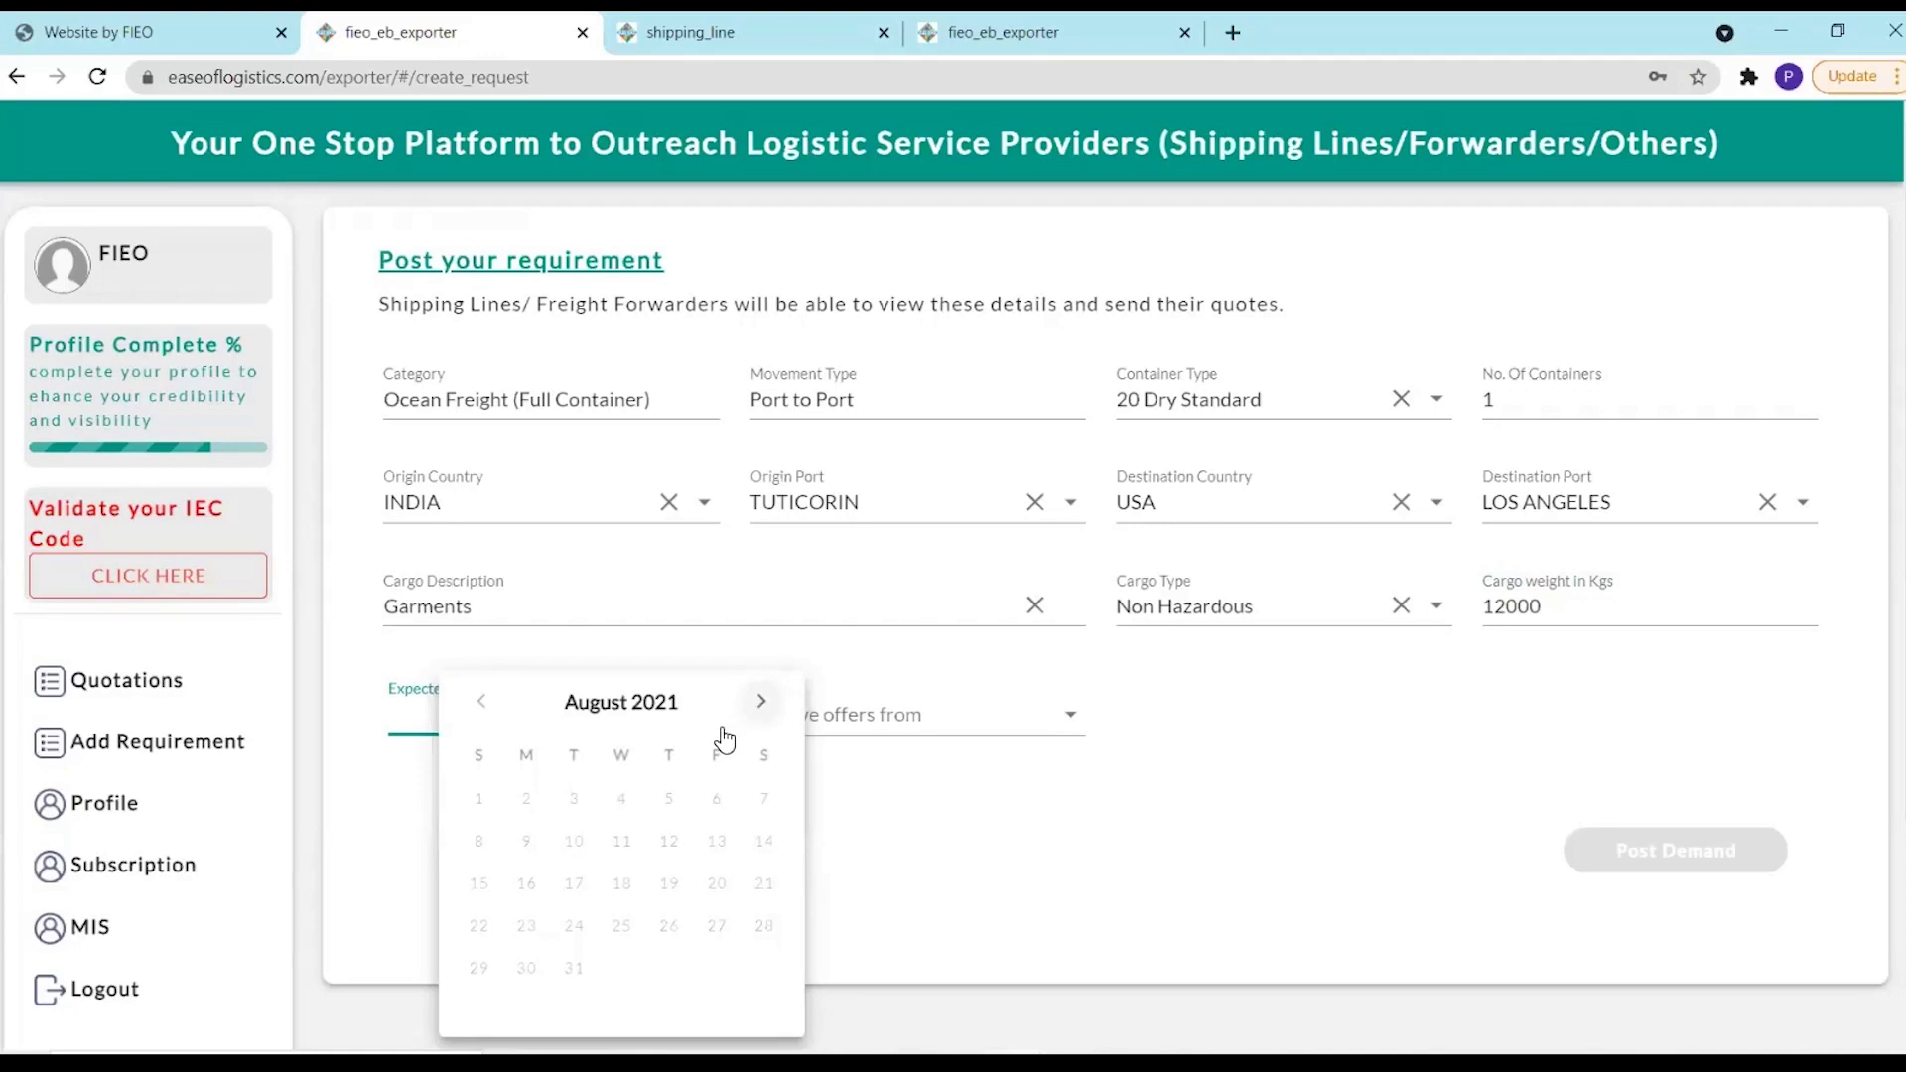
left_click(761, 701)
left_click(761, 701)
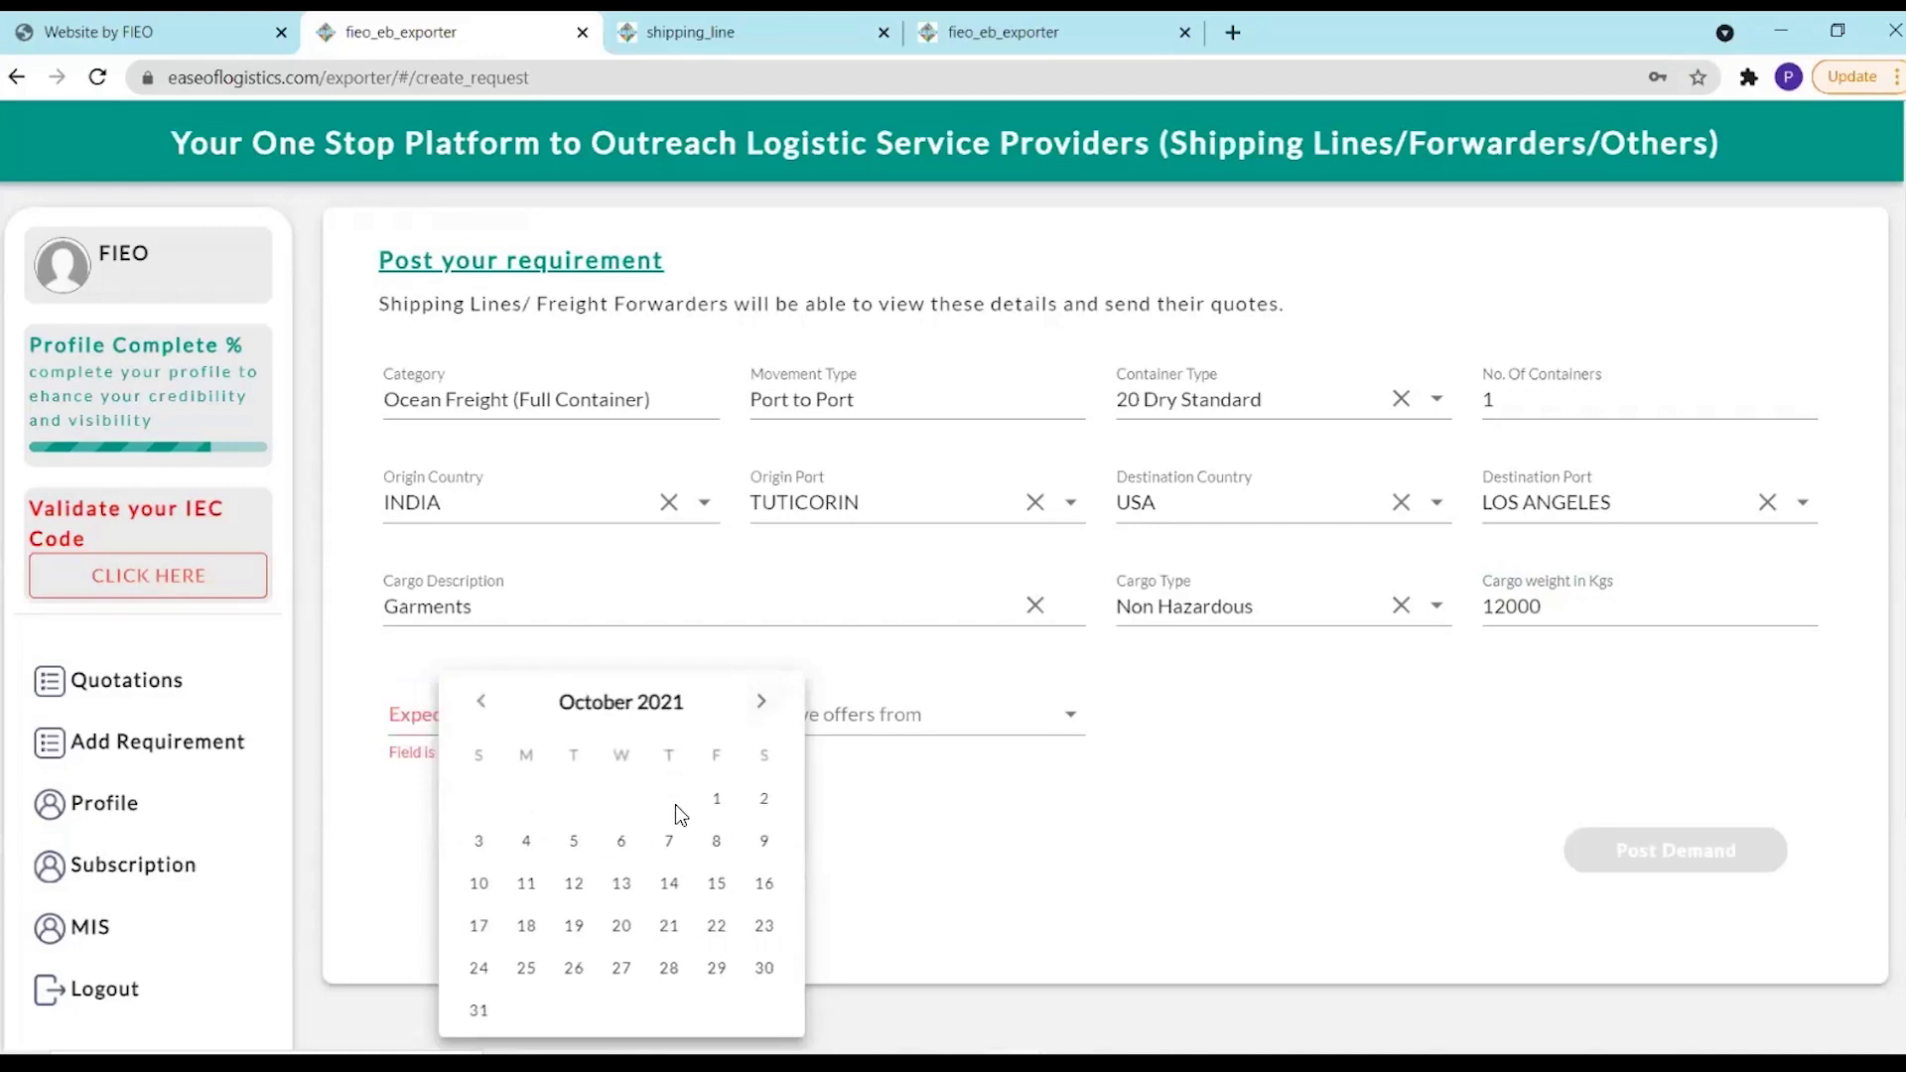
left_click(719, 808)
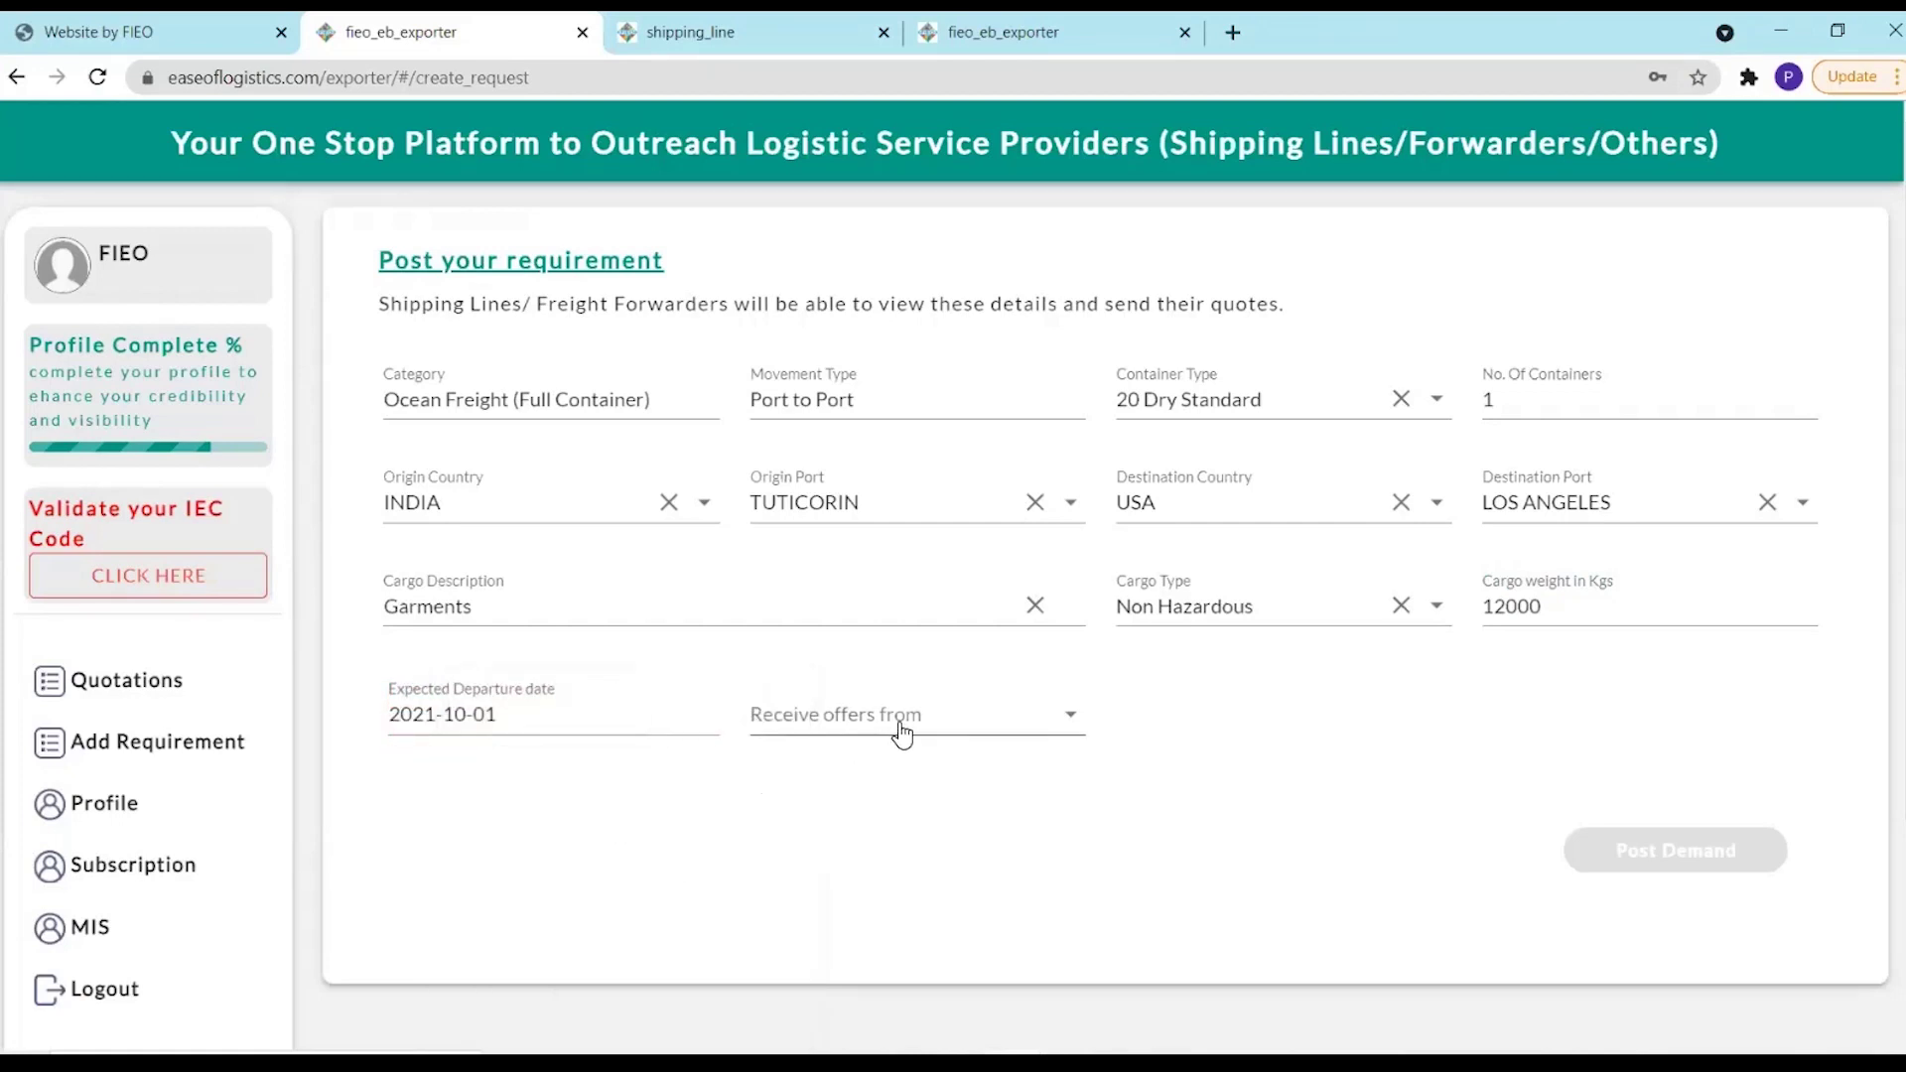
Choose to receive offers from all stakeholders and post the demand
left_click(1072, 720)
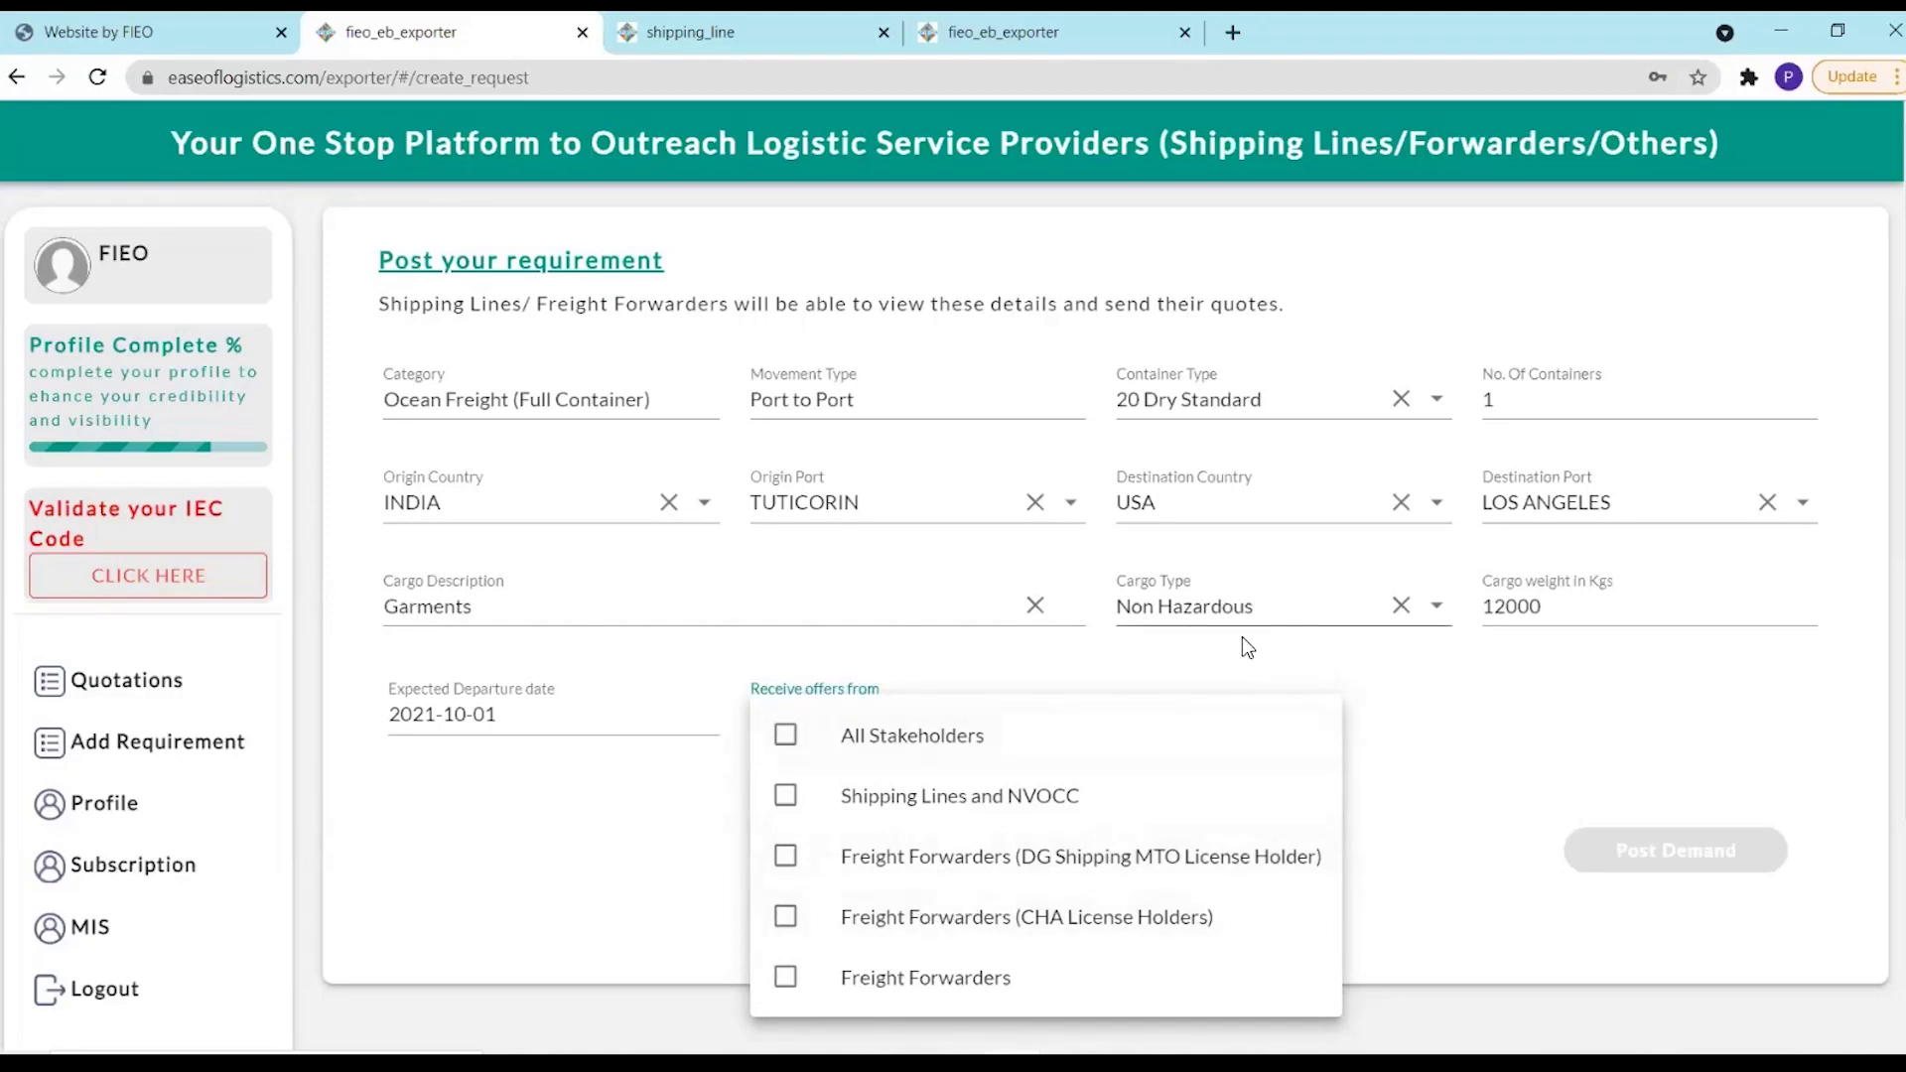
left_click(785, 737)
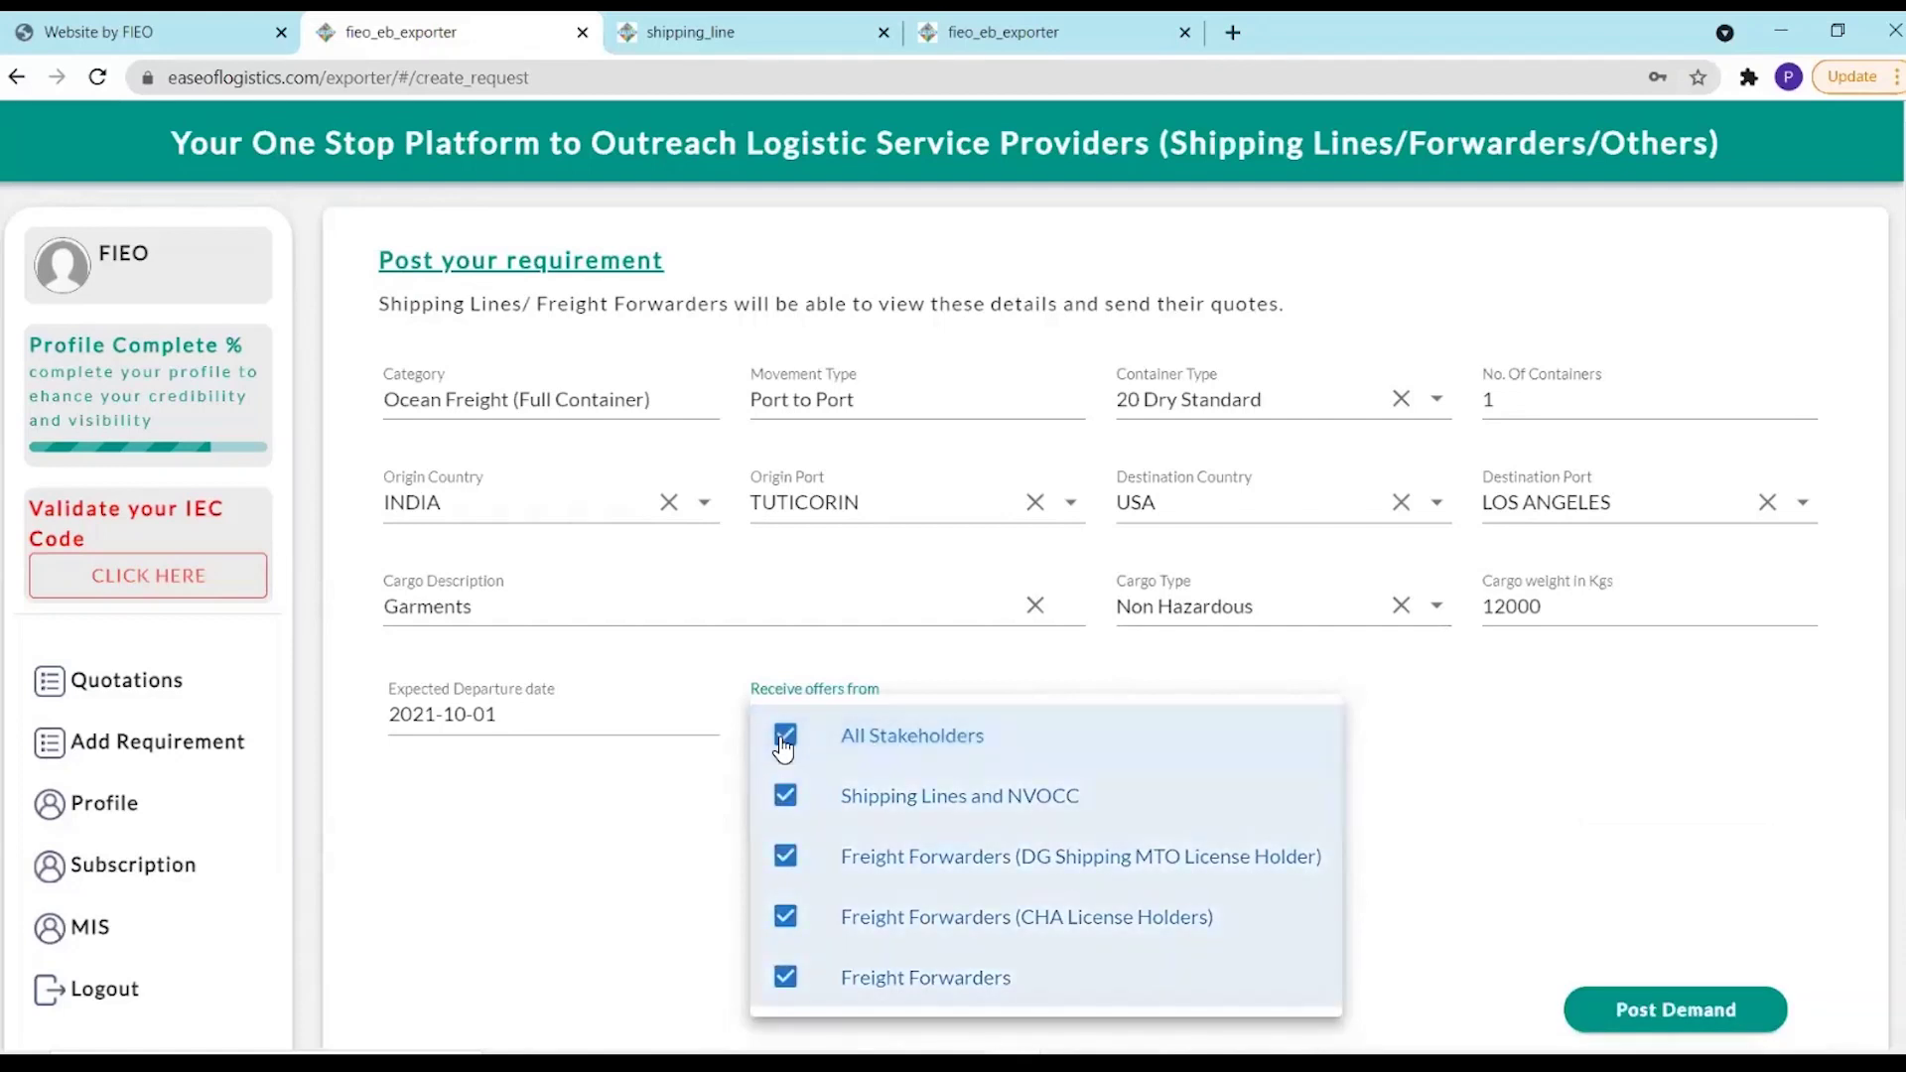
key("Escape")
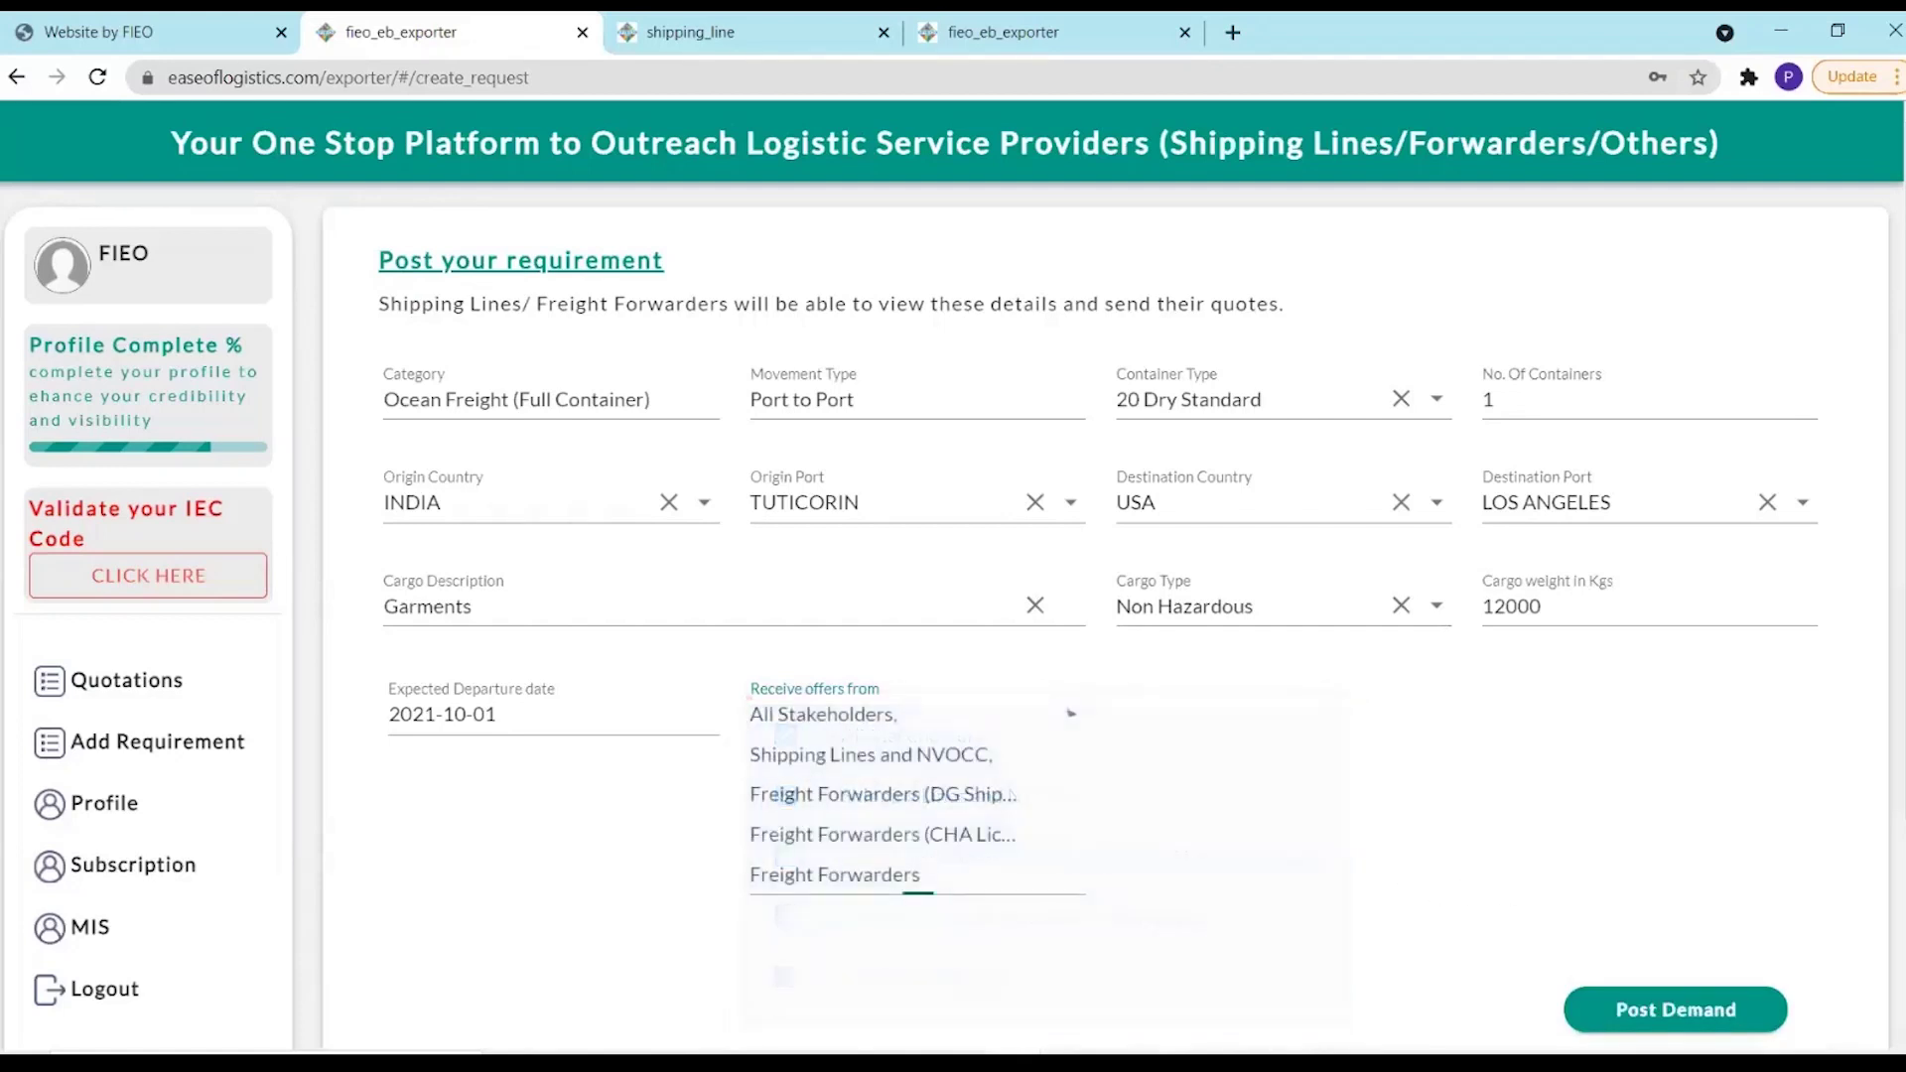
left_click(1675, 1010)
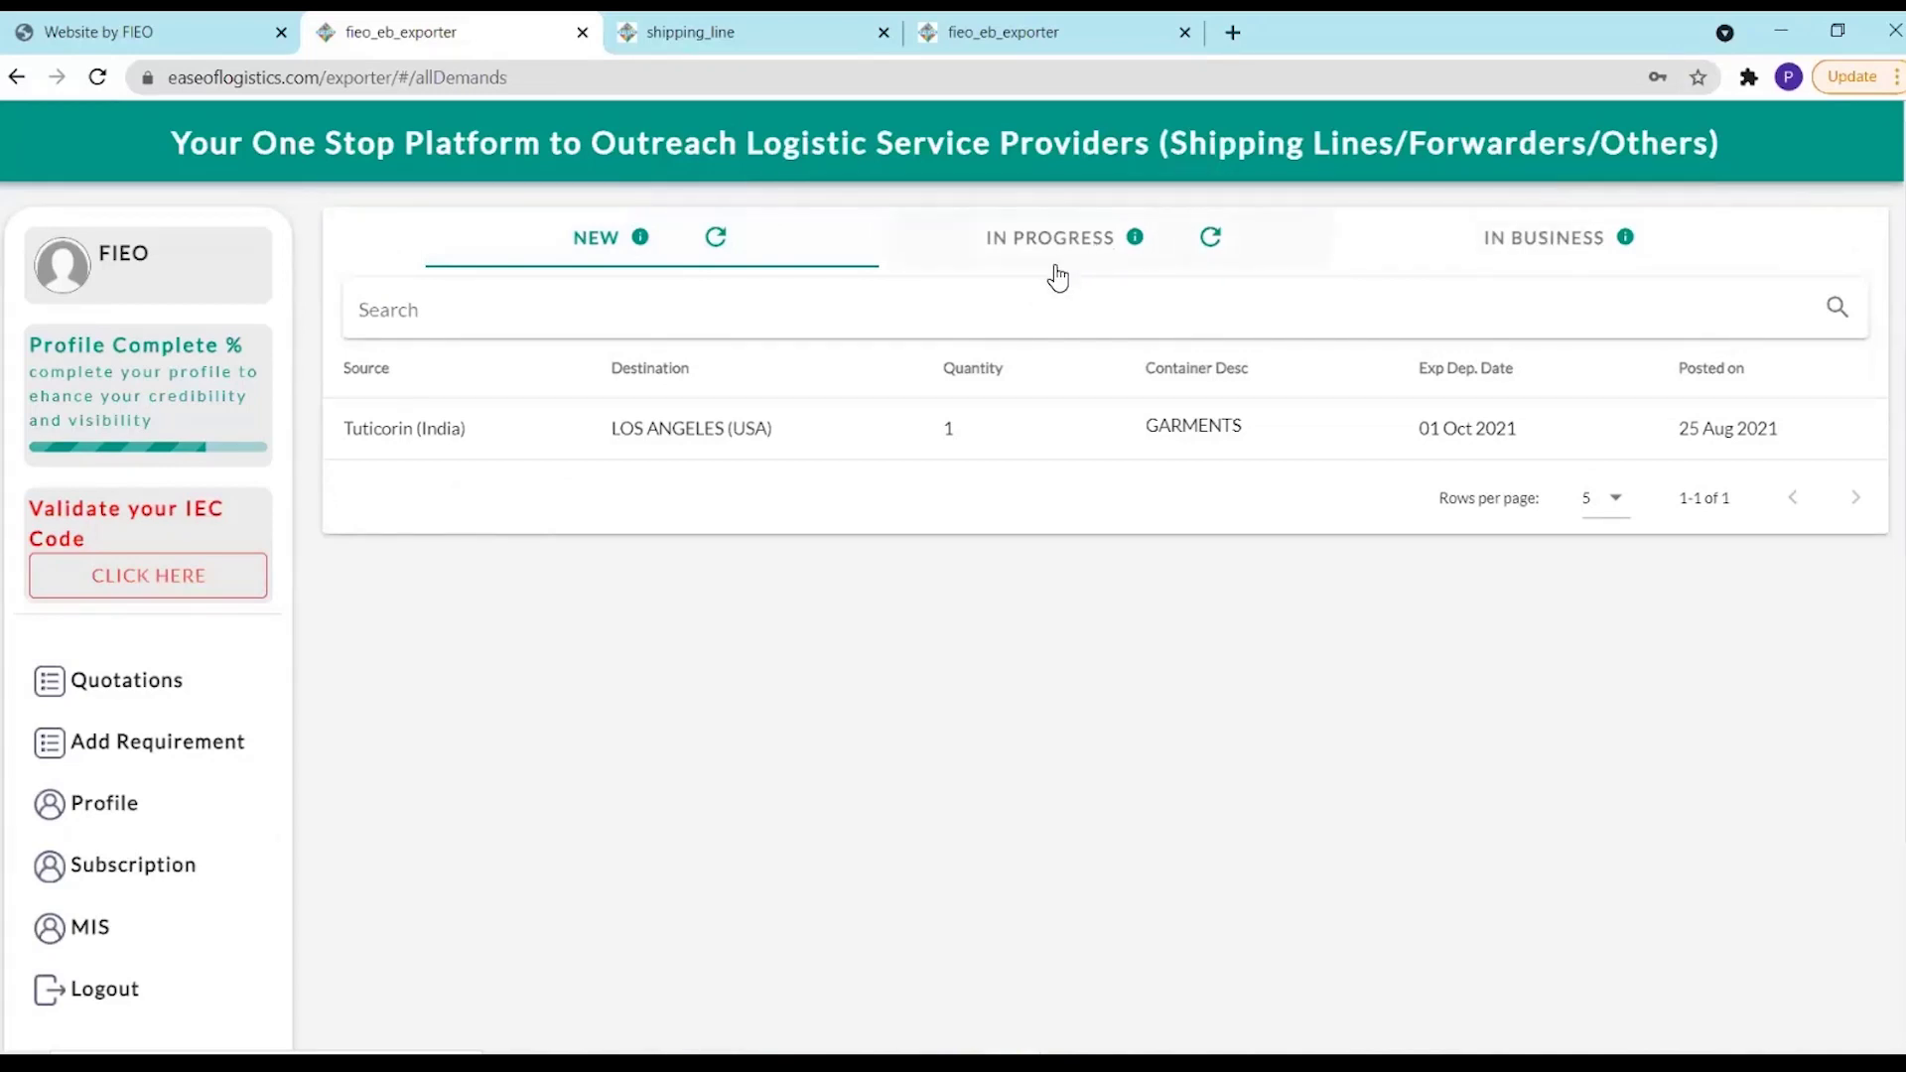
Switch to the shipping line portal and refresh the list of unseen demands
left_click(746, 398)
left_click(724, 14)
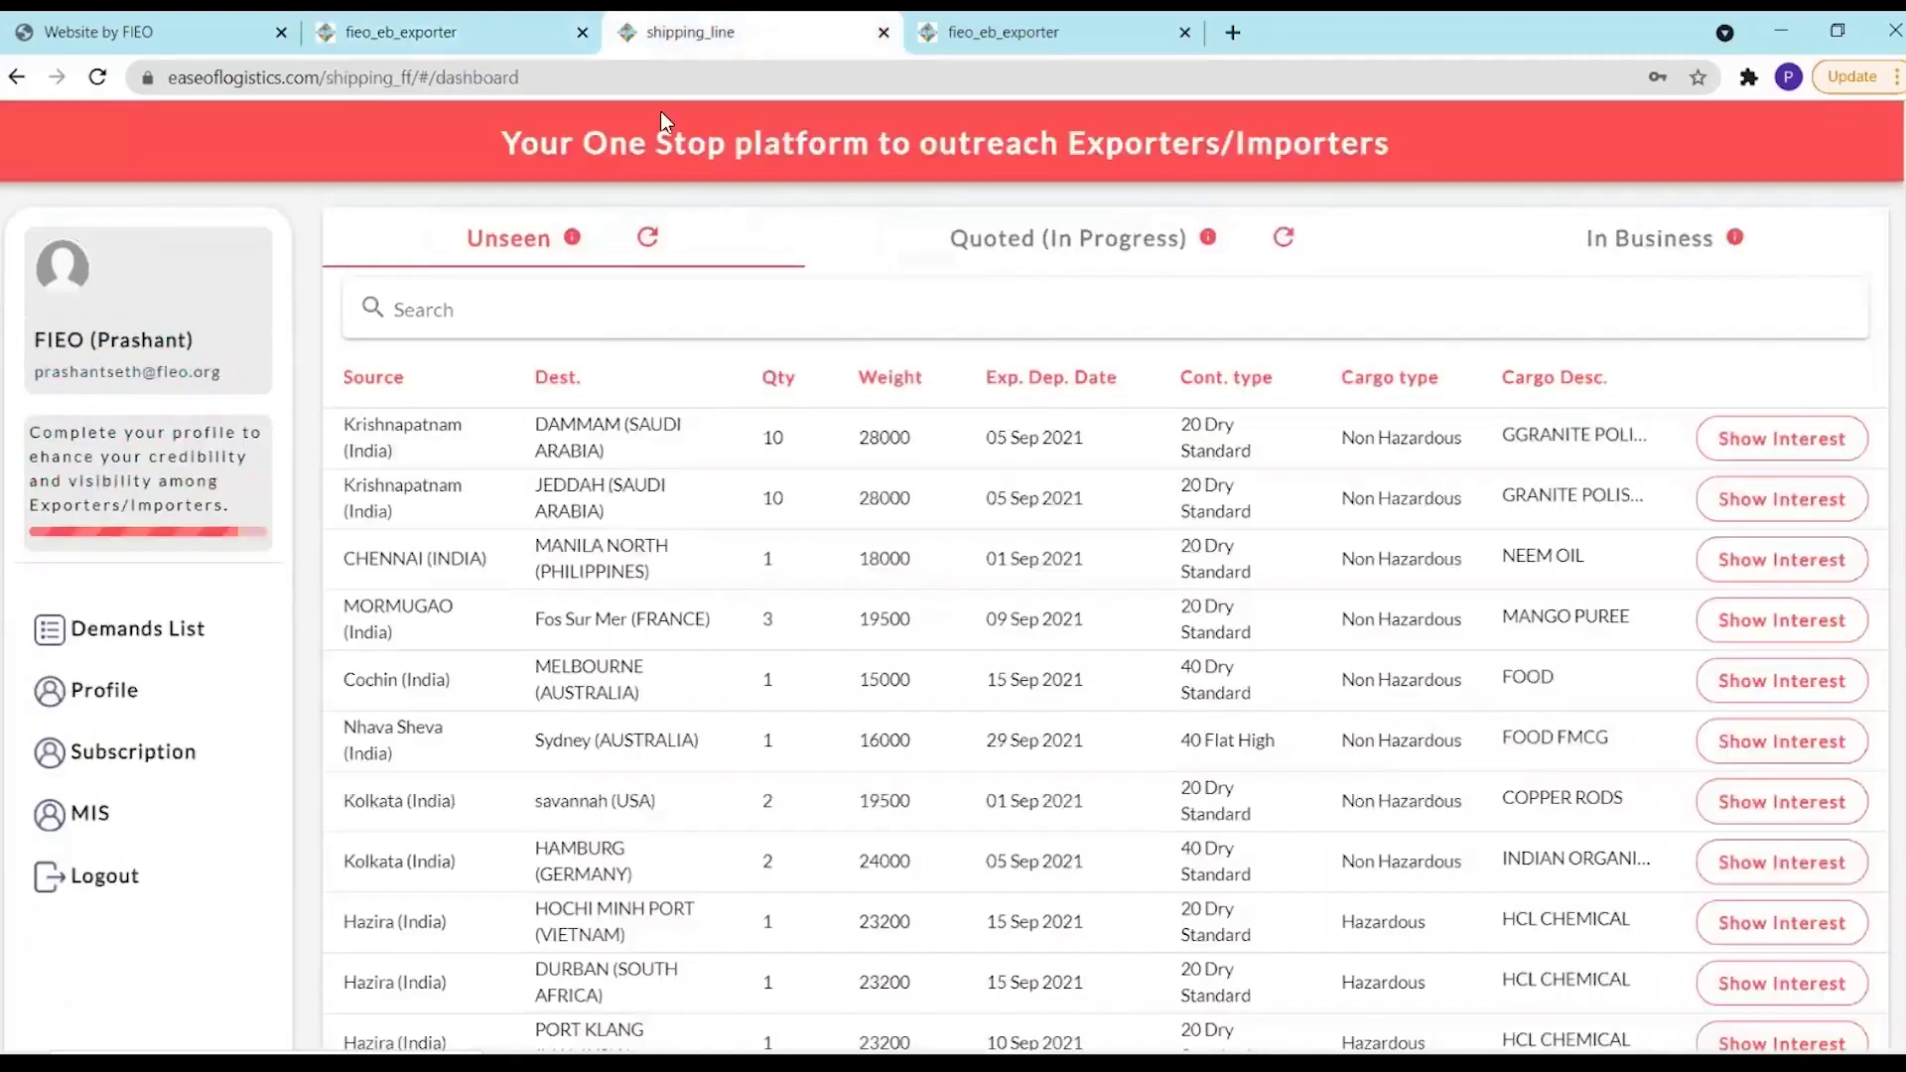
mouse_move(669, 483)
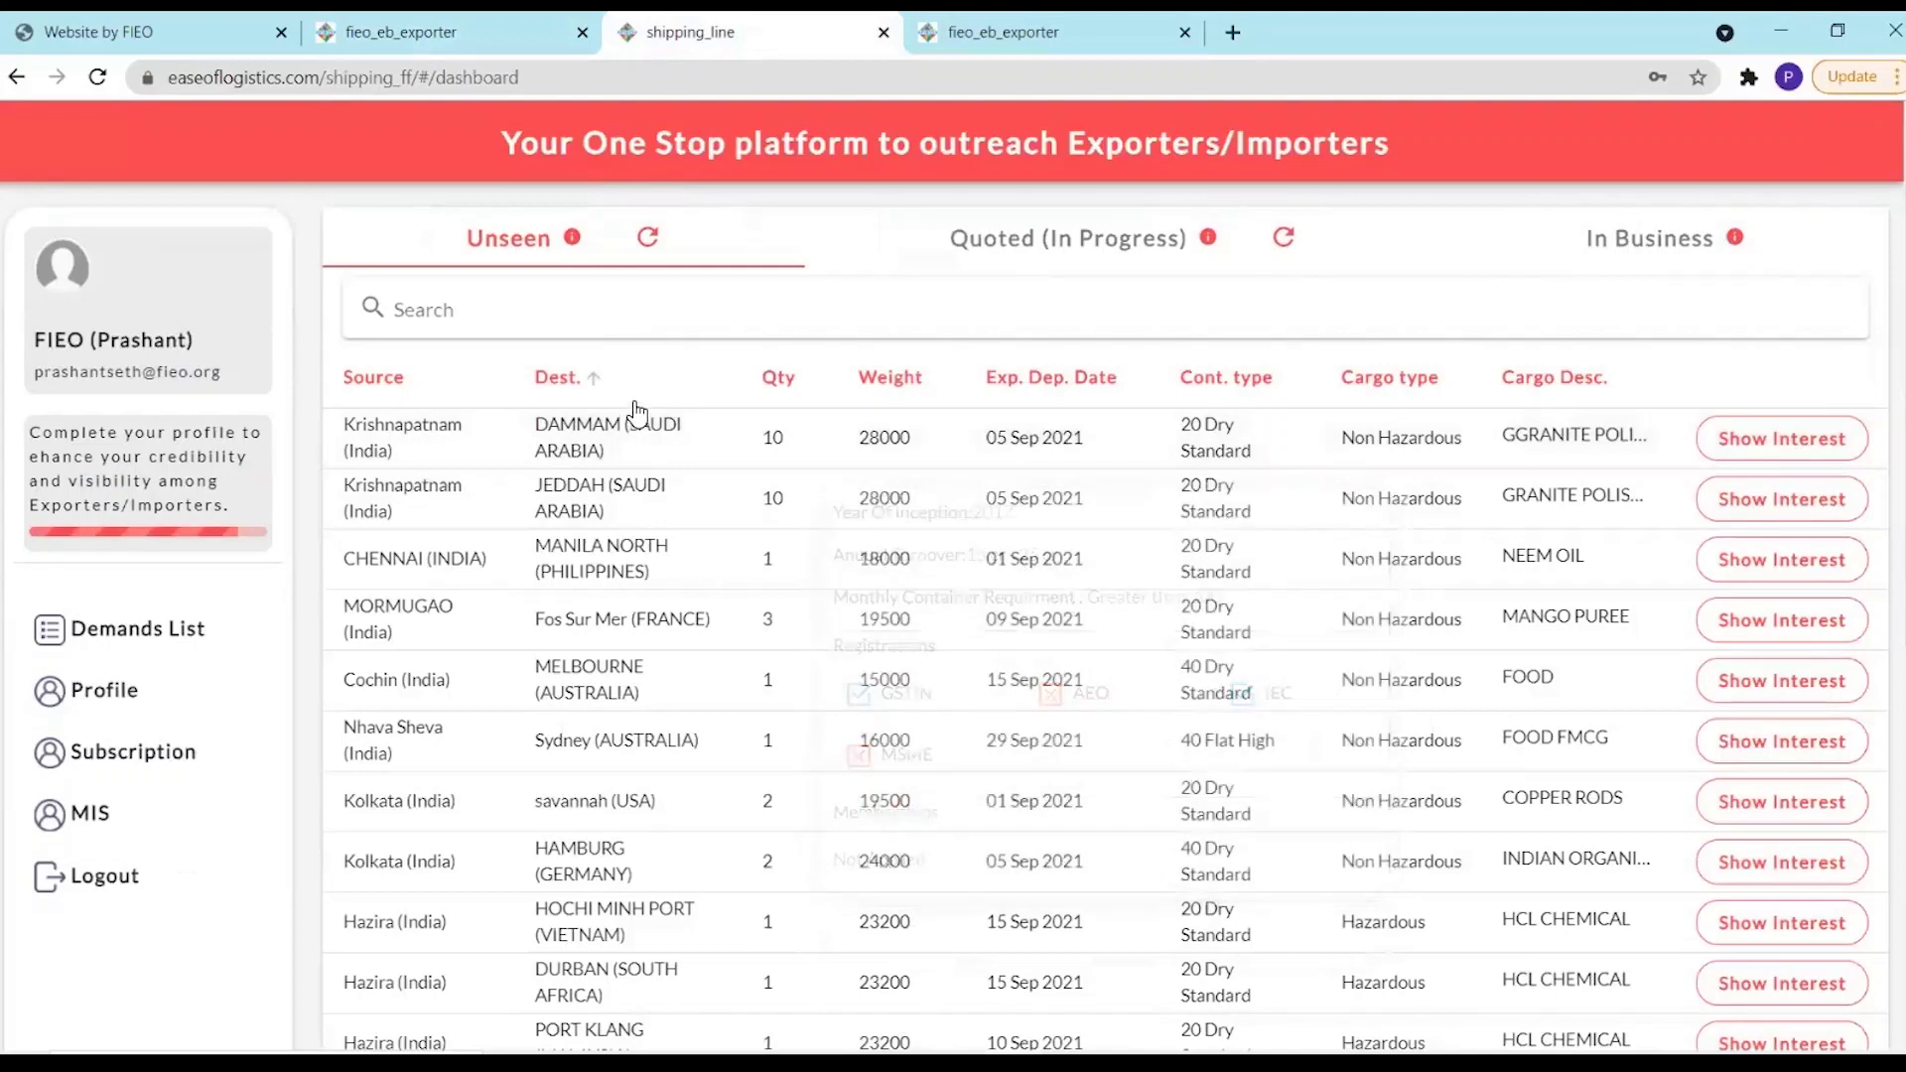
mouse_move(516, 448)
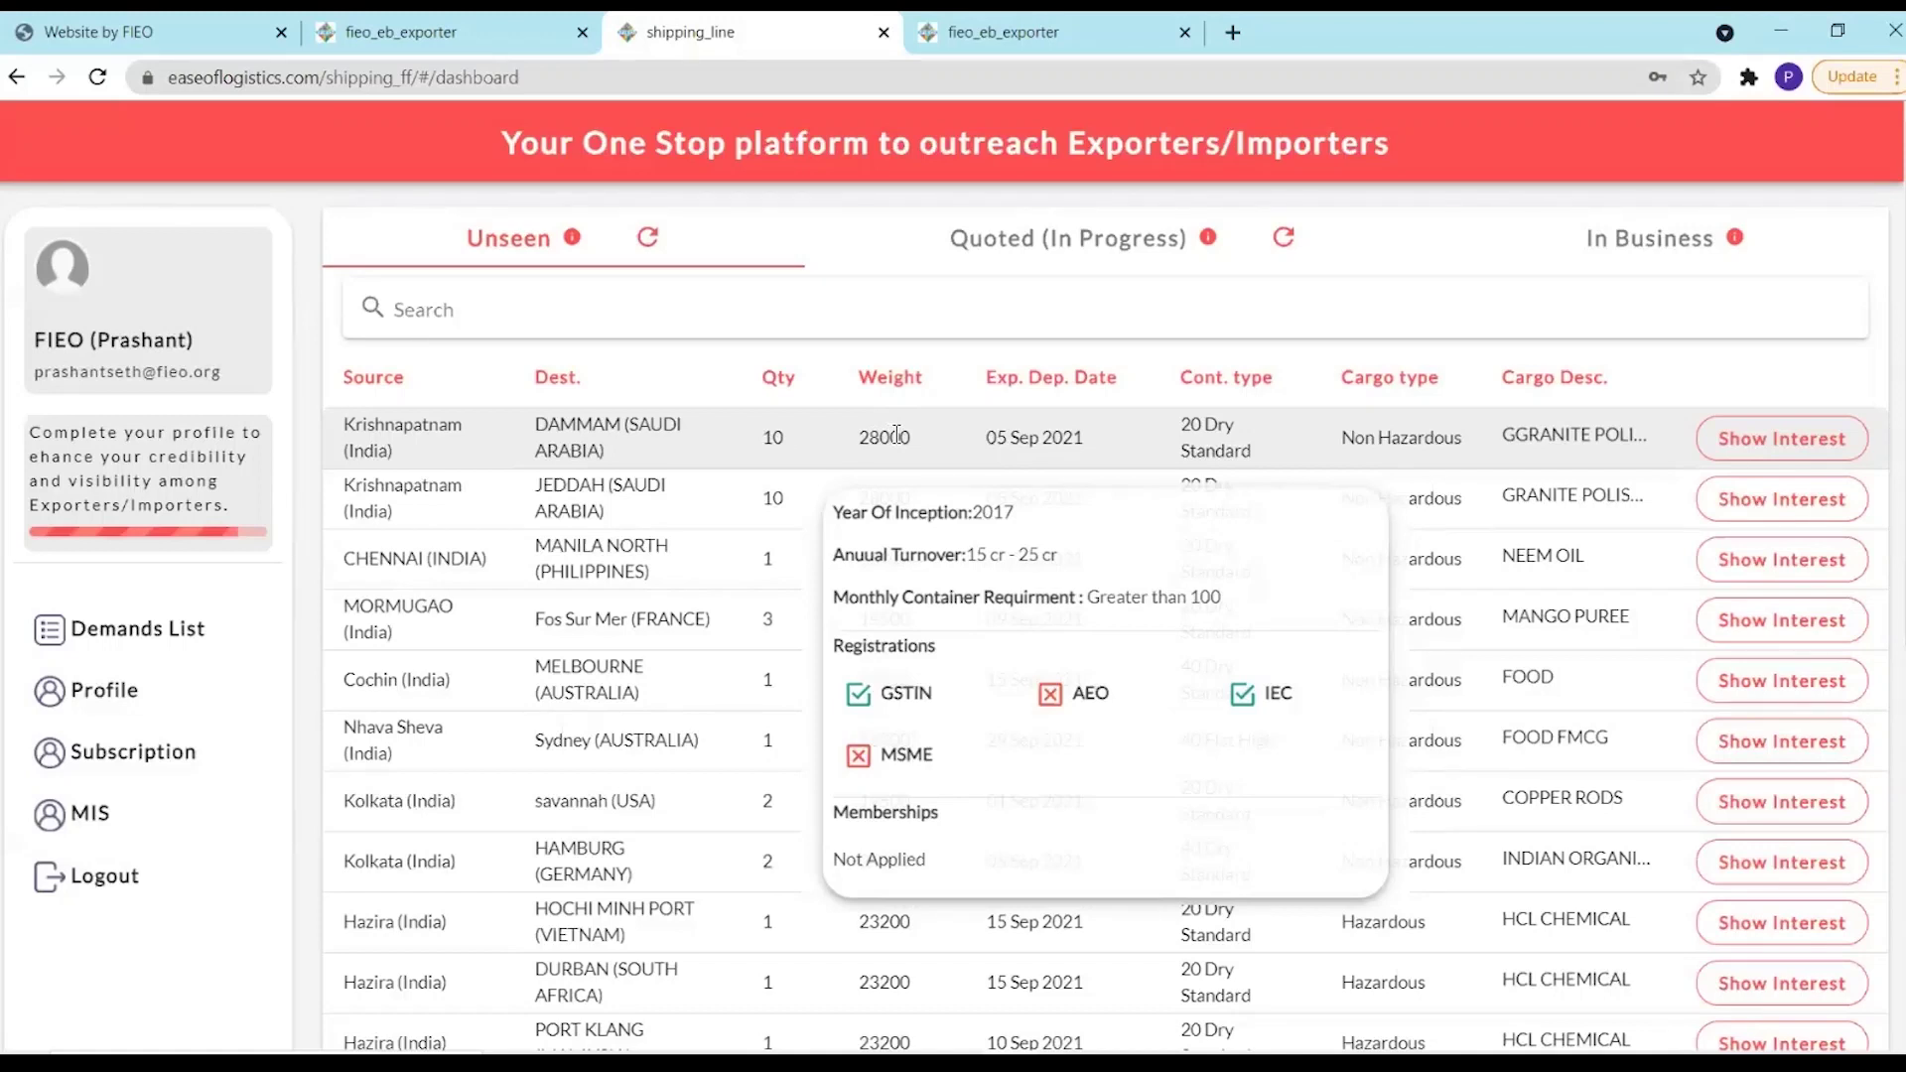
left_click(662, 244)
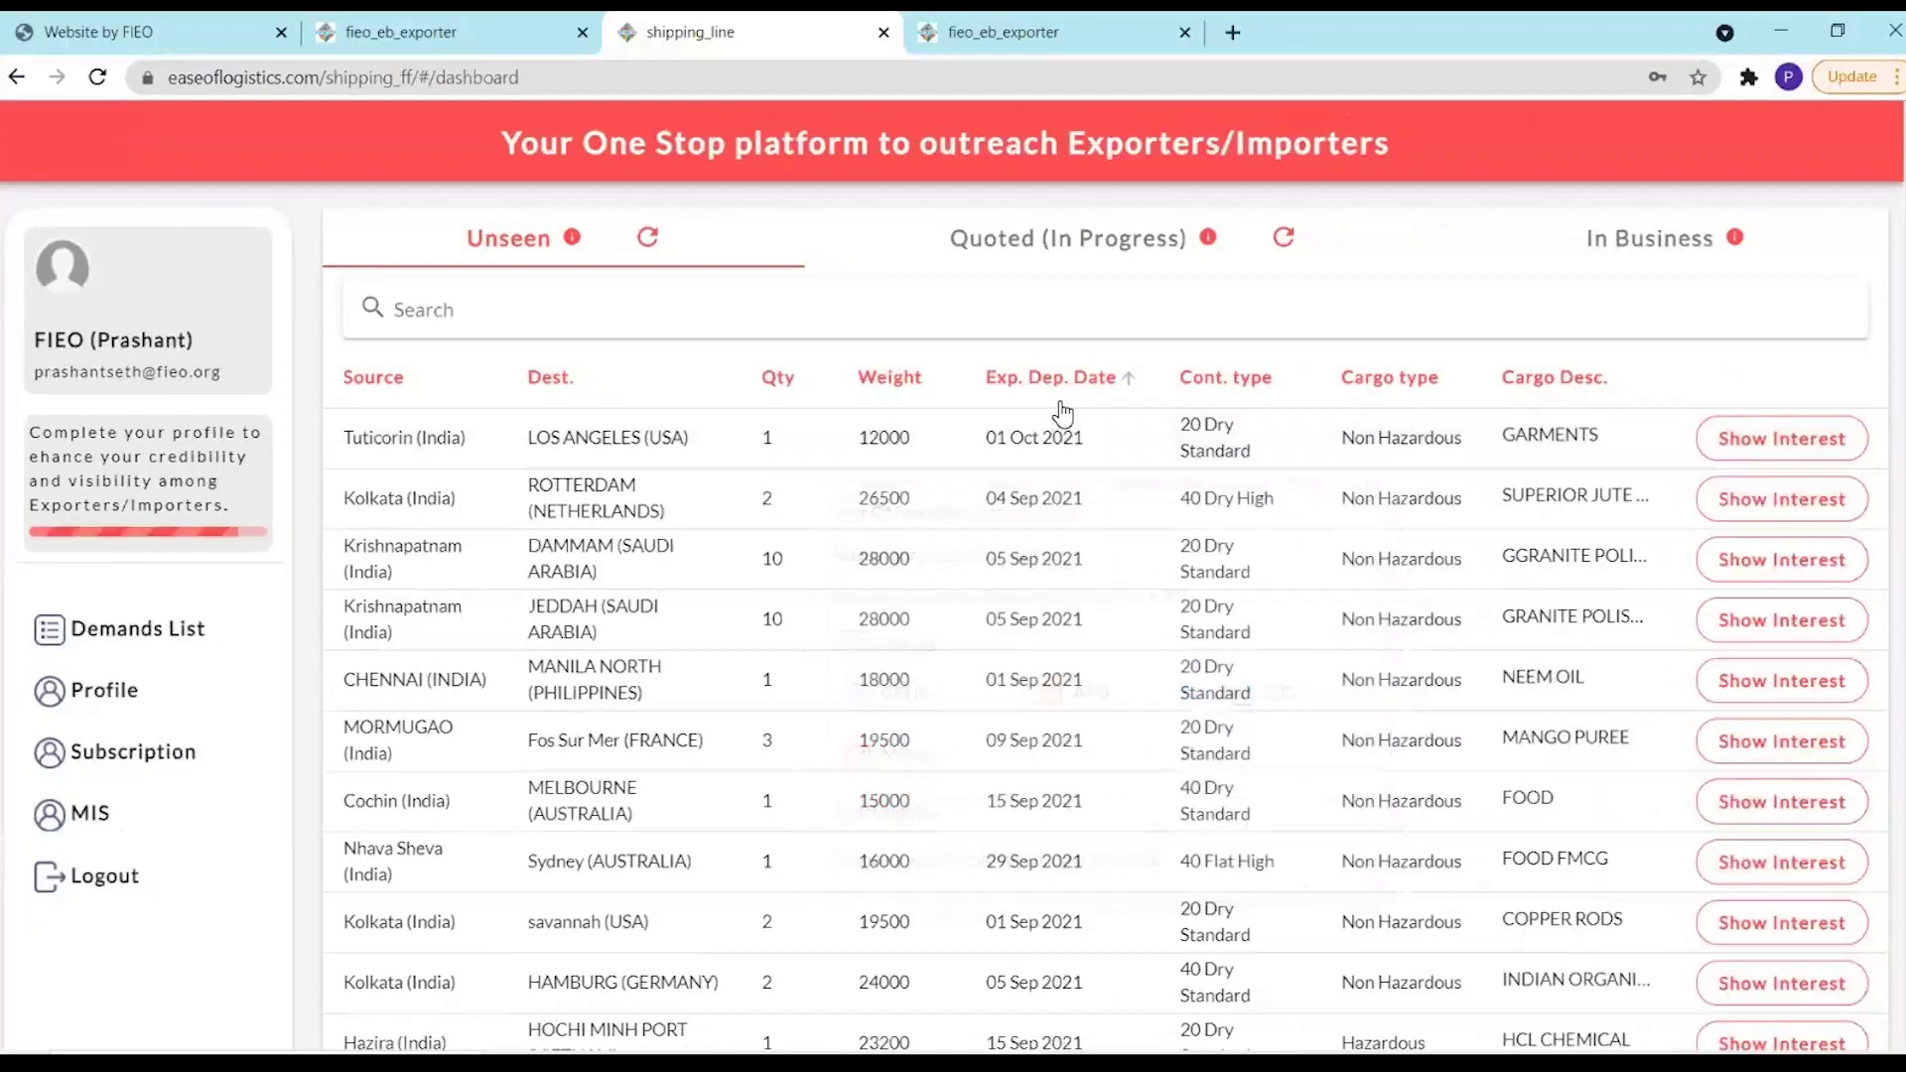
mouse_move(1068, 417)
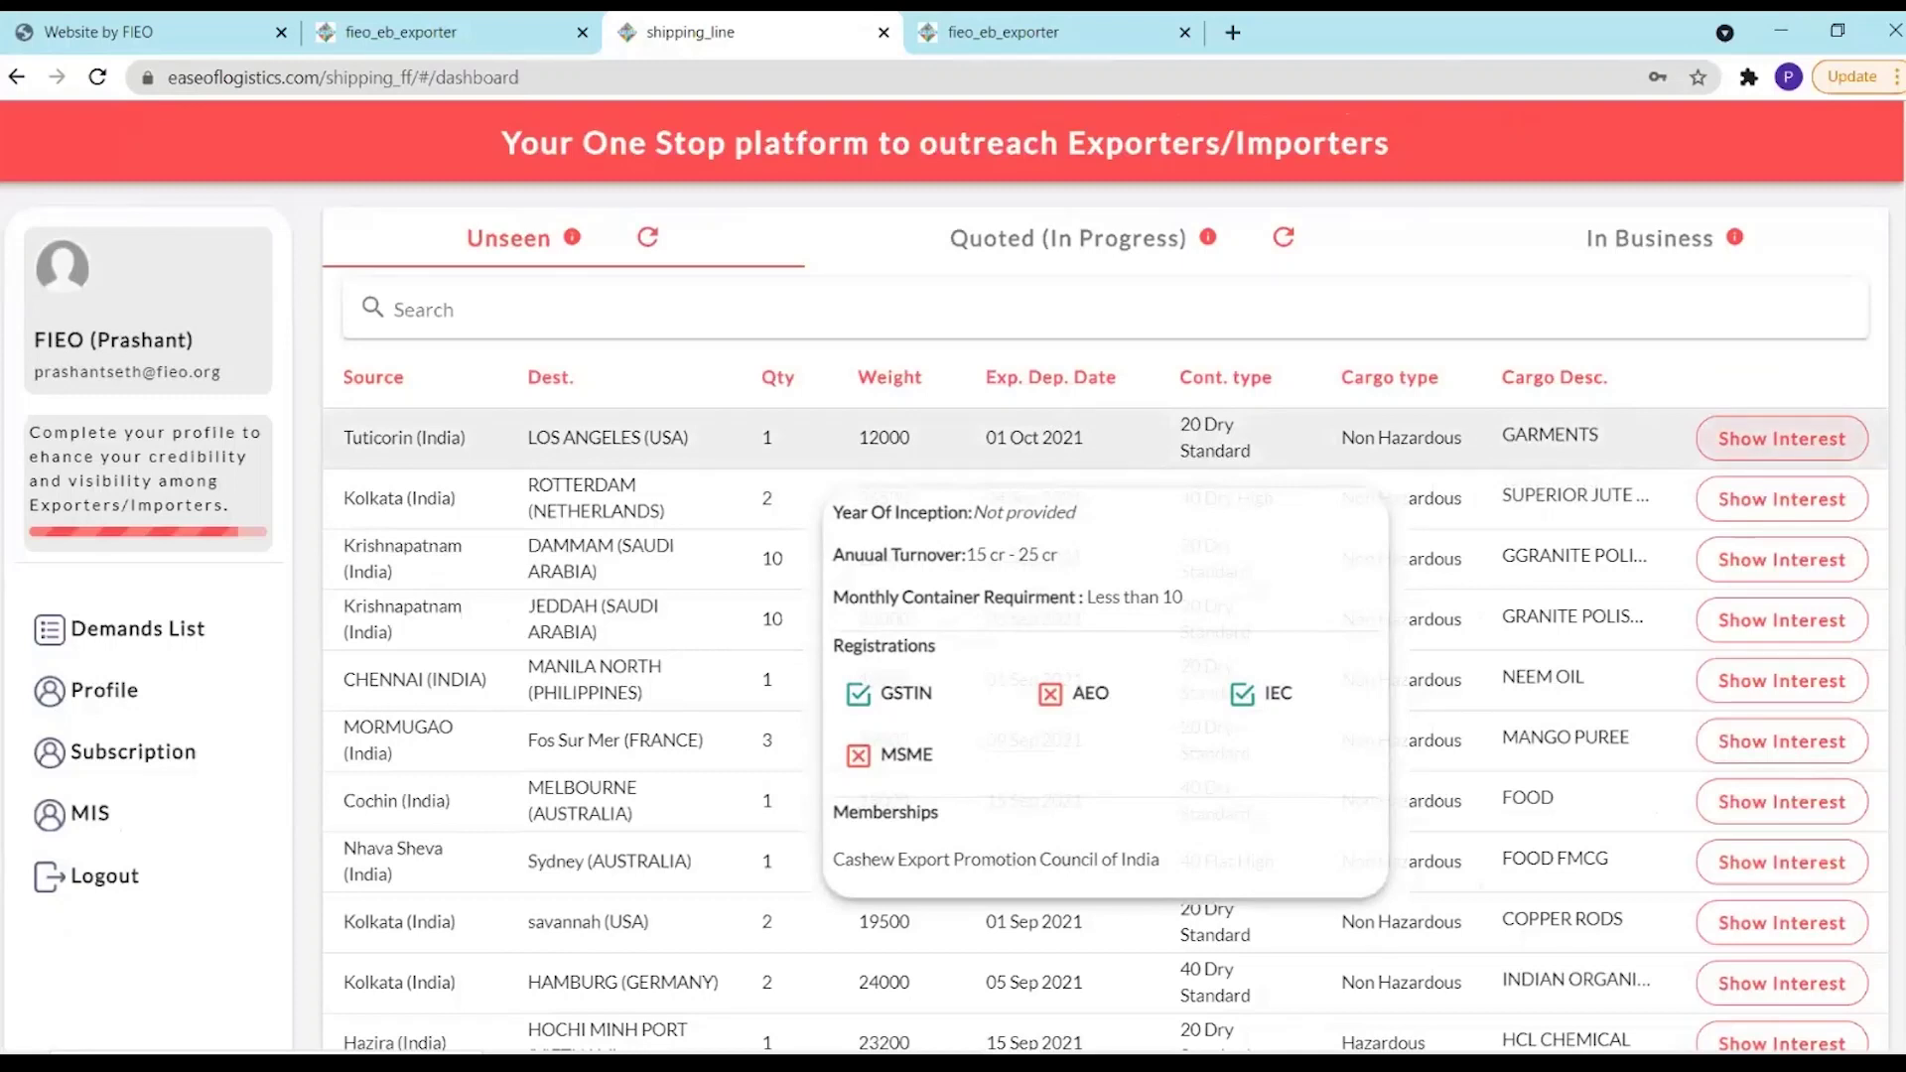
left_click(1767, 438)
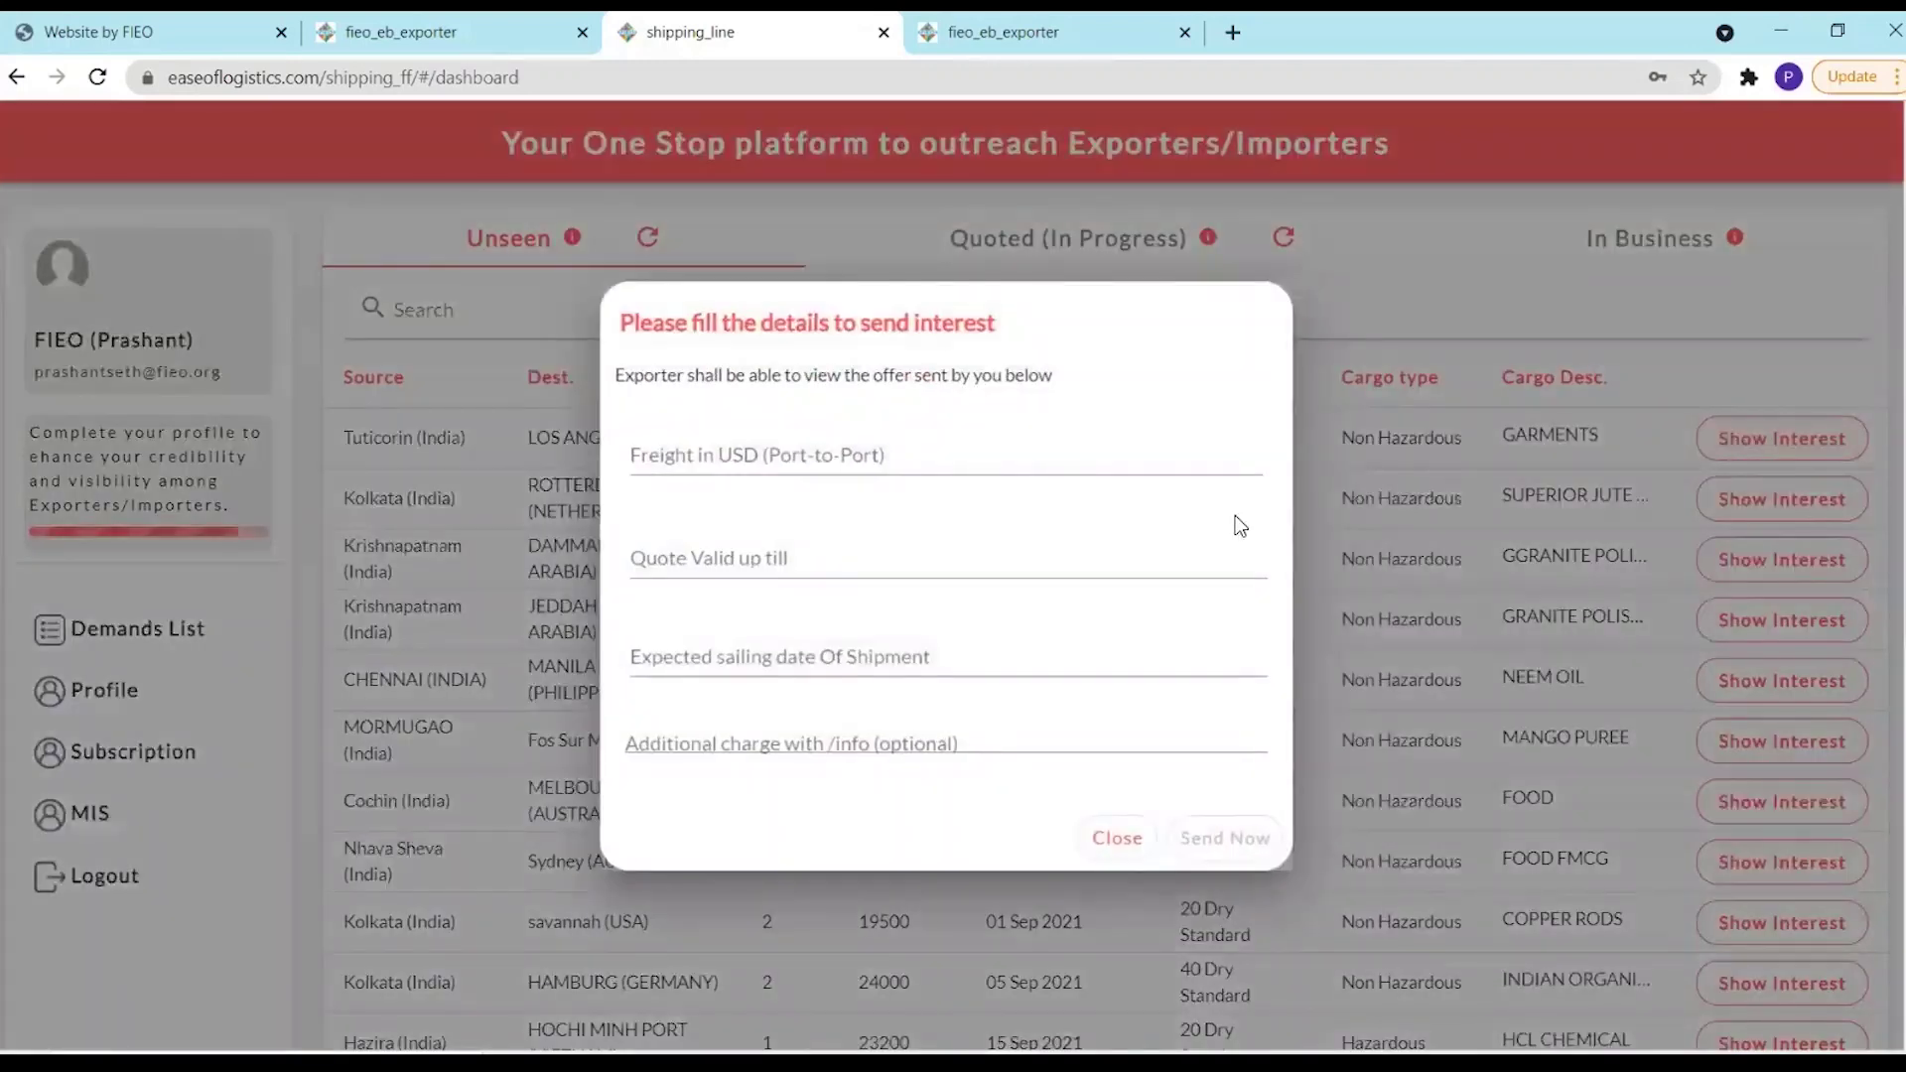
left_click(952, 454)
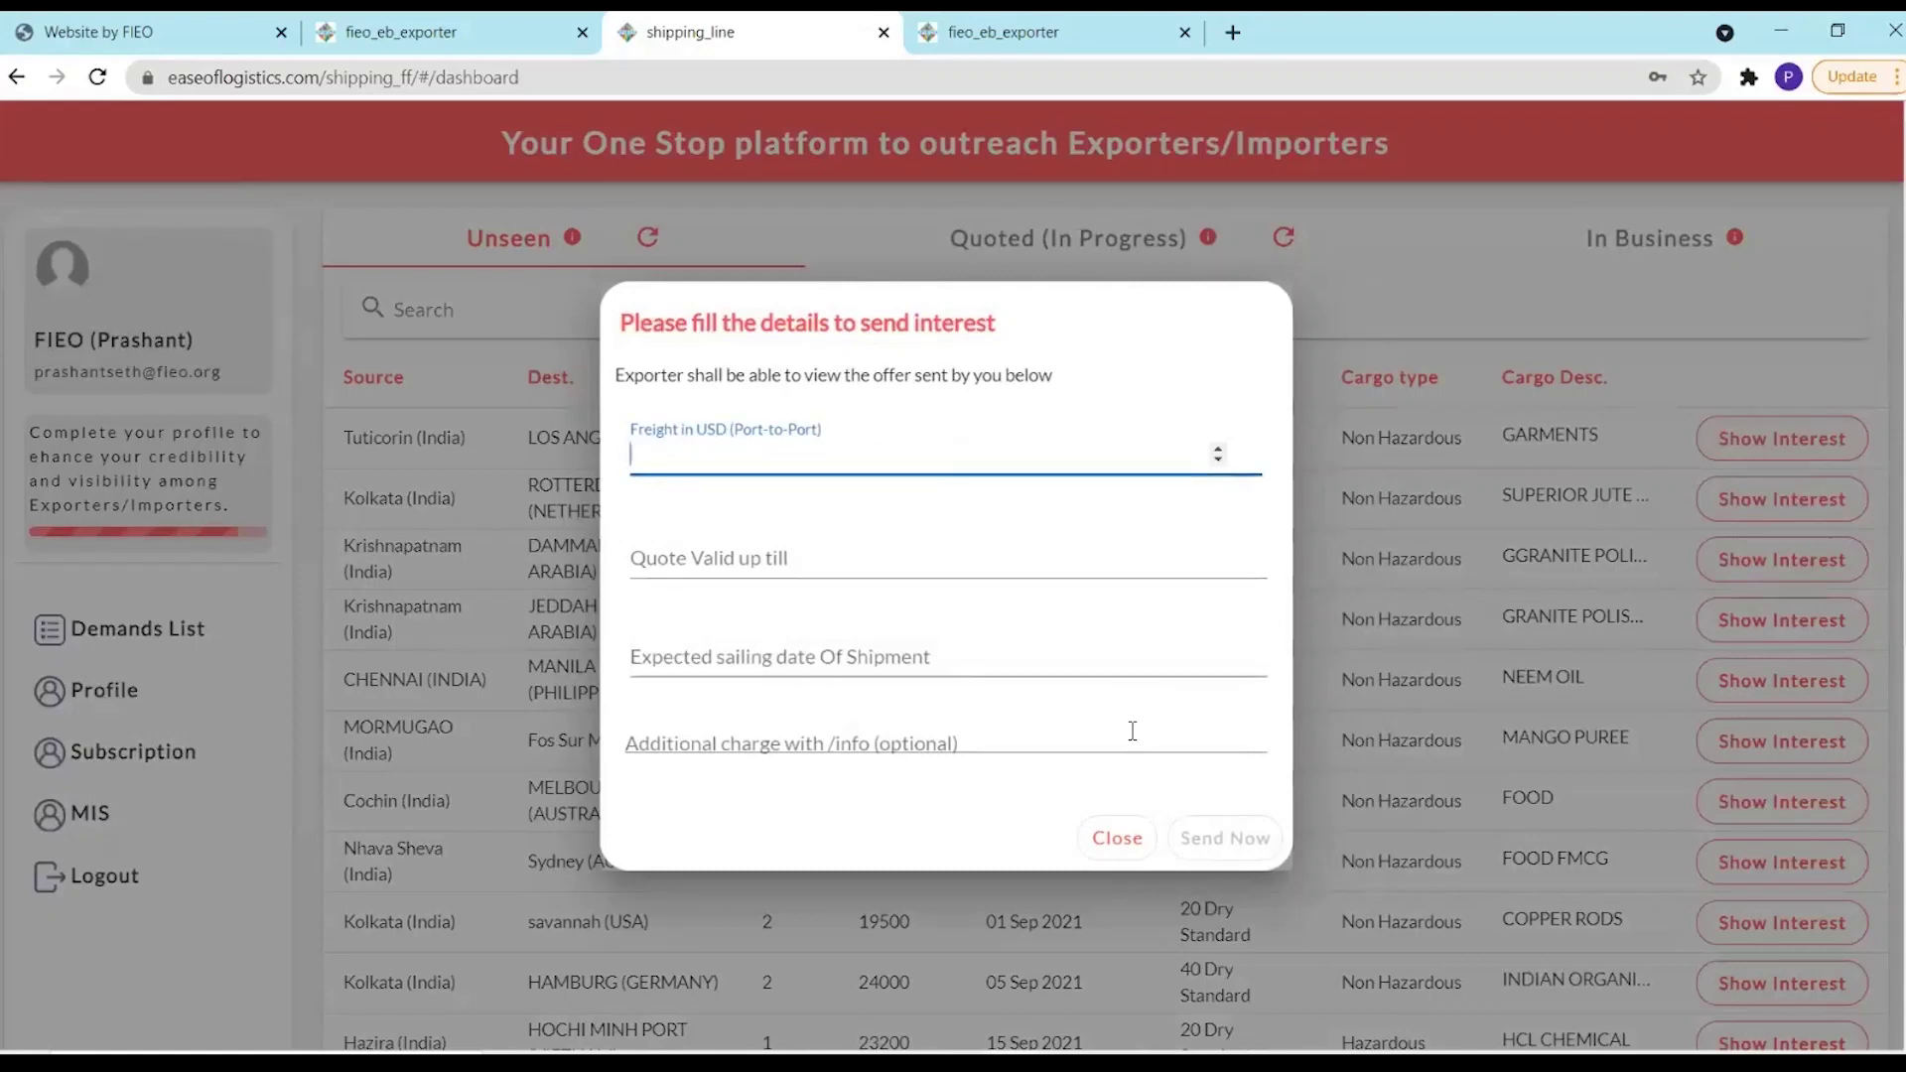
left_click(1102, 841)
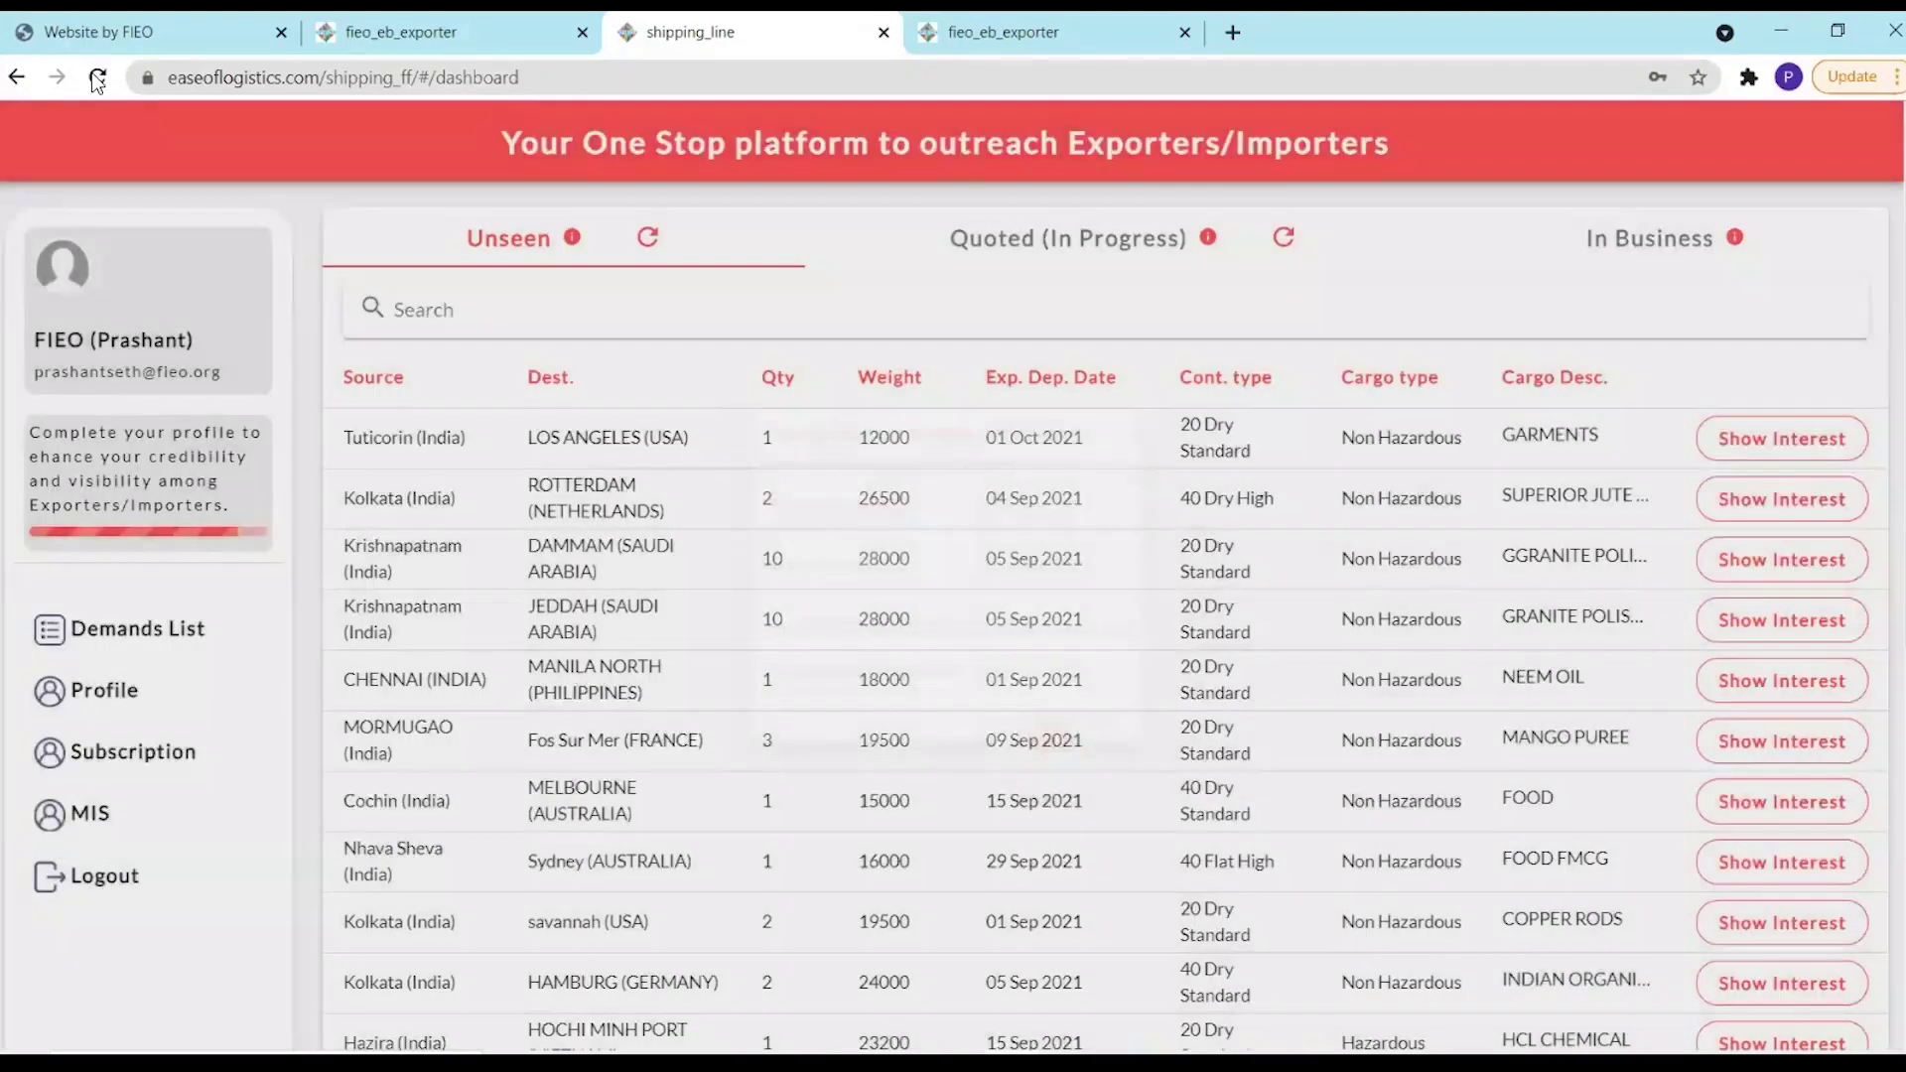
Reload the portal and start a quote for the Tuticorin to Los Angeles demand with port-to-port freight of 12000 USD per container
left_click(95, 78)
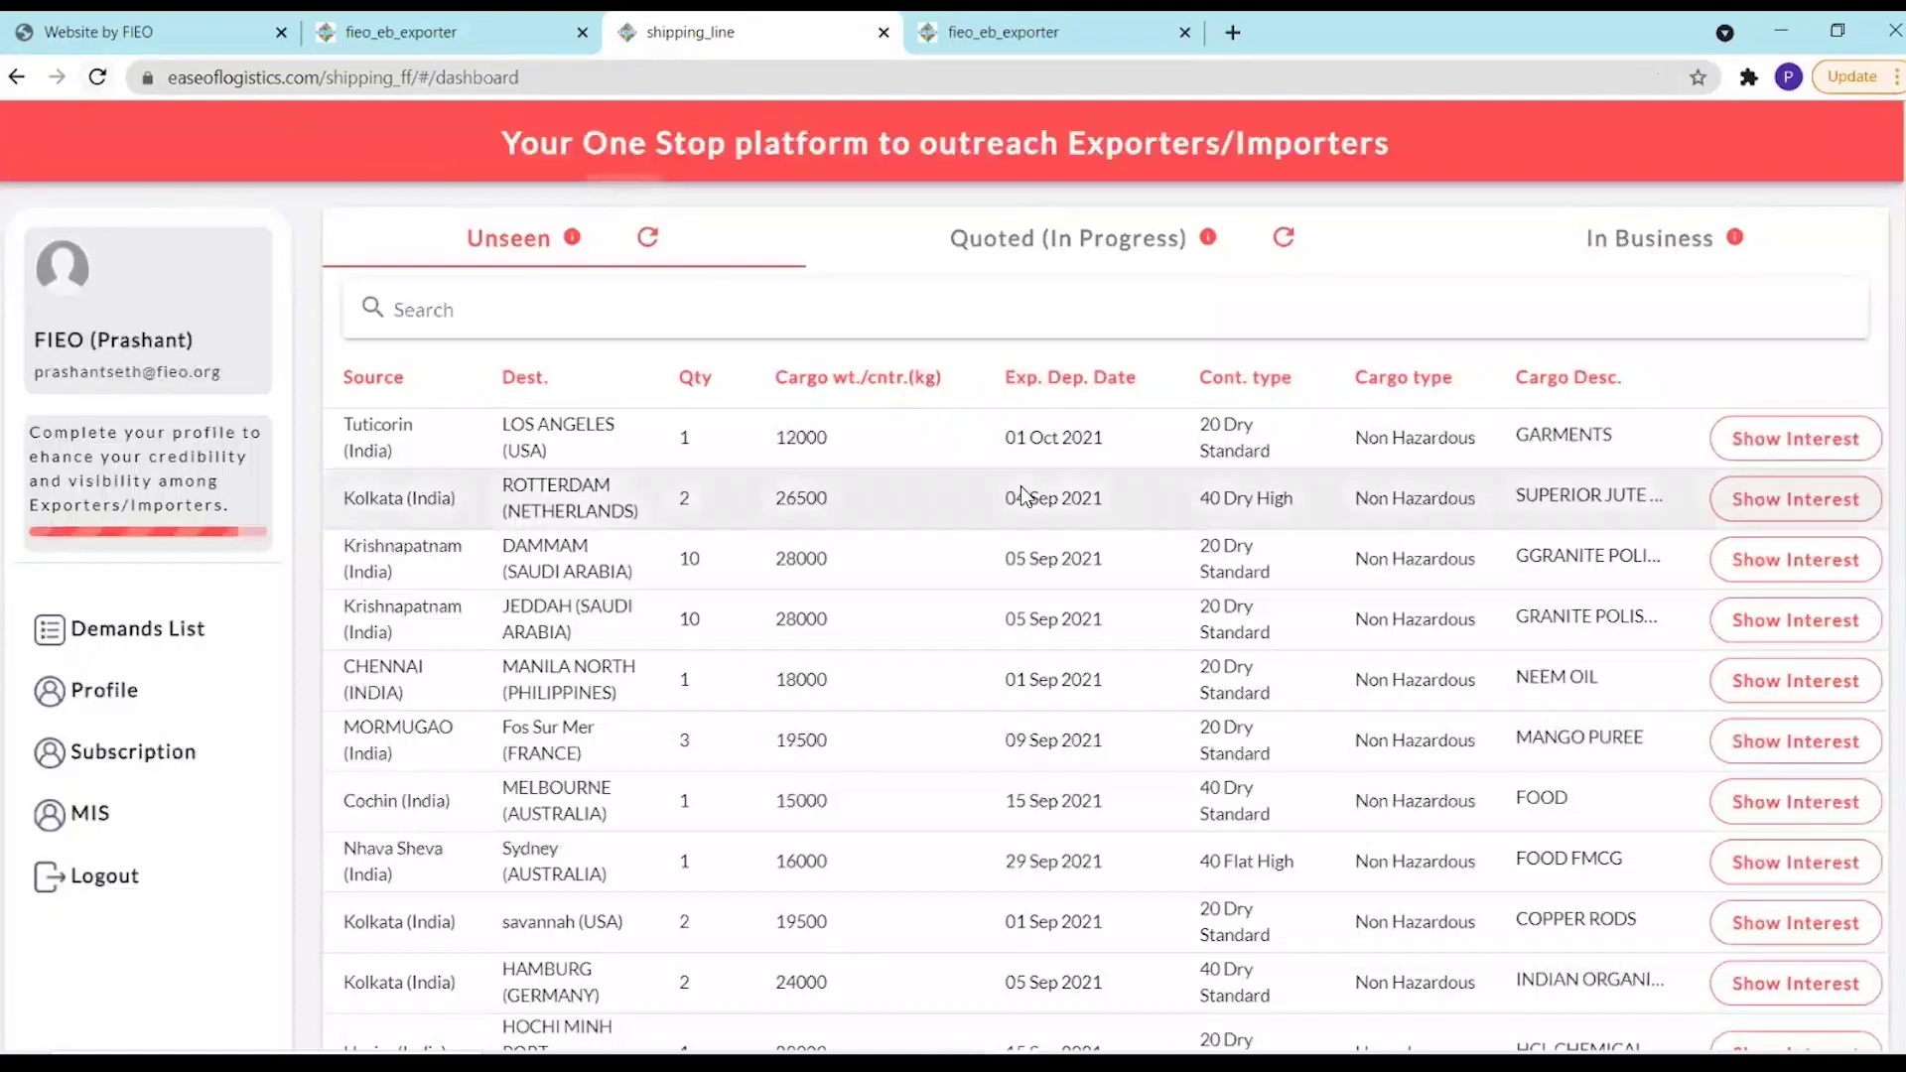
left_click(1796, 439)
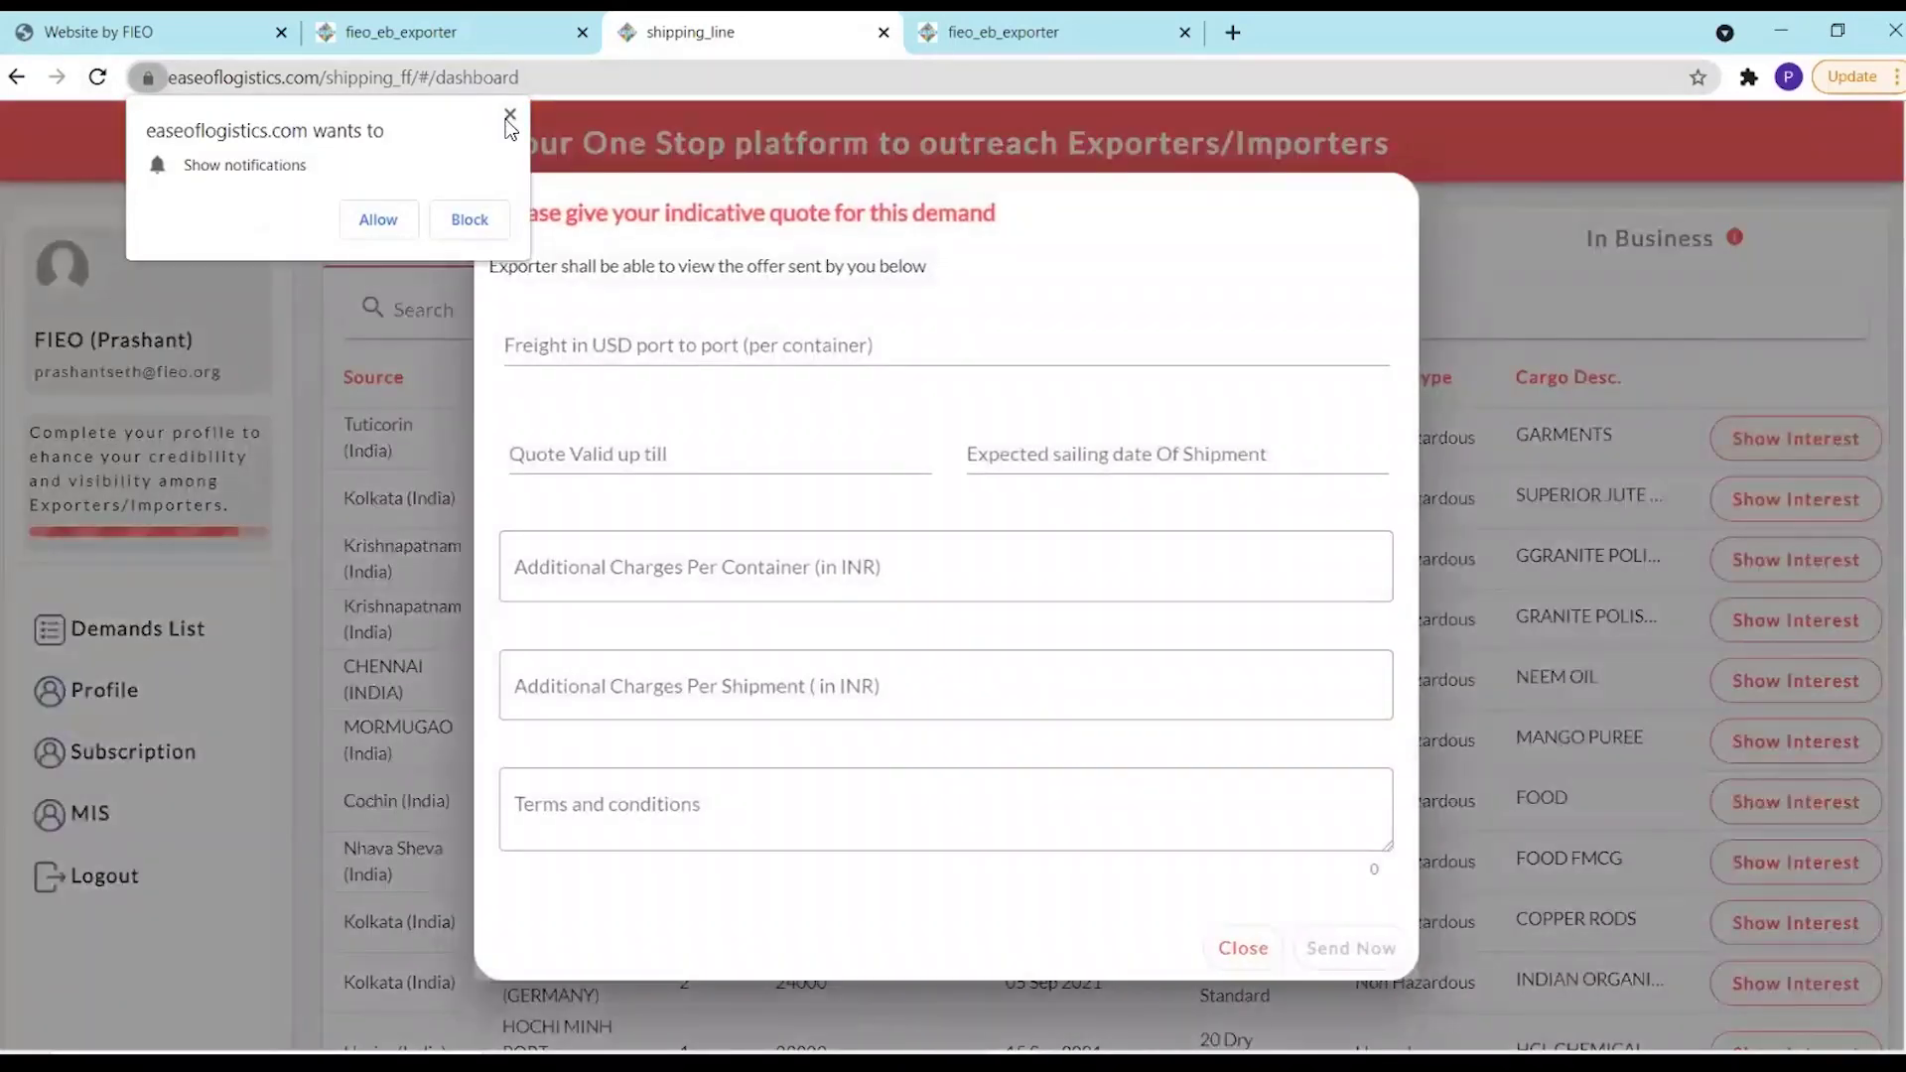
left_click(510, 115)
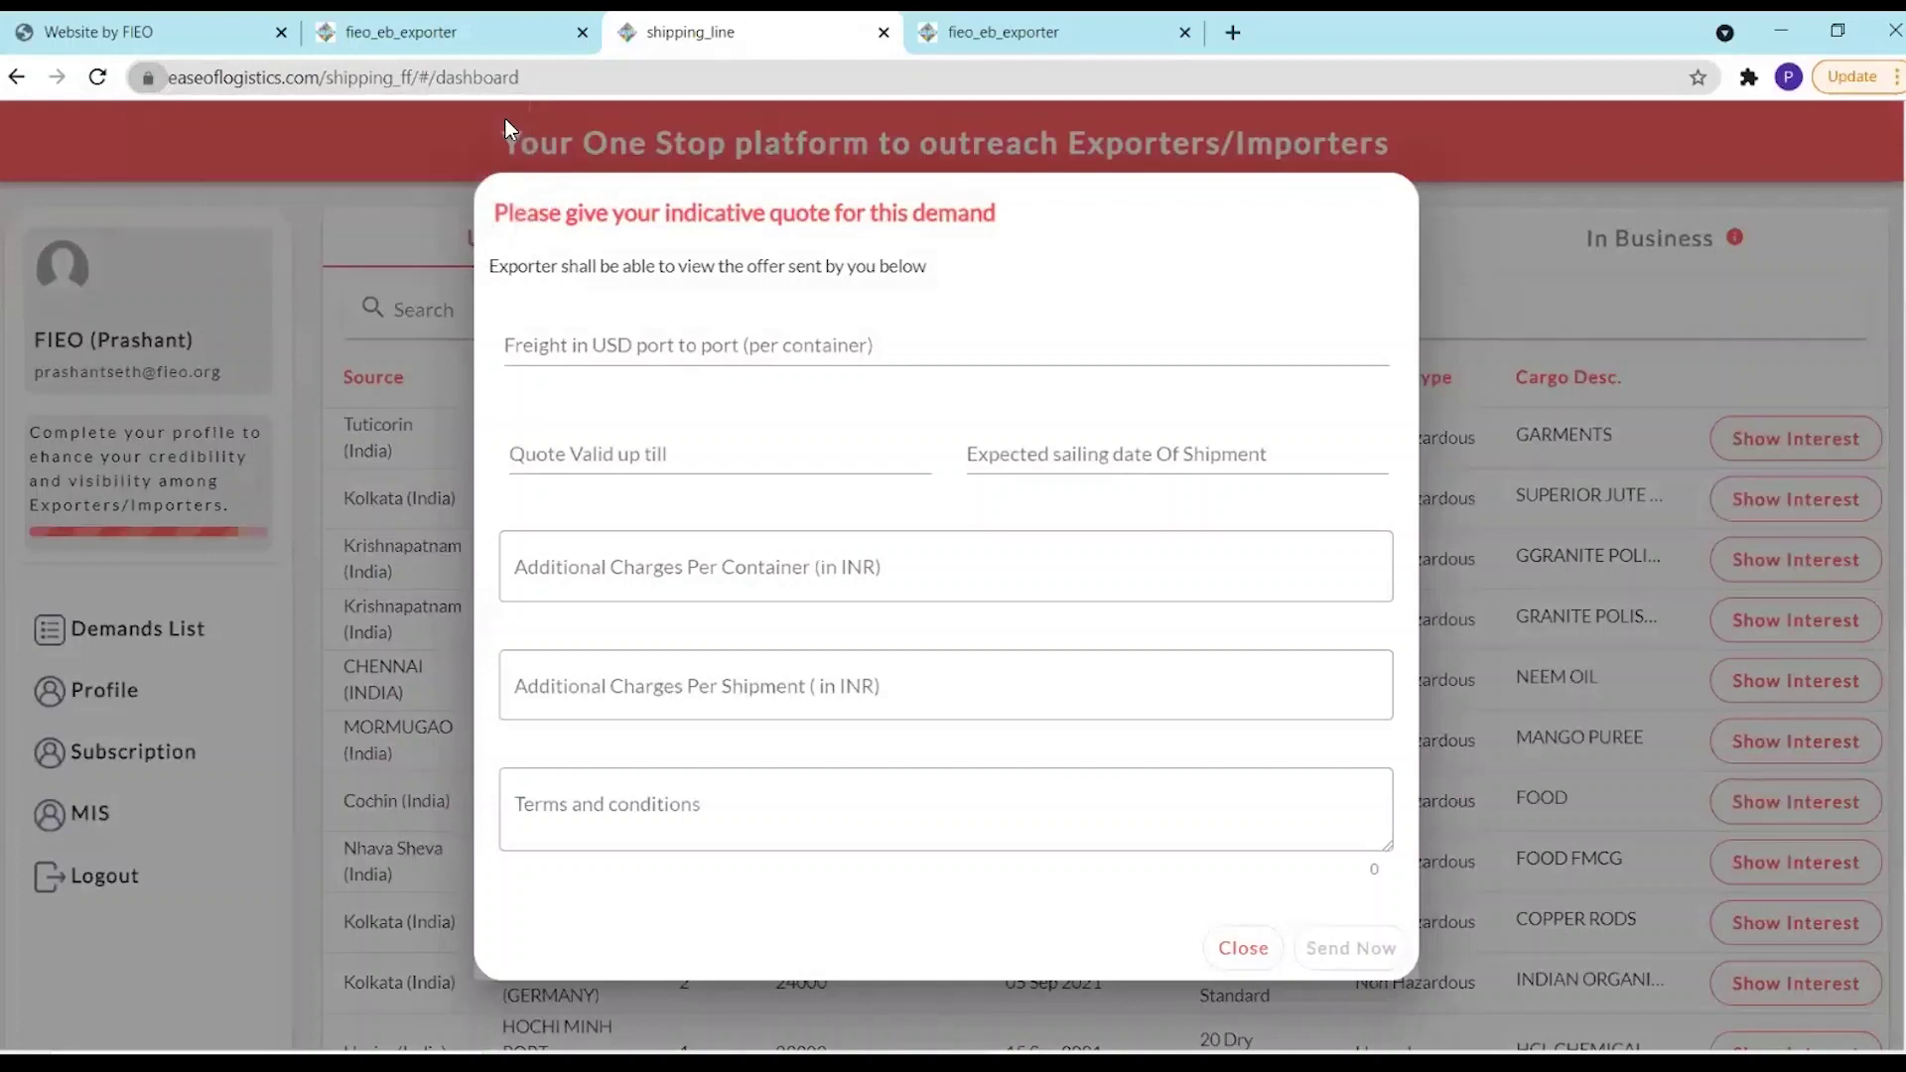
left_click(716, 341)
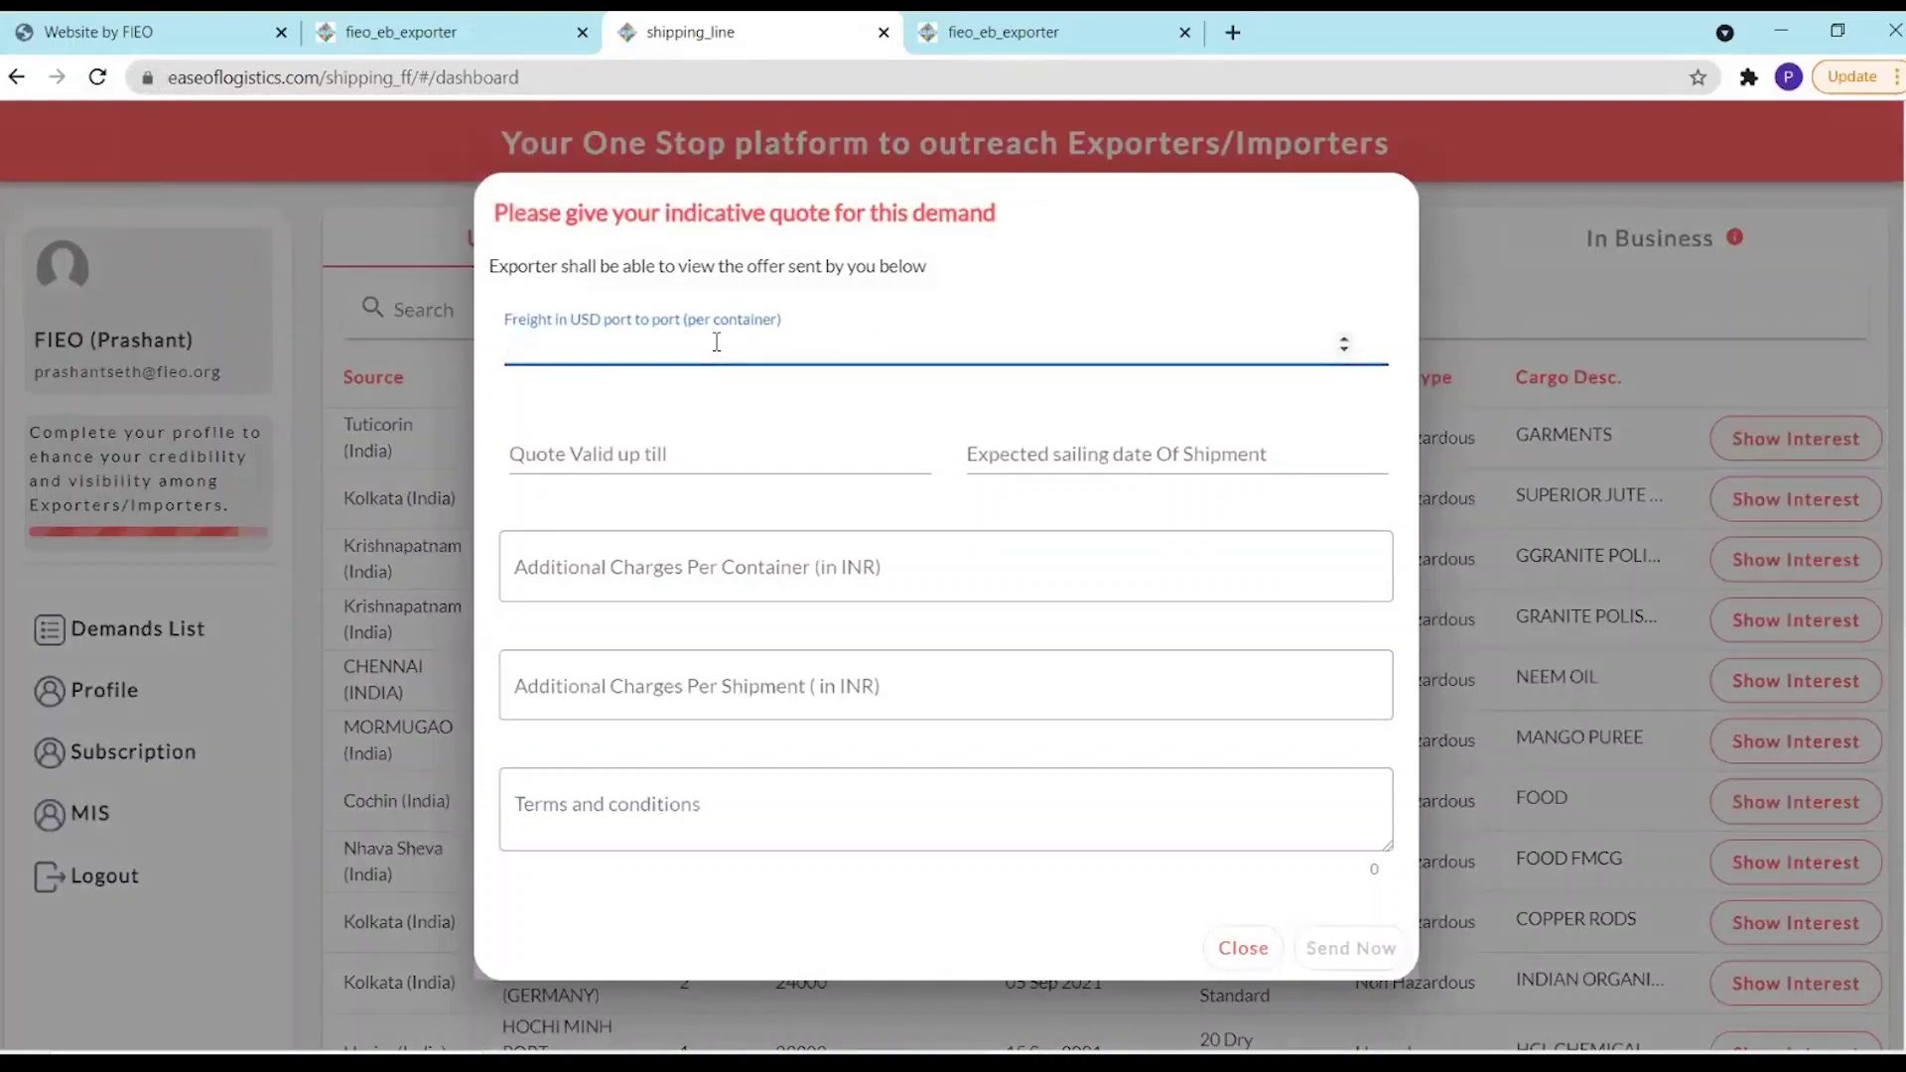
type("12000")
Set the quote's validity to 2021-10-01 and the expected sailing date of shipment to 2021-10-02
left_click(707, 452)
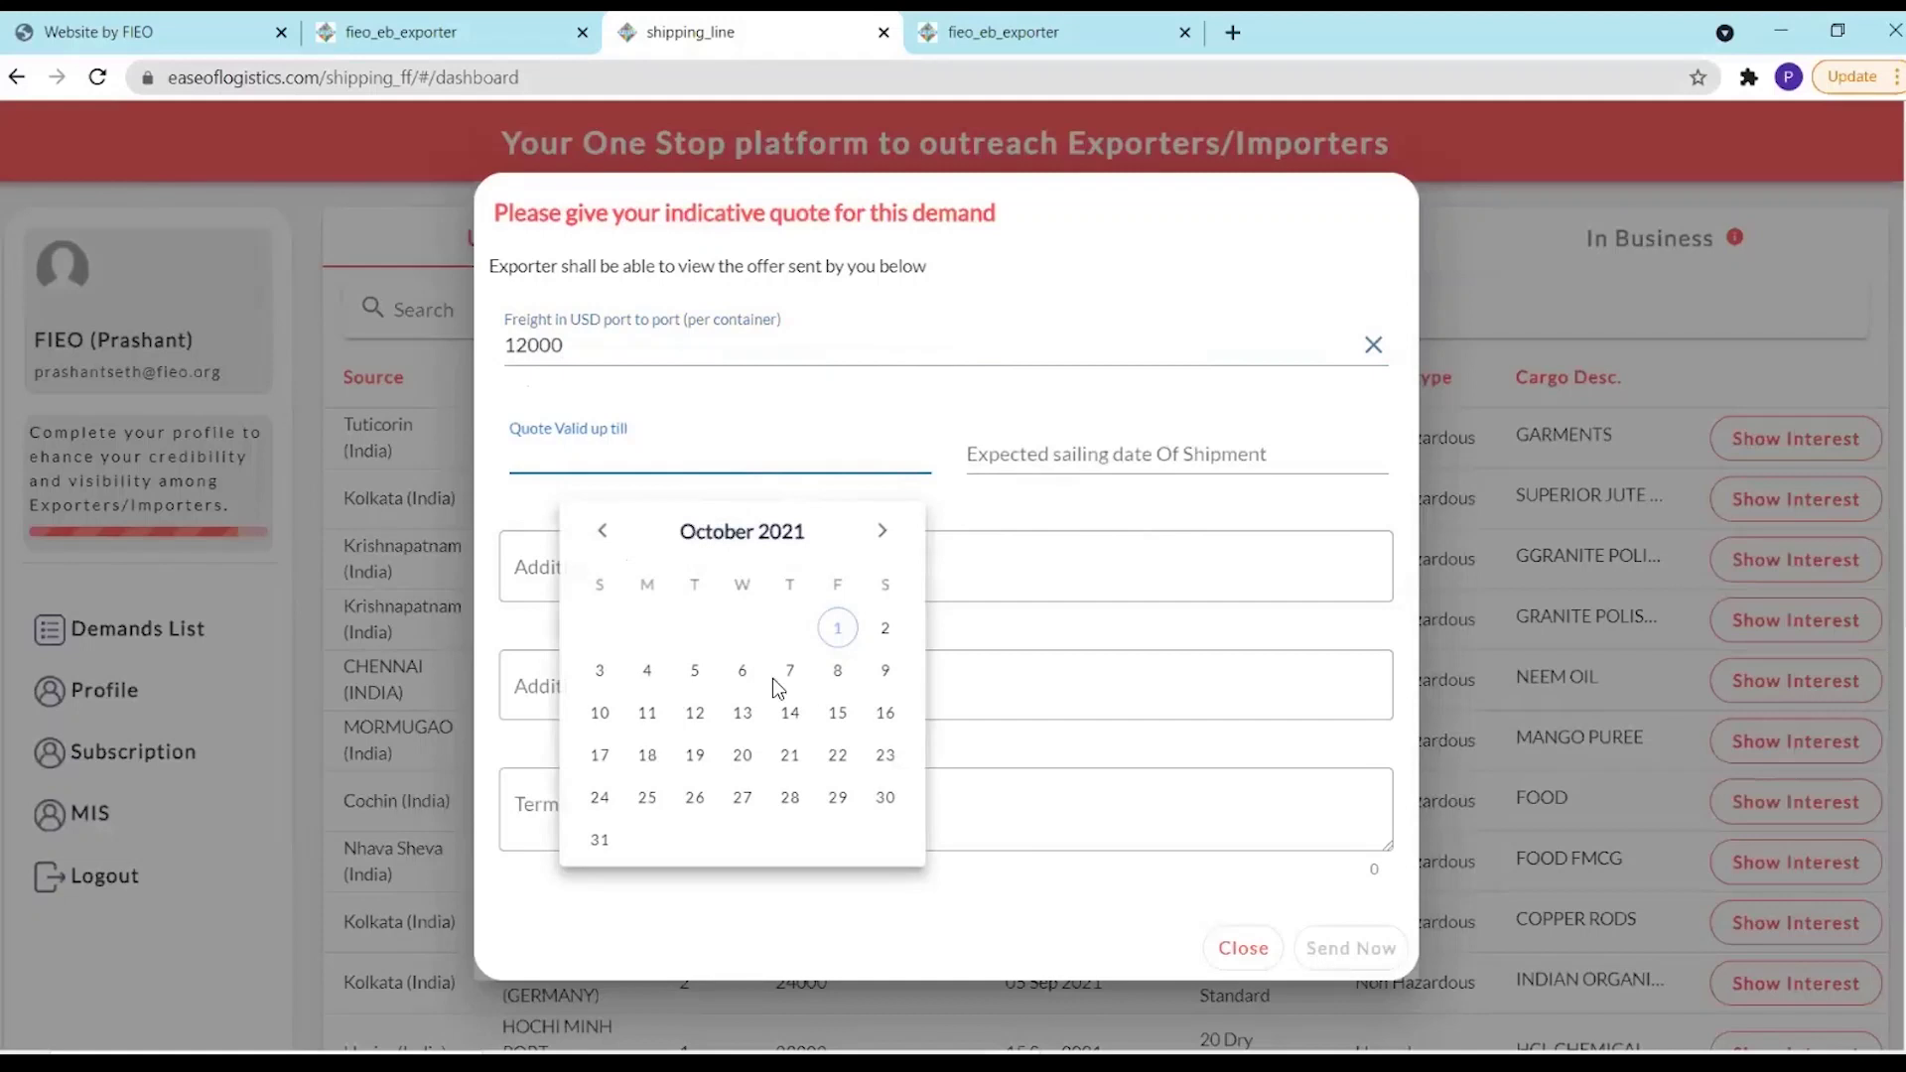
left_click(839, 630)
left_click(839, 629)
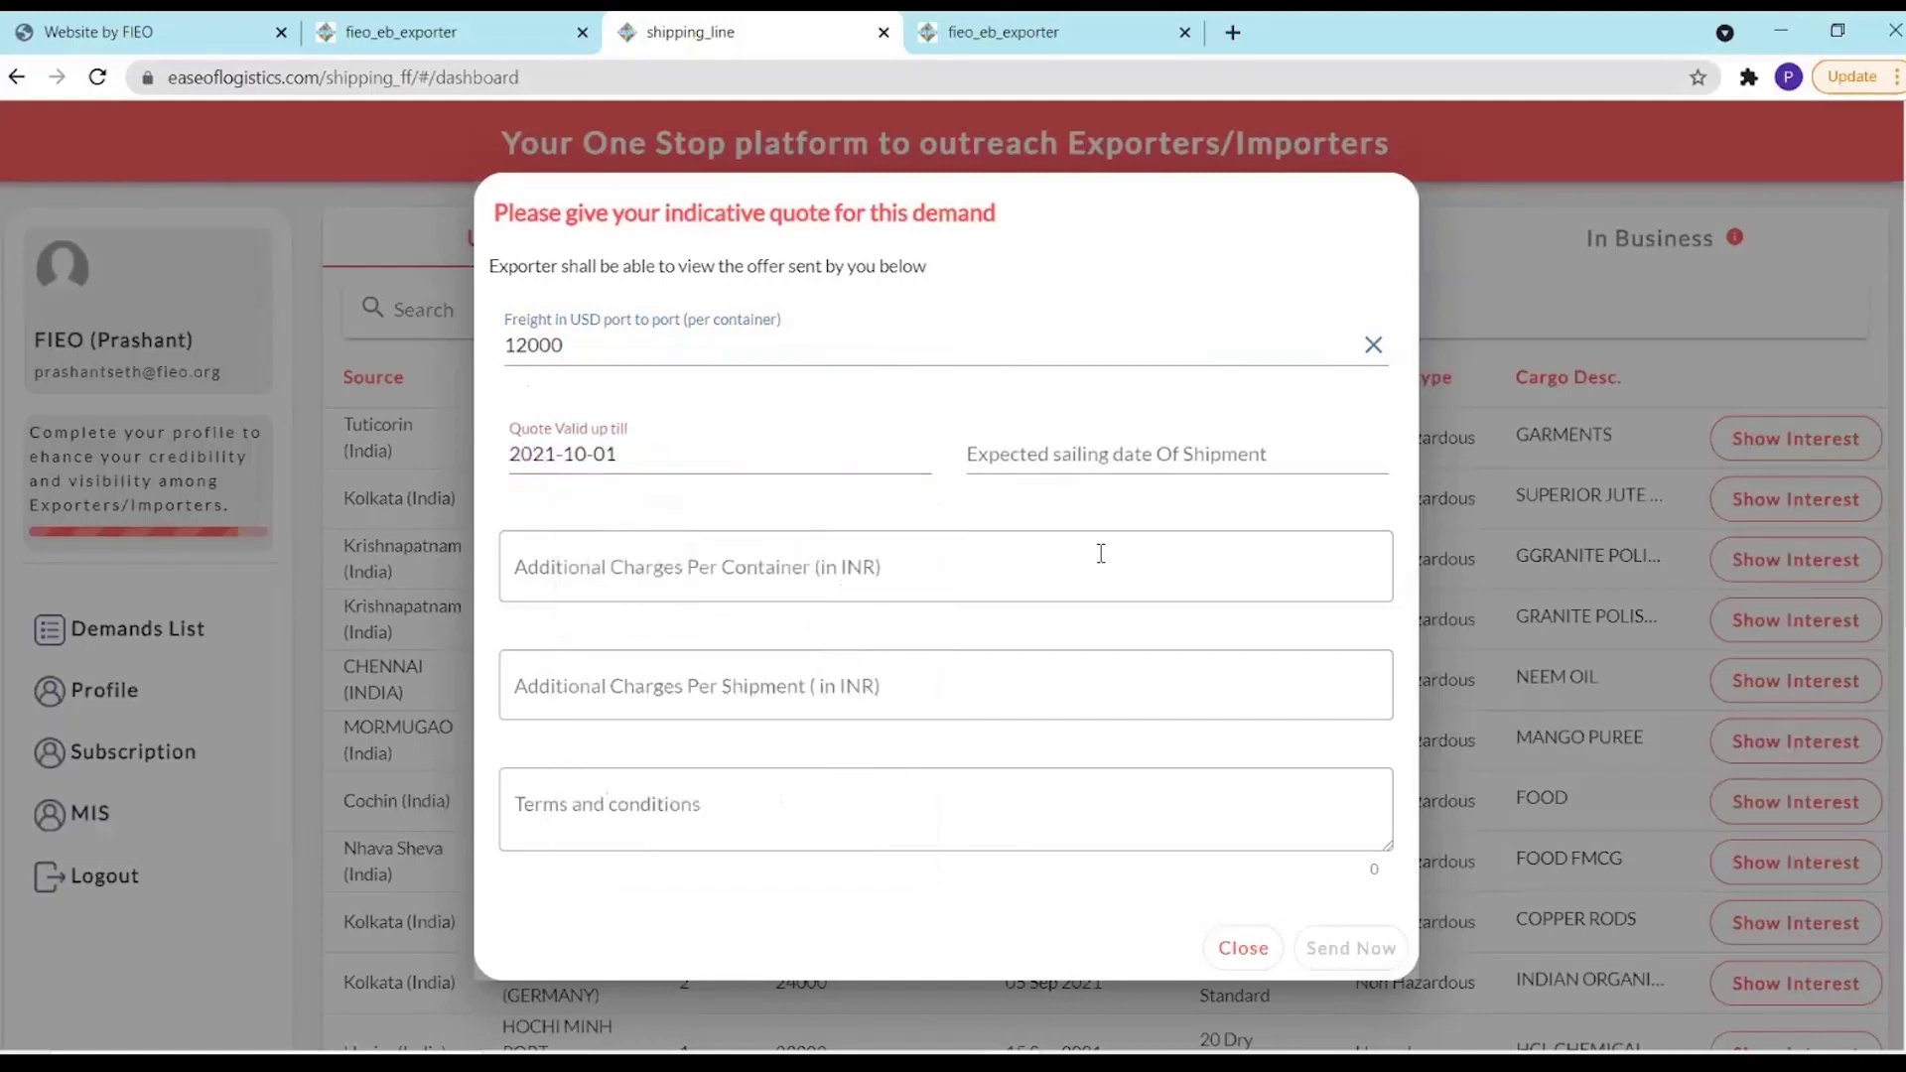
left_click(1148, 464)
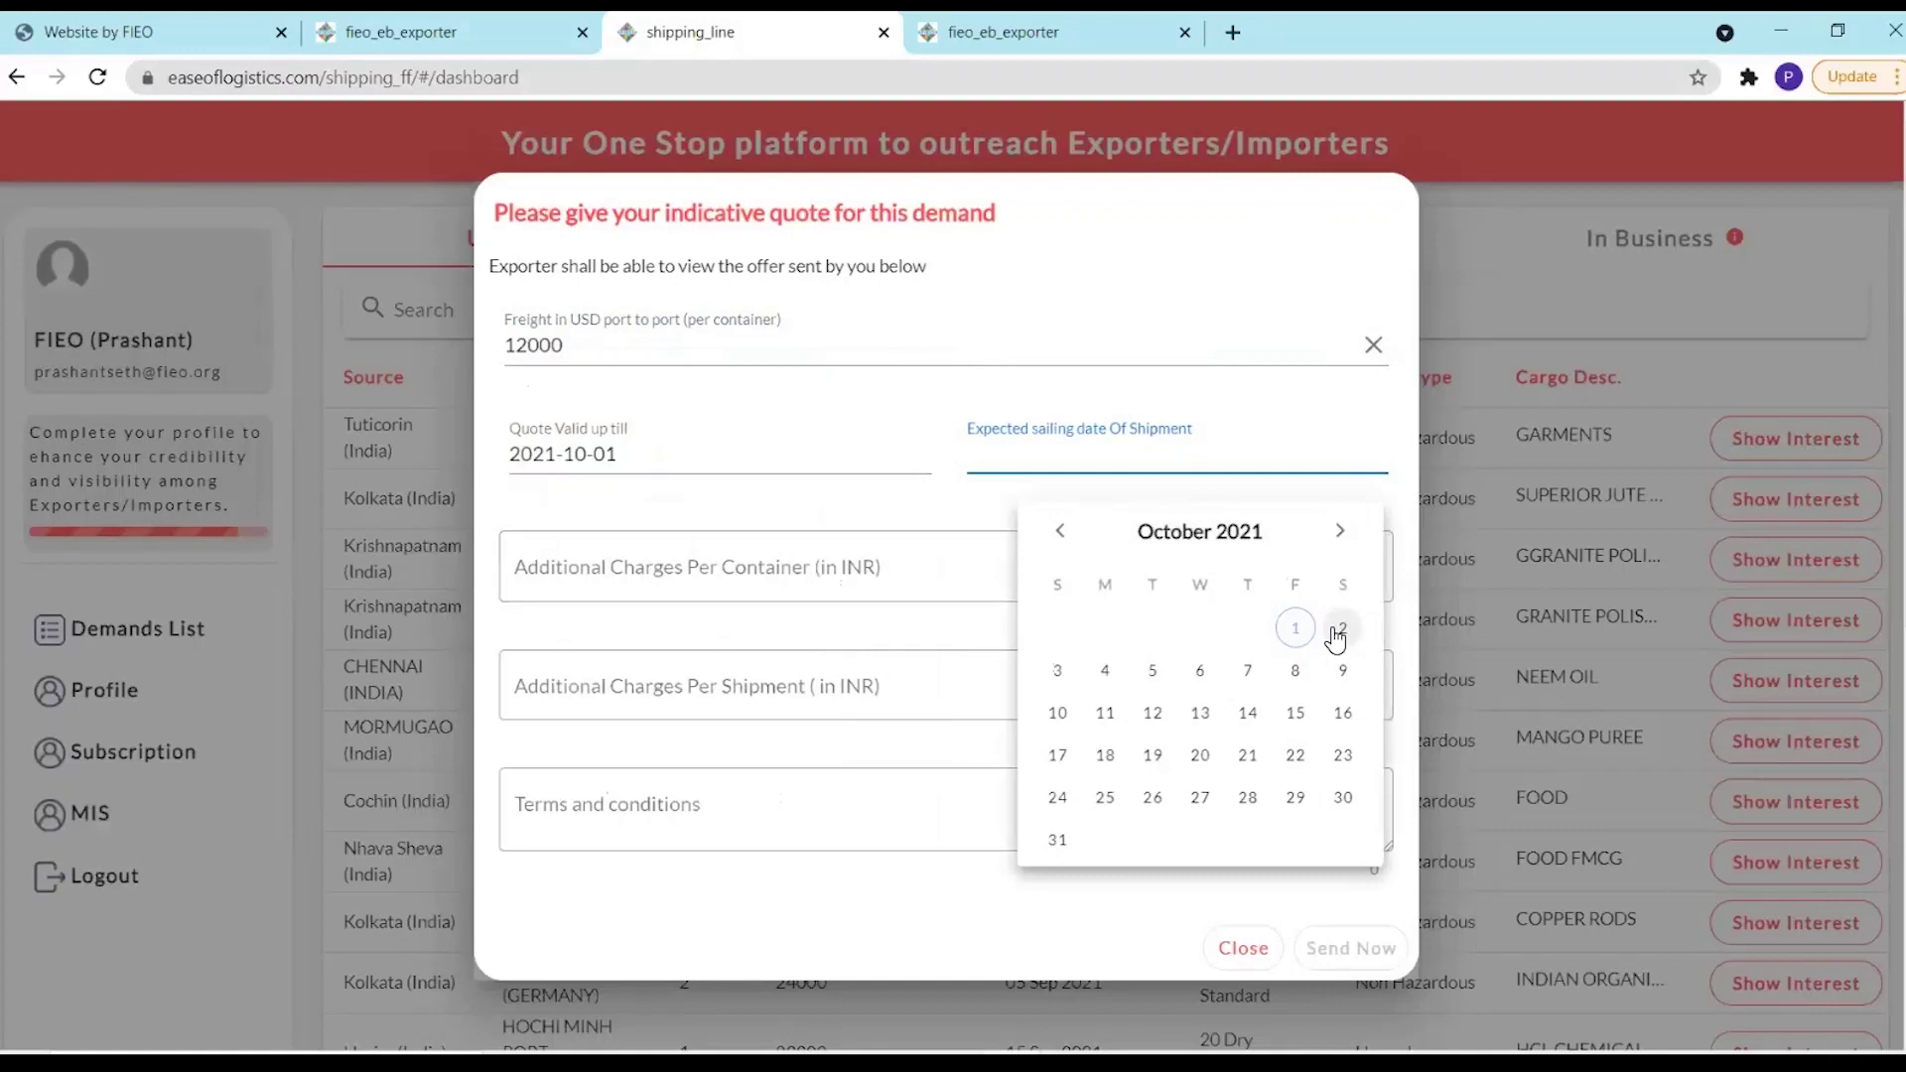
left_click(1341, 630)
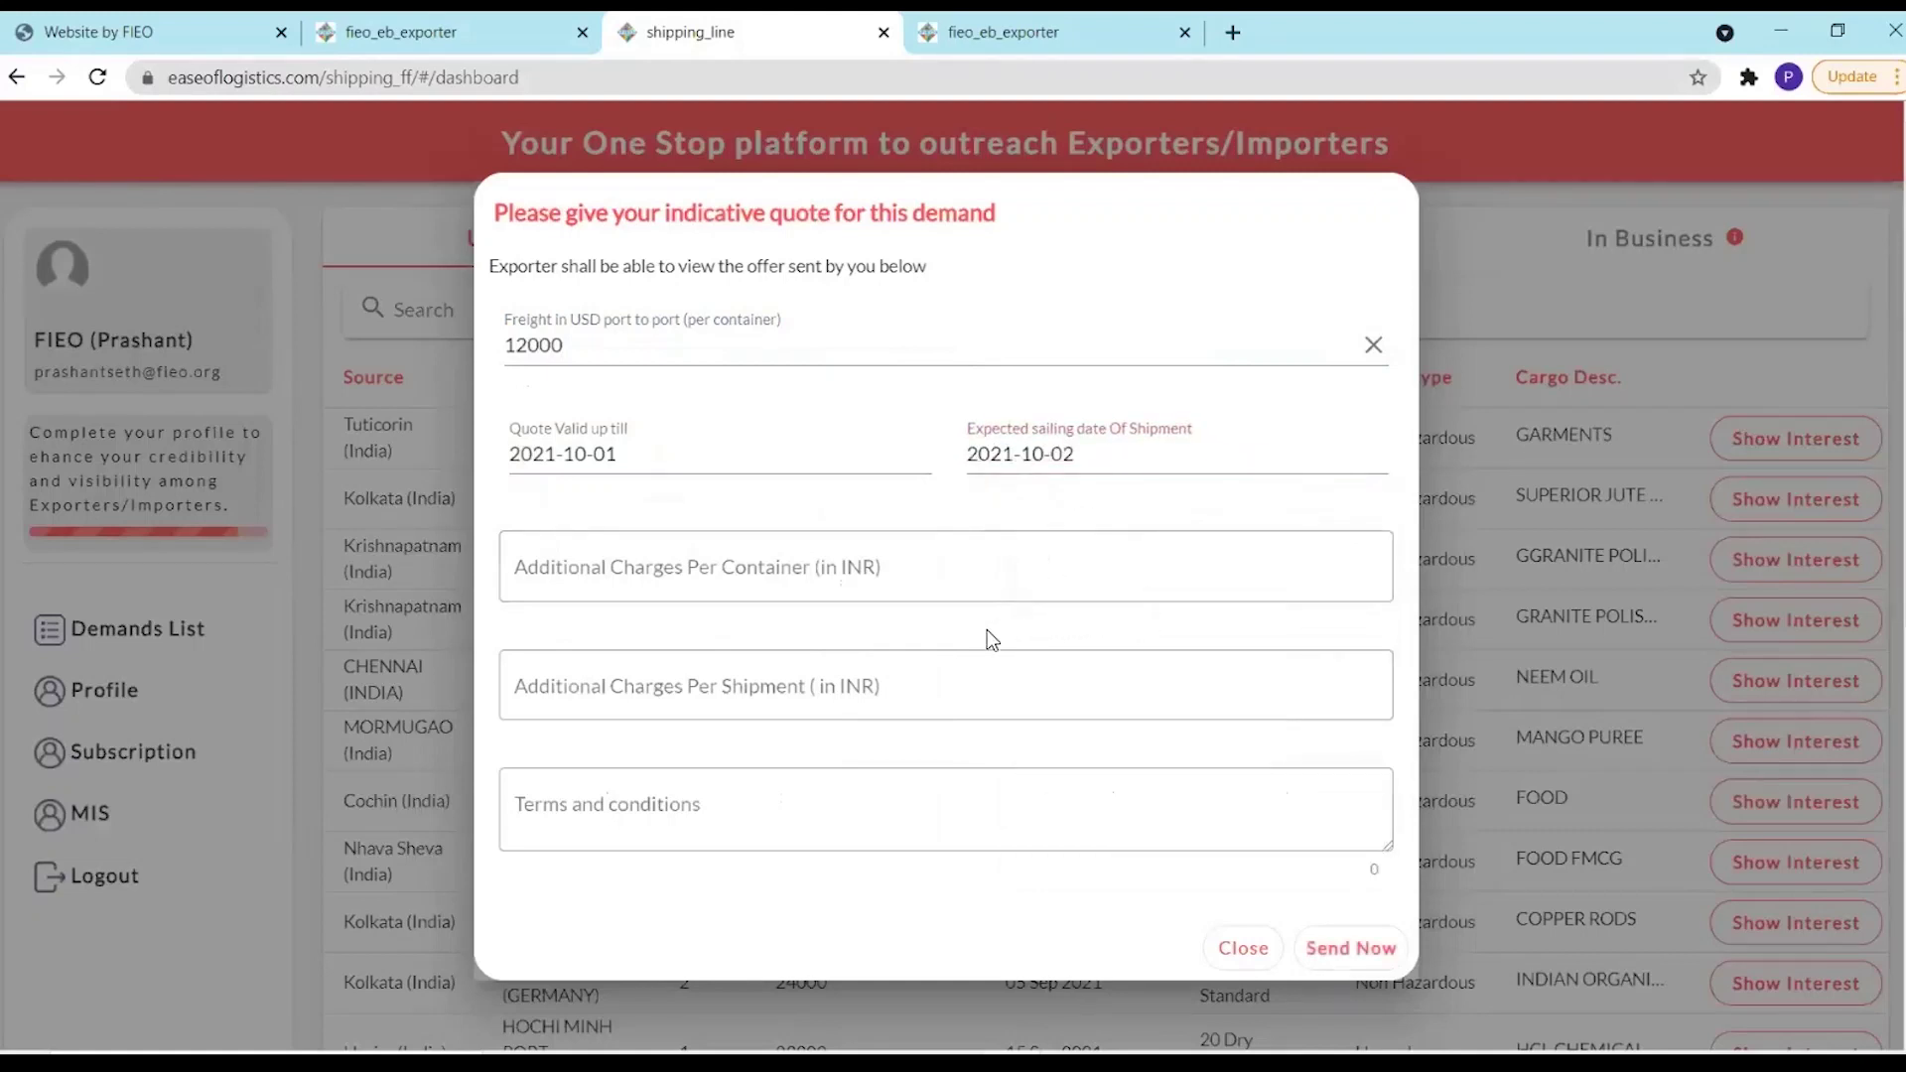
Enter "THC 10,000+ Surcharges+5000+ washing 500" as the additional charges per container in INR
left_click(889, 586)
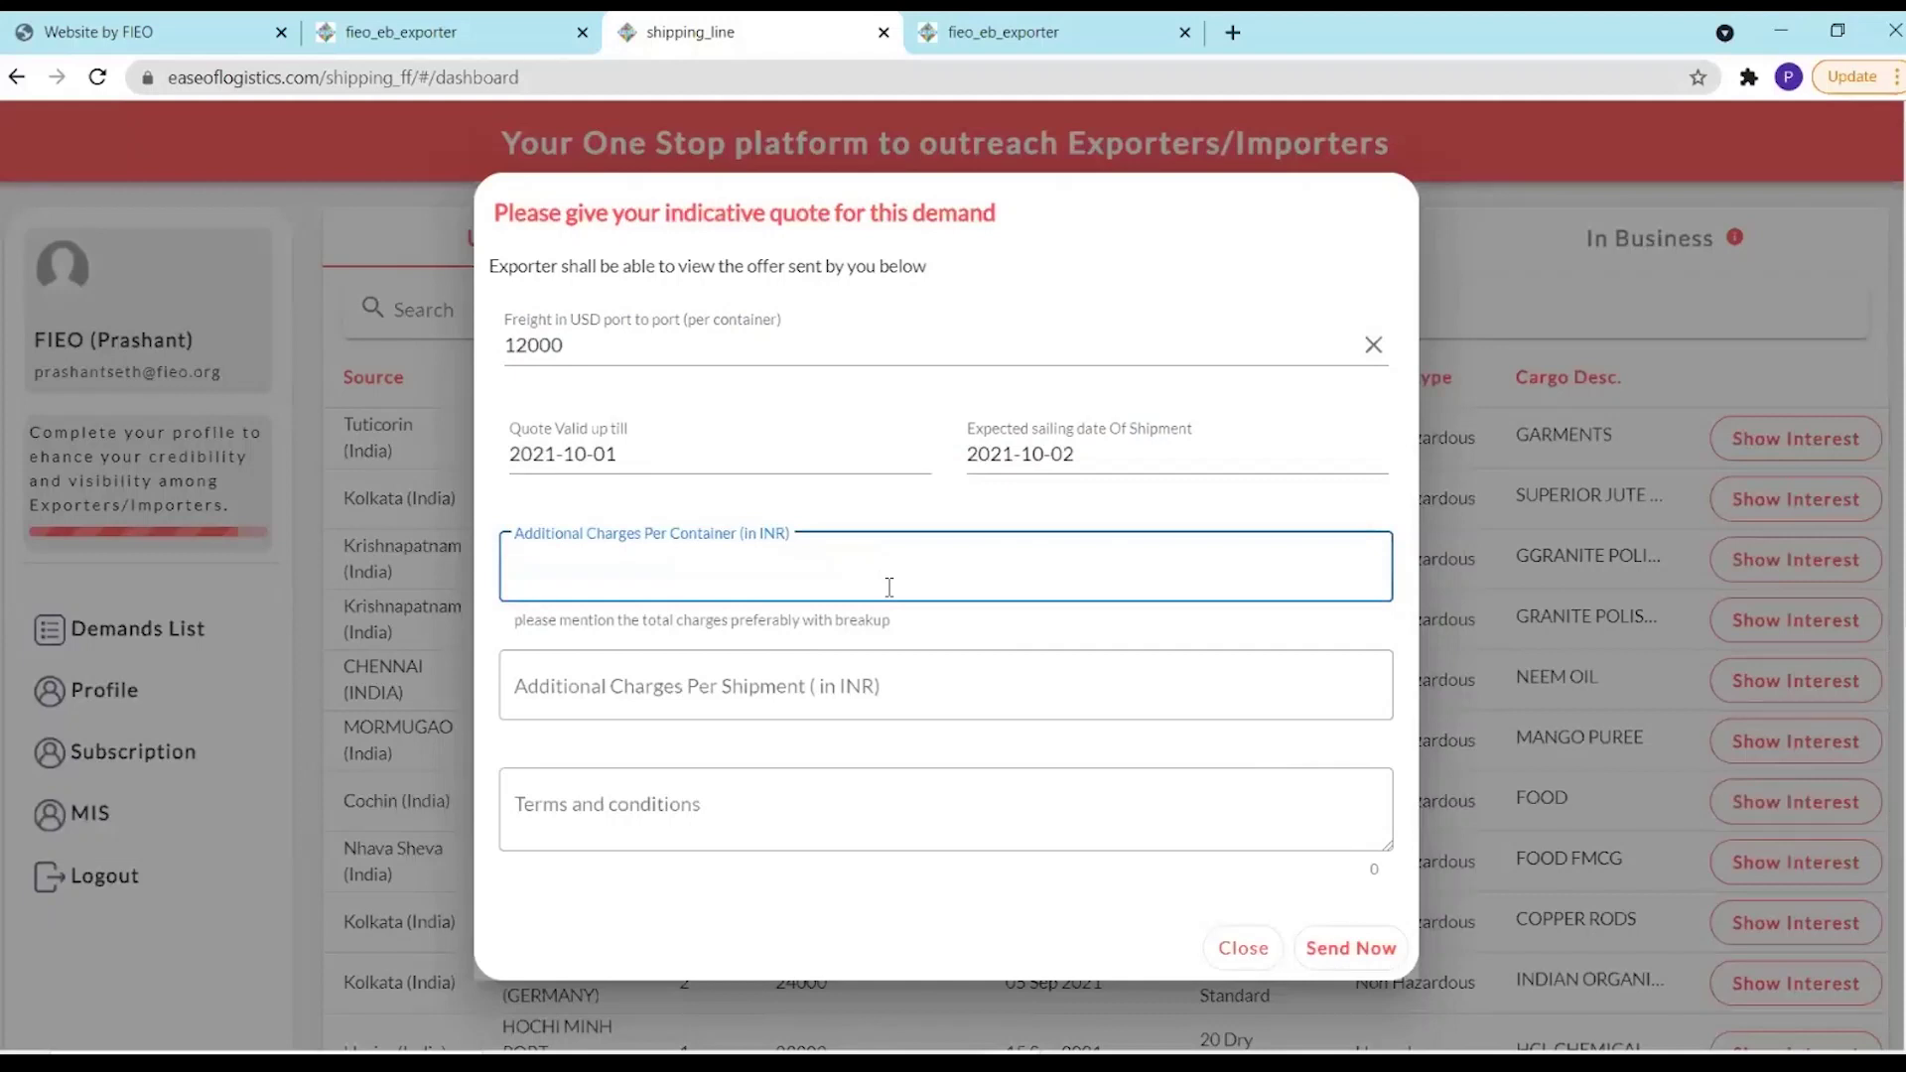
type("THC")
type("10,000+ Surcharges")
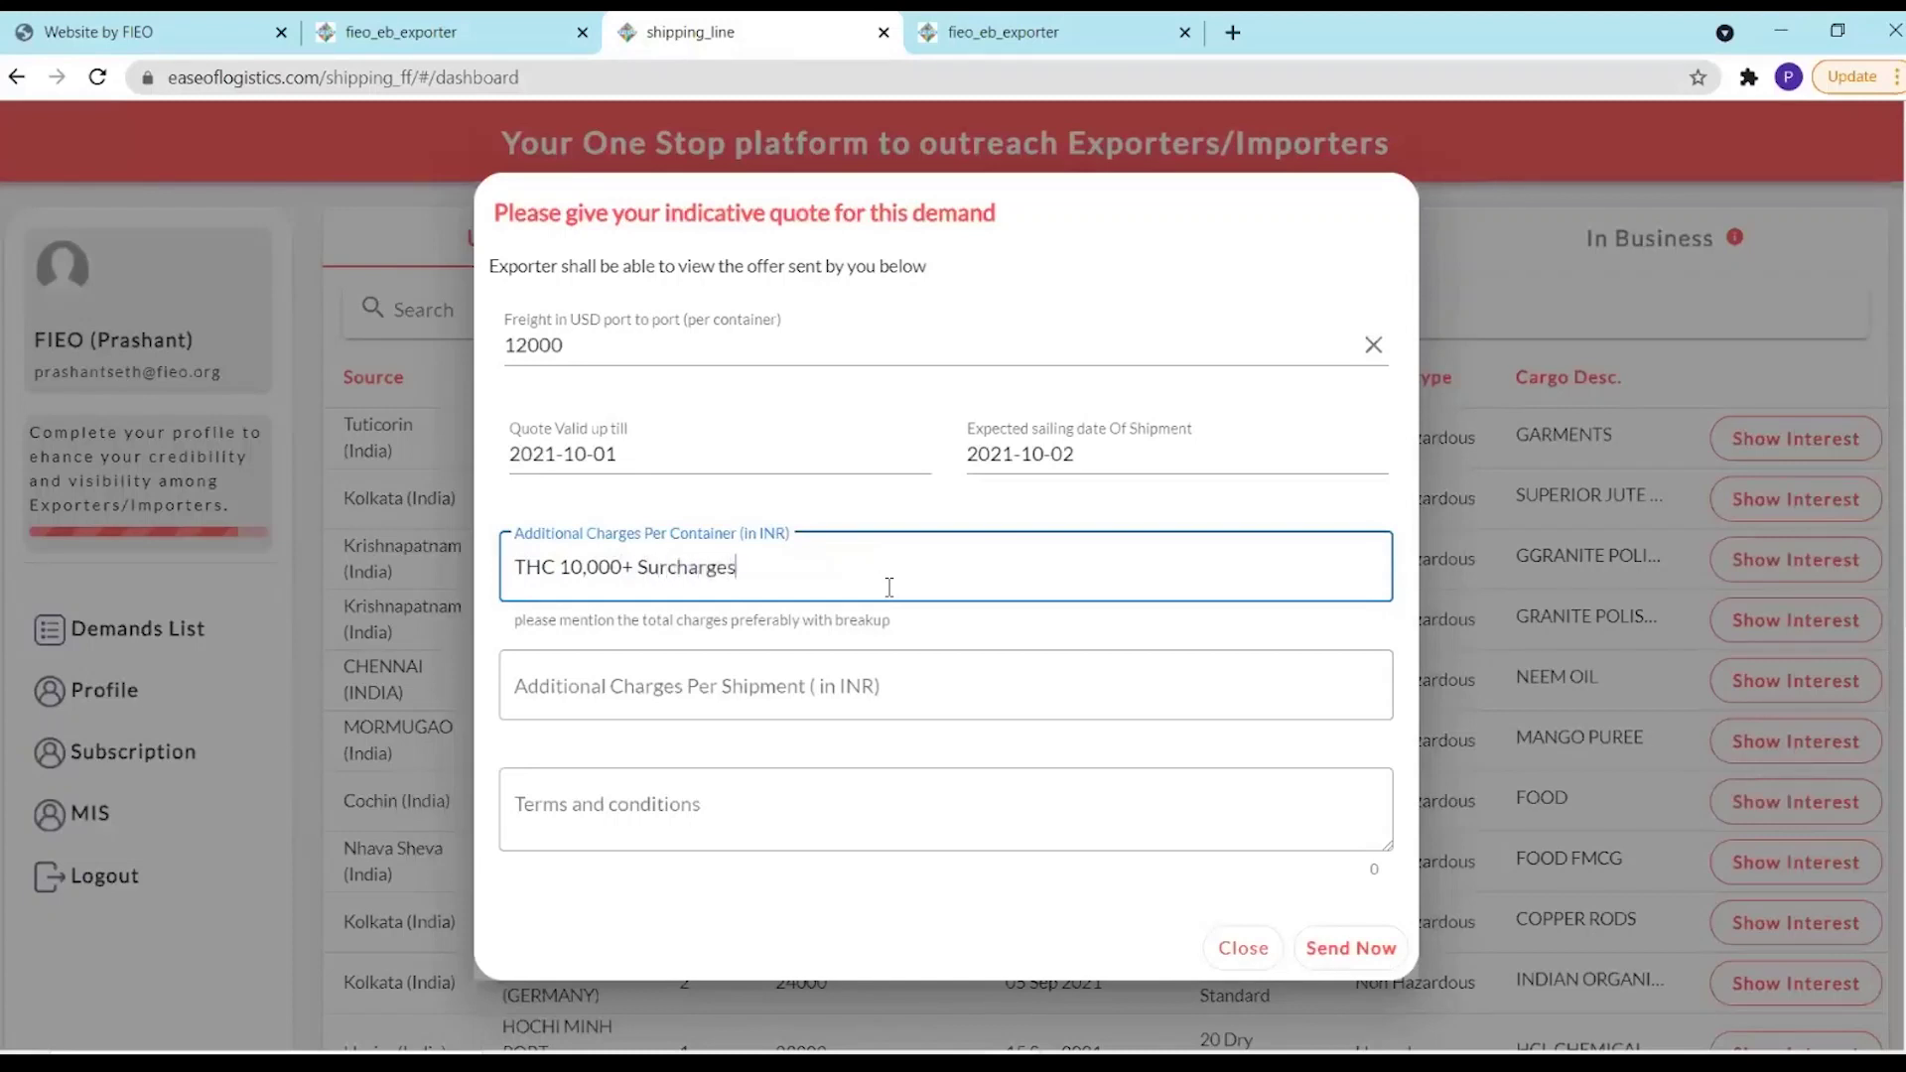
type("+5000+ washing 5000")
key("BackSpace")
Enter "BL charge 4500" as the additional charges per shipment in INR
left_click(855, 682)
type("BL charge ")
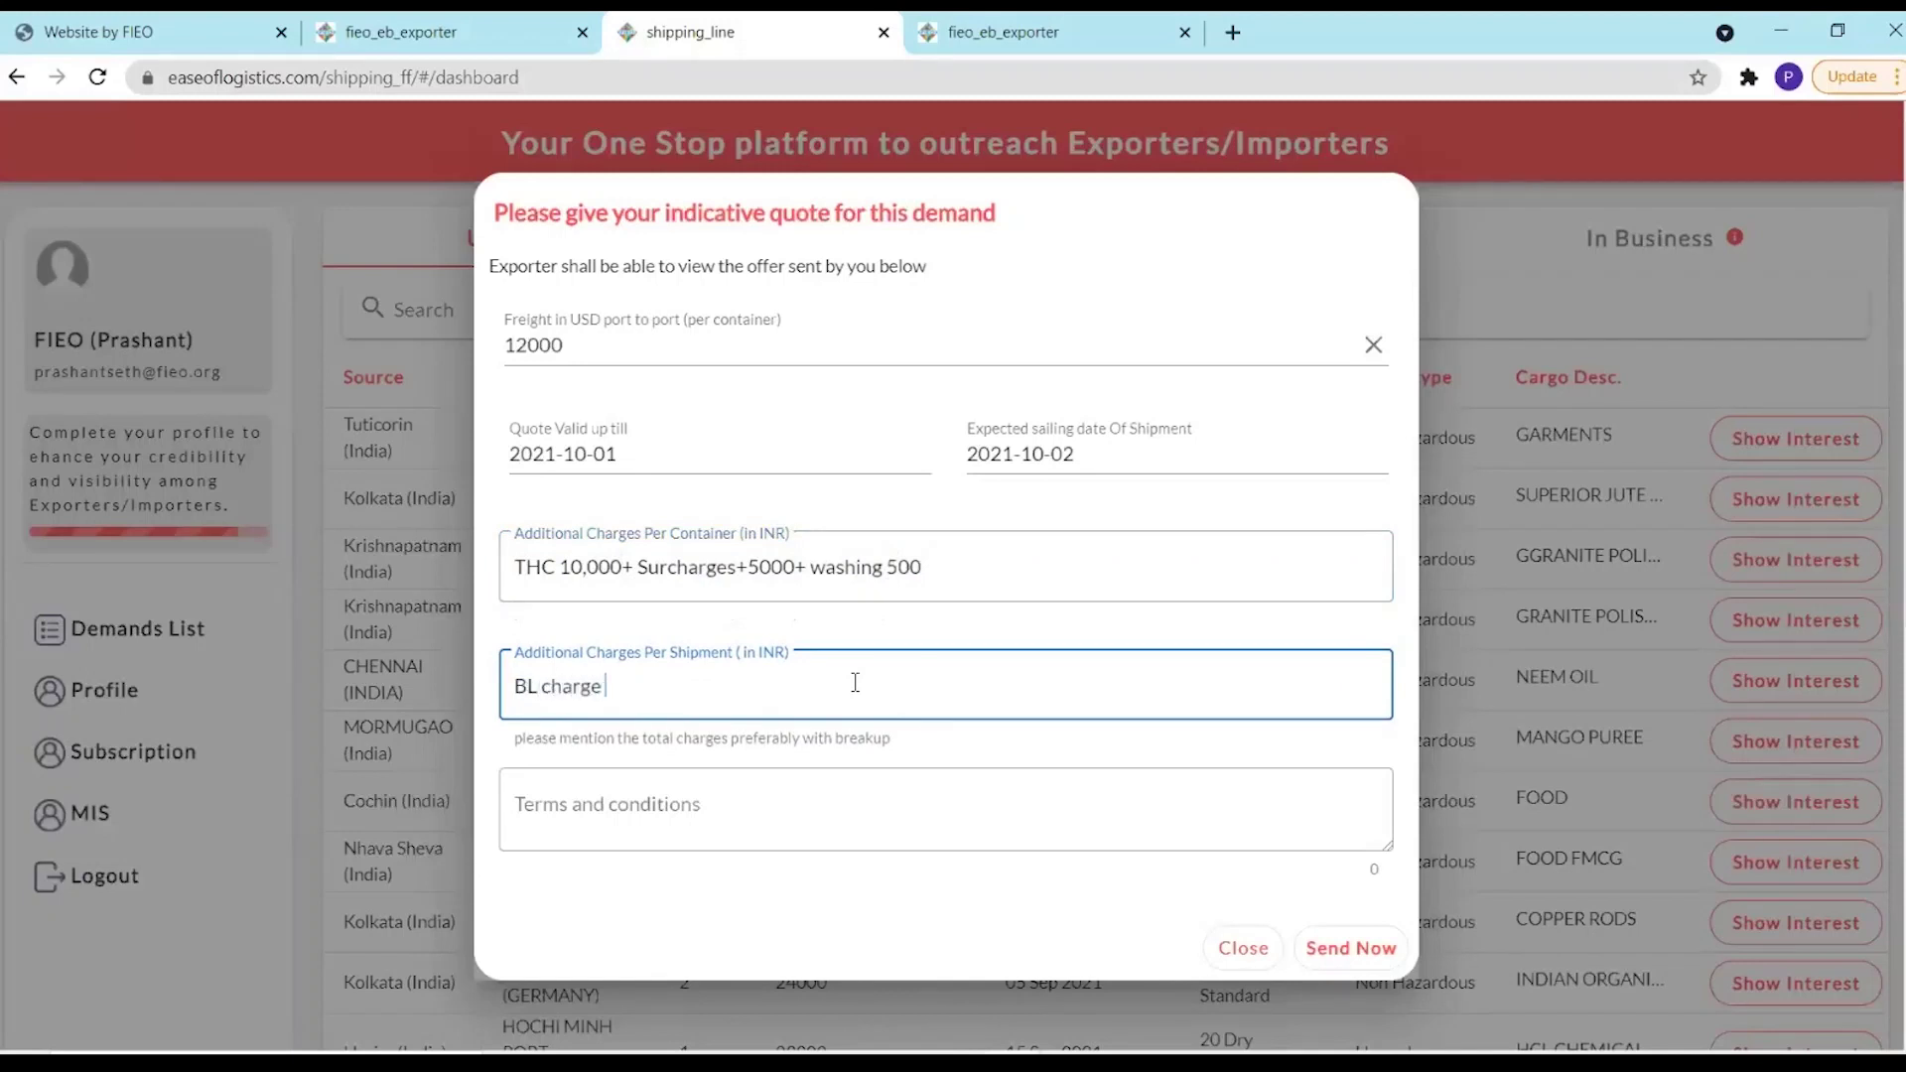
type("4500")
Enter "Payment against BL" as the terms and conditions and send the quote to the exporter
left_click(872, 796)
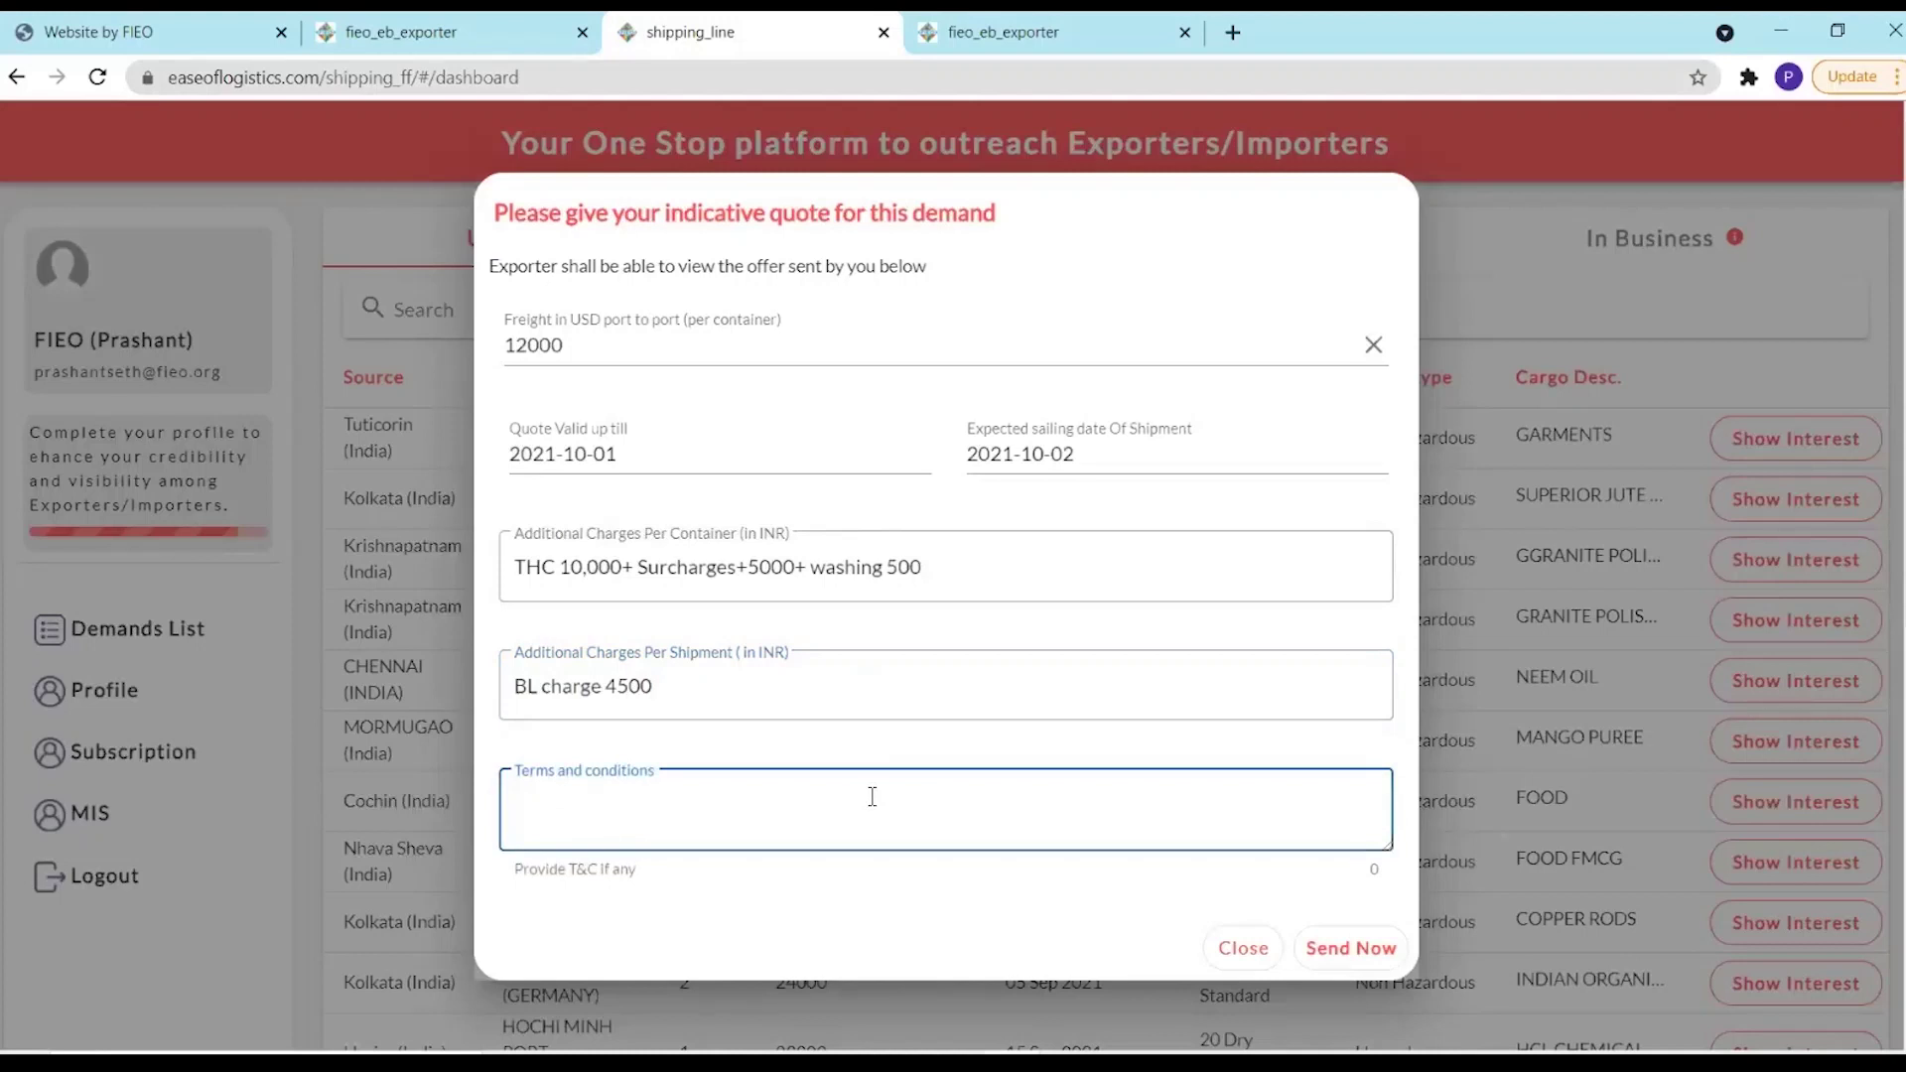
type("Payment against BL")
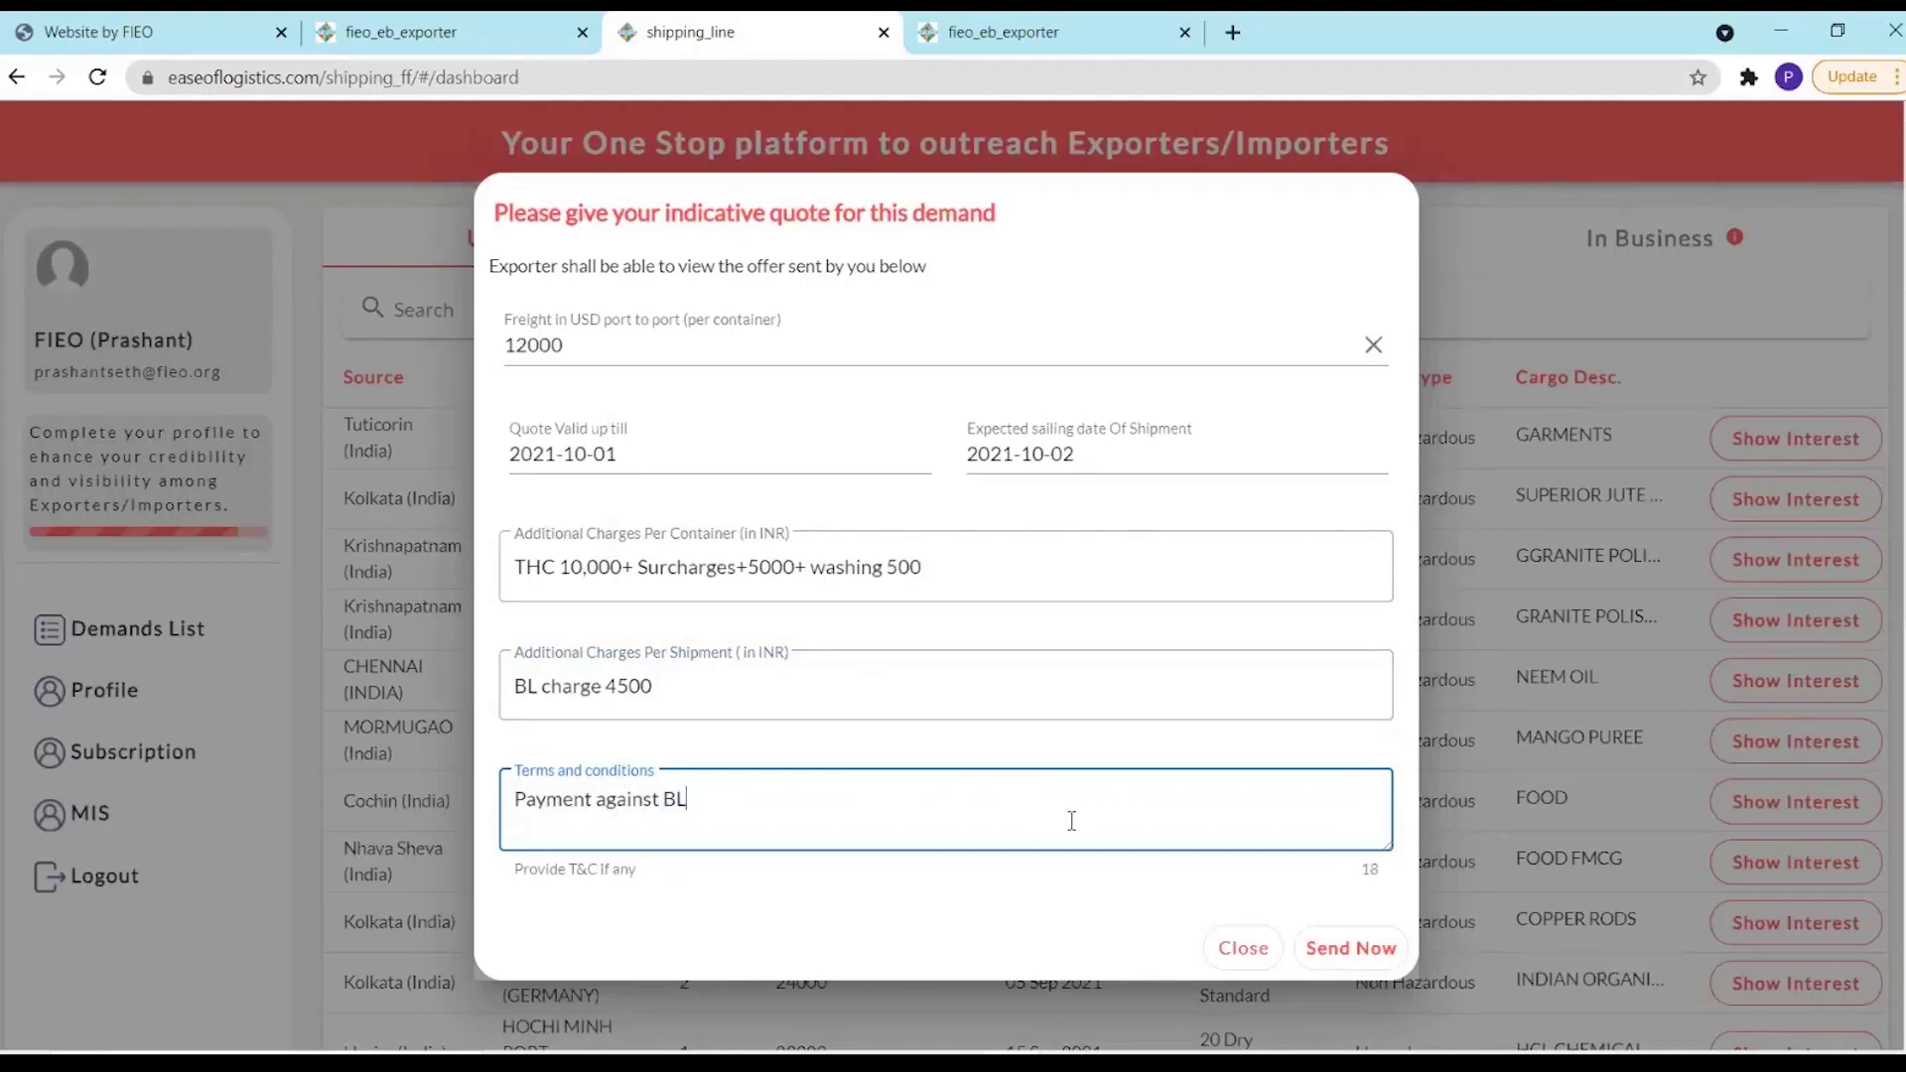
left_click(1368, 951)
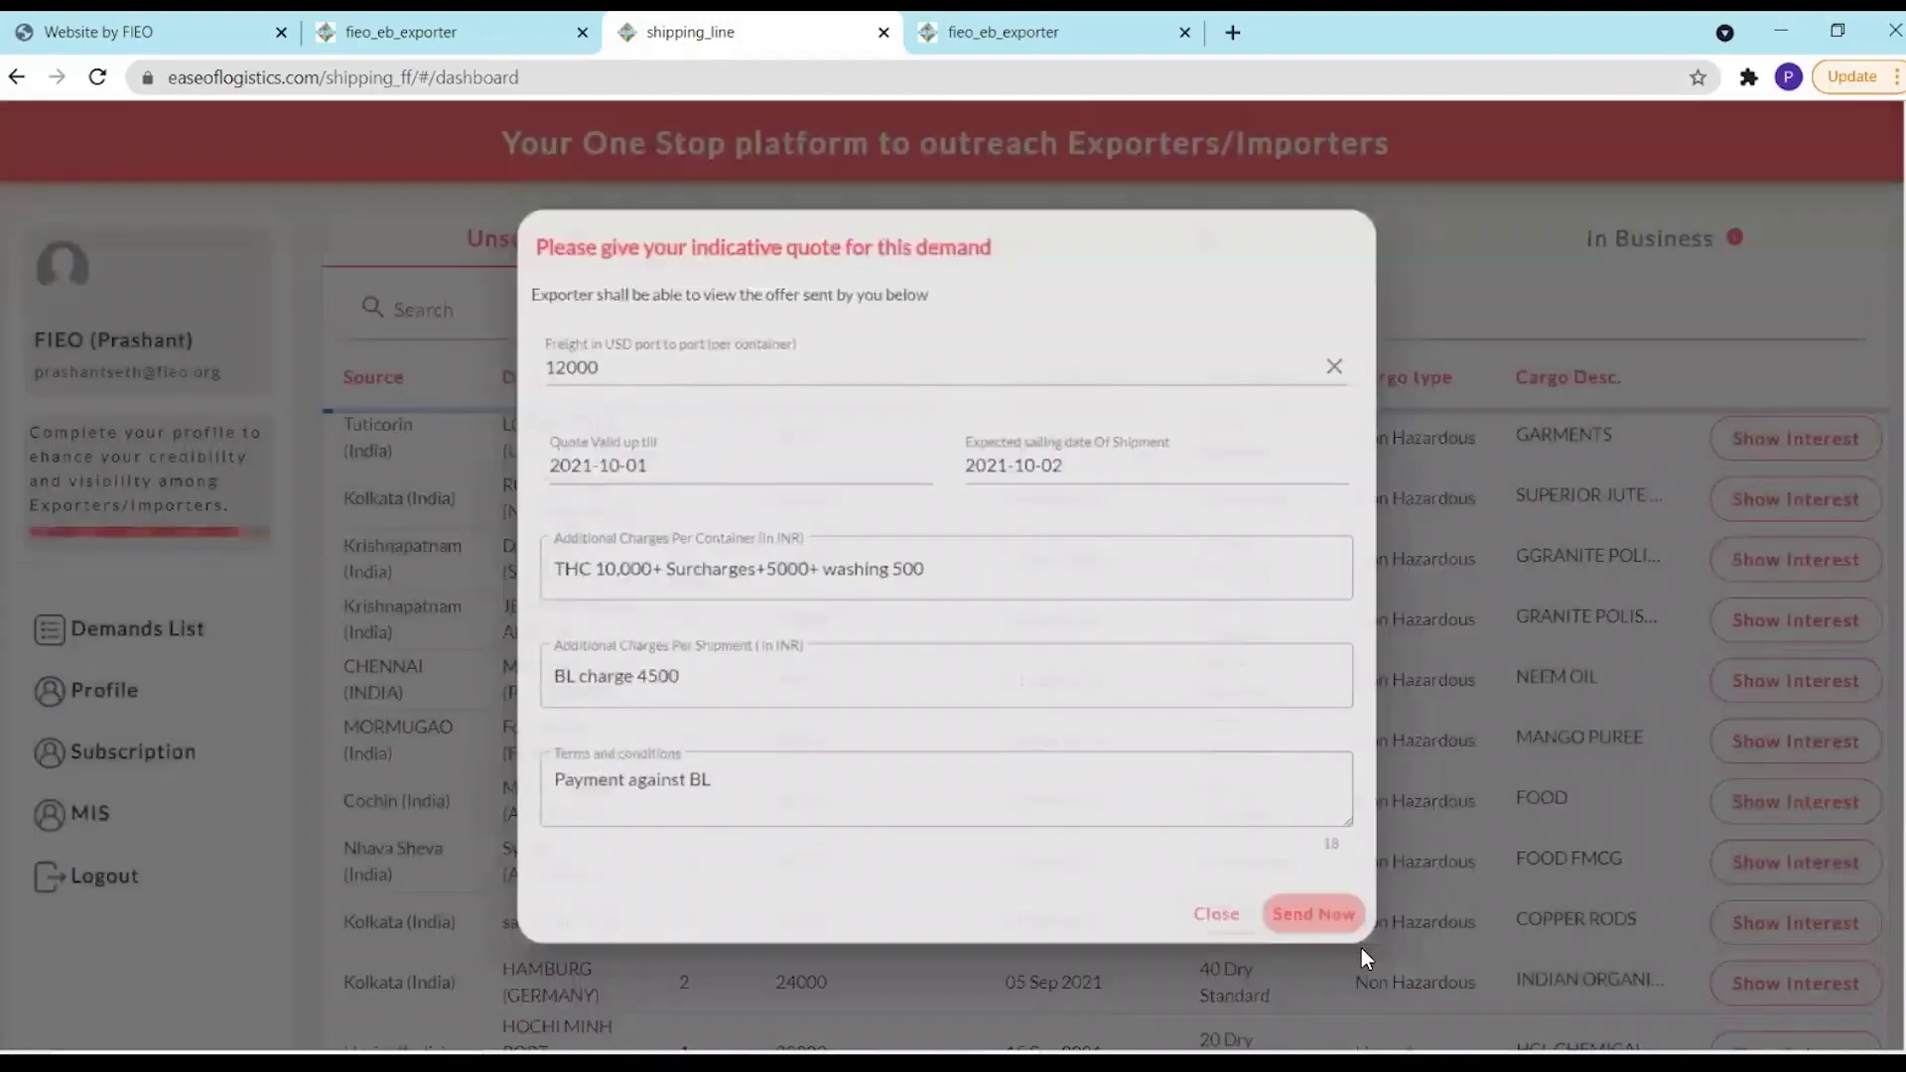
left_click(1108, 673)
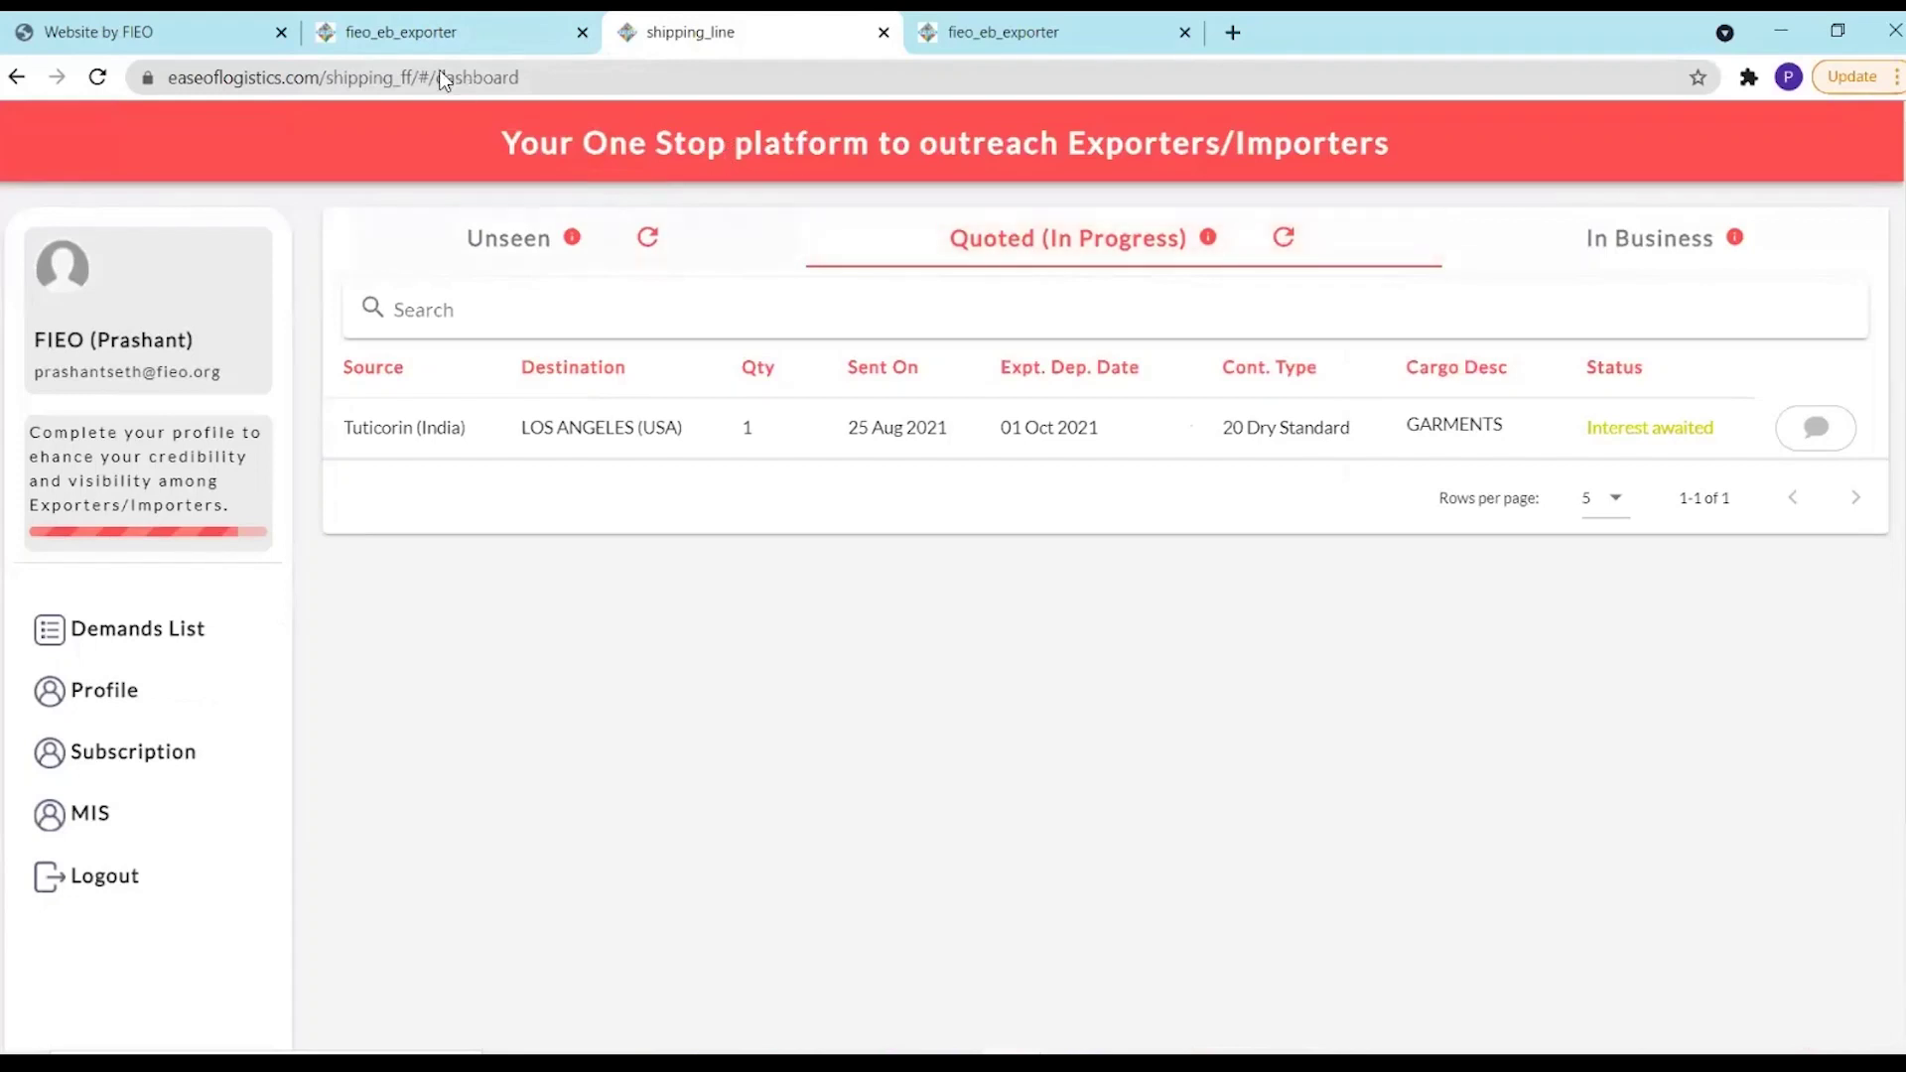
Switch to the exporter portal, refresh the new demands and open the quotes in progress
left_click(371, 28)
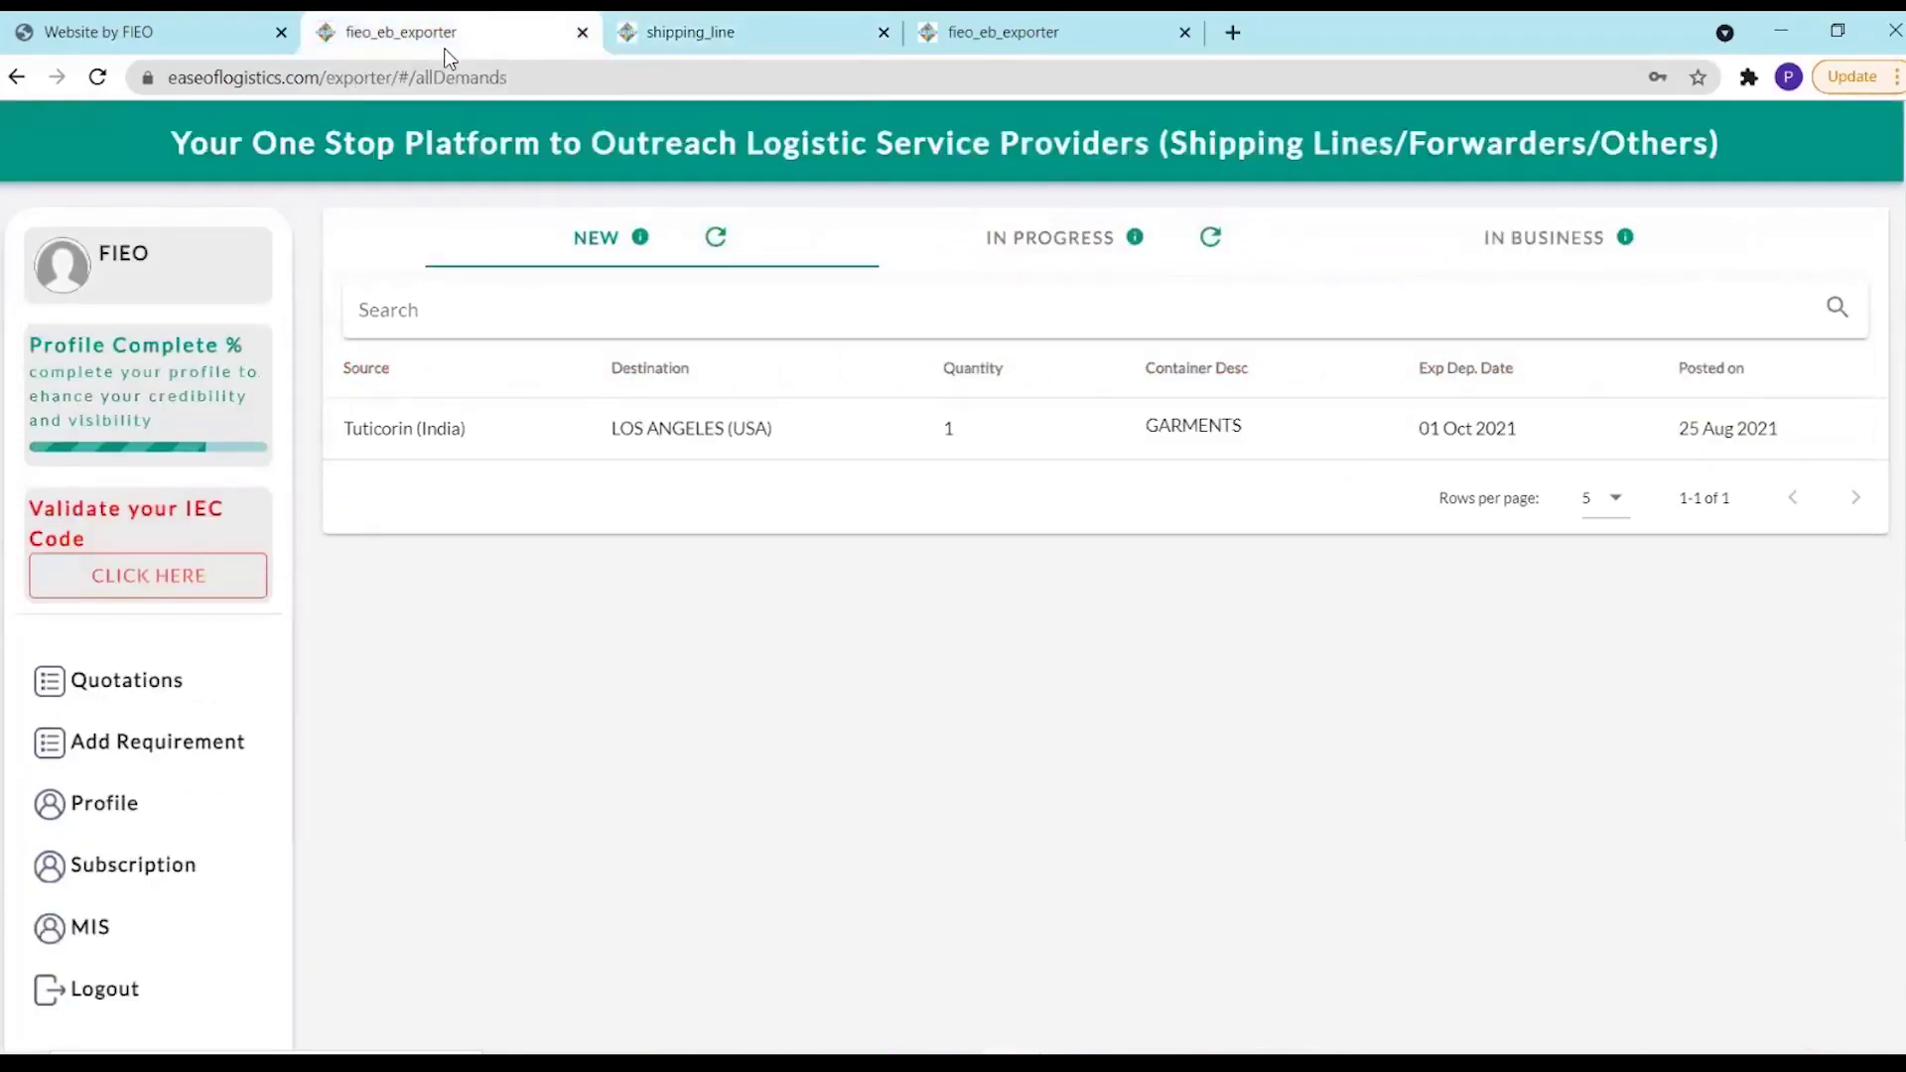
left_click(712, 238)
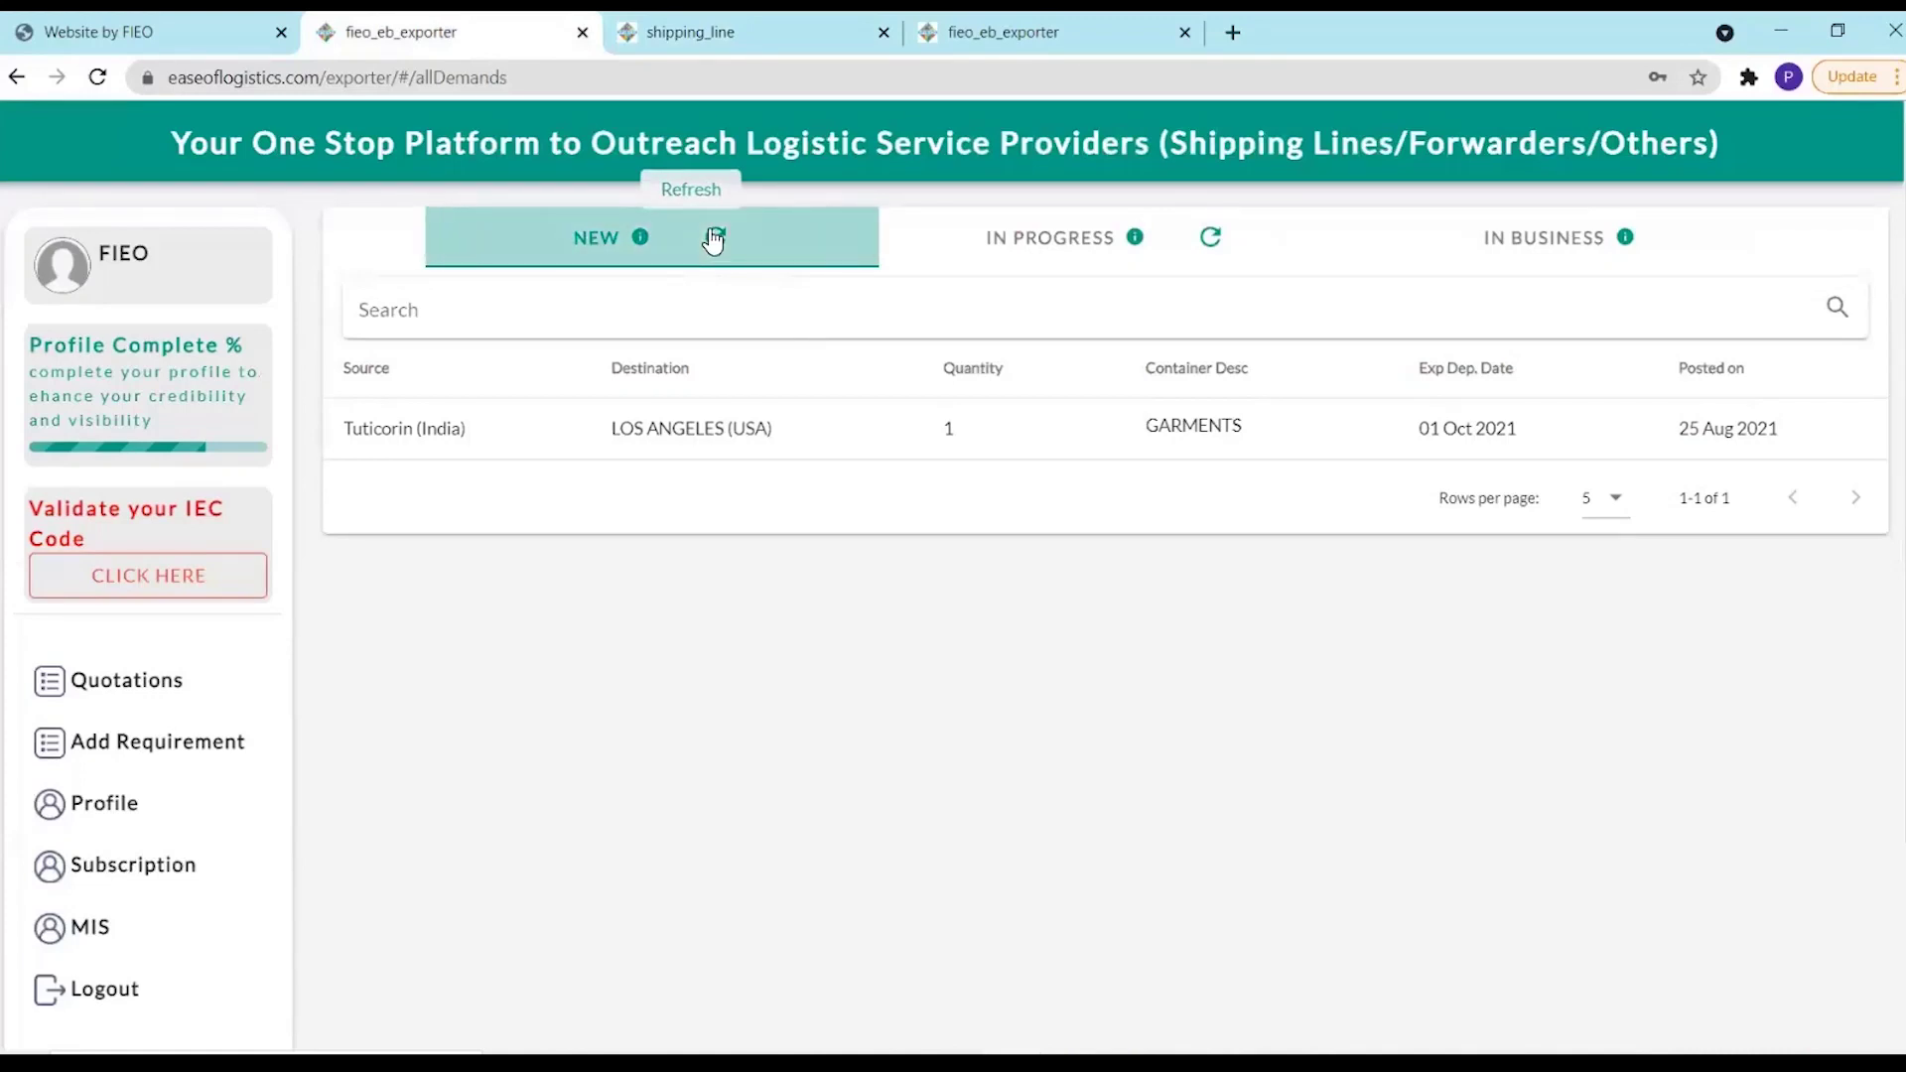
left_click(1053, 248)
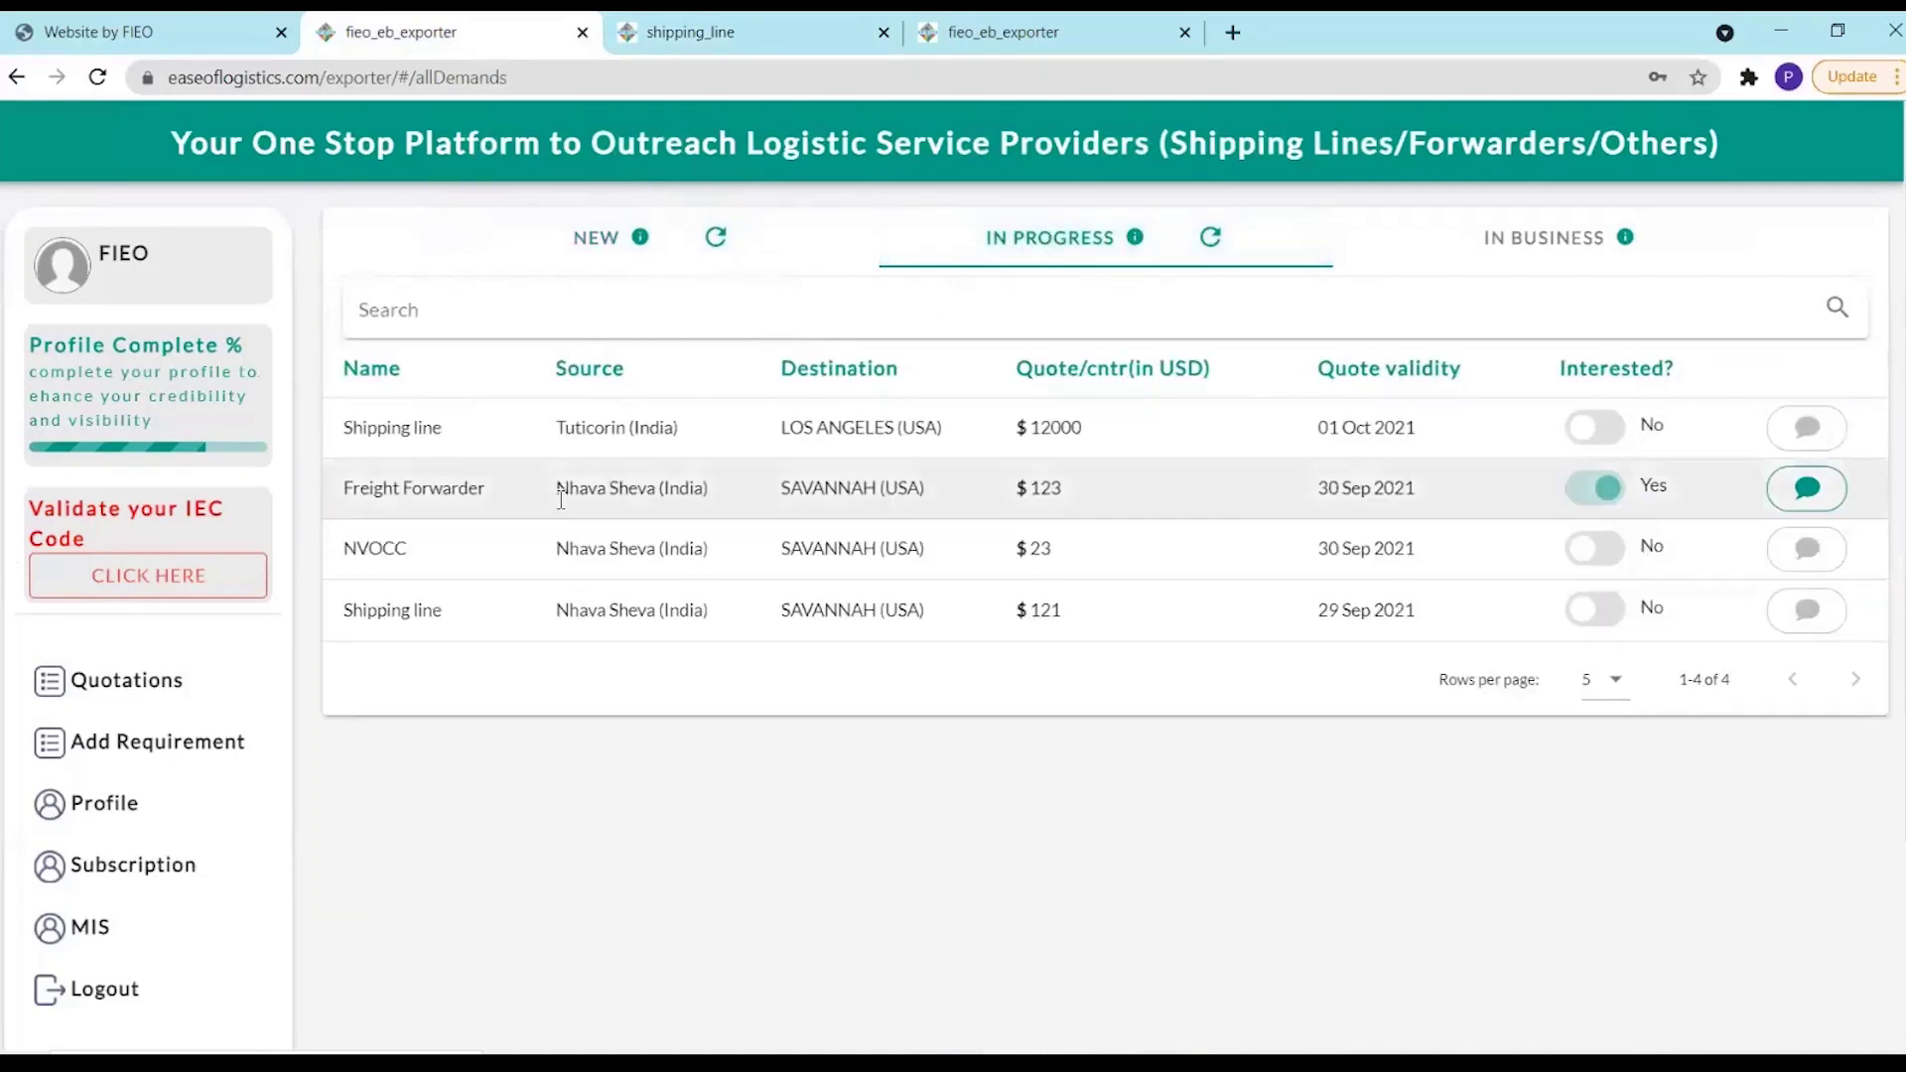
Mark the shipping line's Tuticorin to Los Angeles quote as interested and proceed with enabling chat with the provider
mouse_move(525, 496)
mouse_move(528, 438)
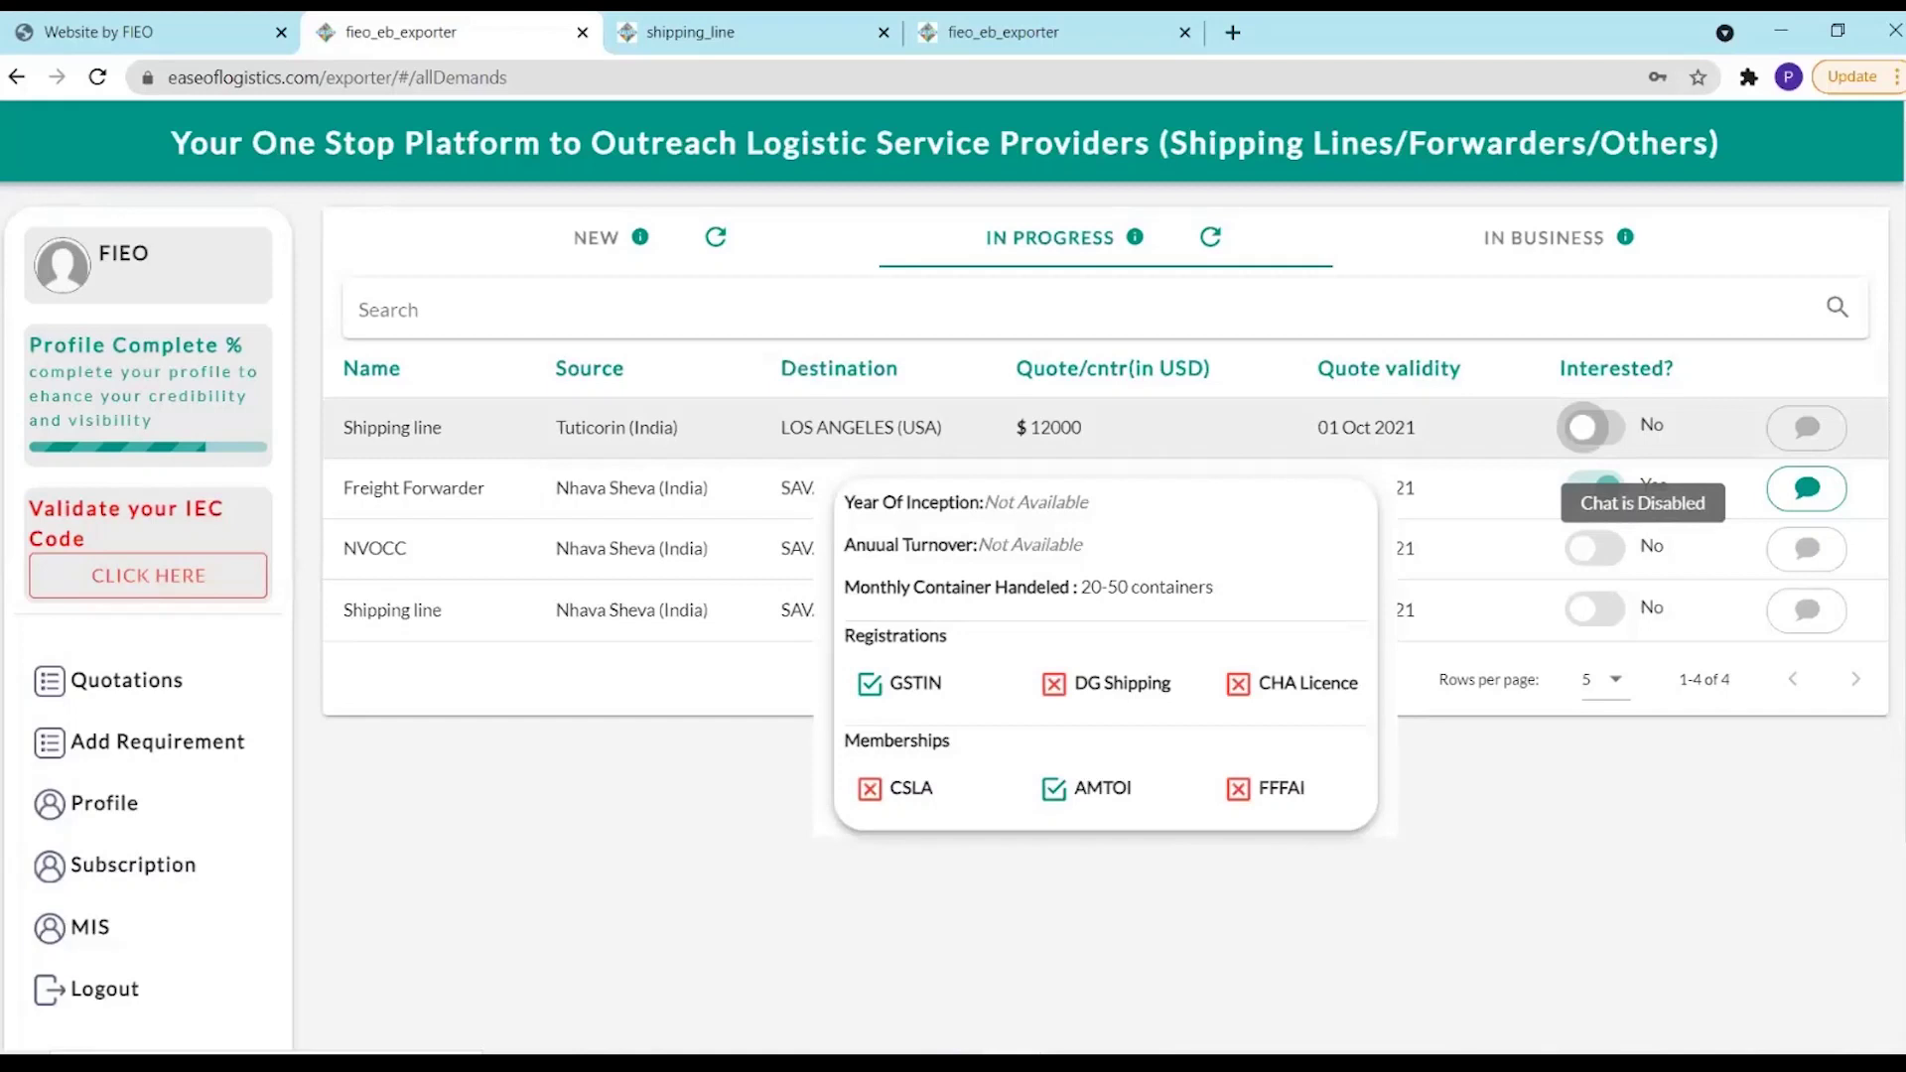
left_click(1585, 427)
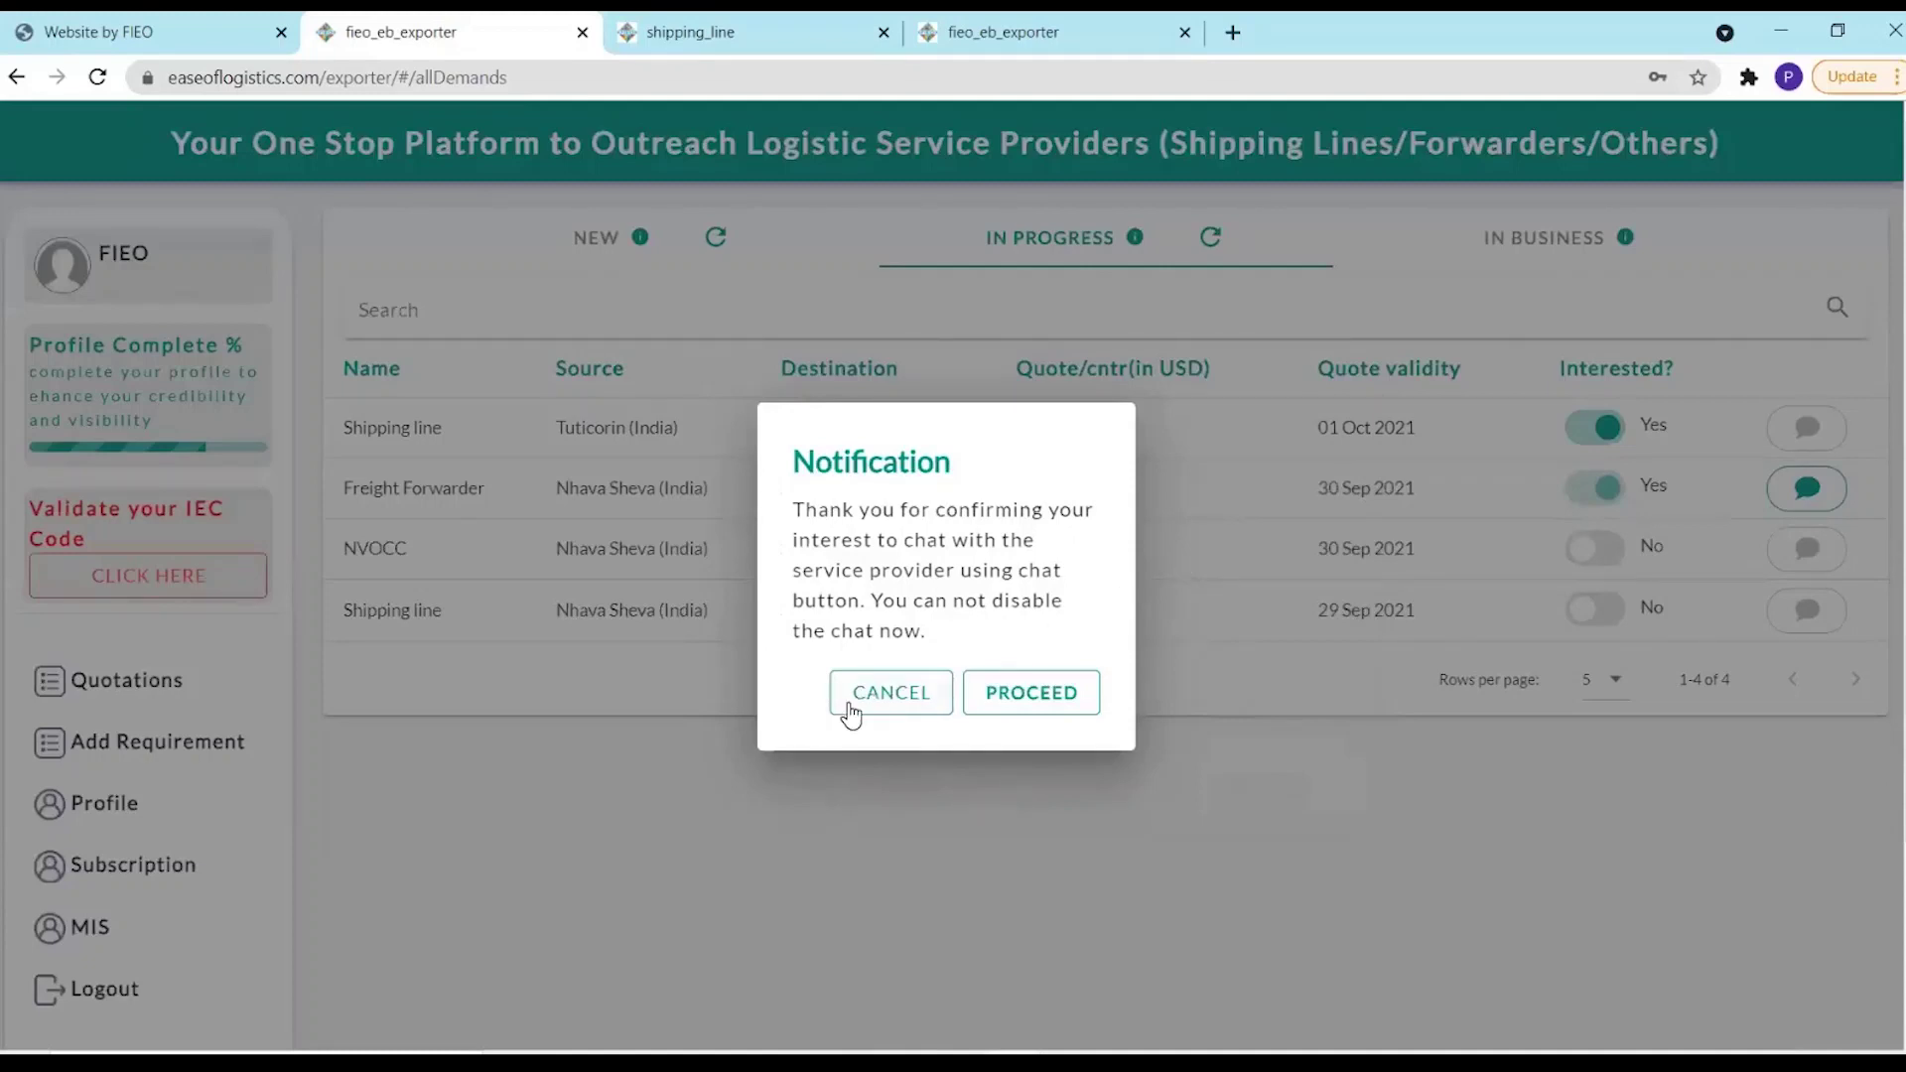
left_click(877, 692)
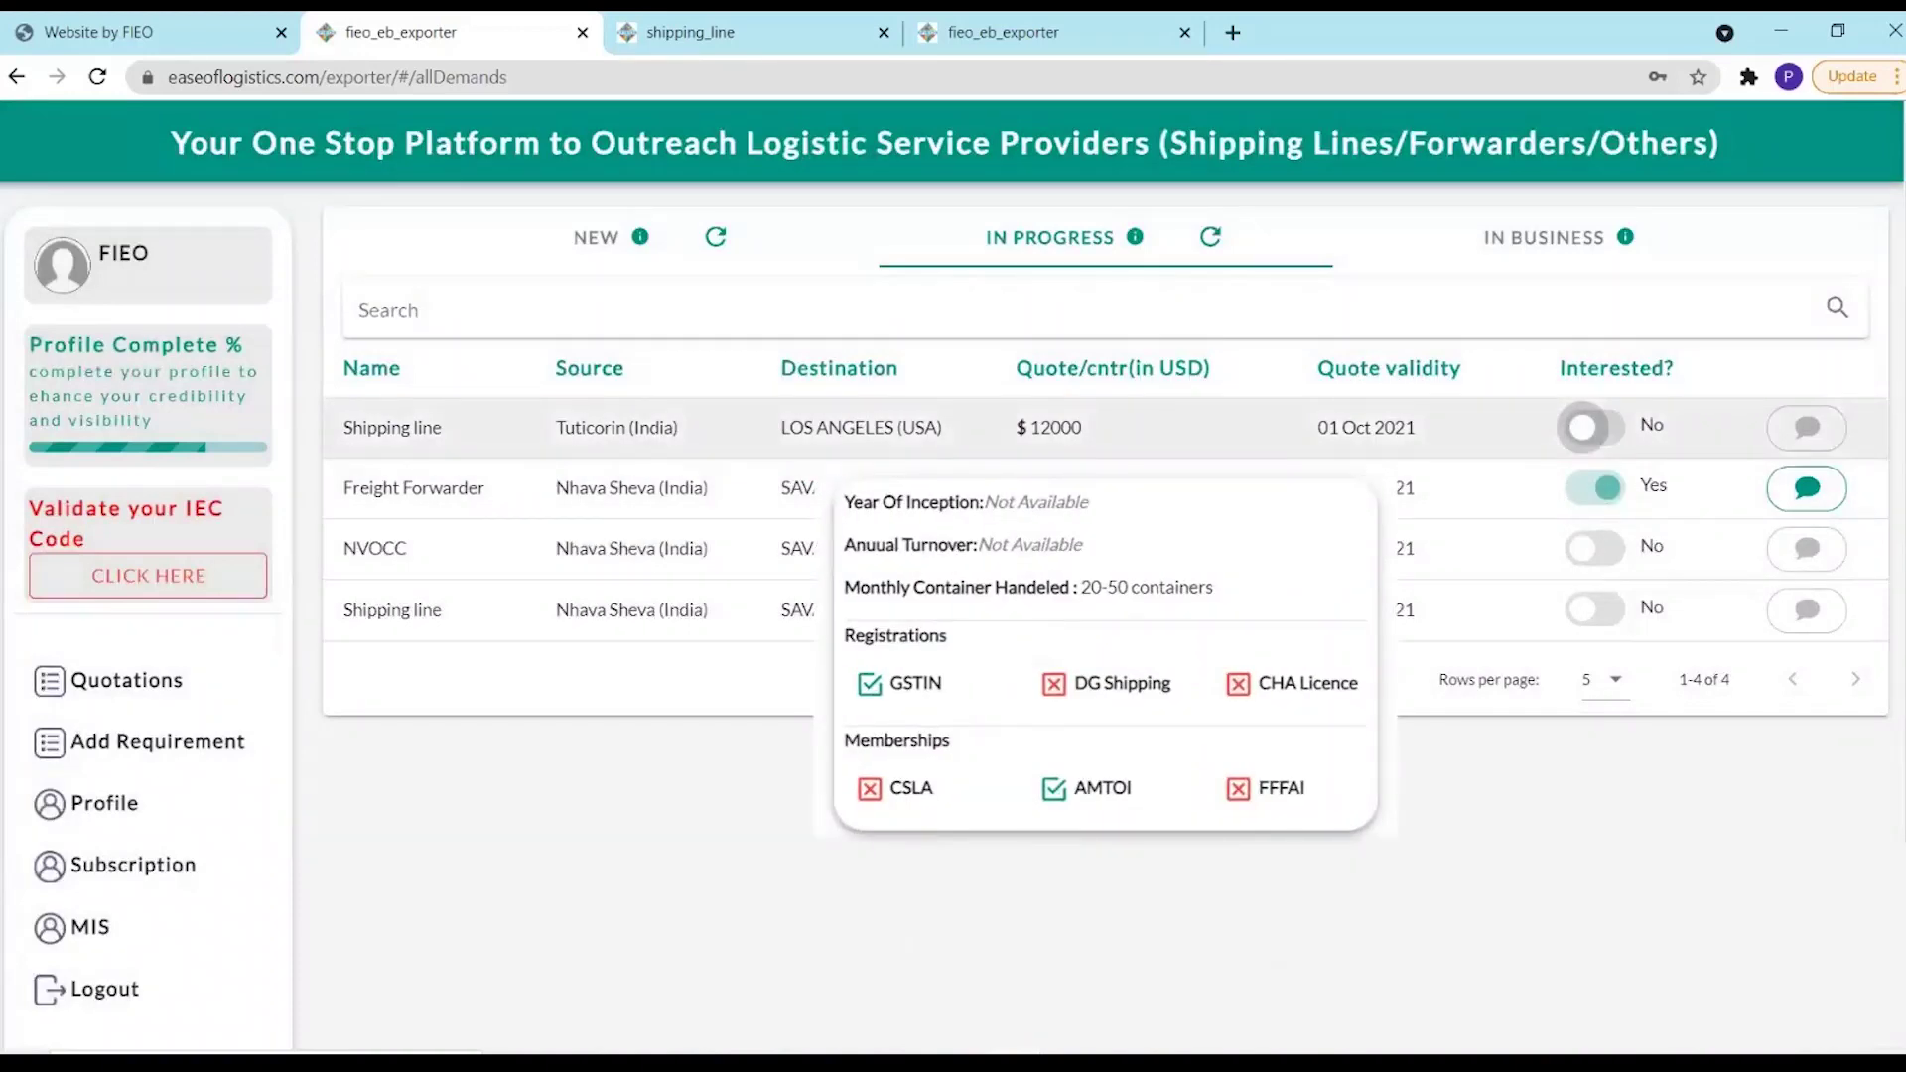
left_click(1585, 427)
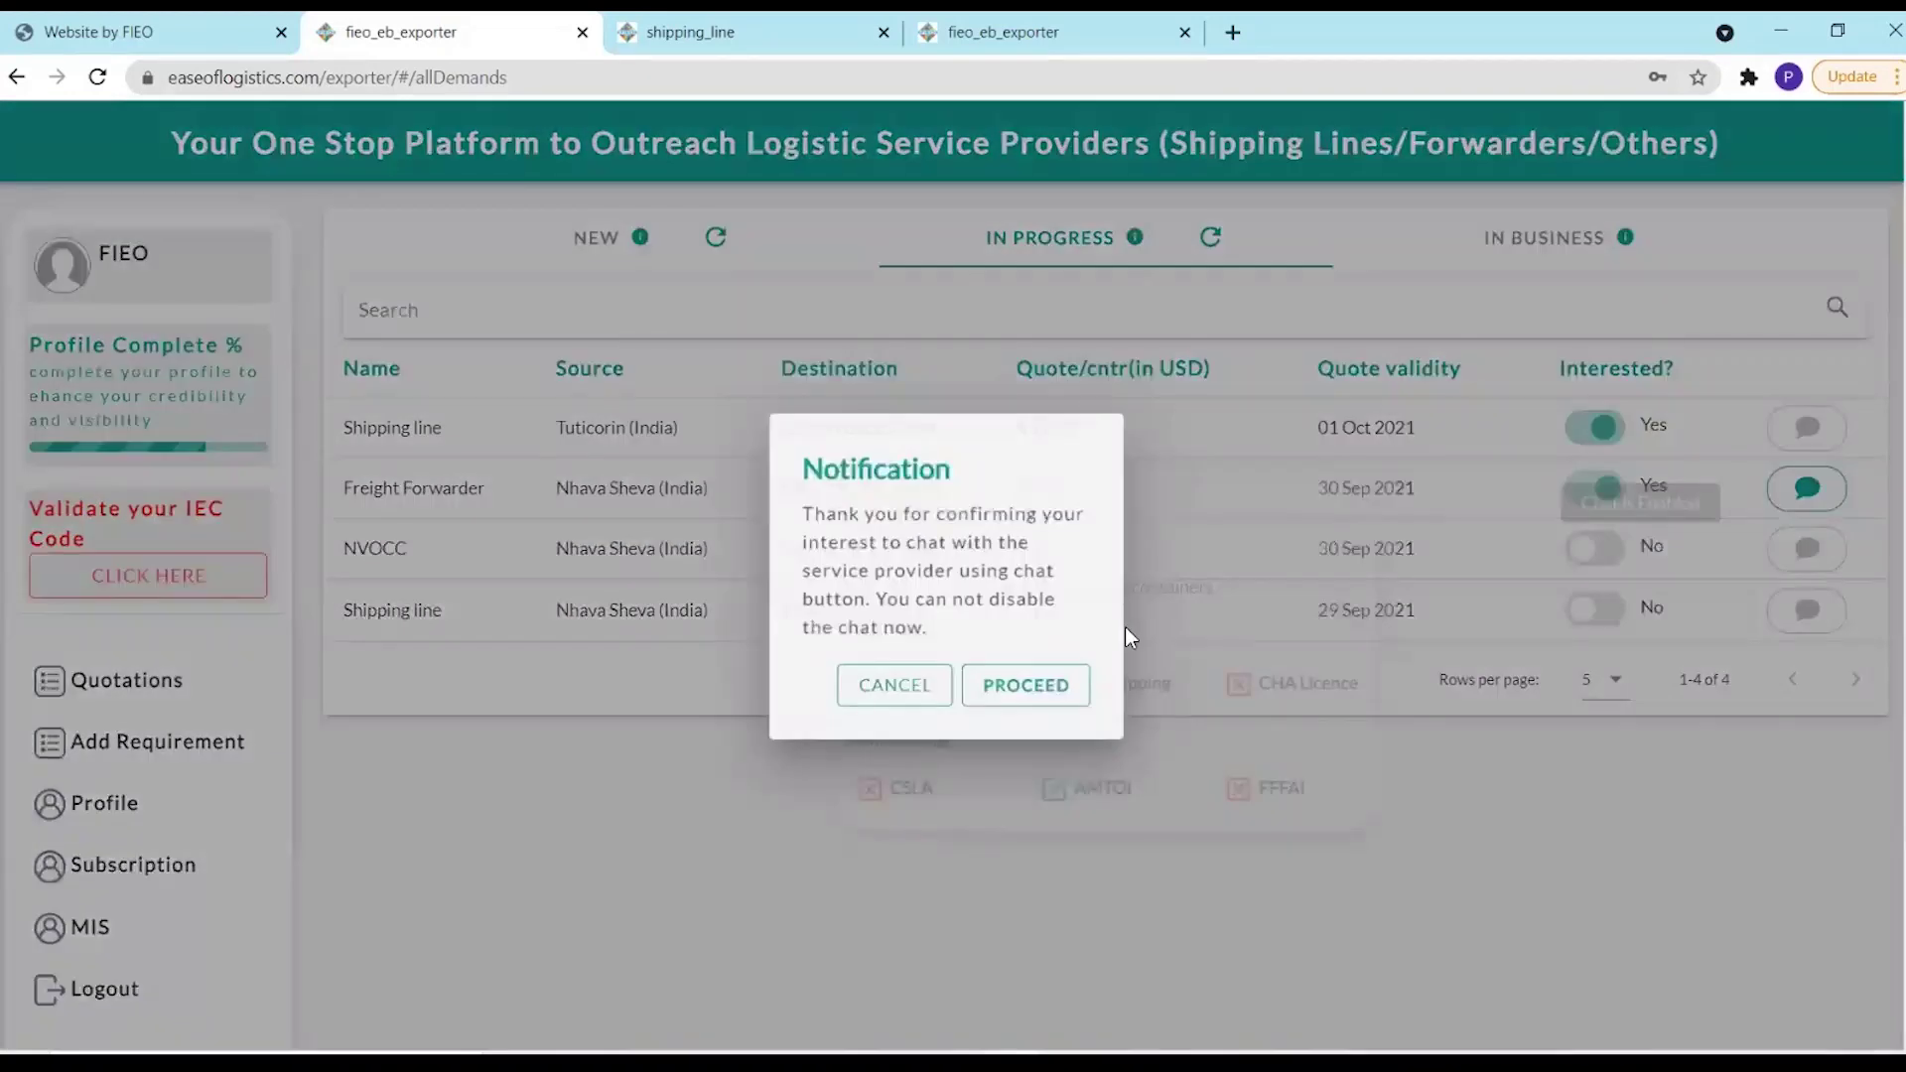
left_click(1032, 689)
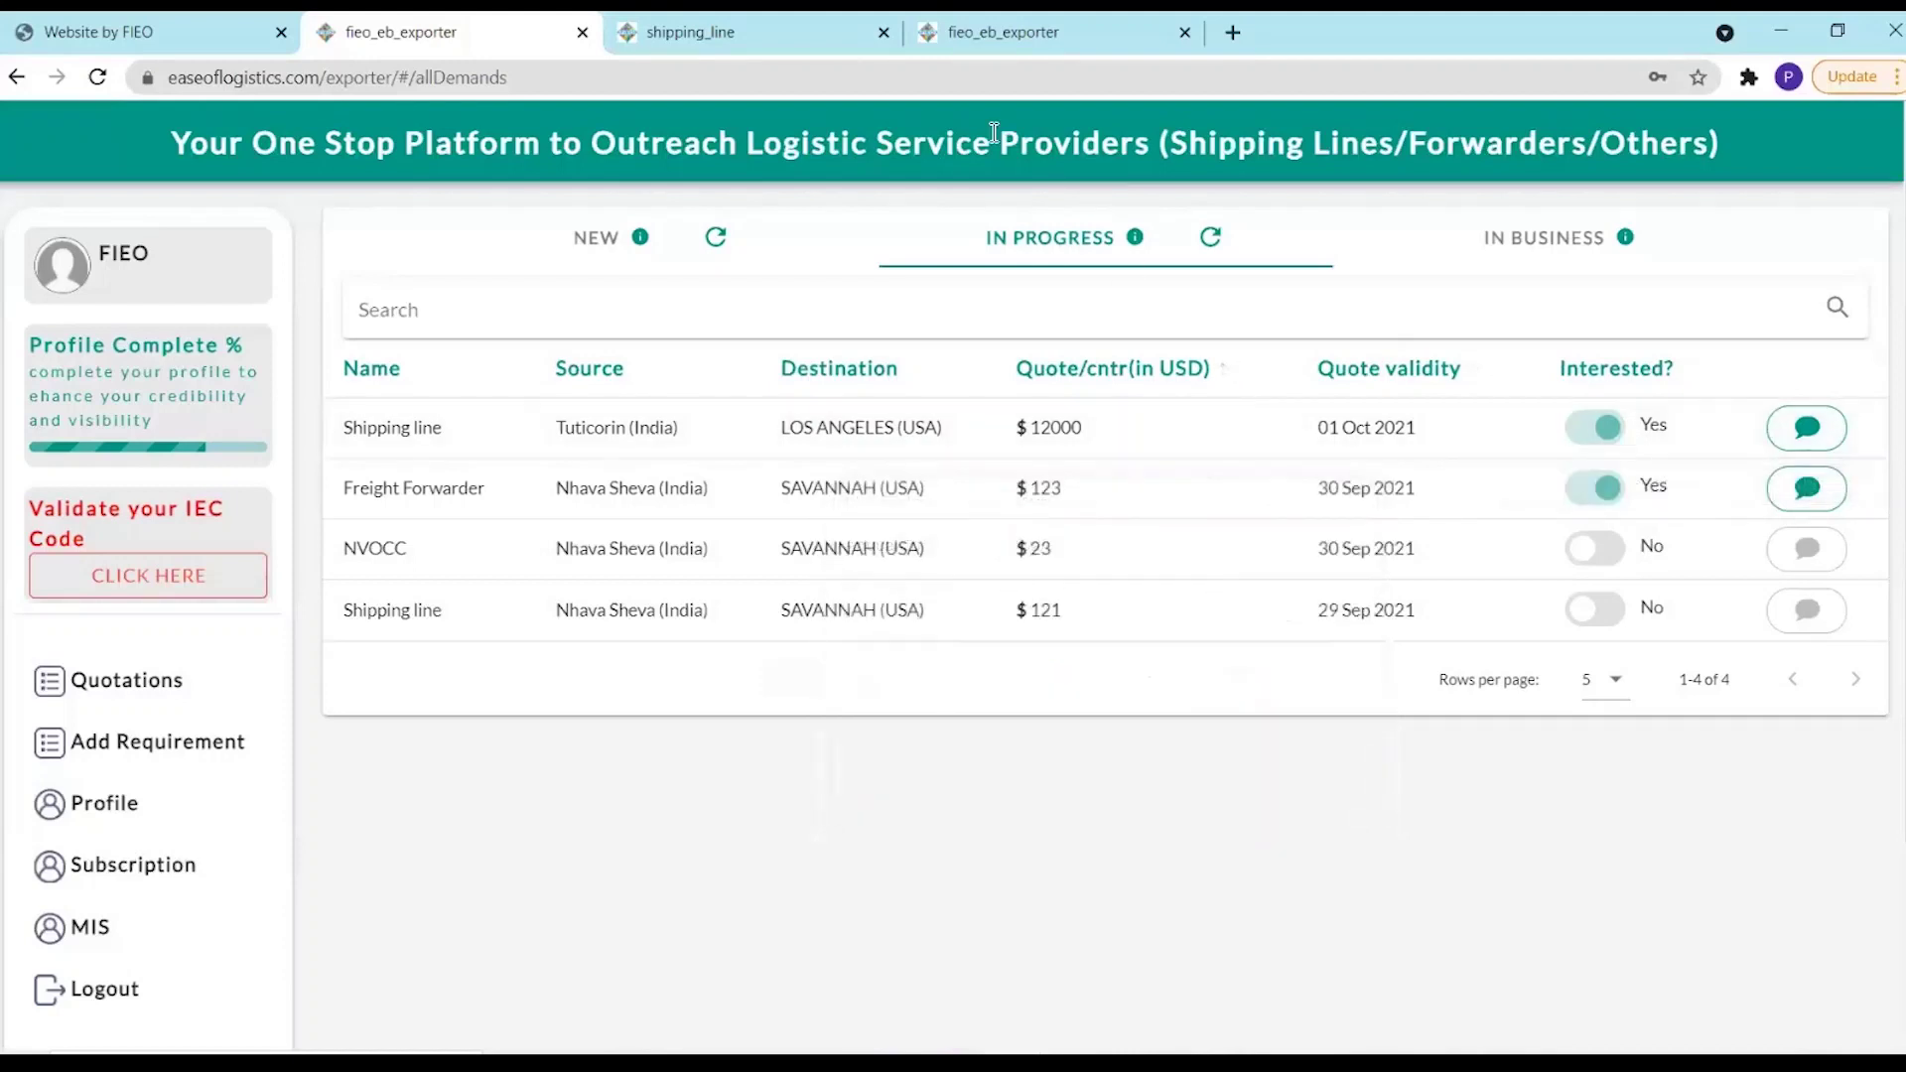
Switch to the shipping line portal, refresh the quoted demands in progress and check the Tuticorin to Los Angeles entry's status and exporter details
left_click(778, 44)
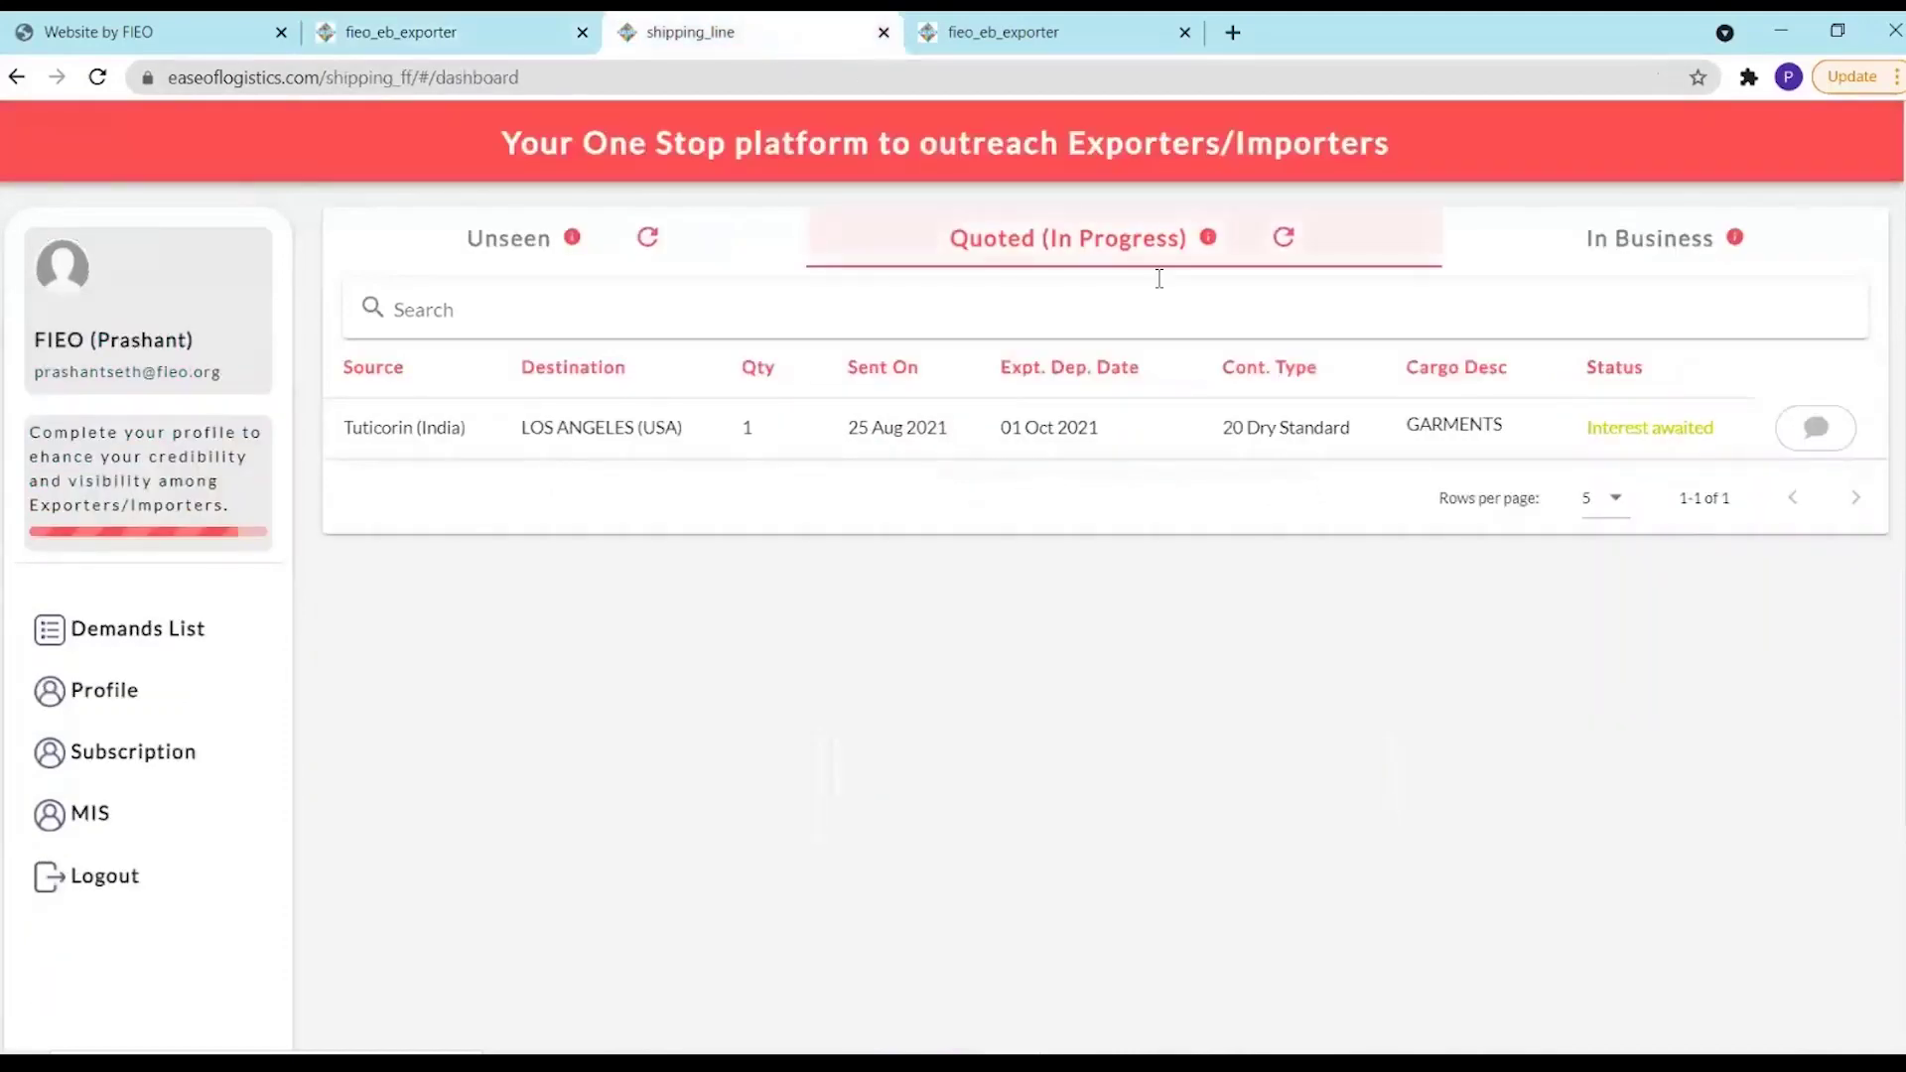
mouse_move(1331, 413)
left_click(1286, 248)
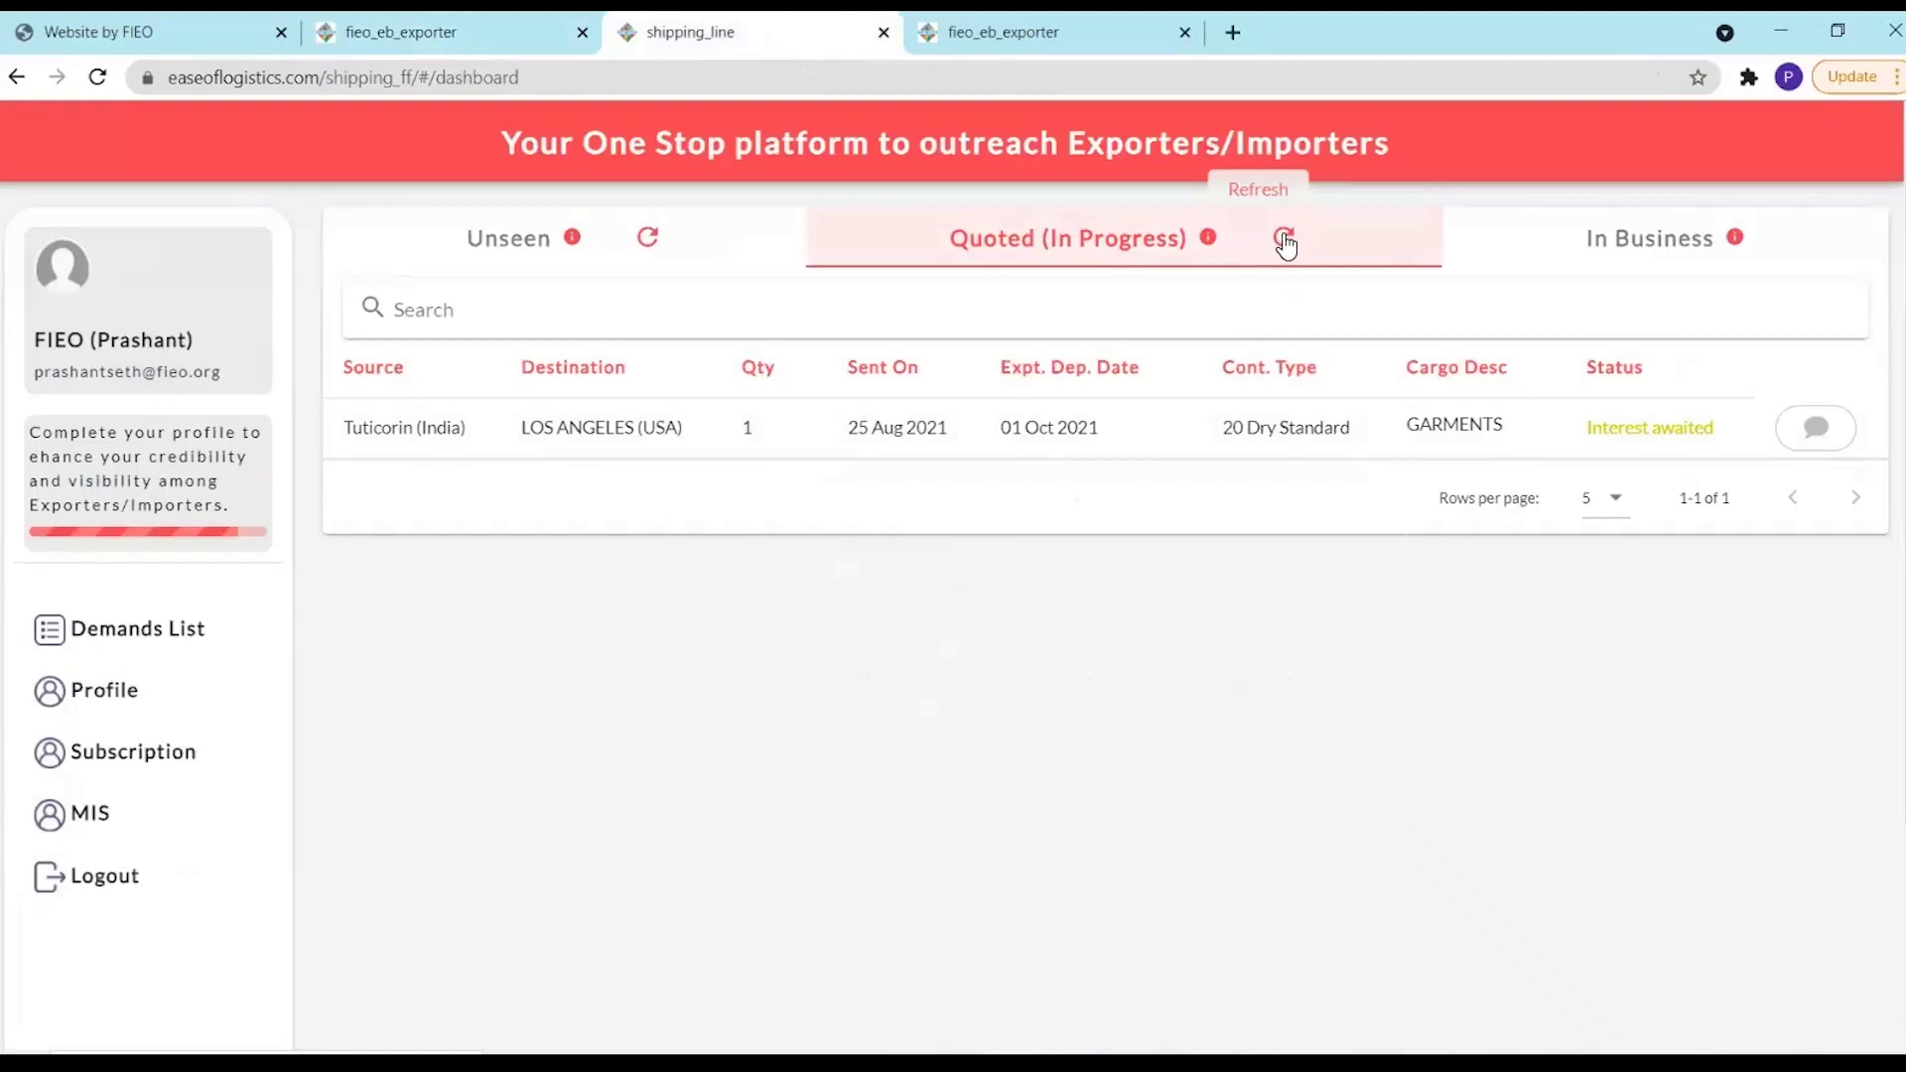
left_click(1286, 243)
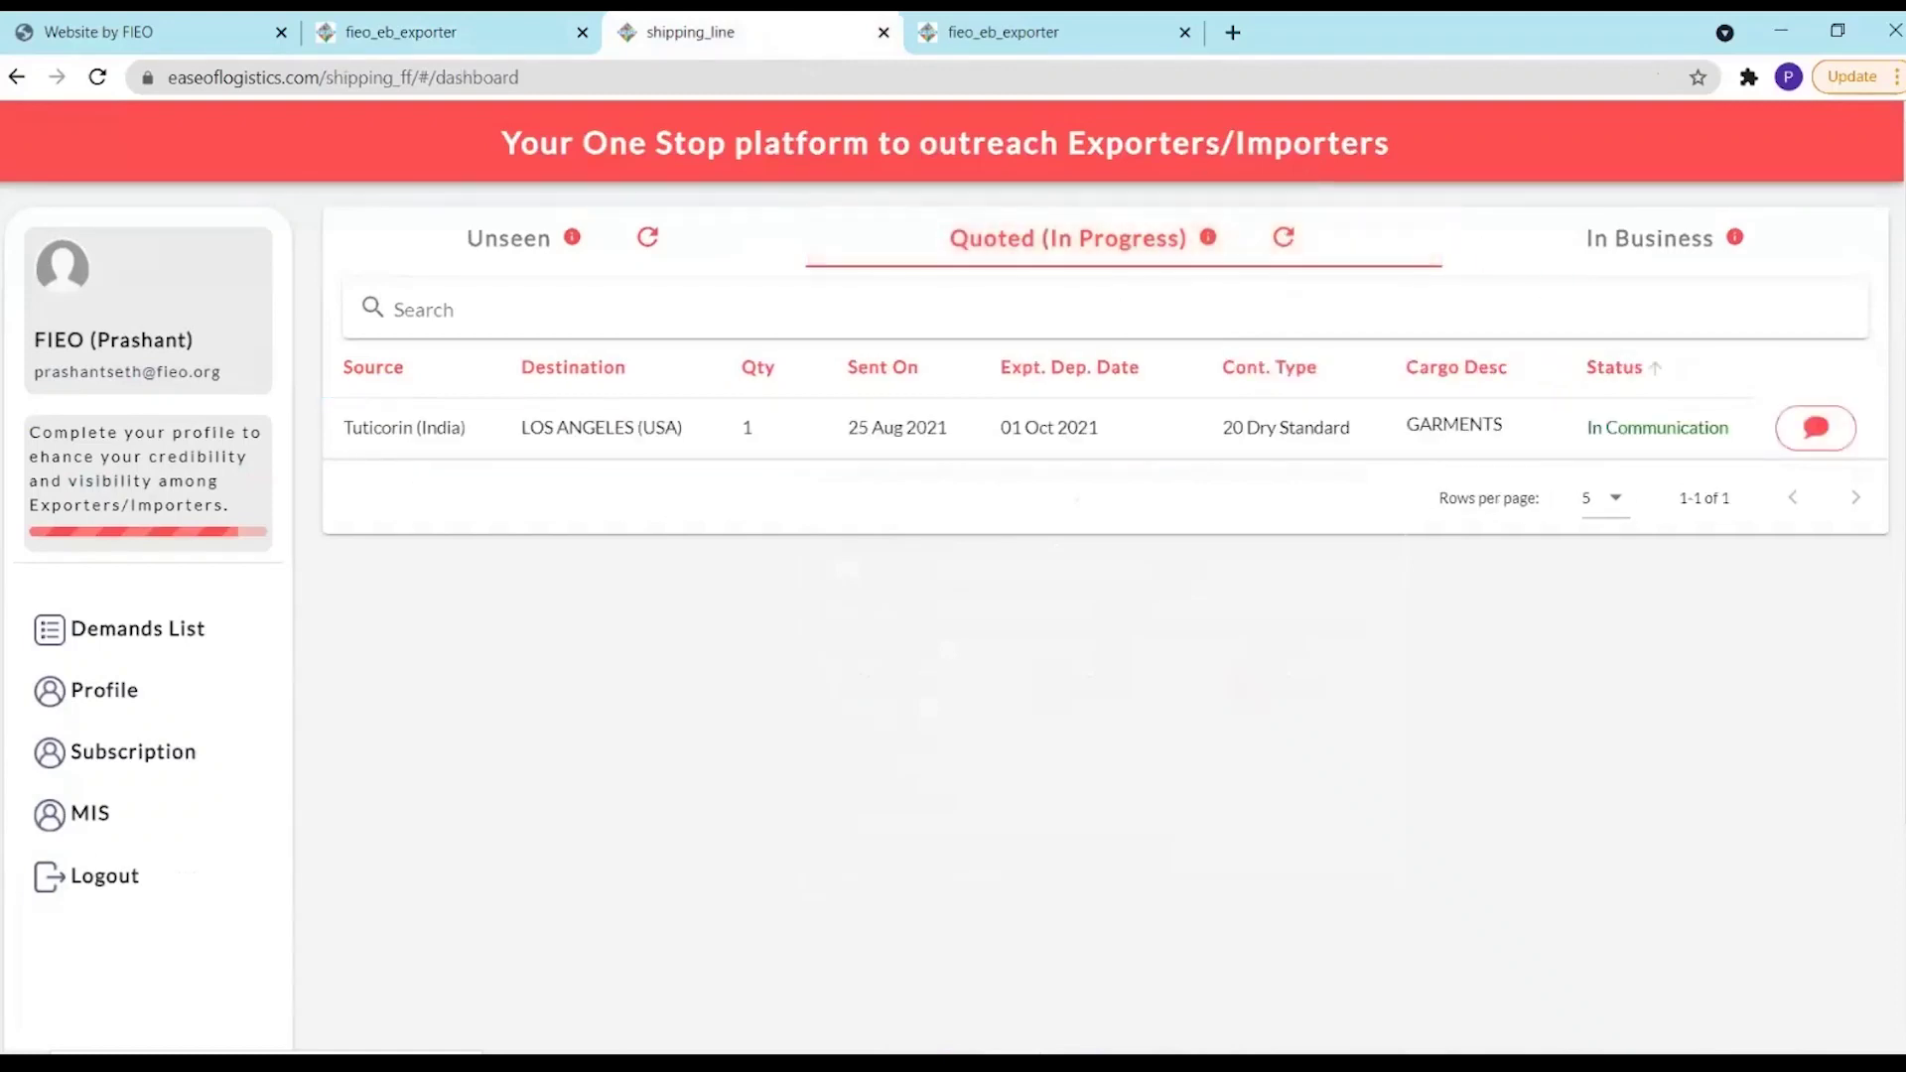
mouse_move(1102, 428)
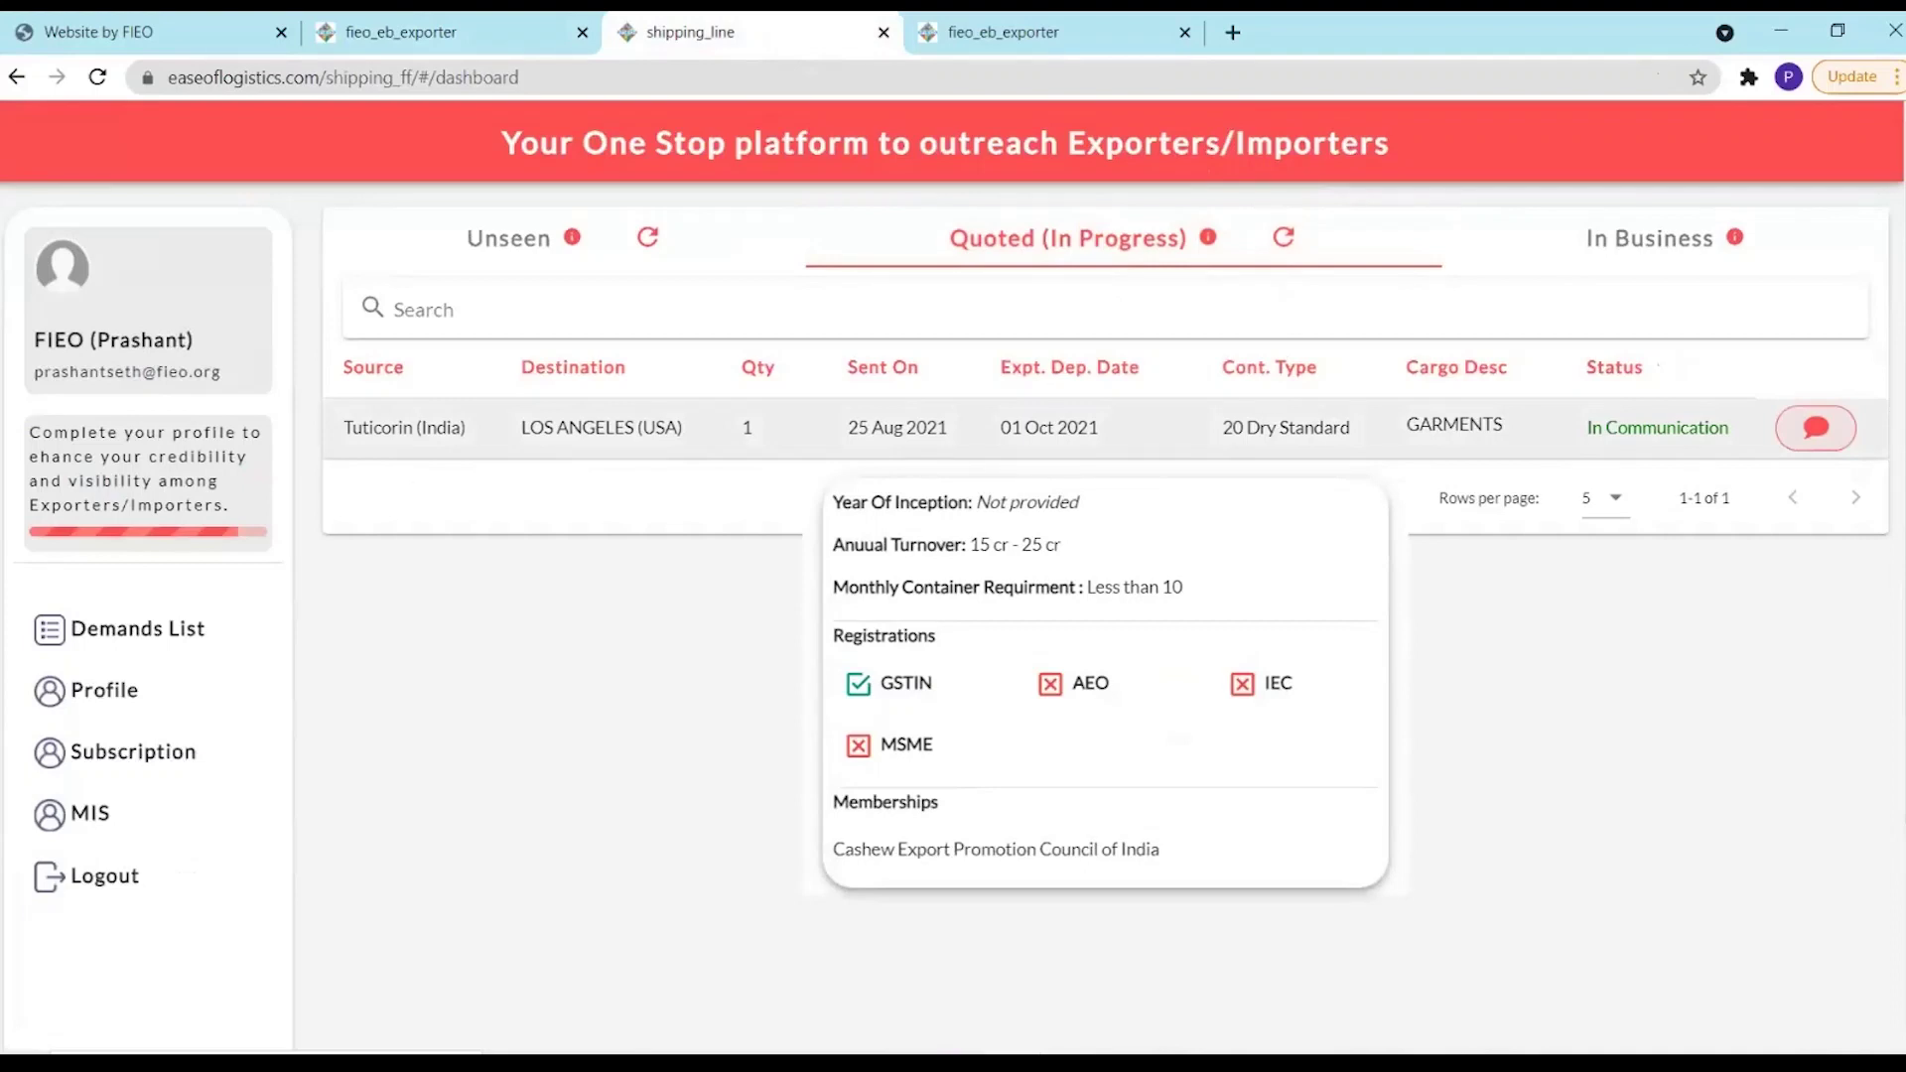
Open the chat for the Tuticorin to Los Angeles demand and send the exporter the message "what is your view on our offer"
left_click(1815, 428)
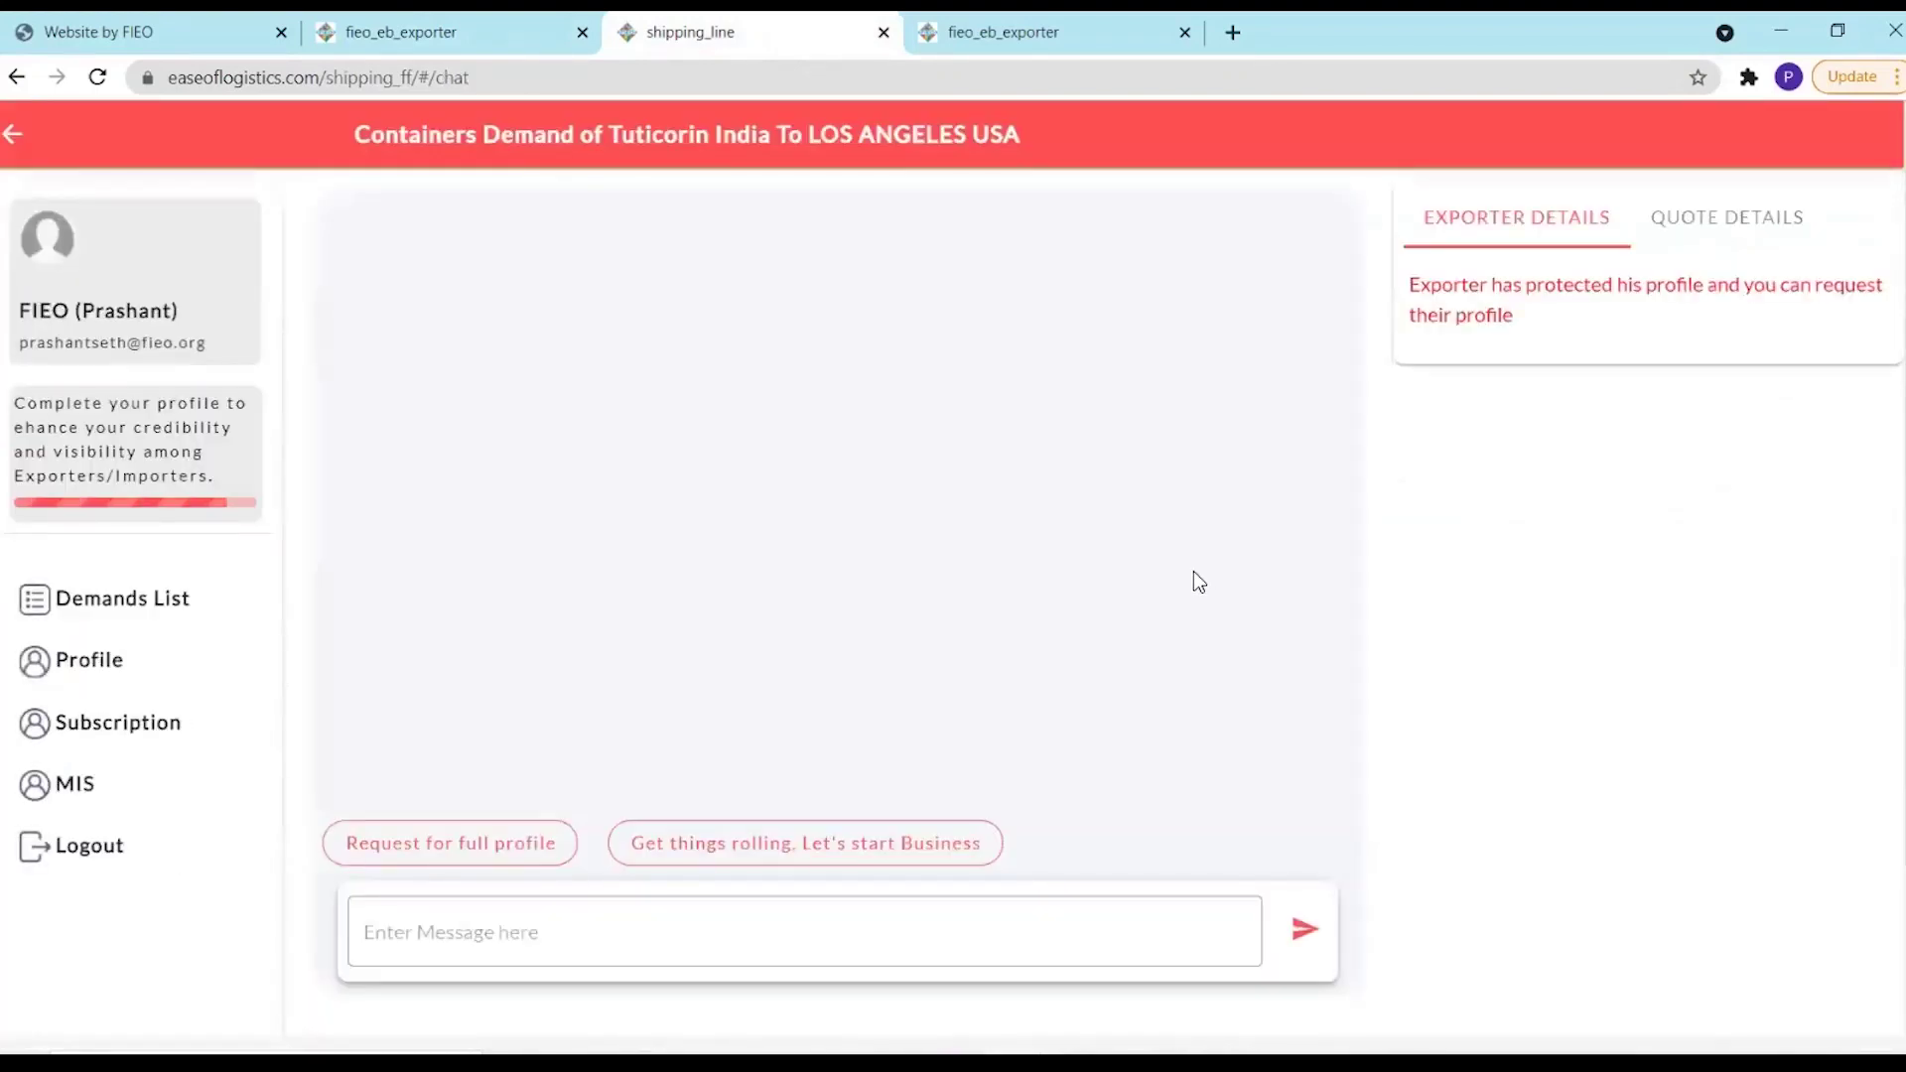
left_click(631, 941)
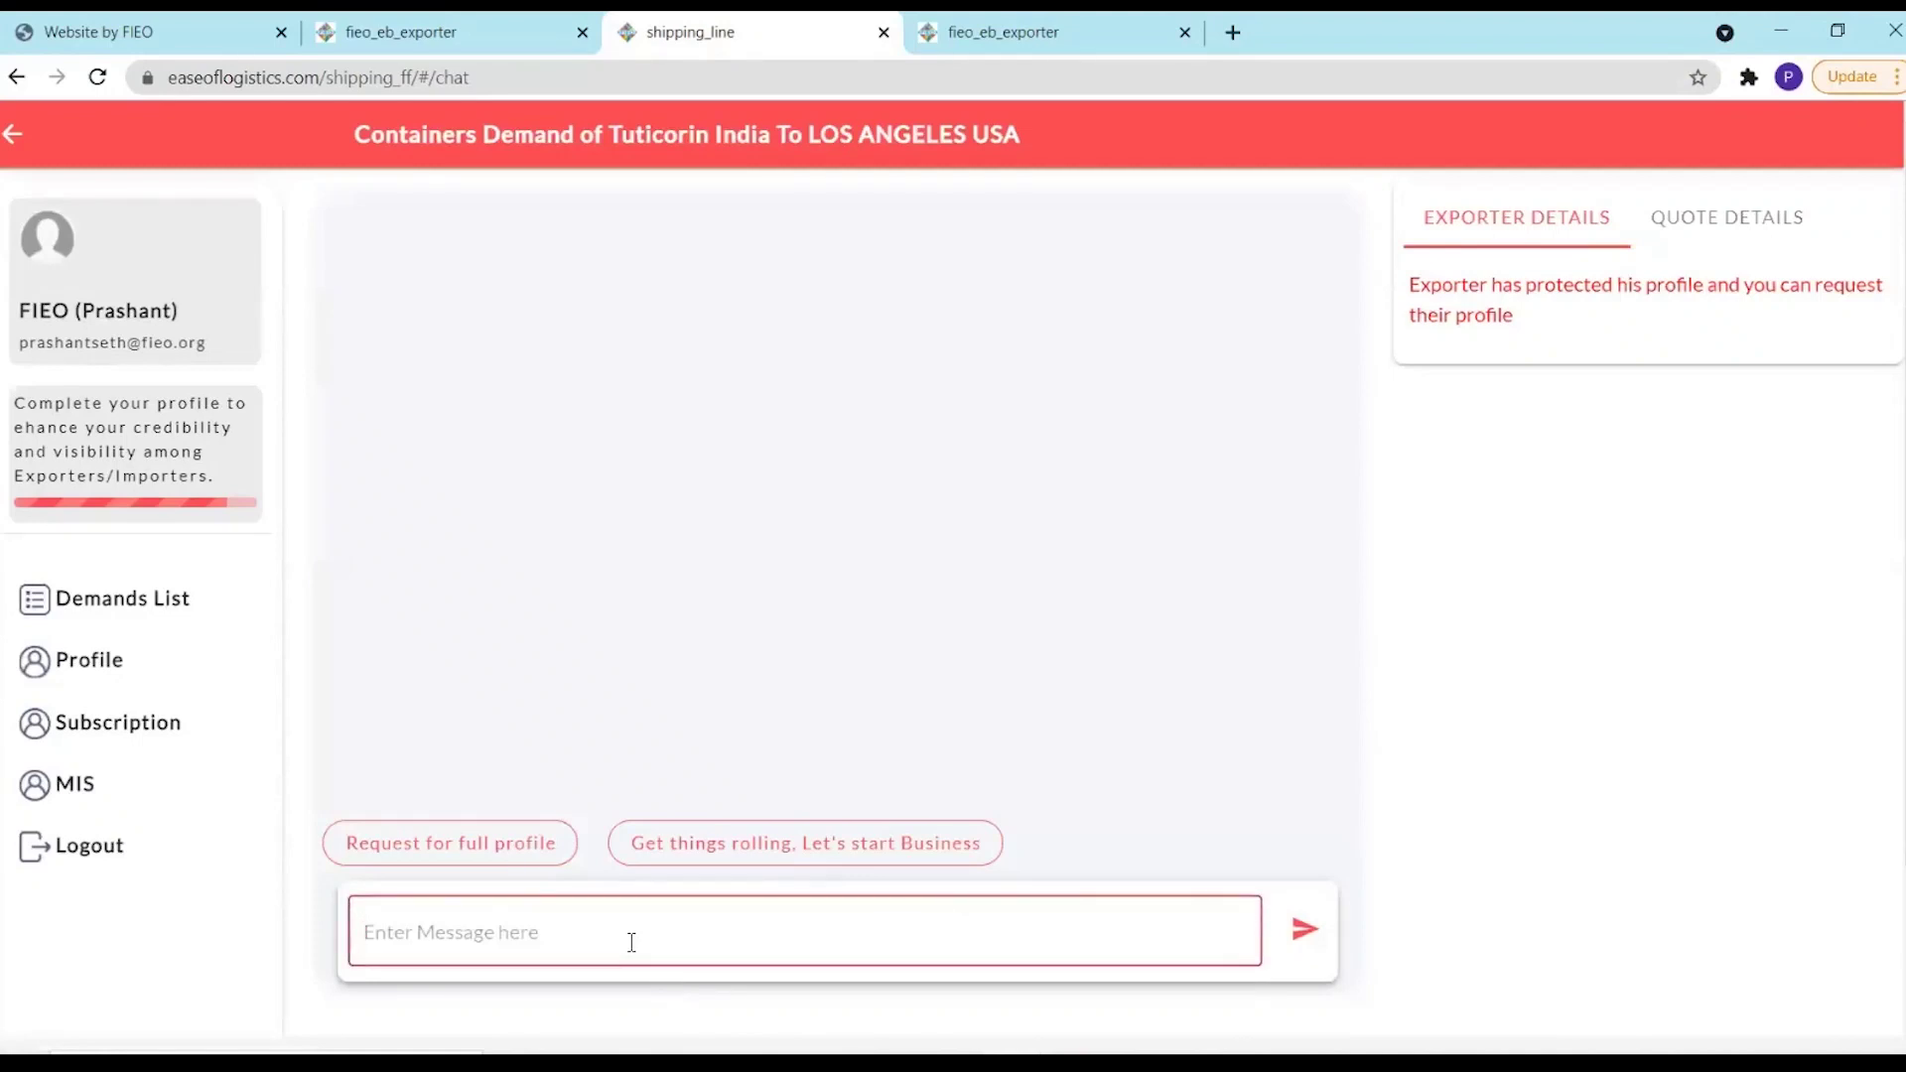
type("what is your view on ou")
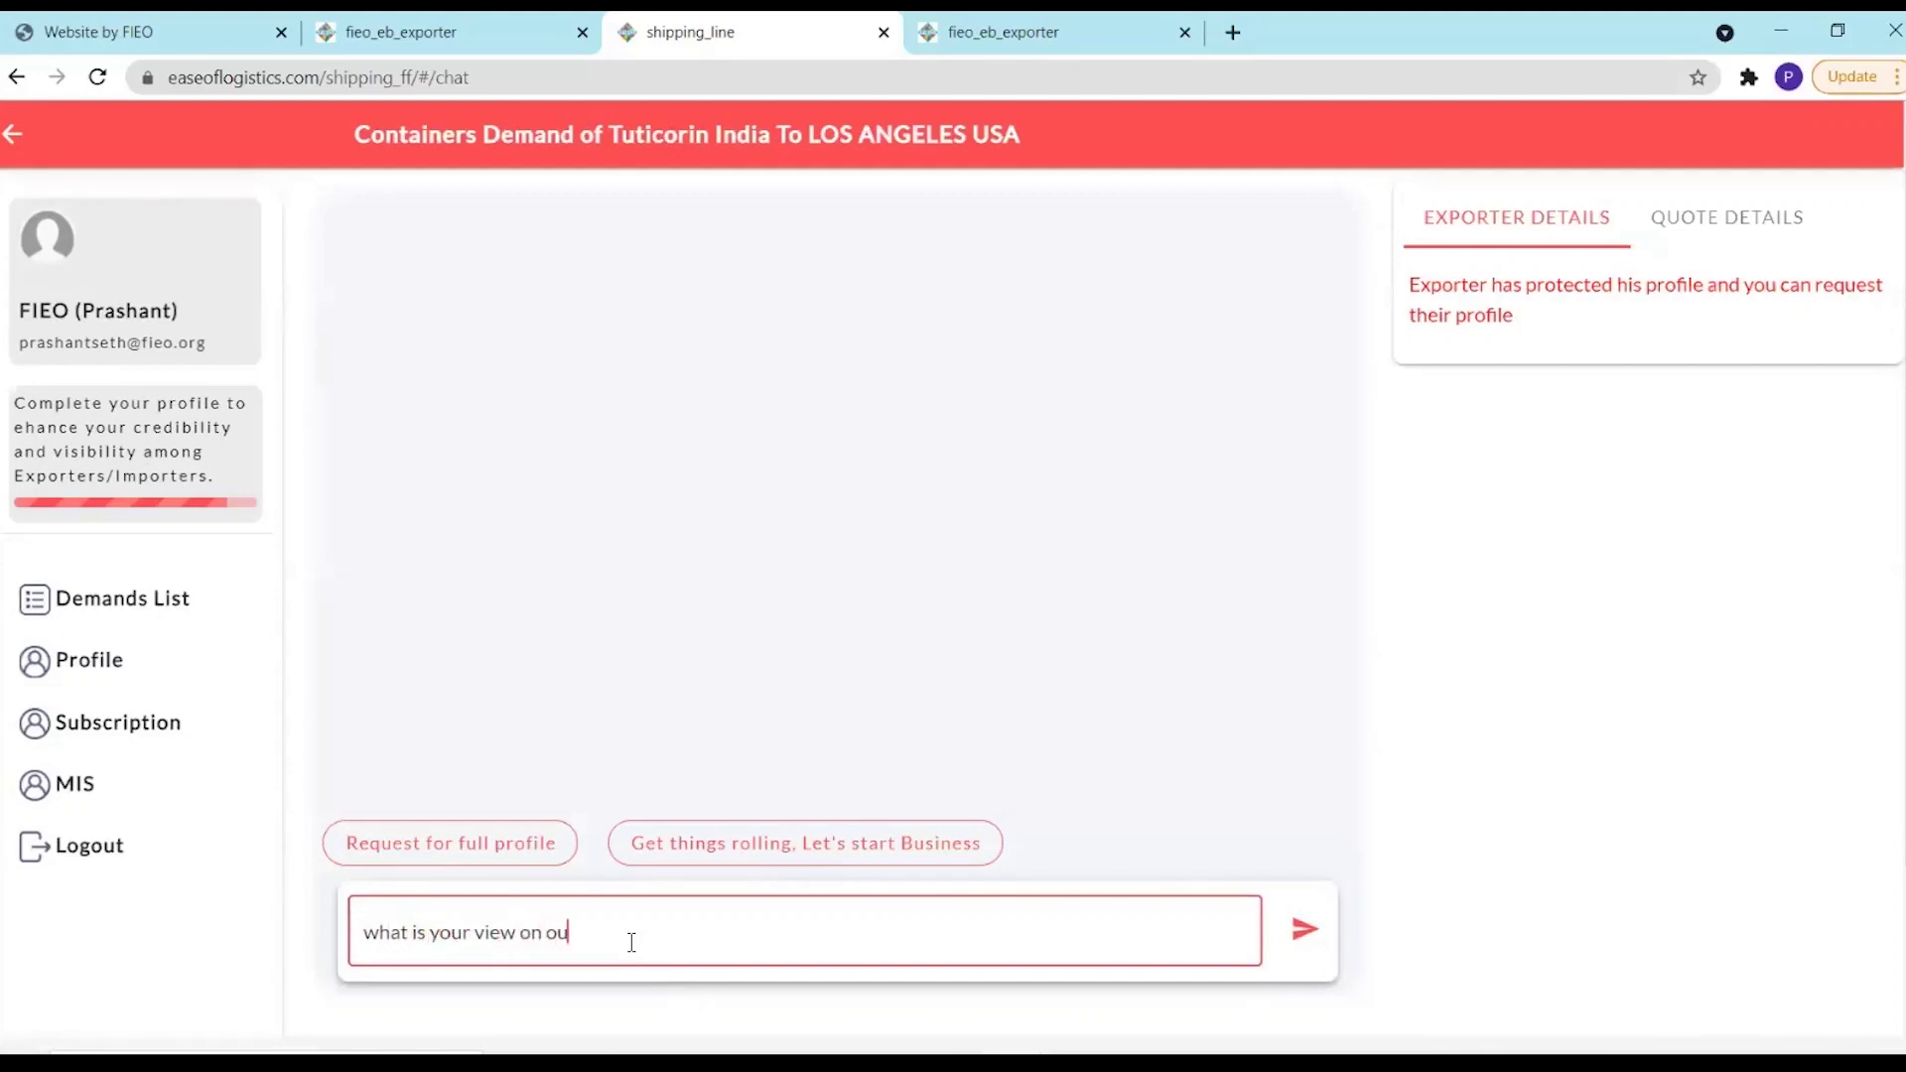
type("r offer")
key("Return")
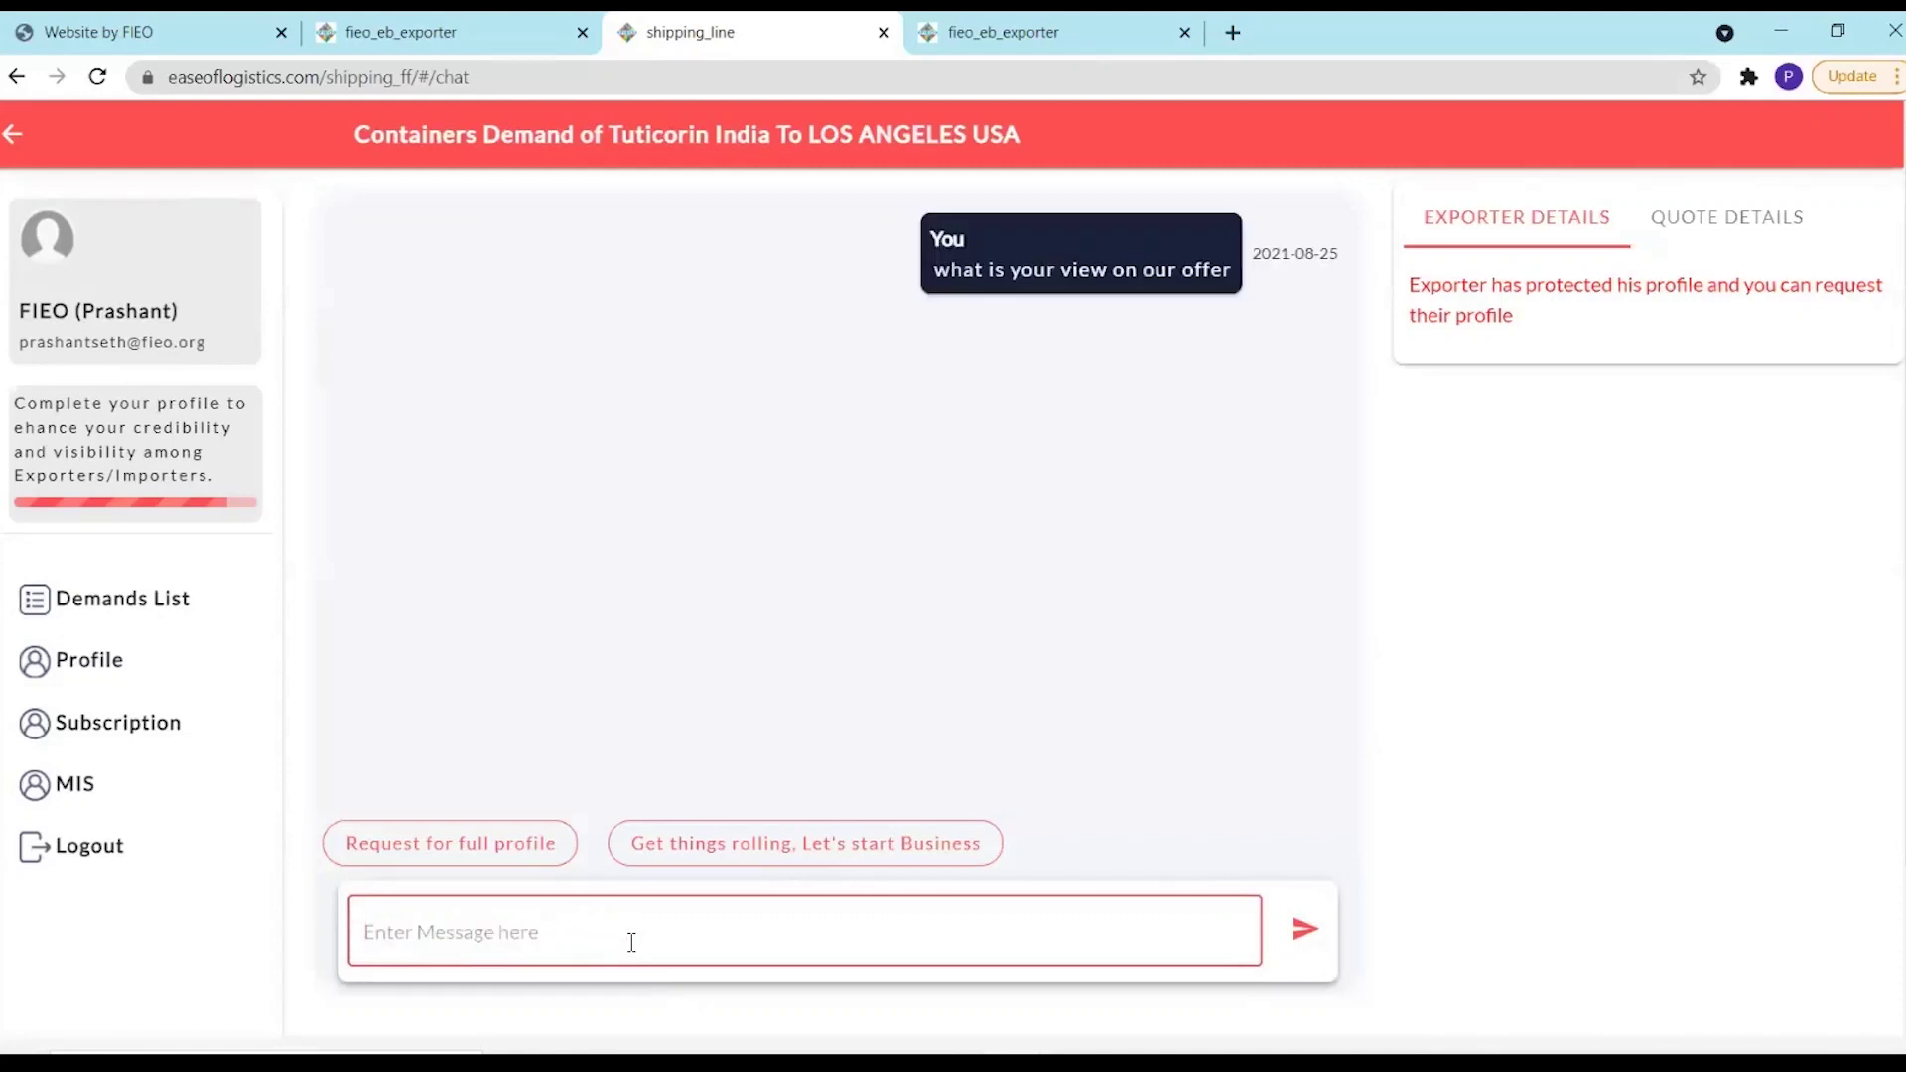
Switch to the exporter portal, refresh the quotes in progress, and open the Tuticorin to Los Angeles chat with its quote details
left_click(394, 48)
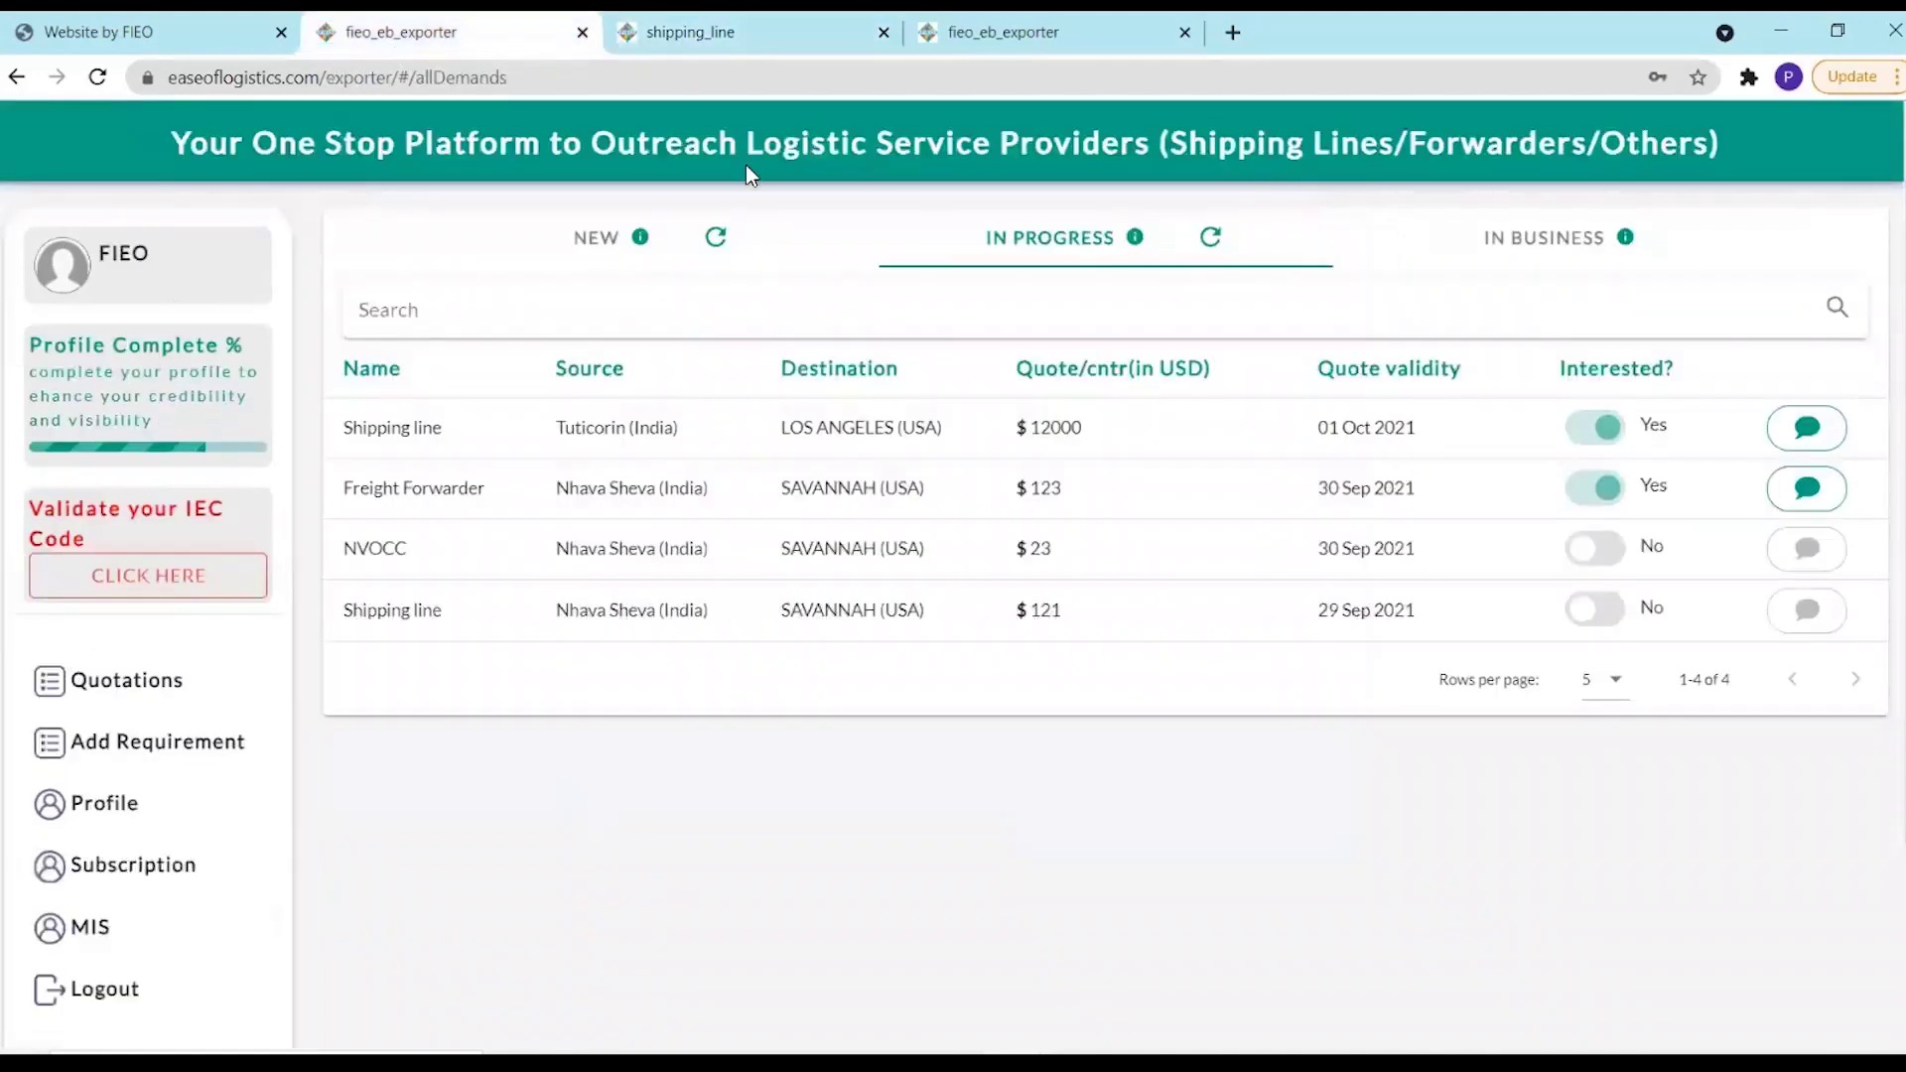
left_click(1212, 240)
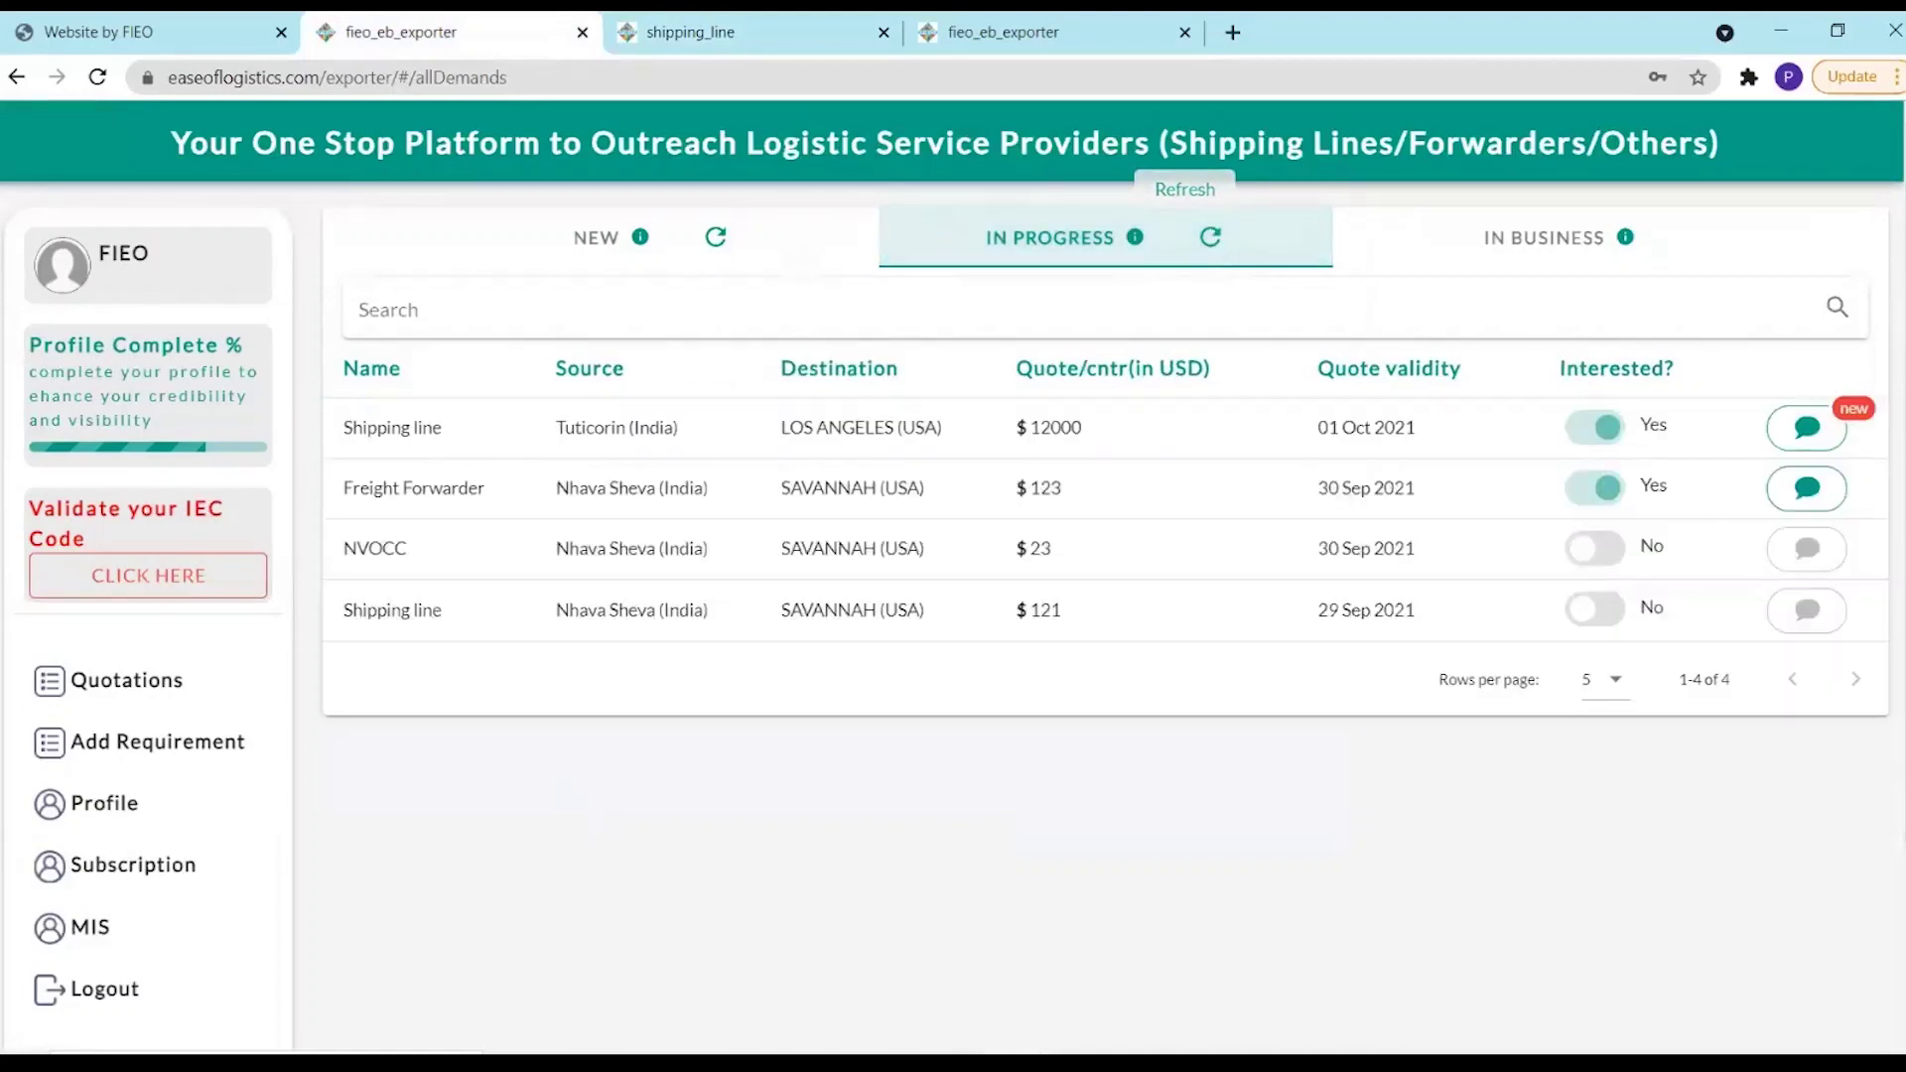
left_click(1807, 428)
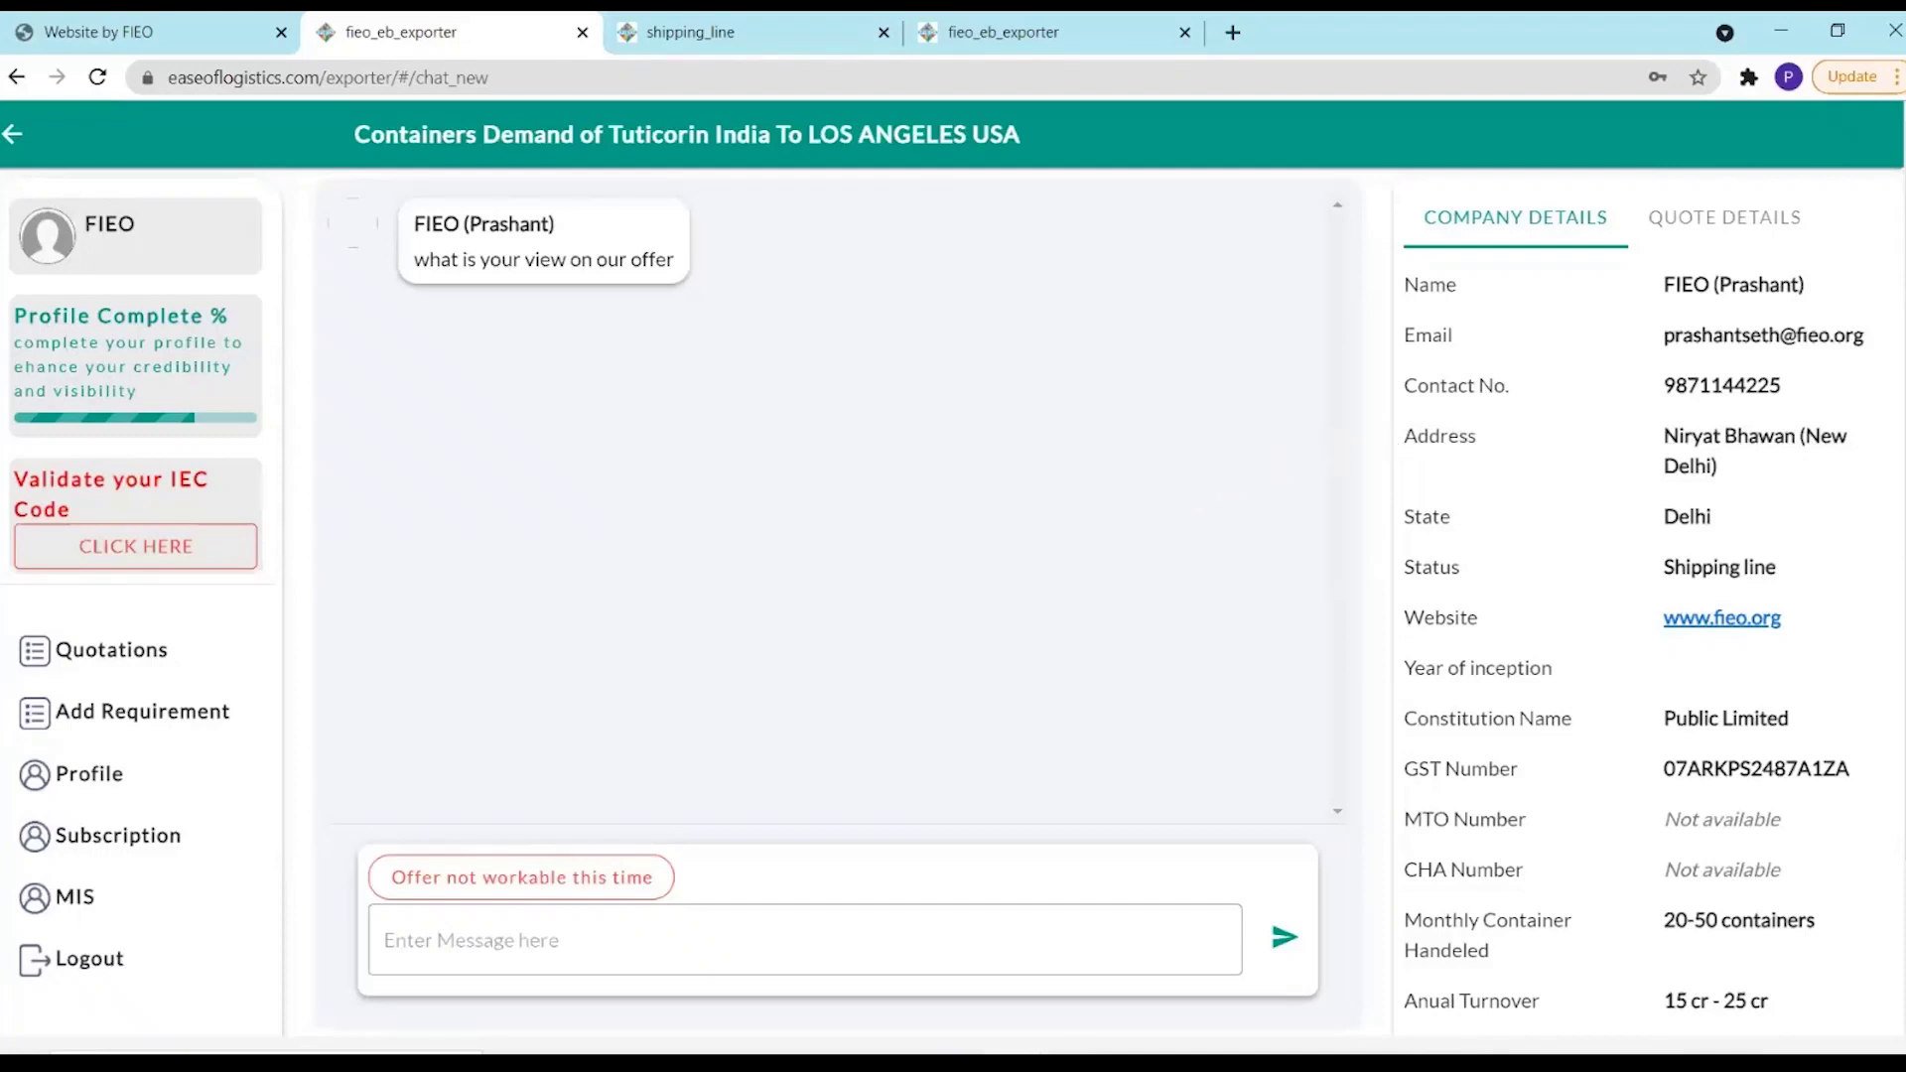
left_click(1724, 218)
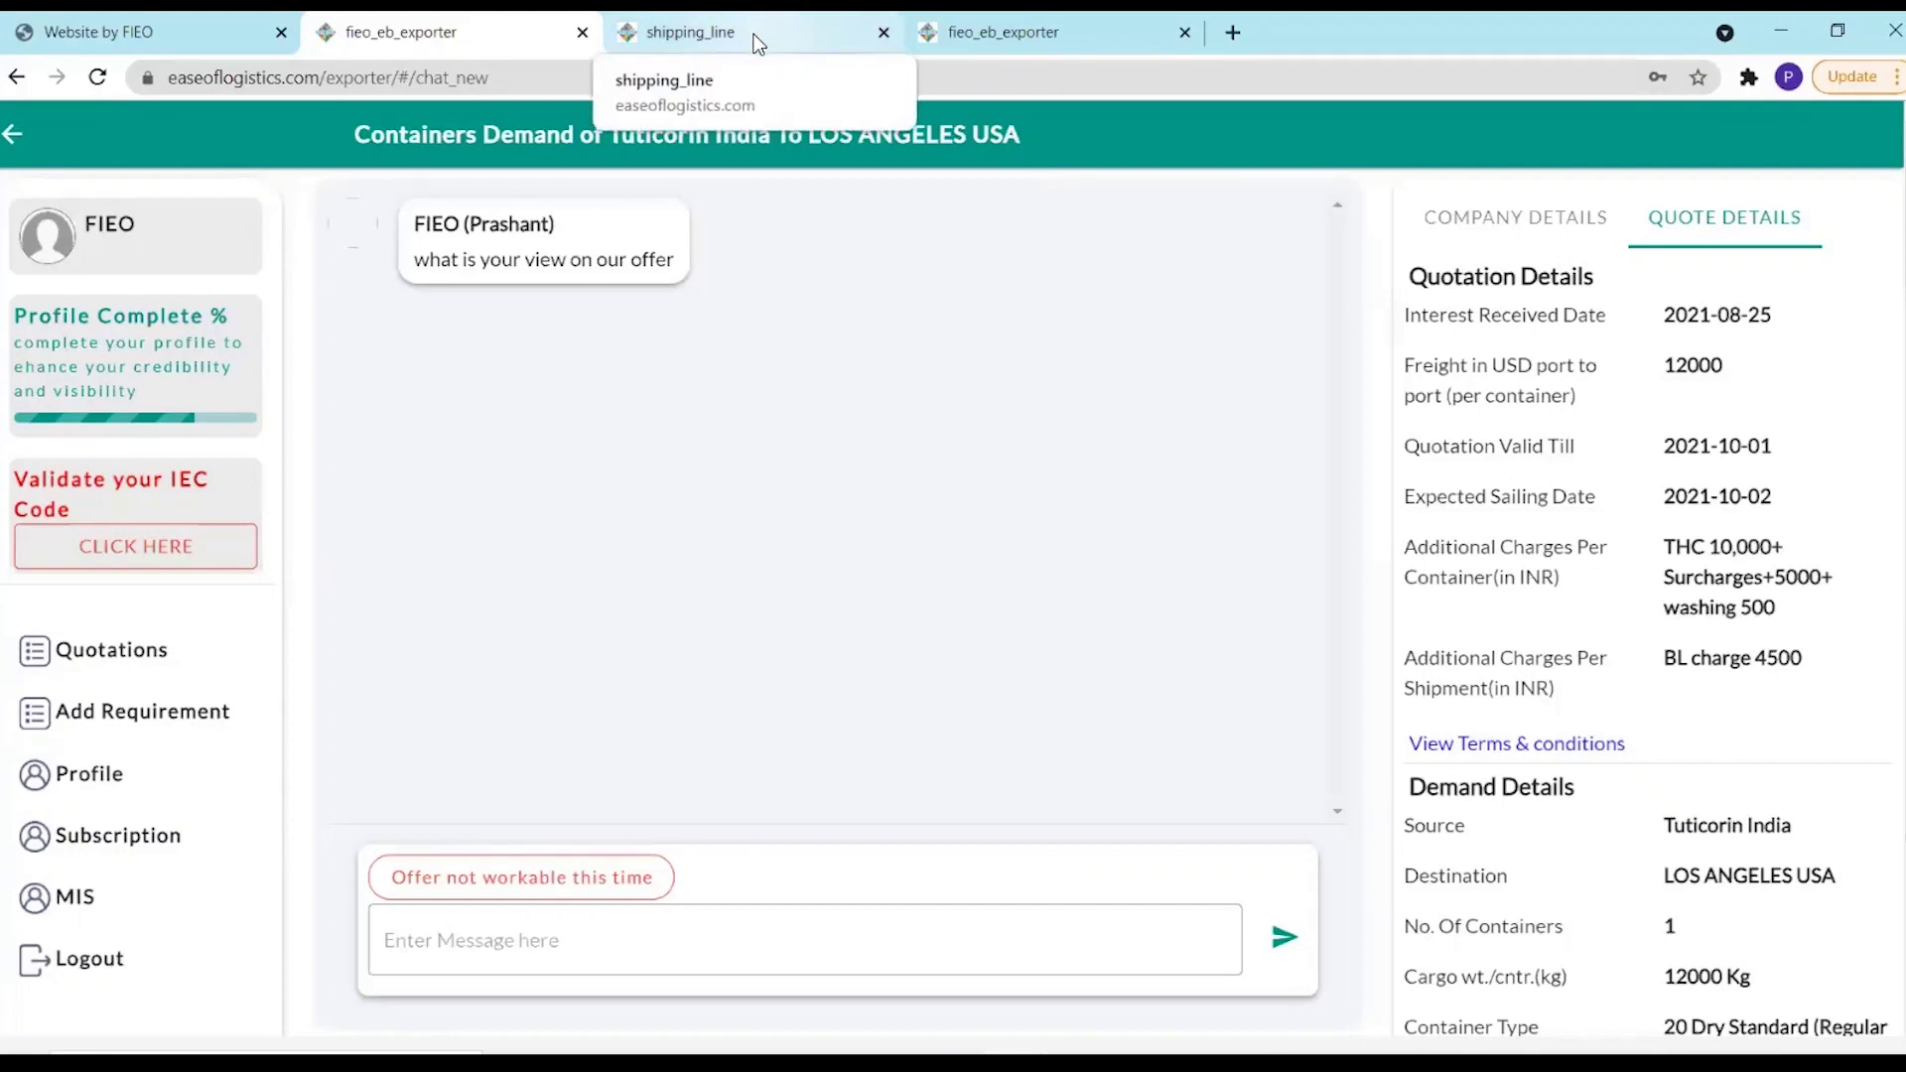
Send the exporter the request to start business from the shipping line portal, and confirm it immediately in the exporter portal's chat
left_click(723, 39)
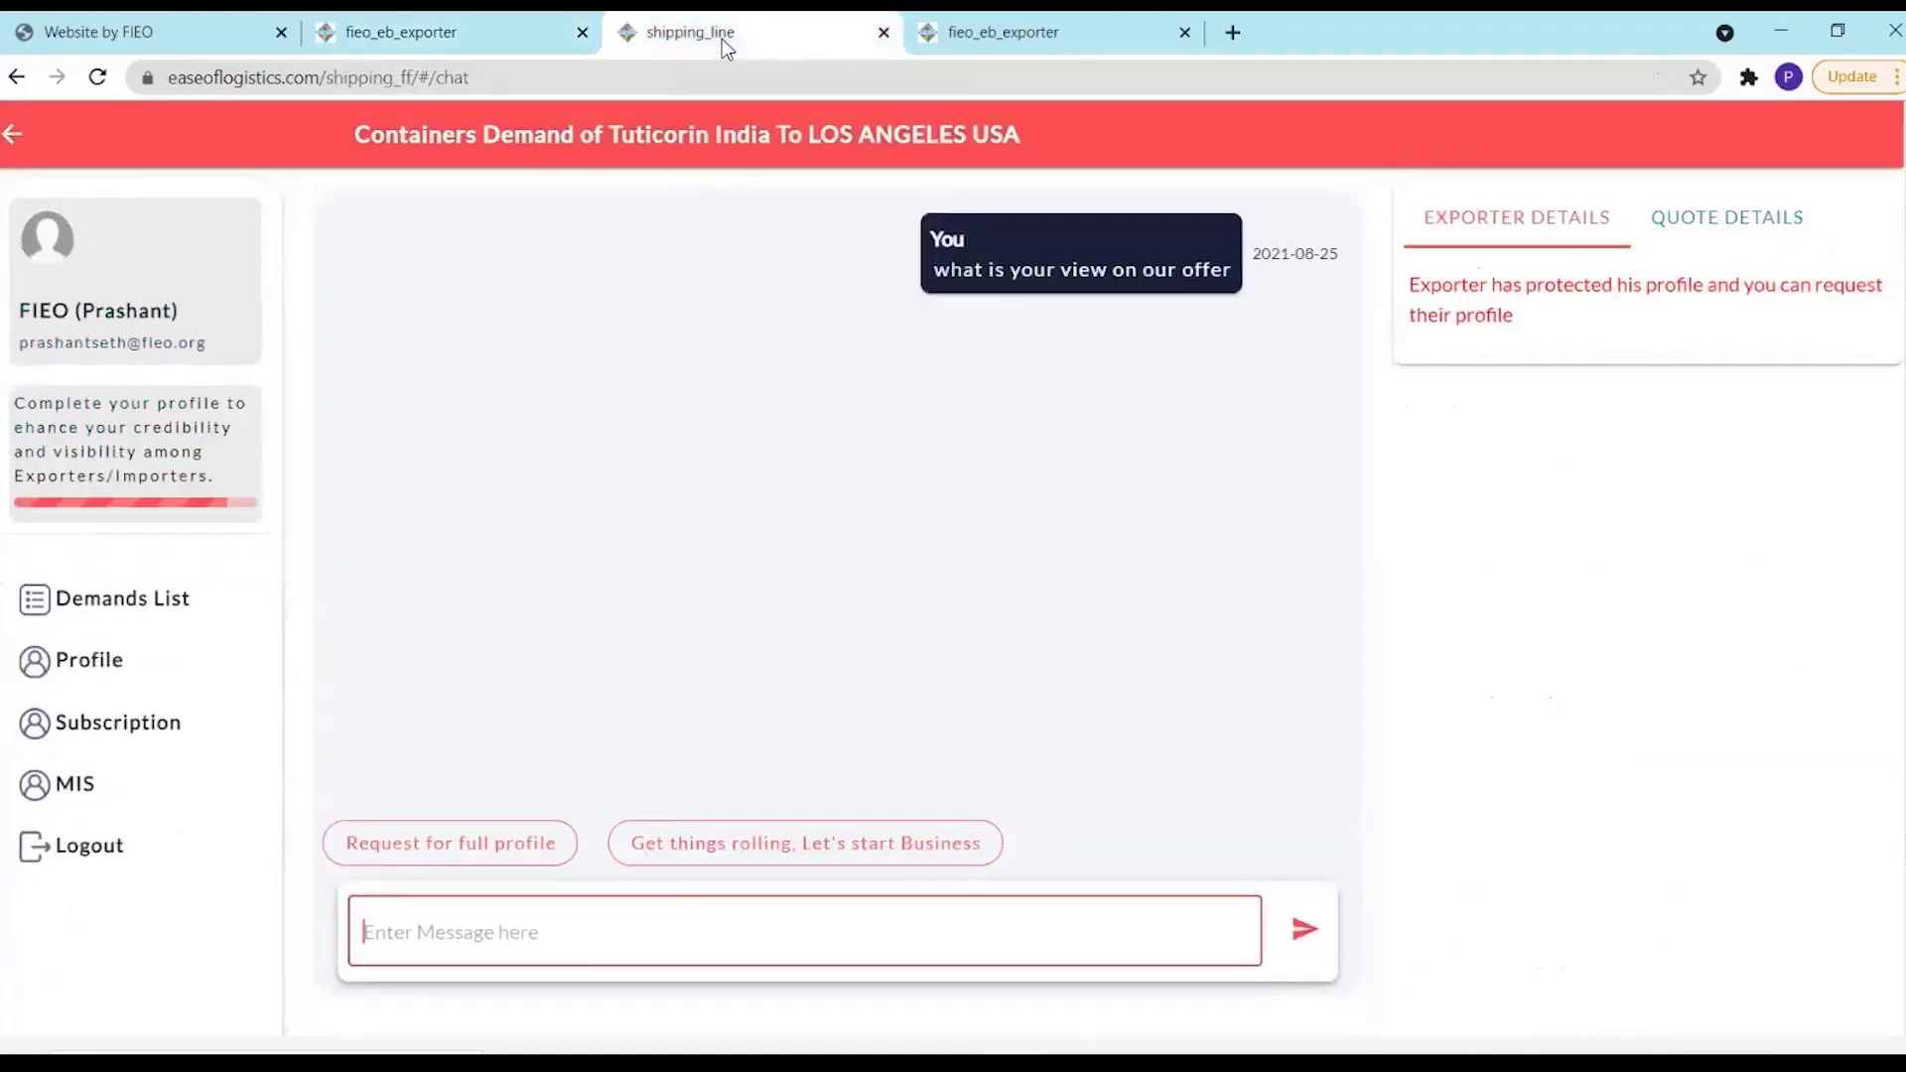
left_click(821, 847)
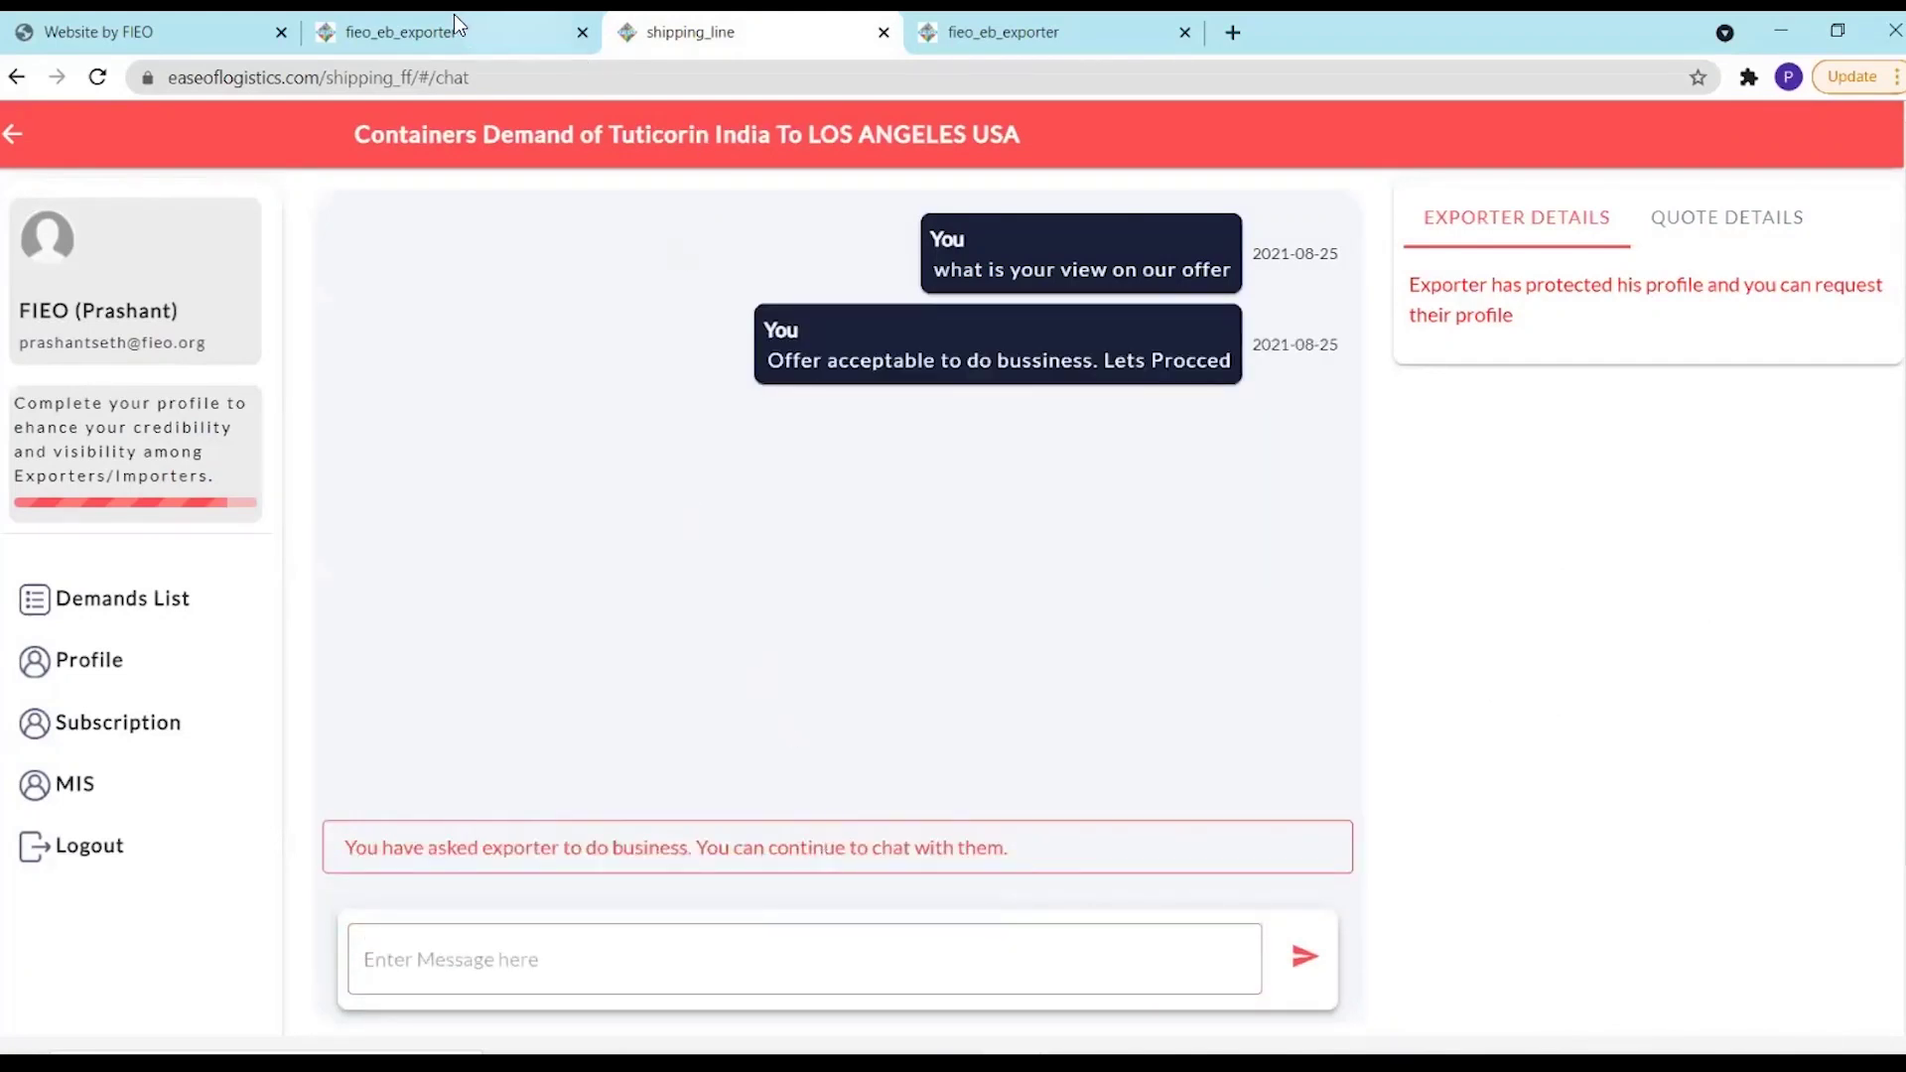
left_click(430, 33)
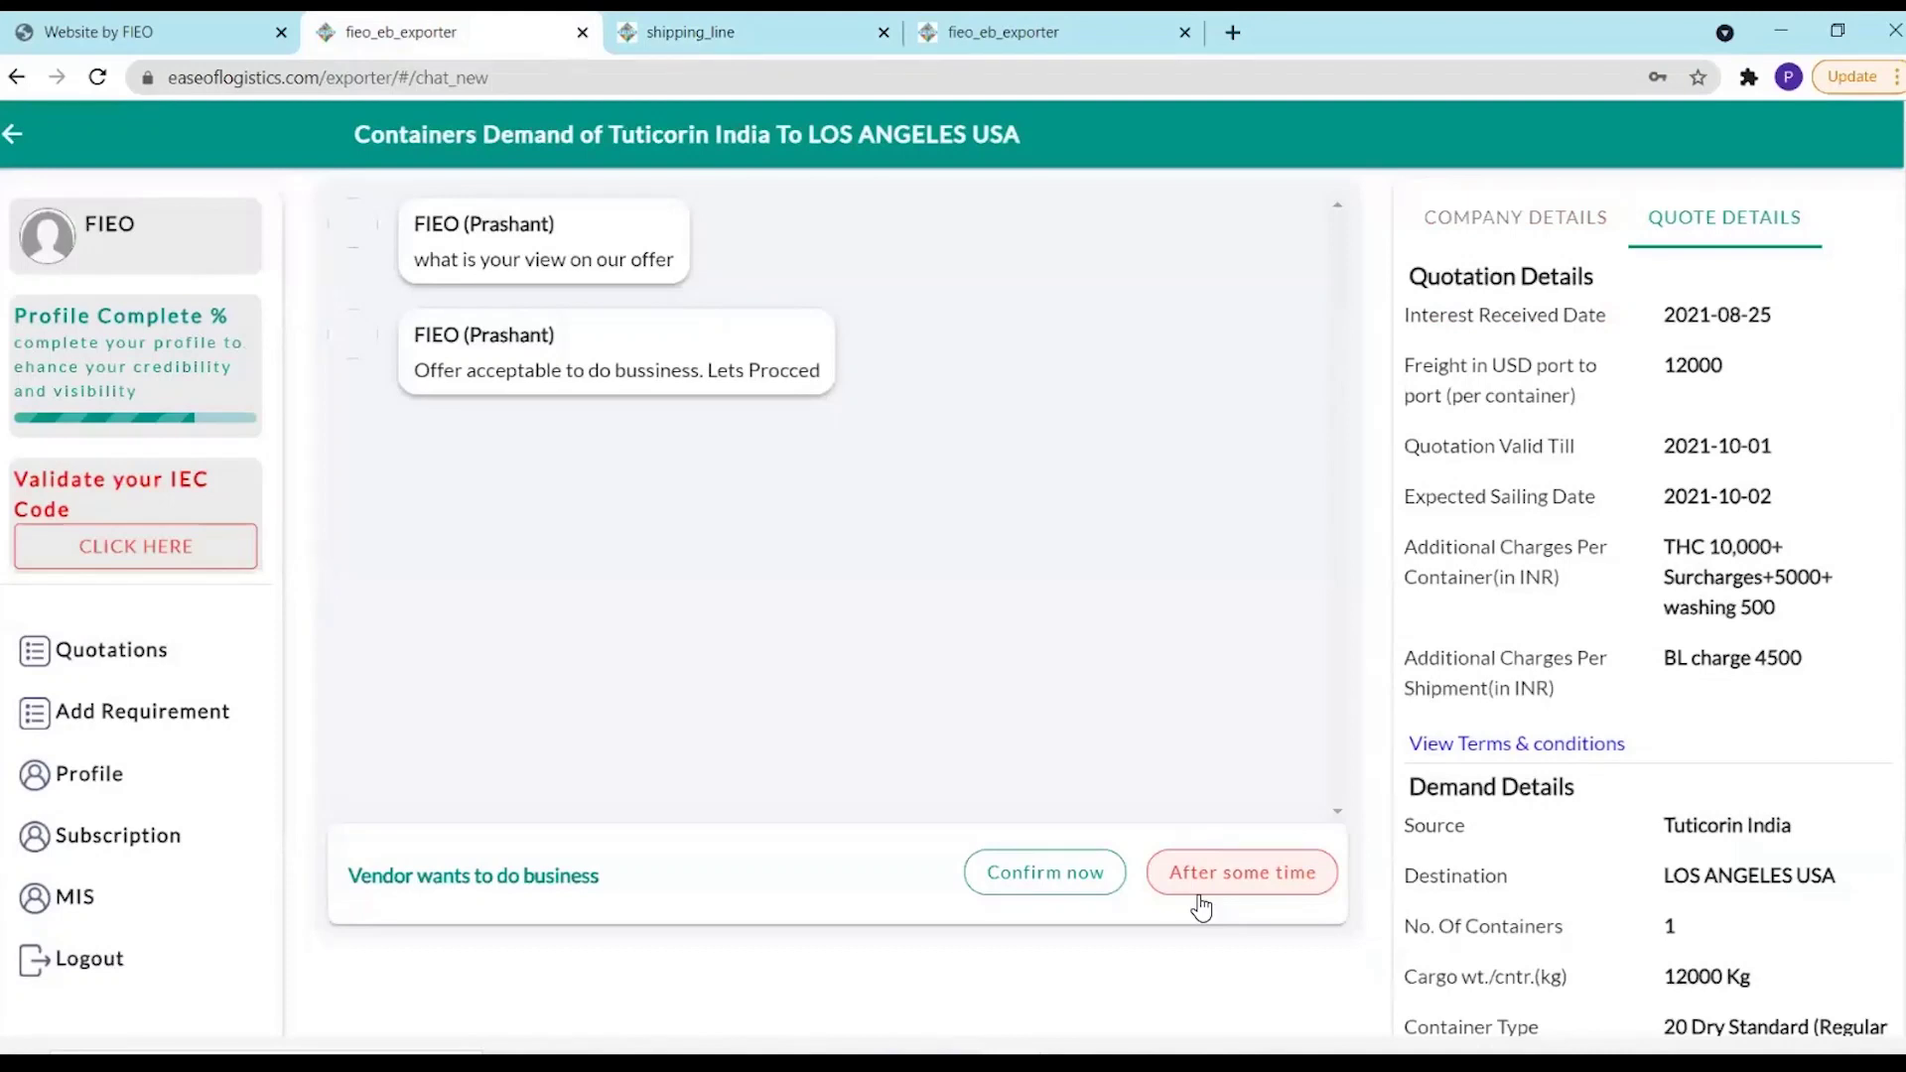
left_click(1087, 879)
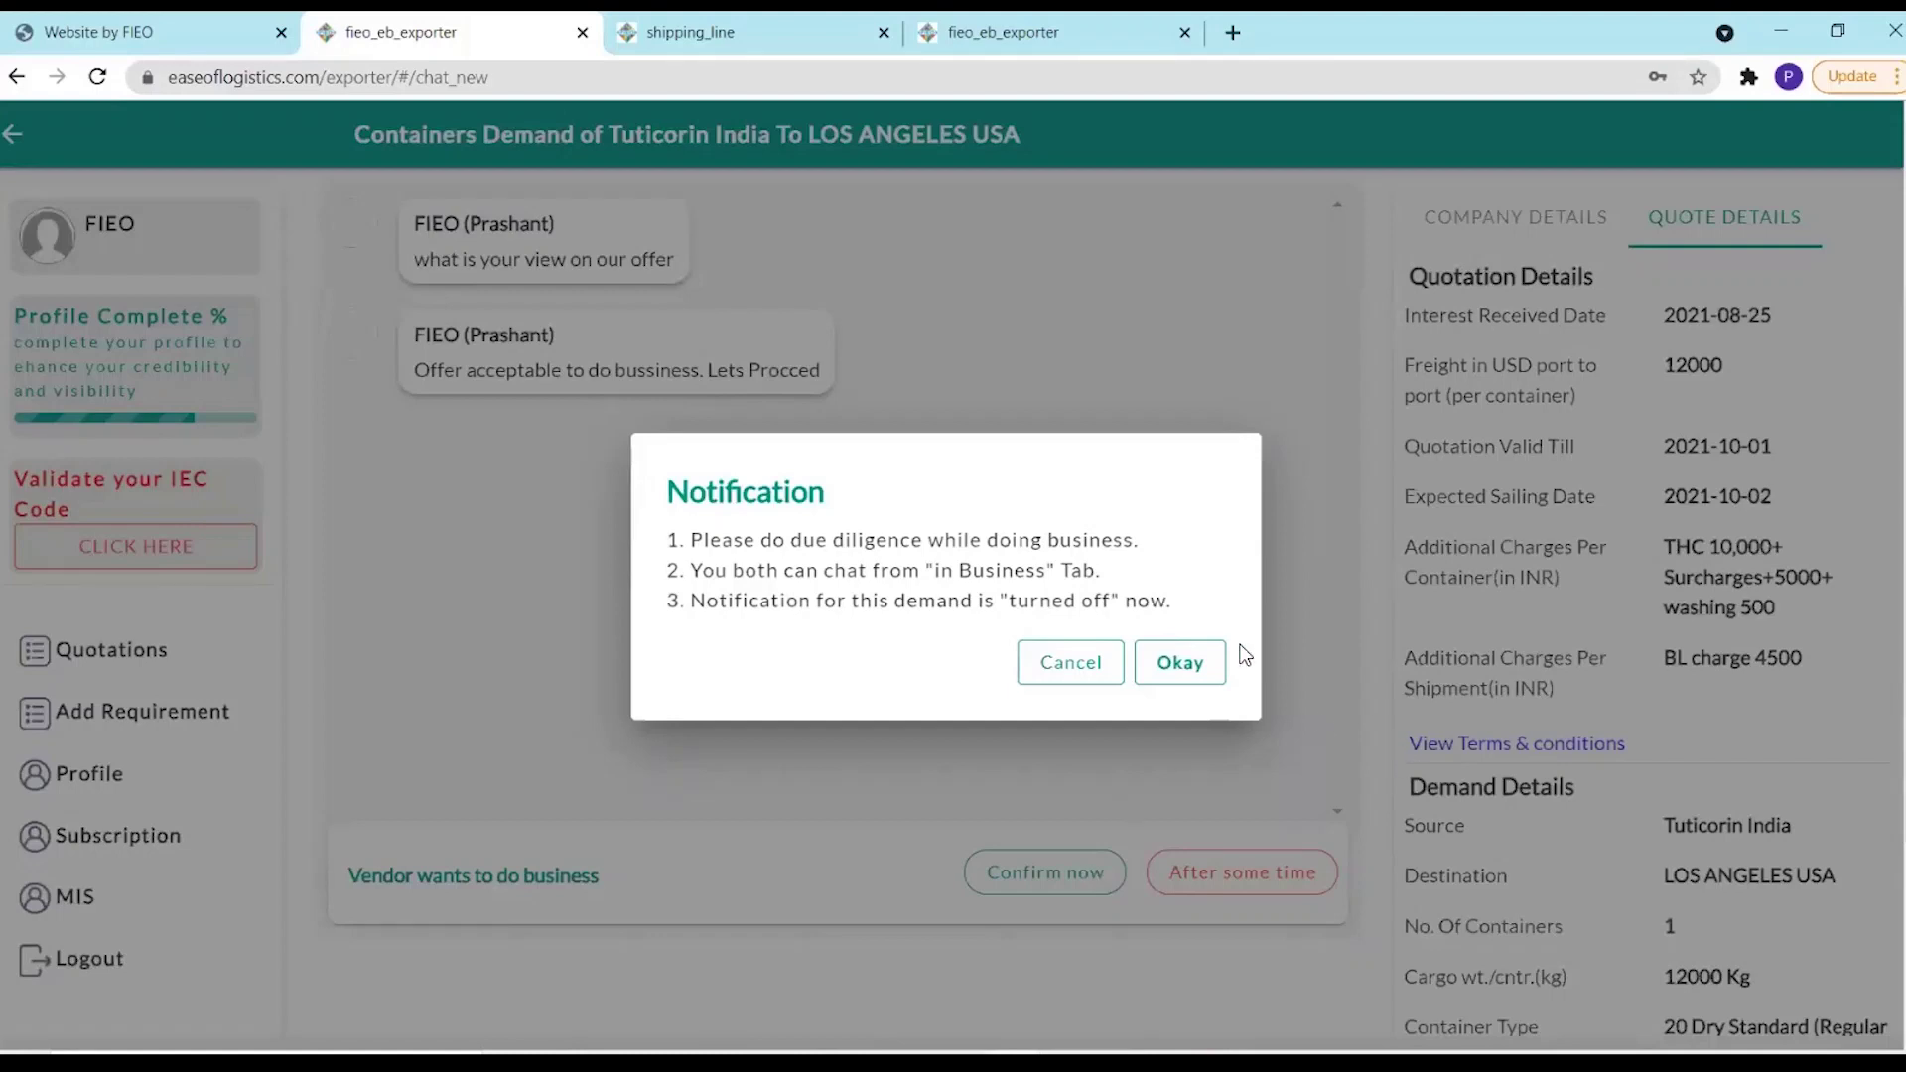
left_click(1189, 667)
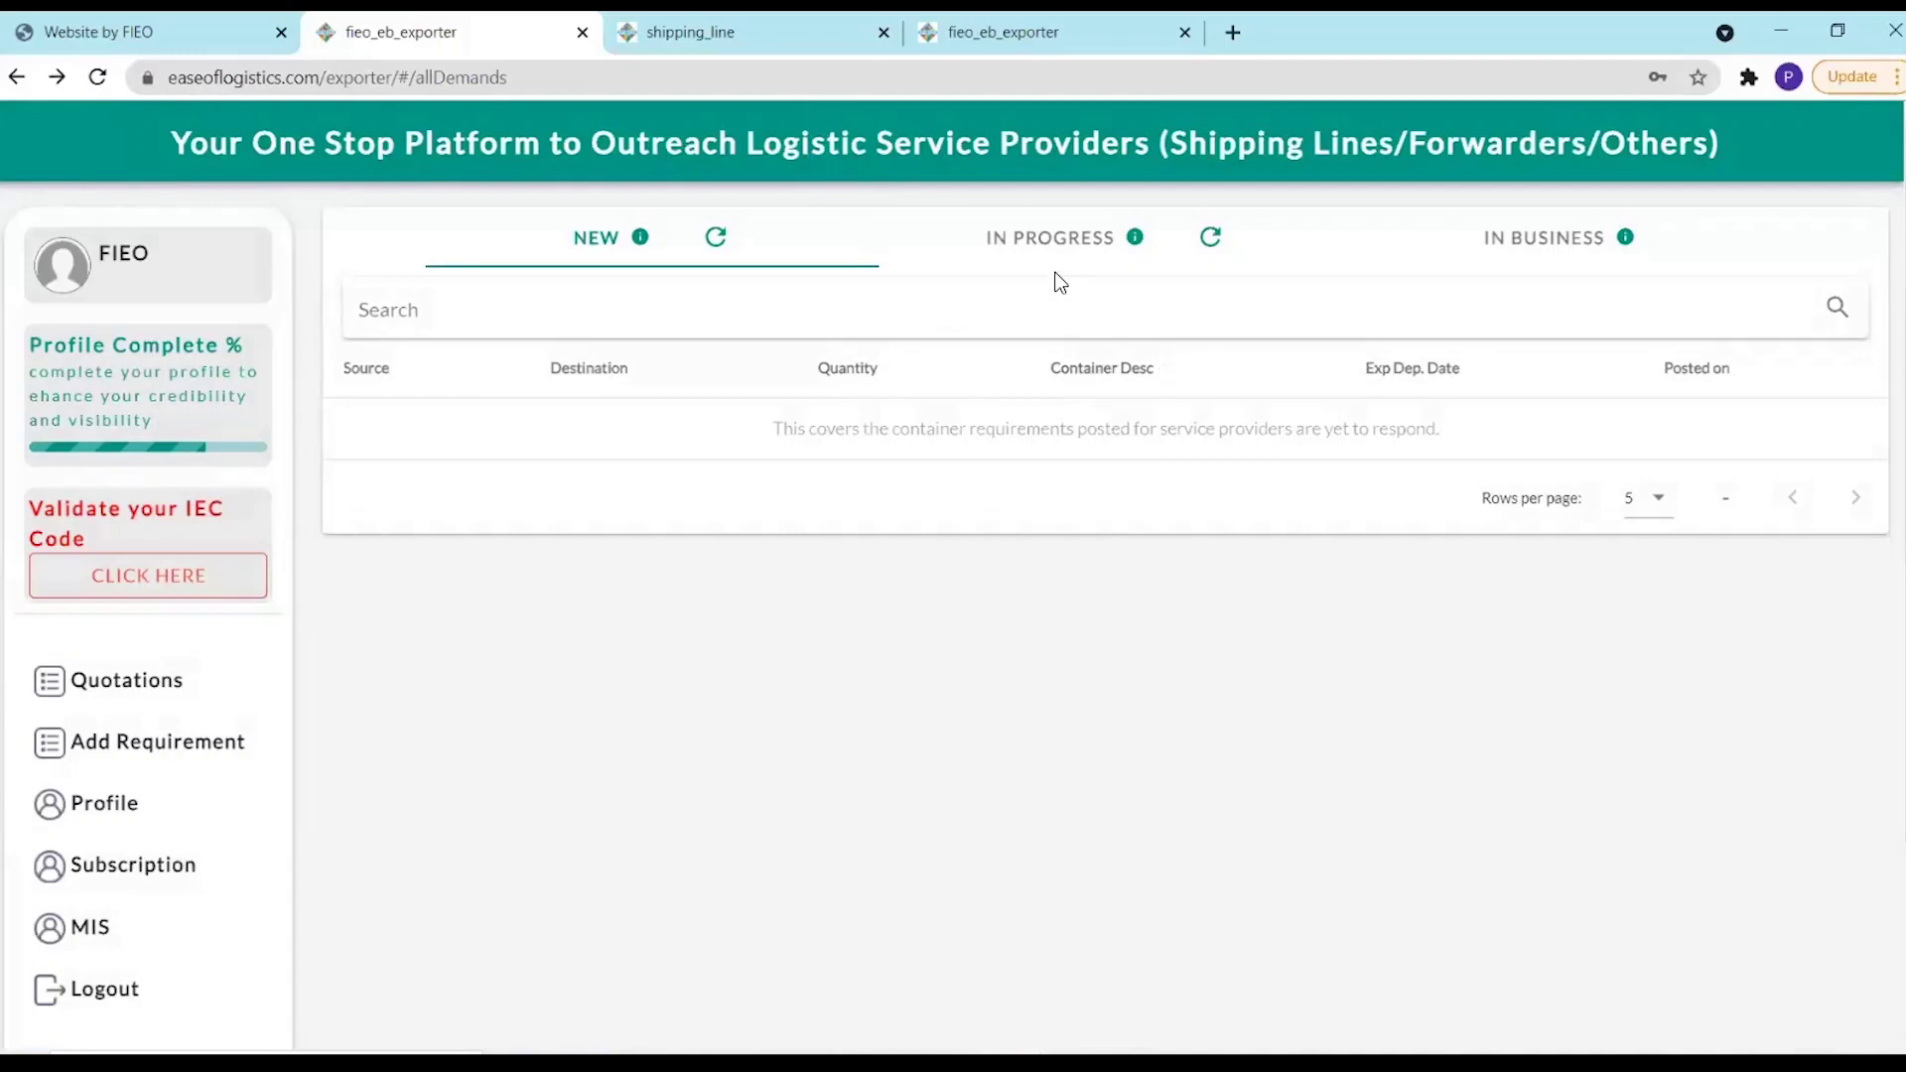
Check the in-business demands in the exporter portal and in the shipping line portal's demands list
left_click(1509, 238)
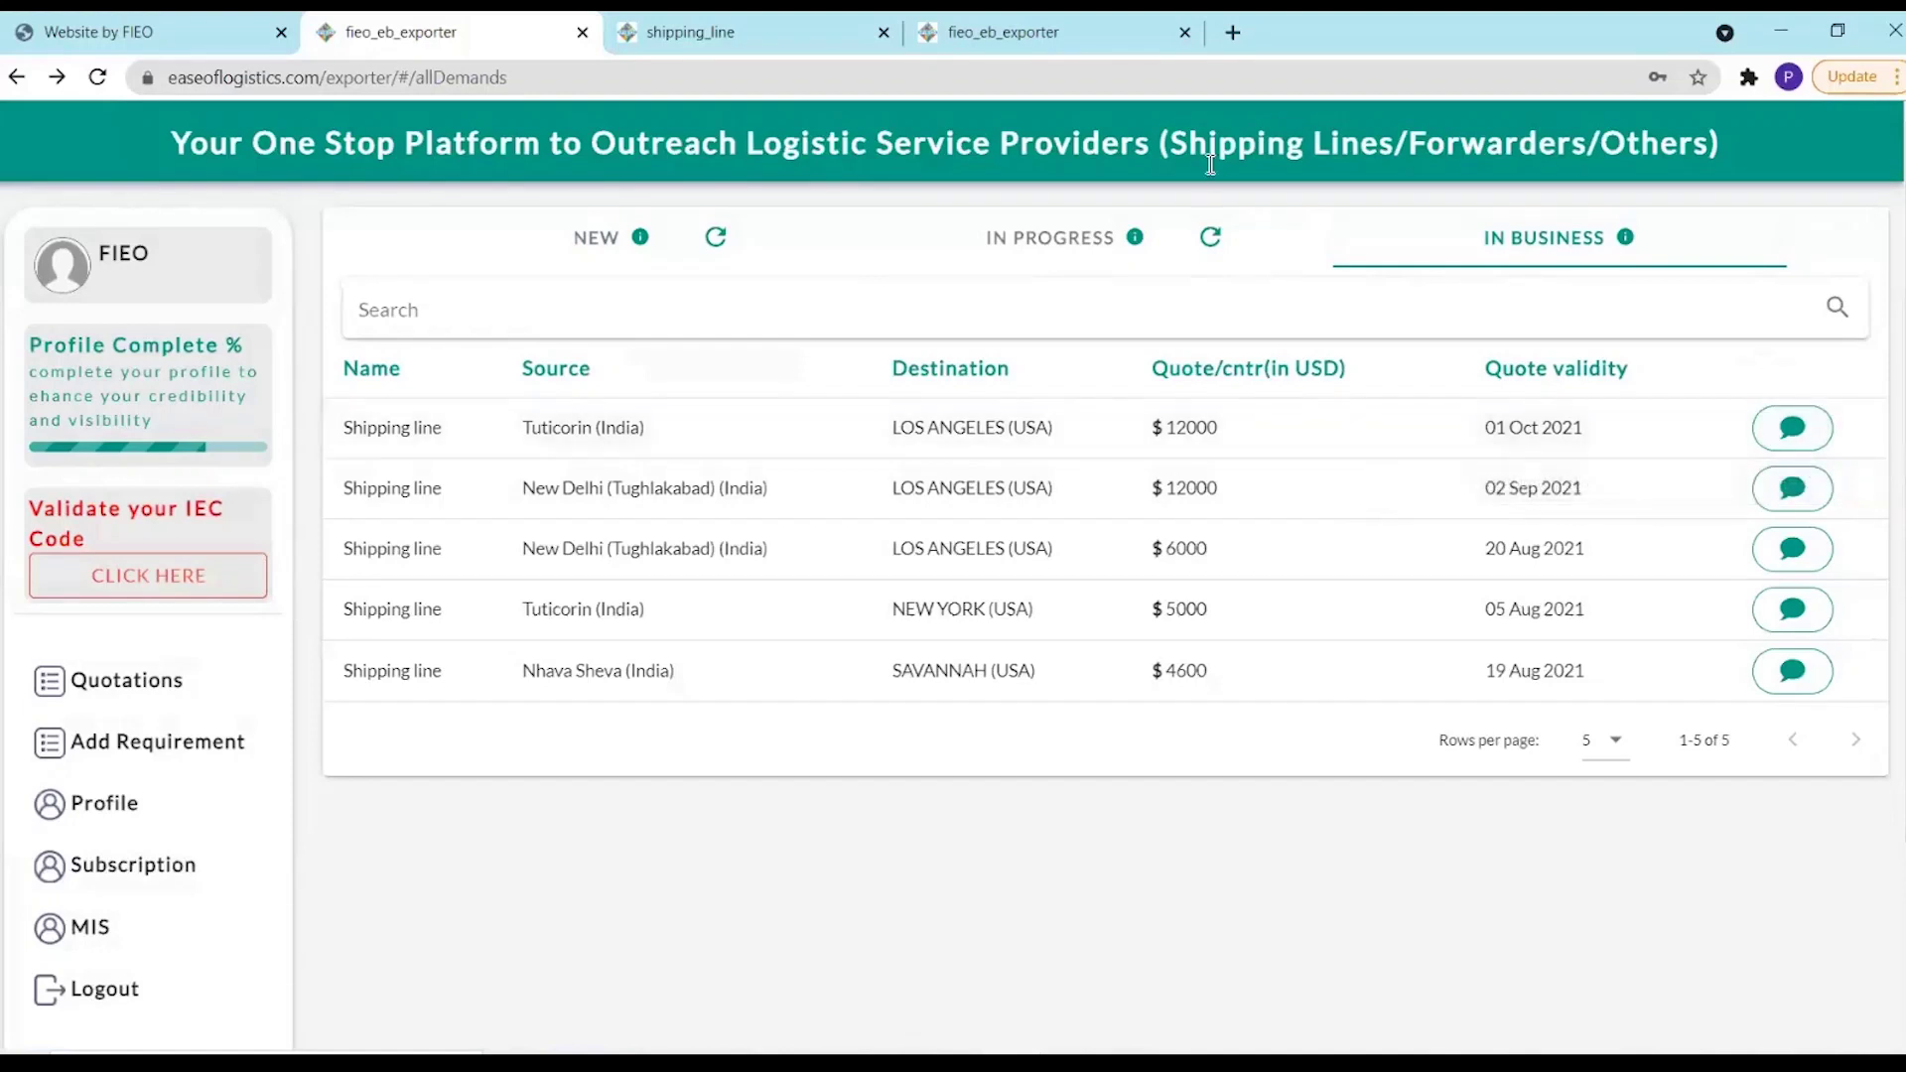
left_click(776, 34)
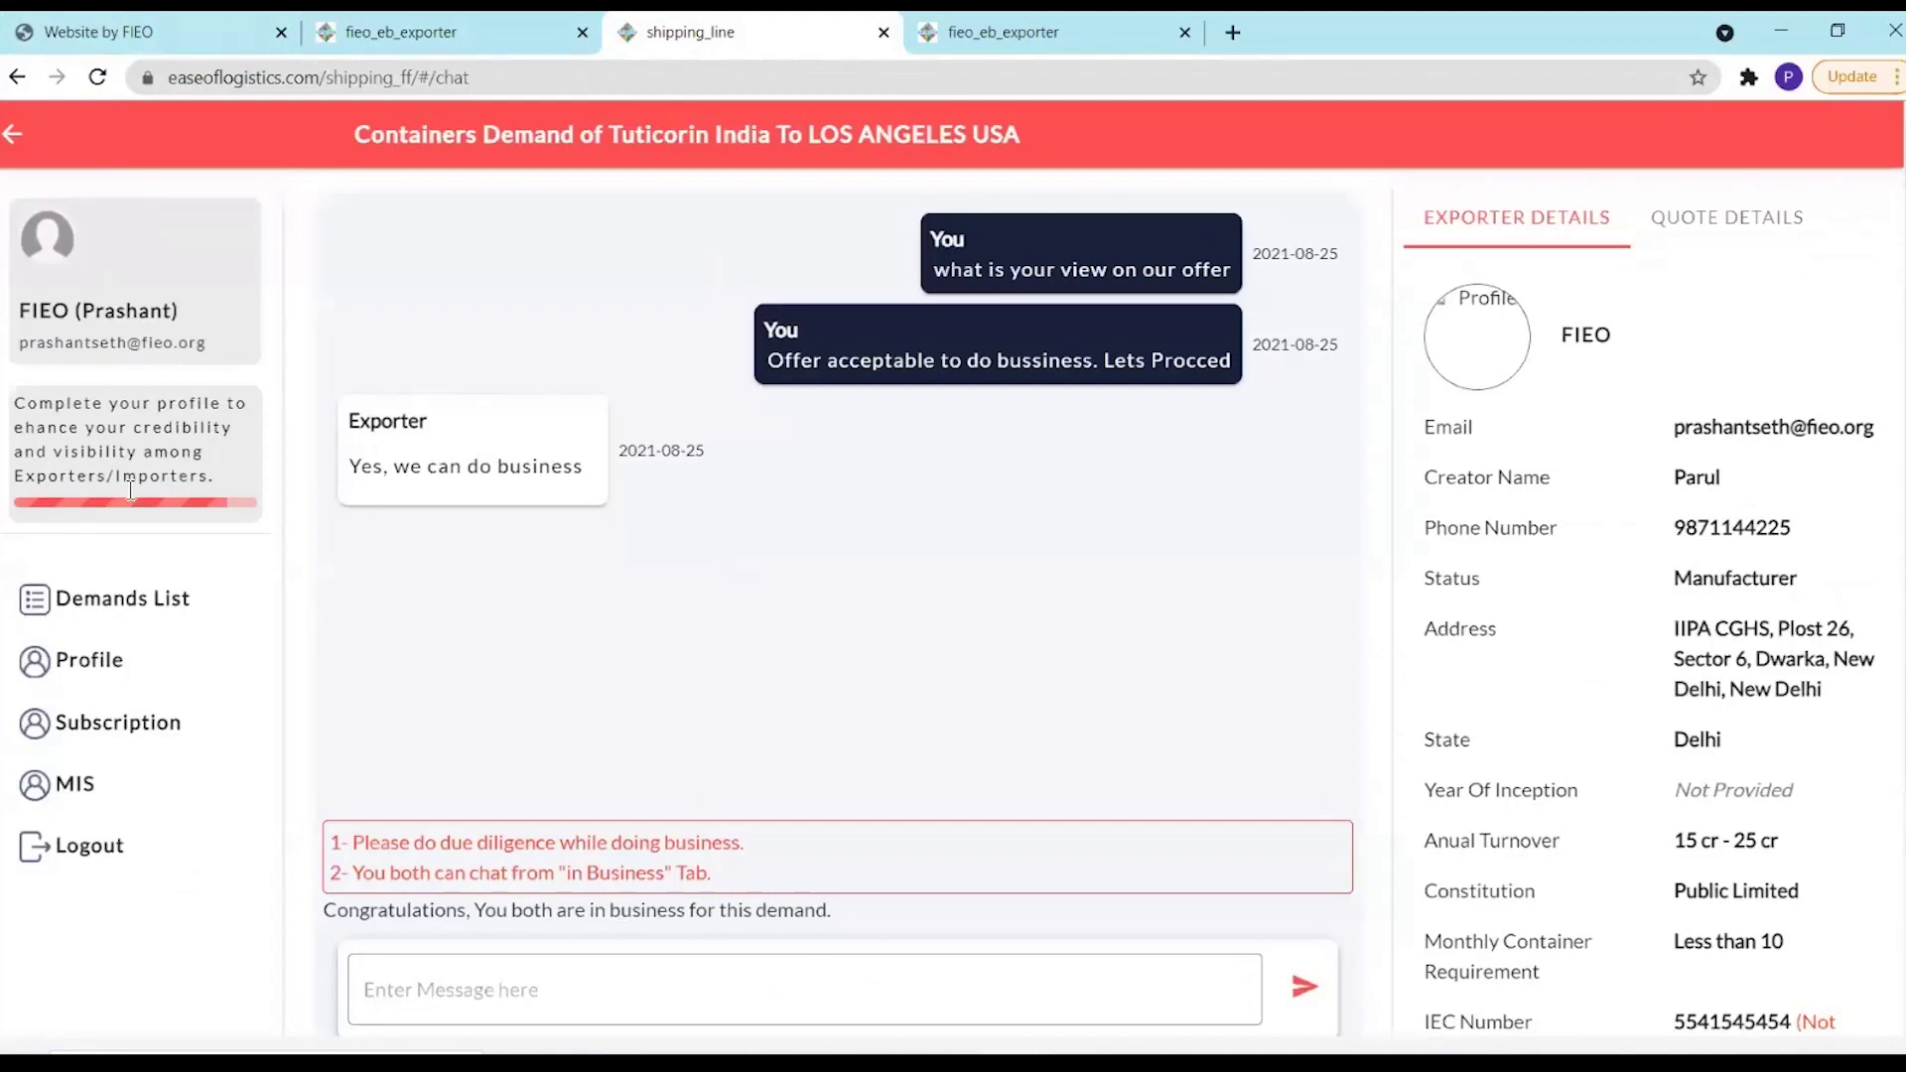
left_click(138, 608)
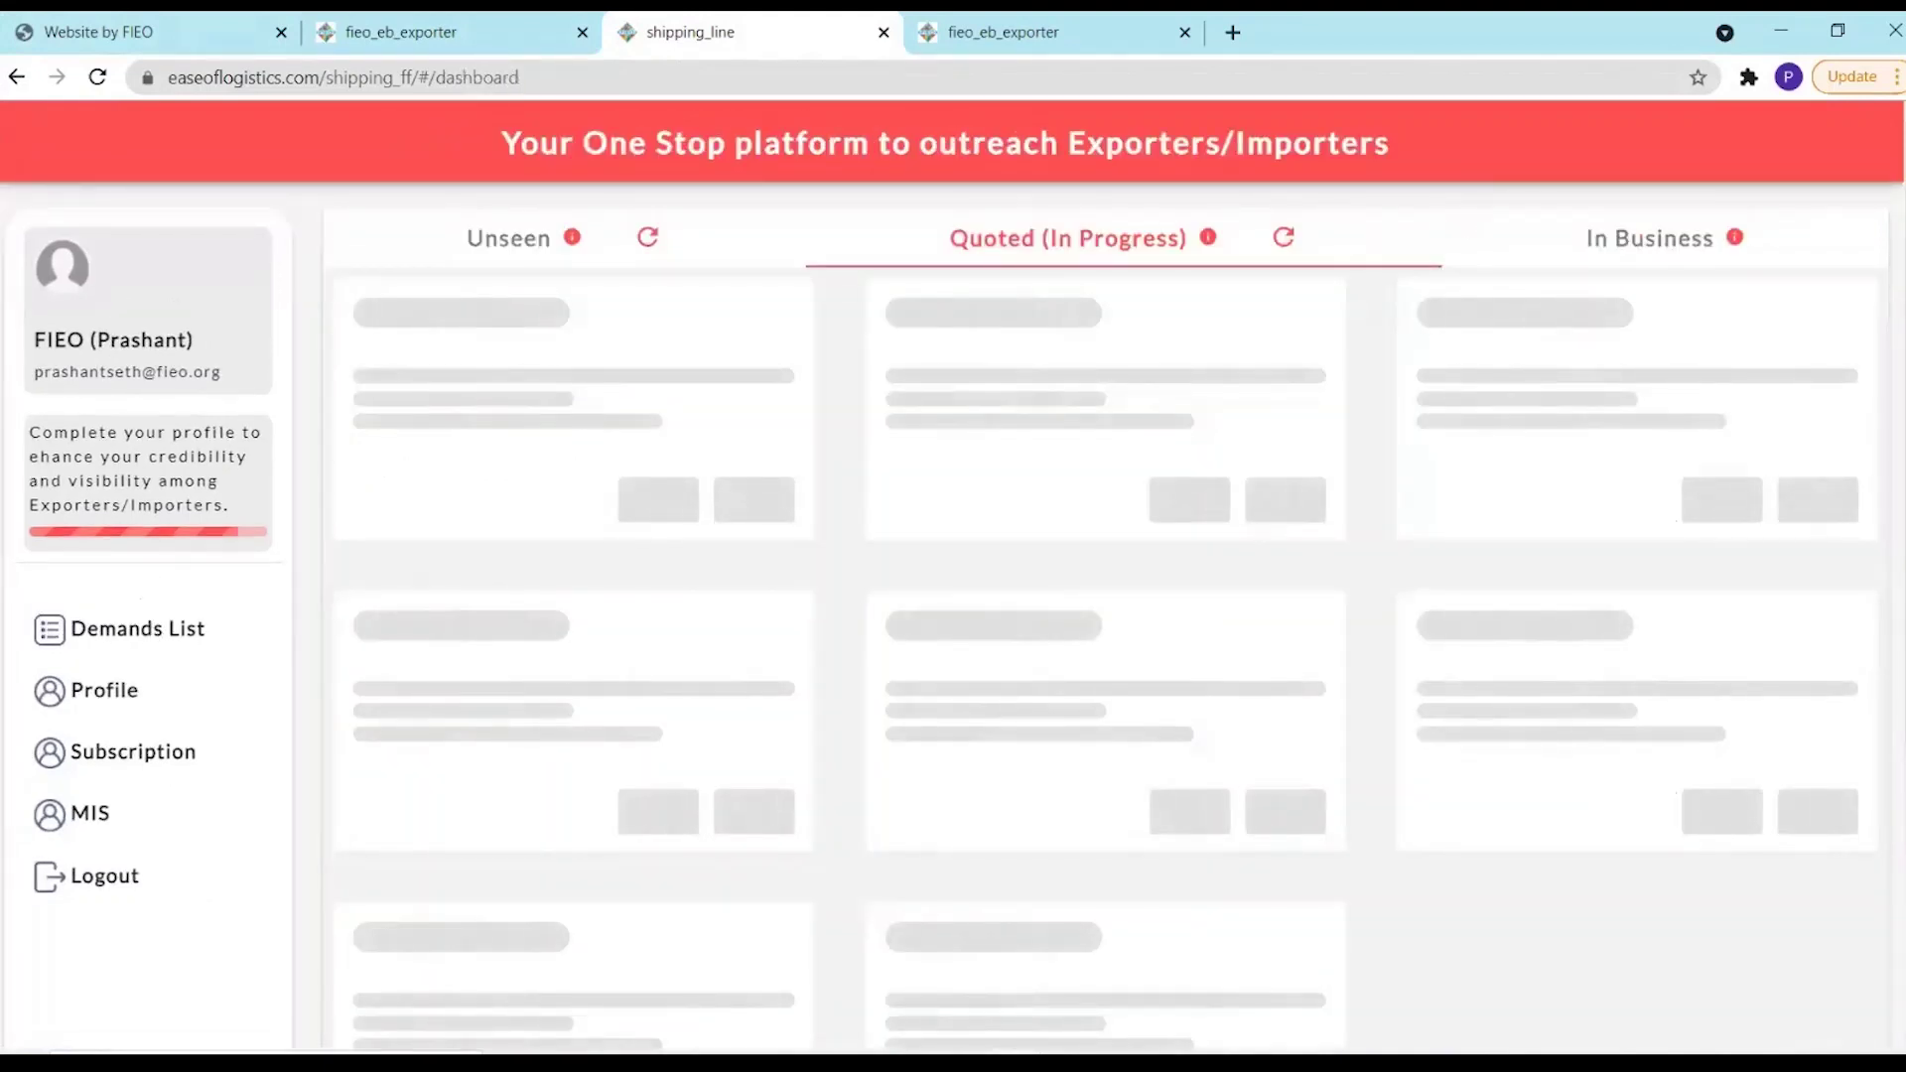
left_click(1649, 238)
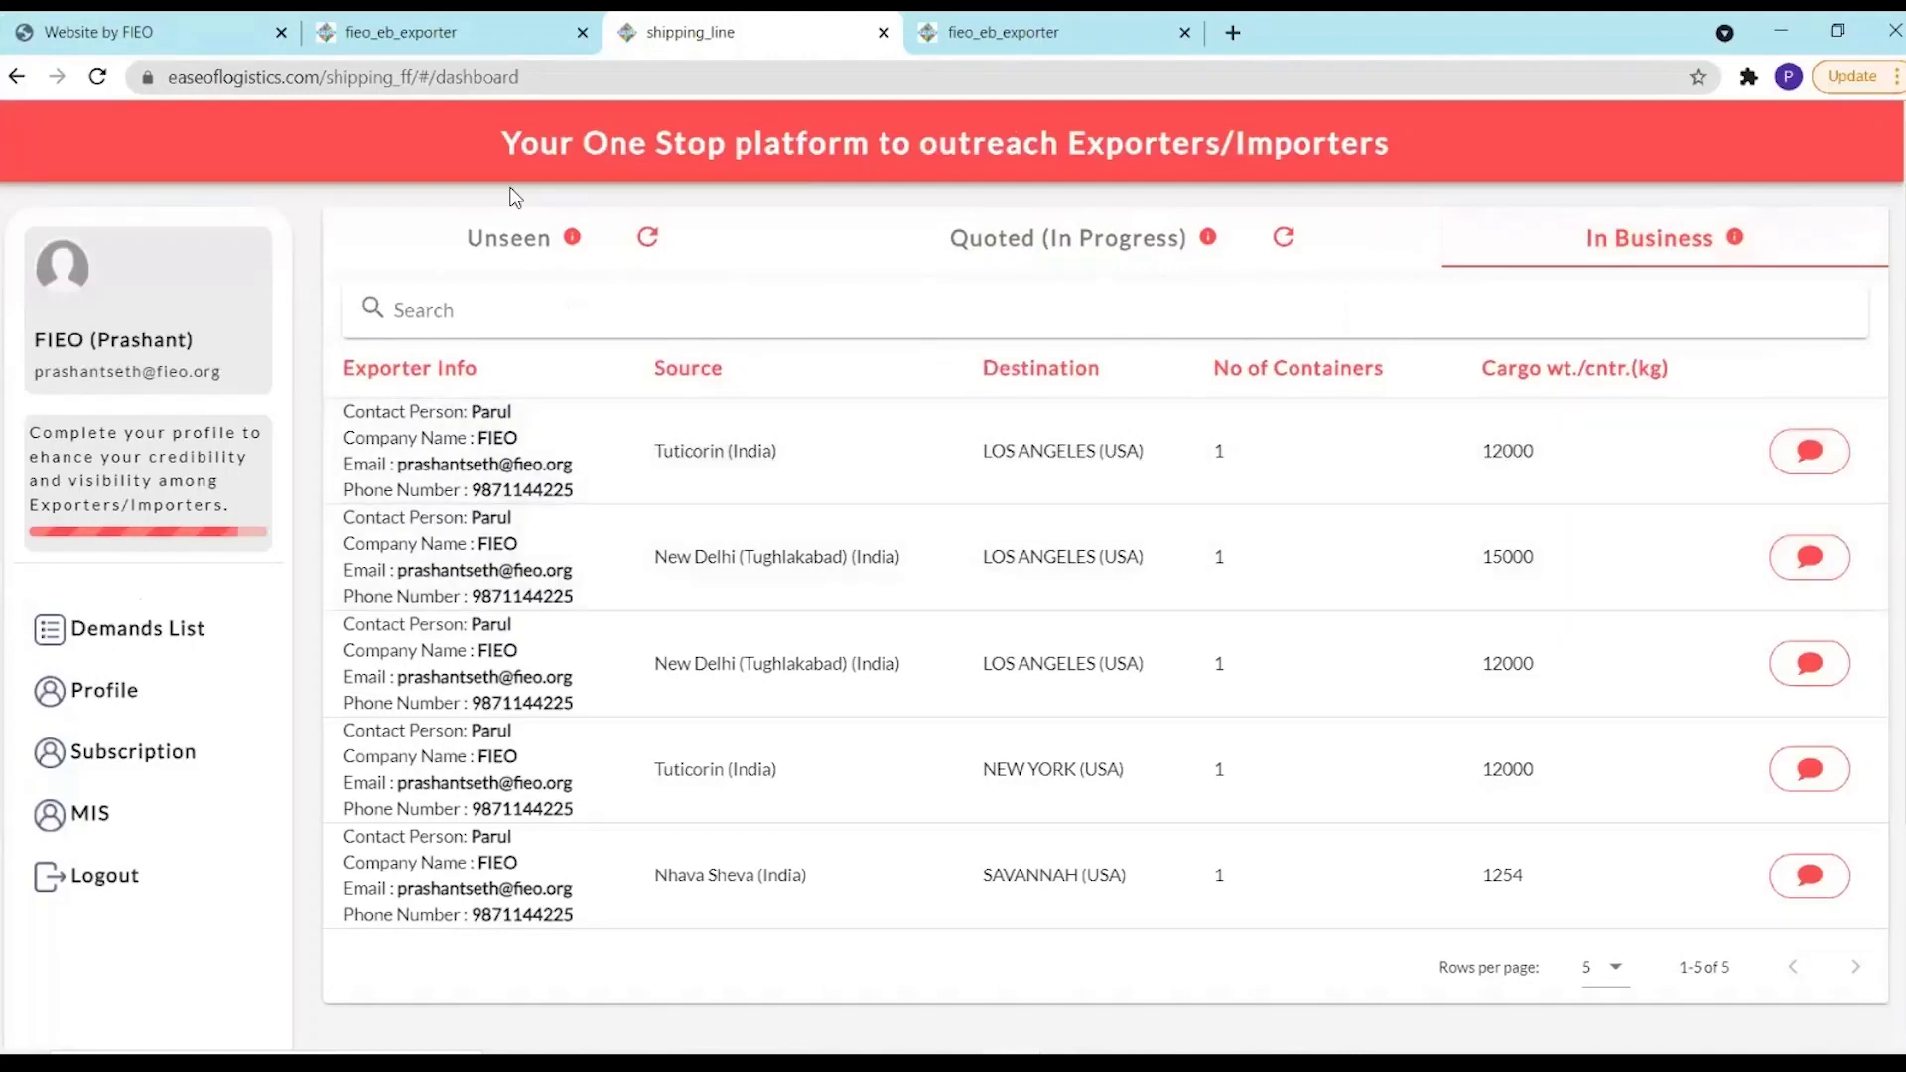
Switch to the exporter portal and review the company's profile, including the contact and company details
left_click(457, 28)
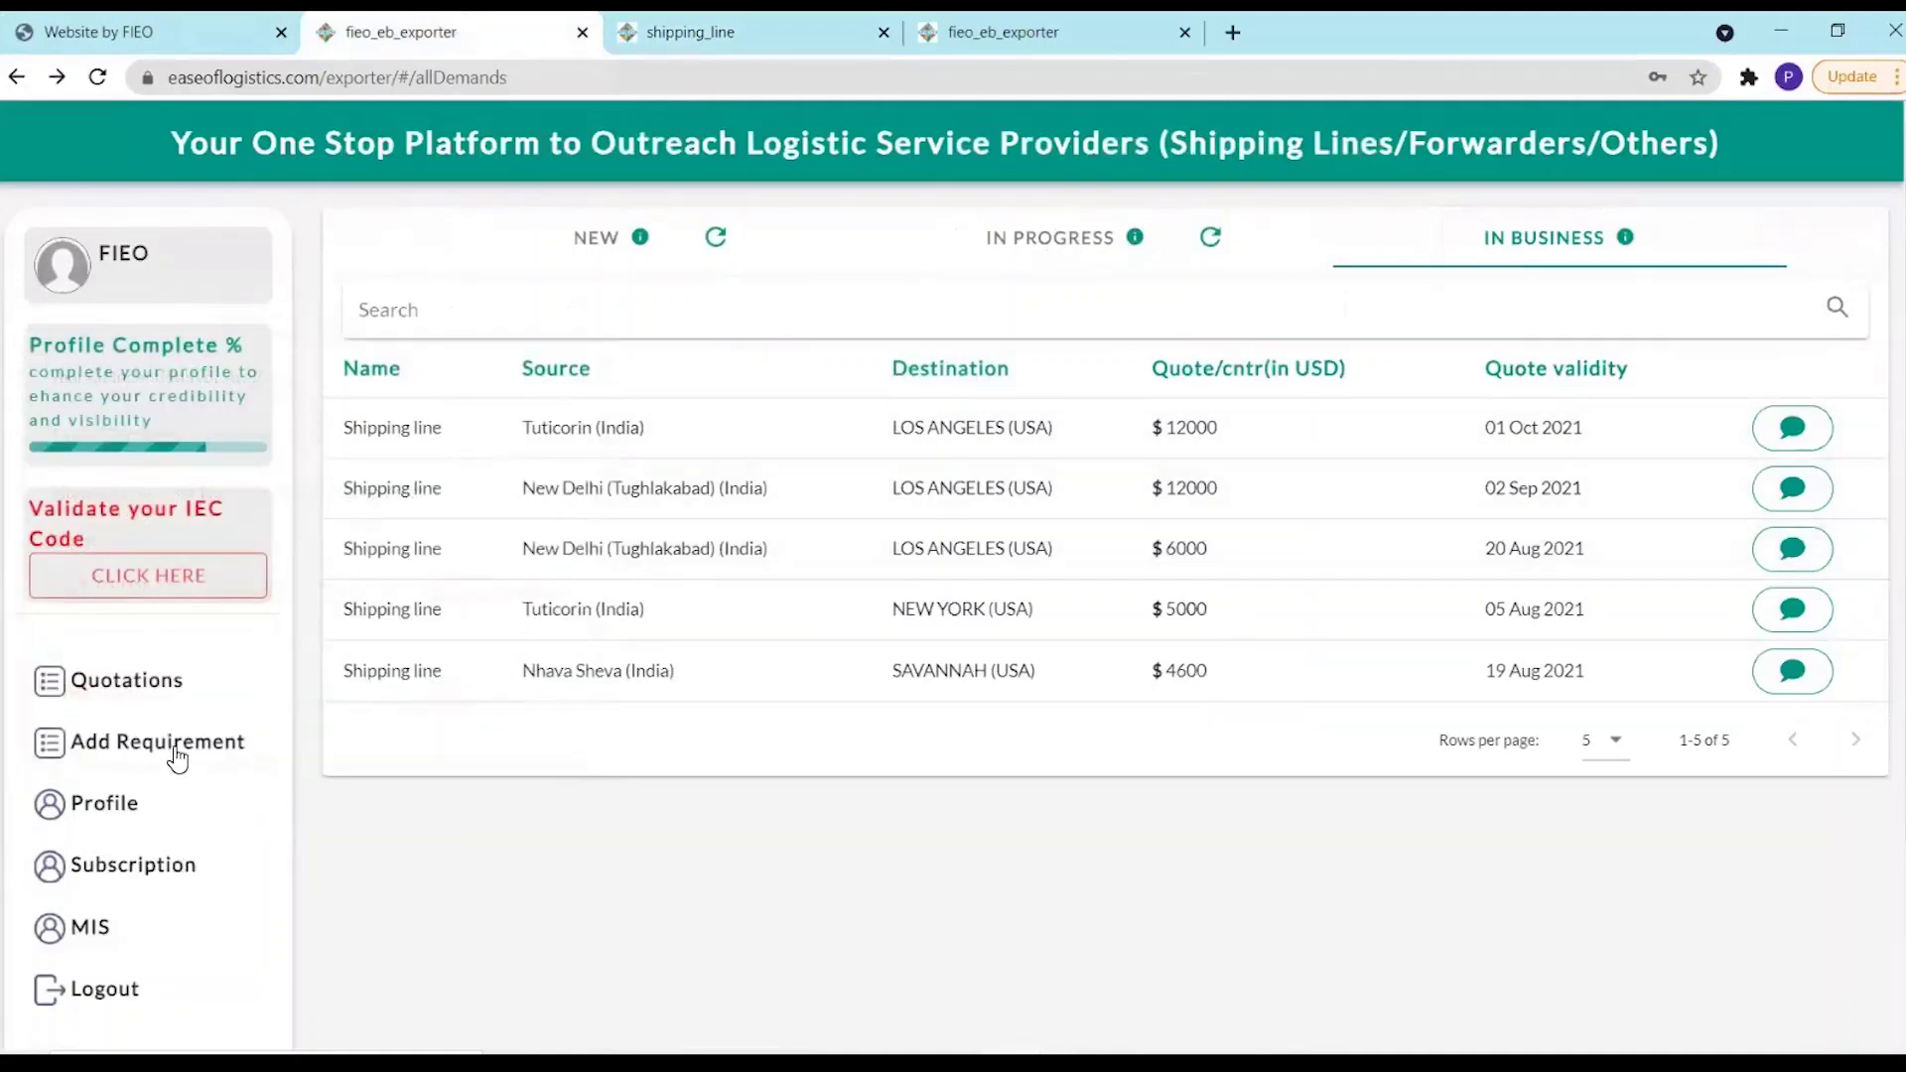
left_click(115, 820)
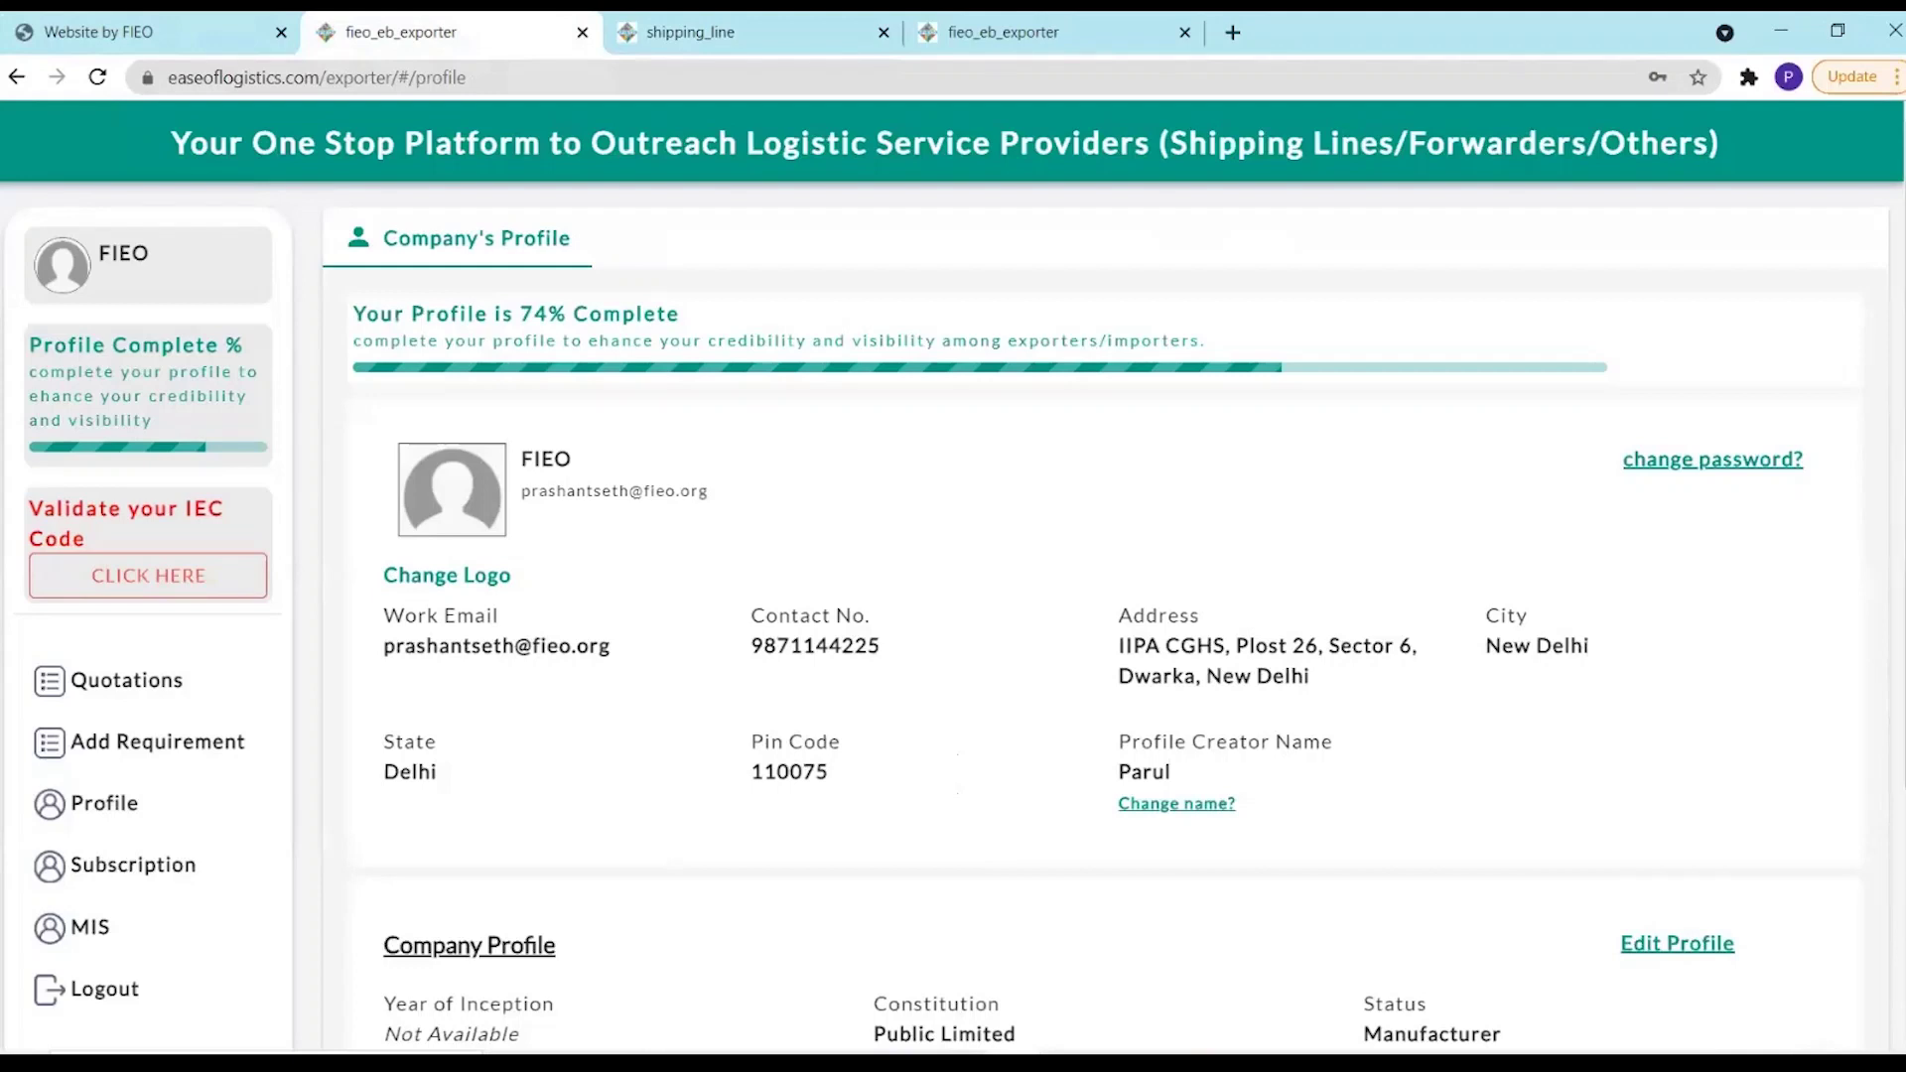
scroll(953, 576, "down", 3)
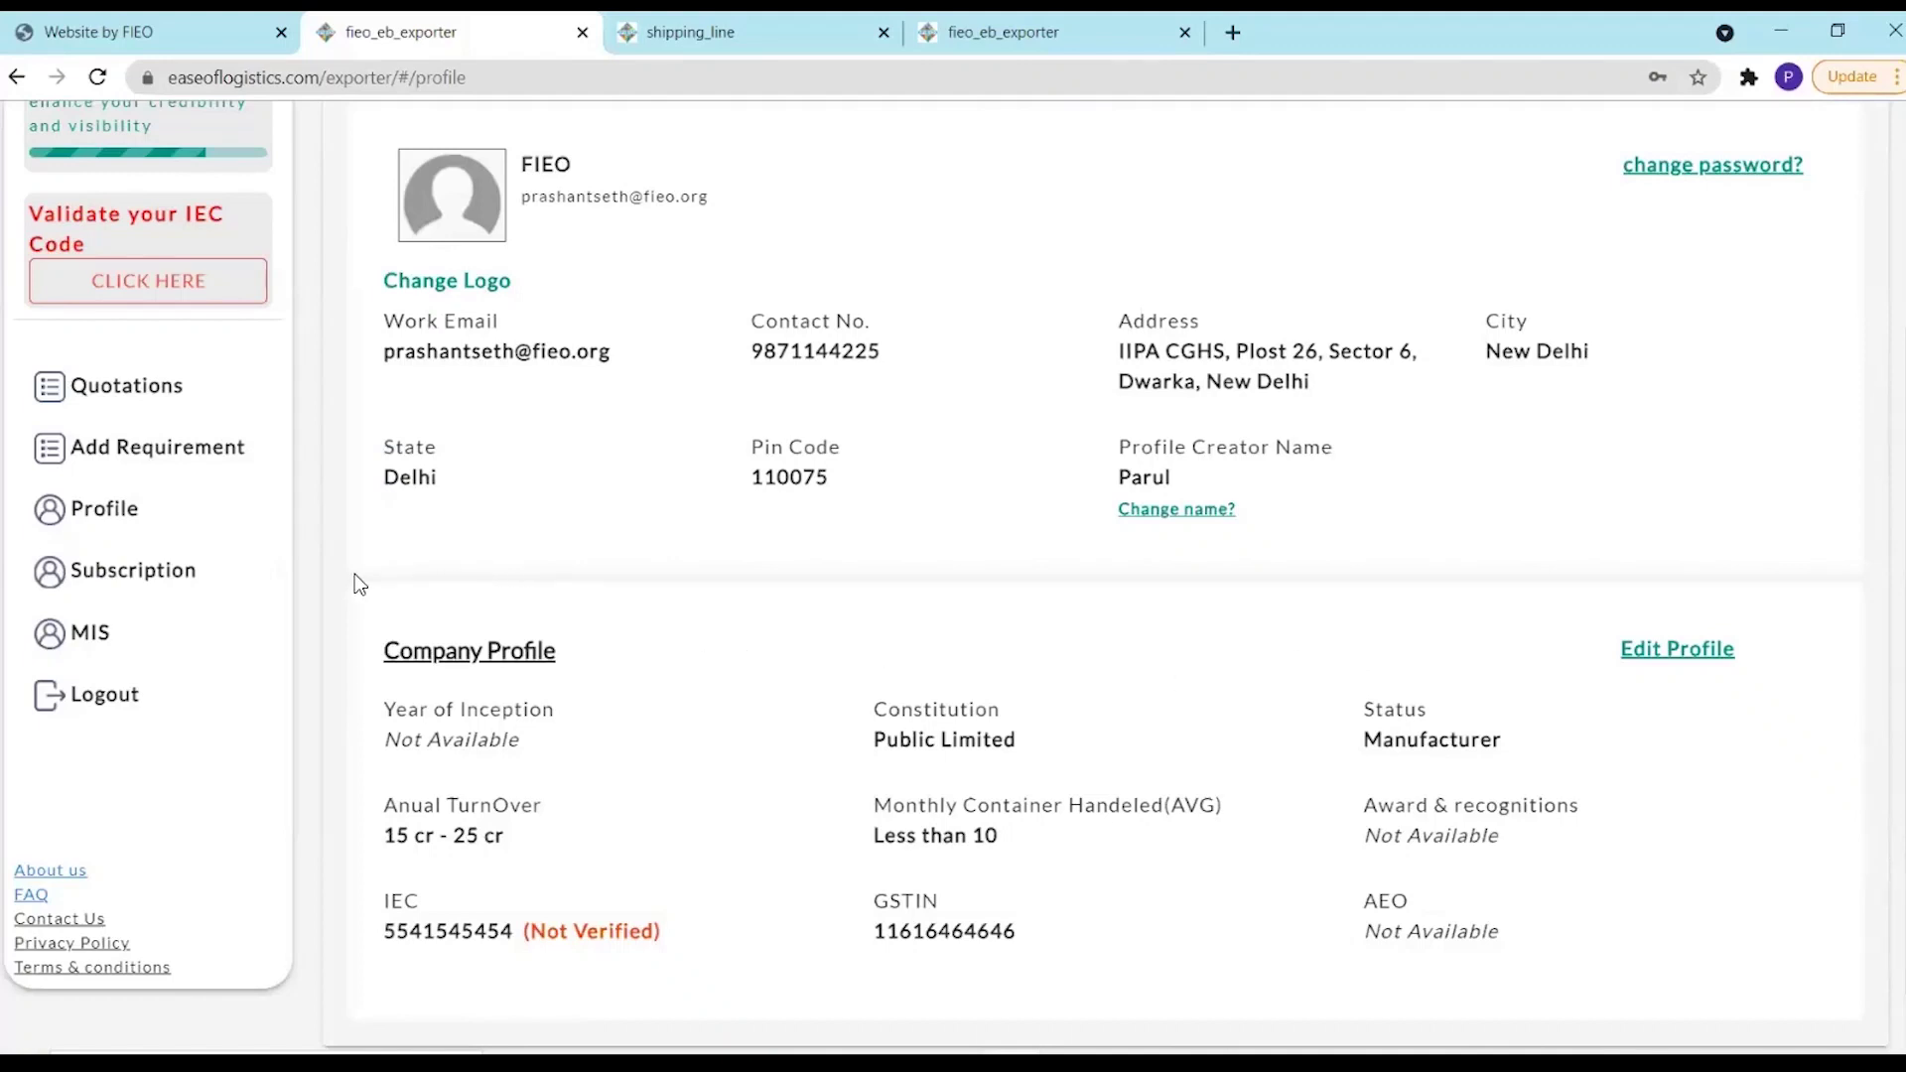
Open the exporter's subscription plans and review the current plan's validity, yearly price and included facilities
left_click(156, 579)
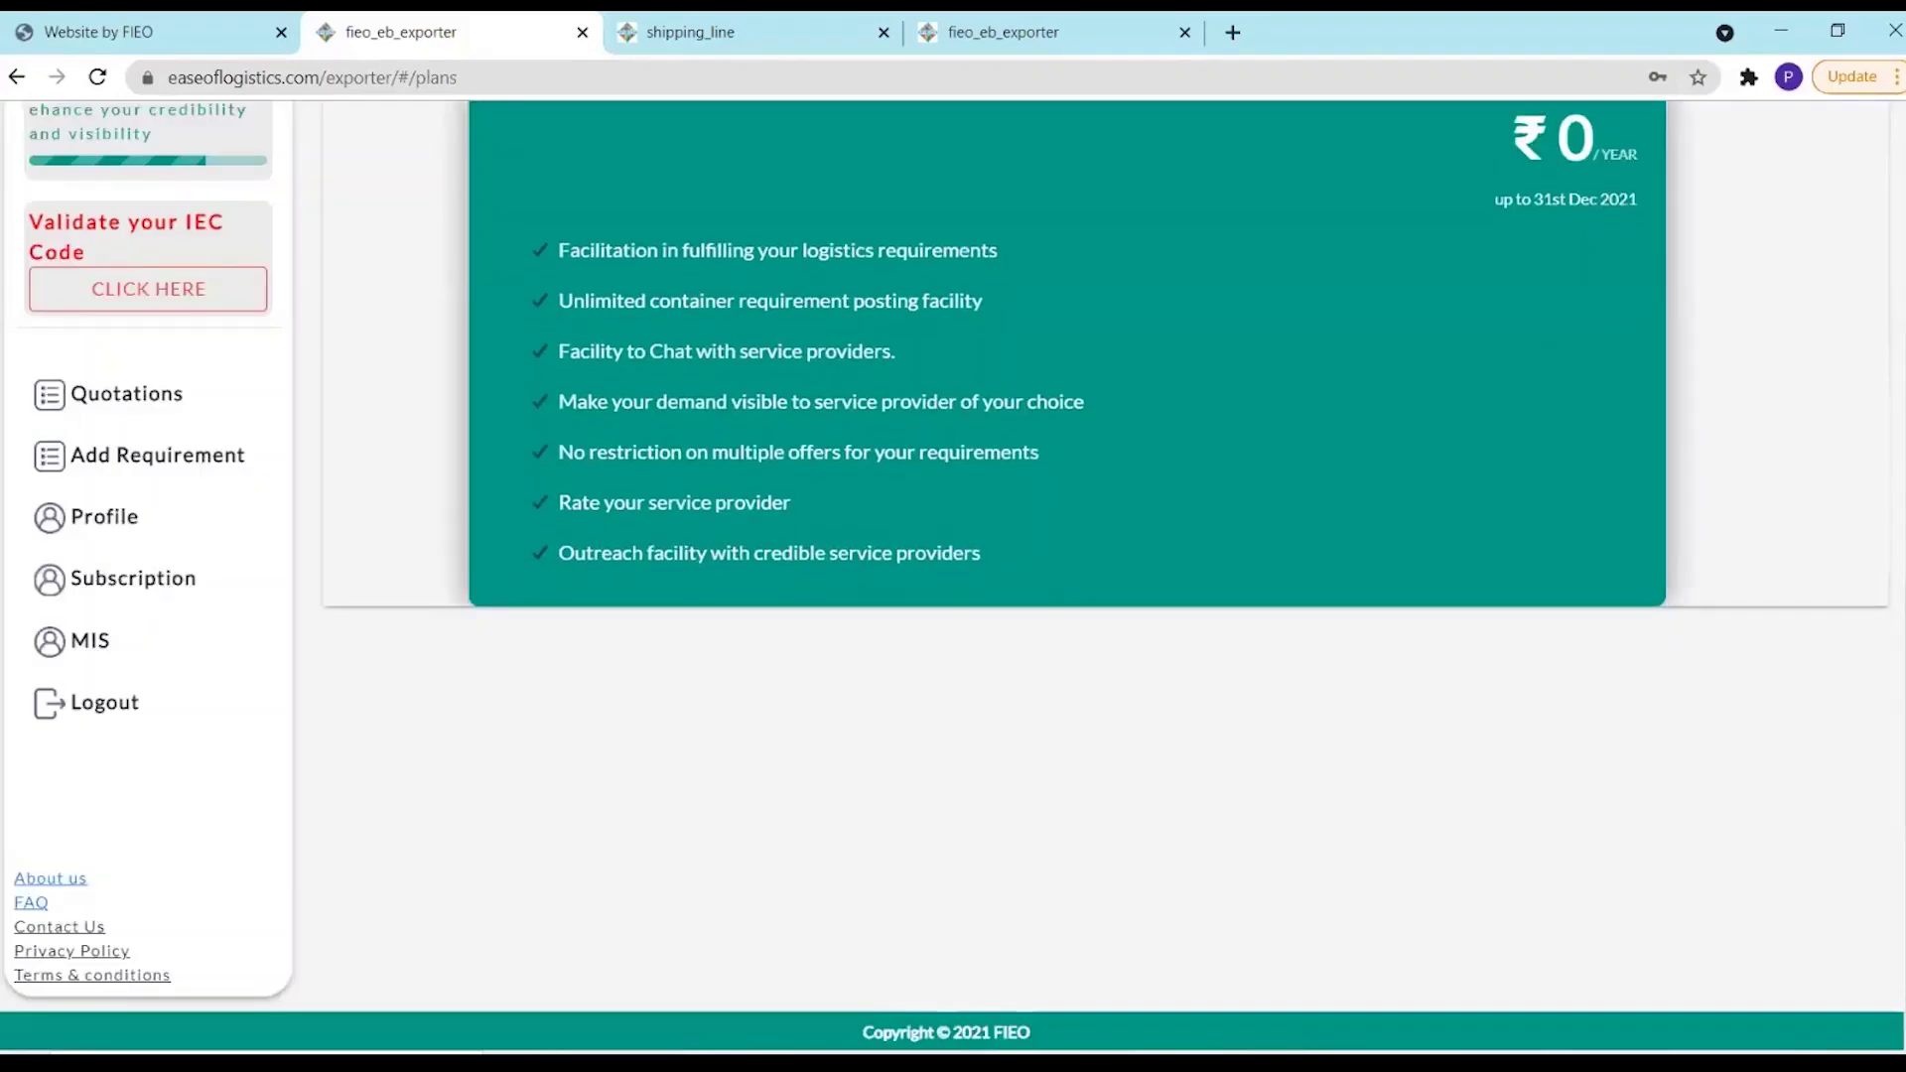
scroll(950, 571, "up", 2)
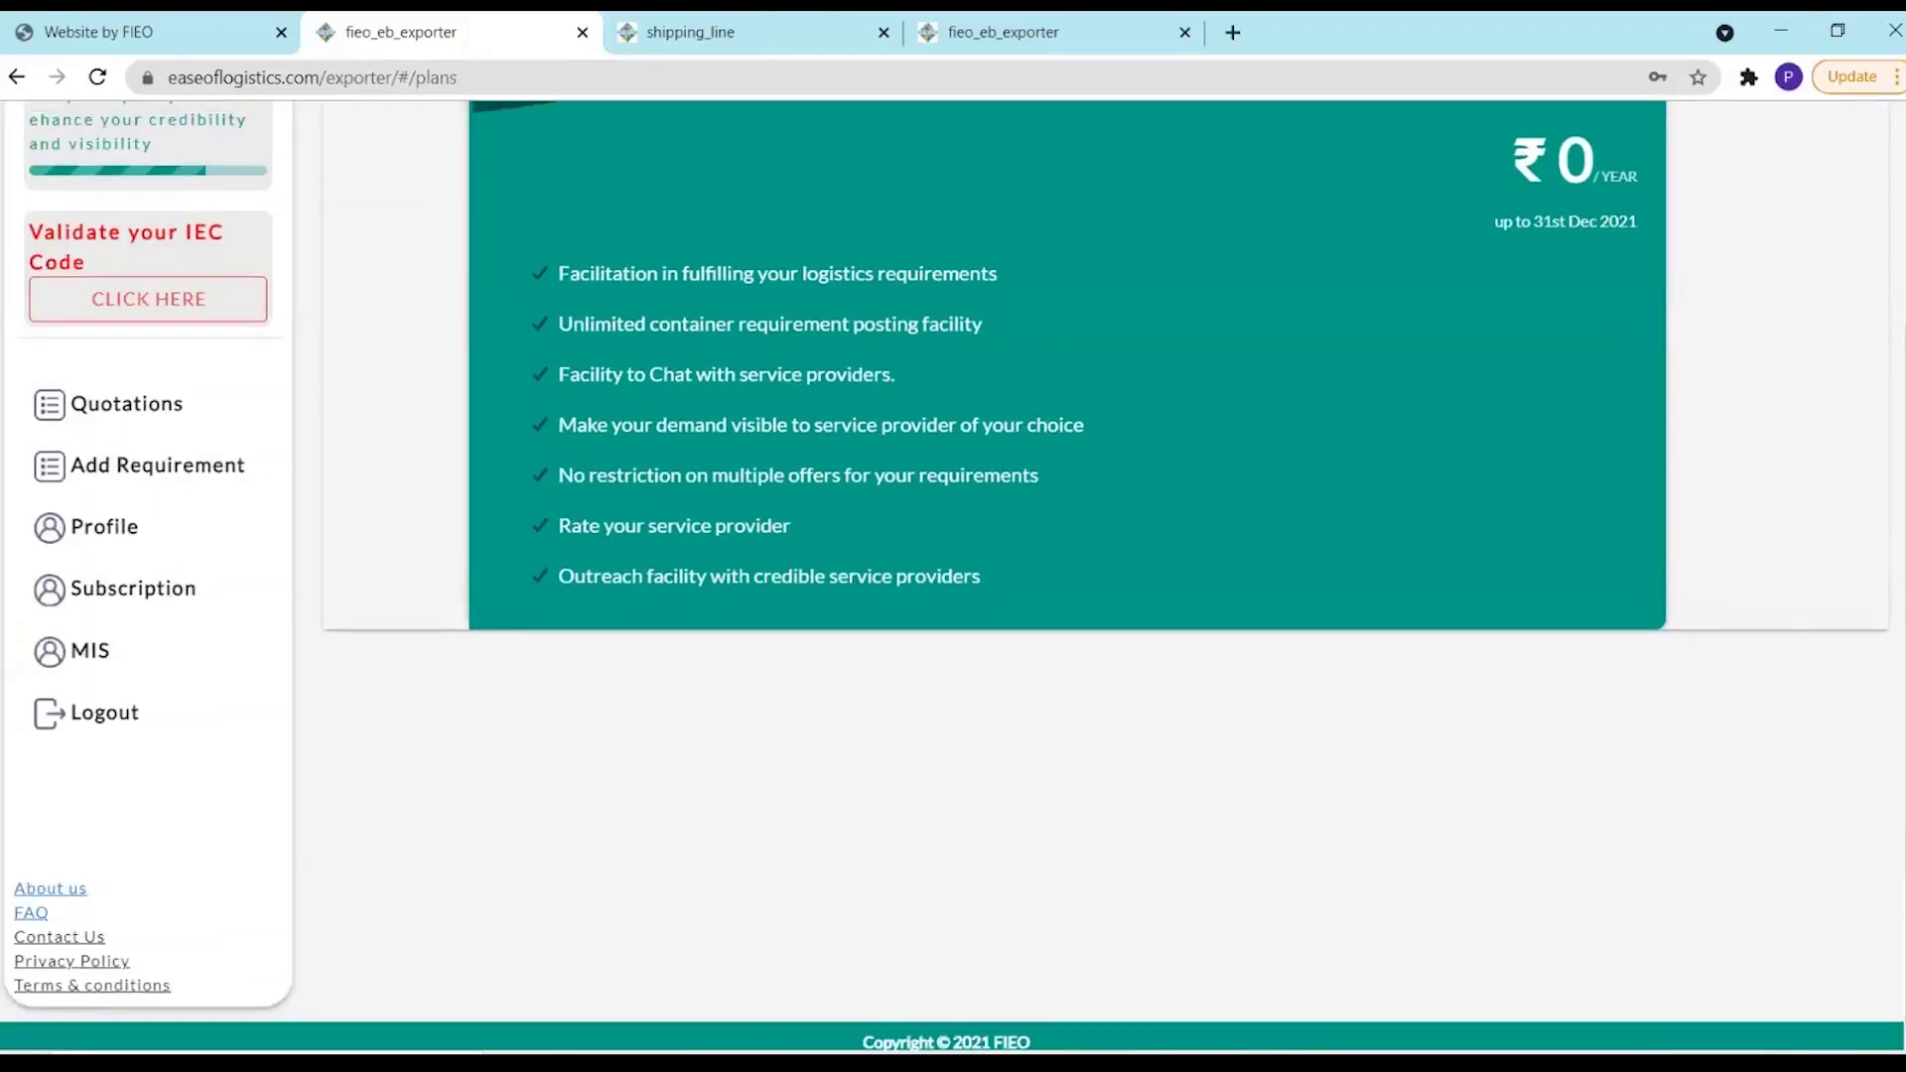
scroll(950, 571, "up", 2)
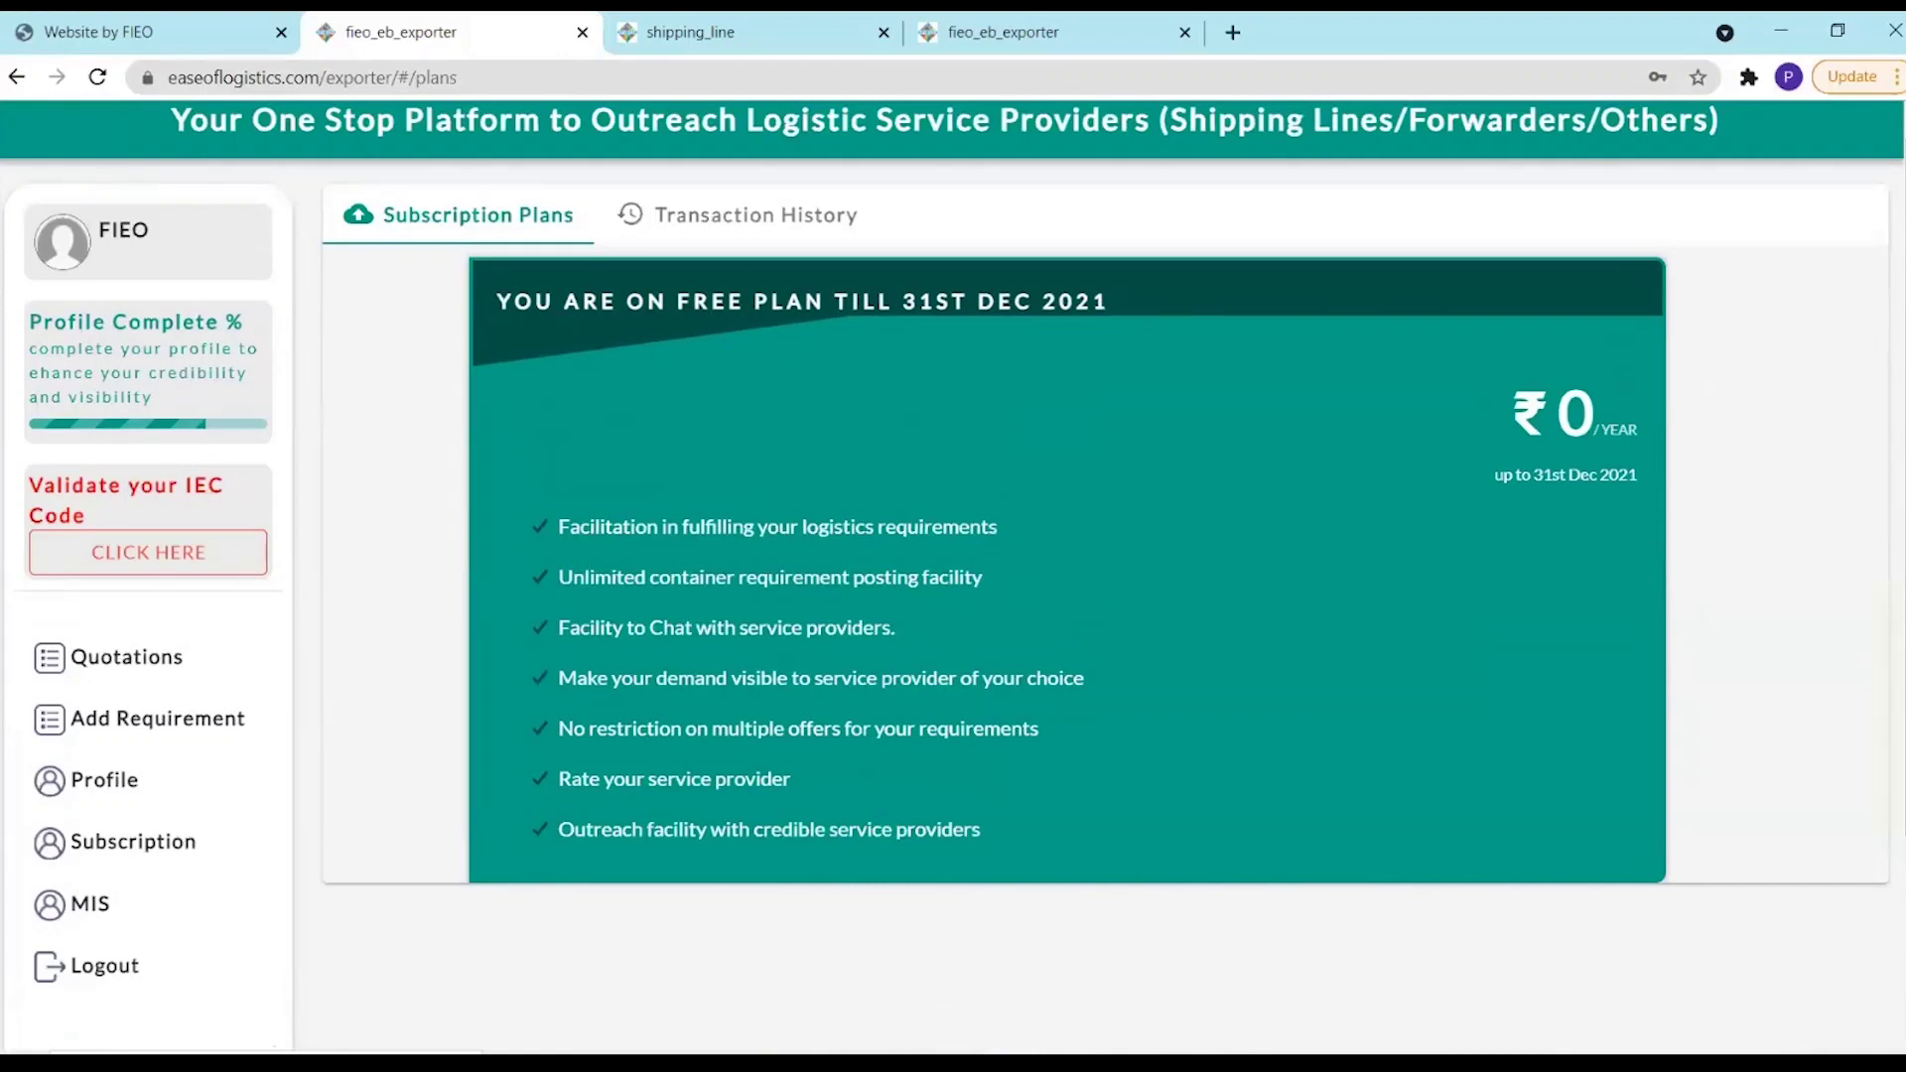
scroll(953, 543, "down", 1)
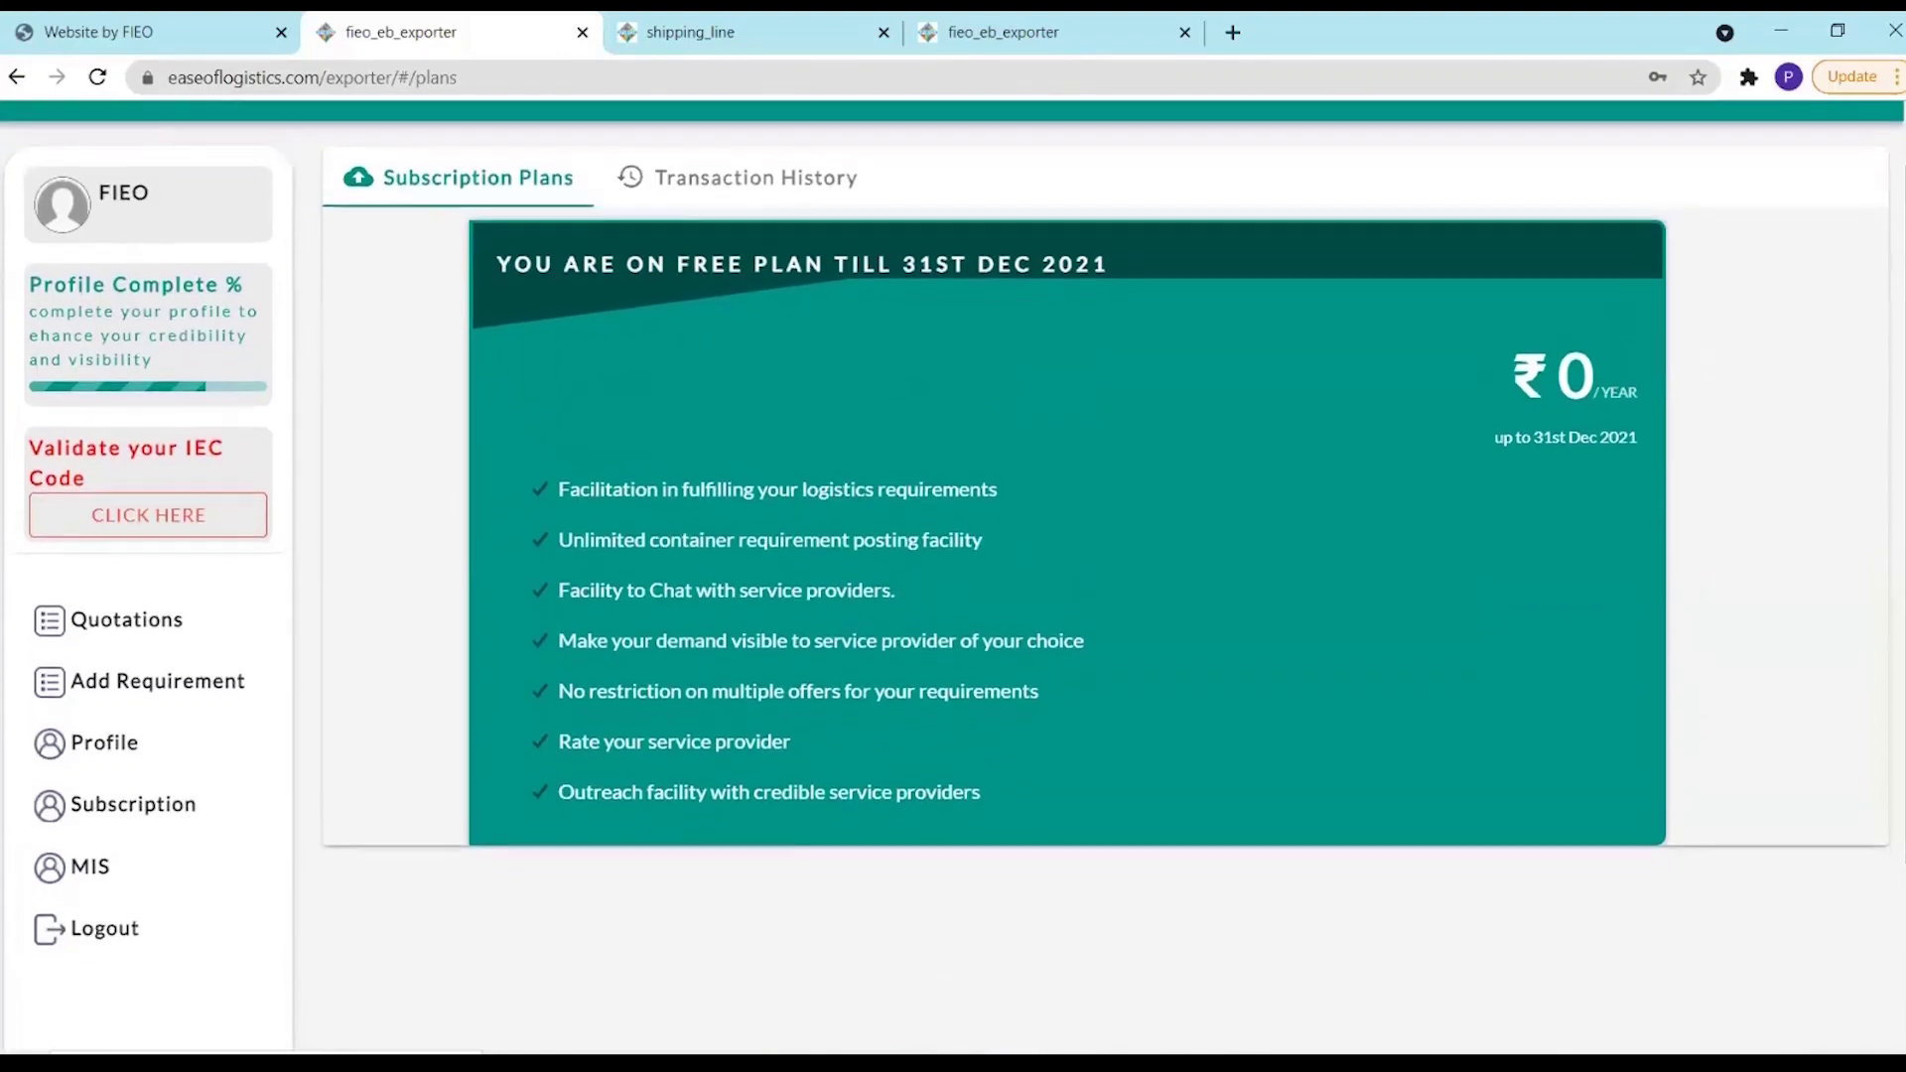
scroll(953, 576, "down", 1)
scroll(948, 575, "down", 3)
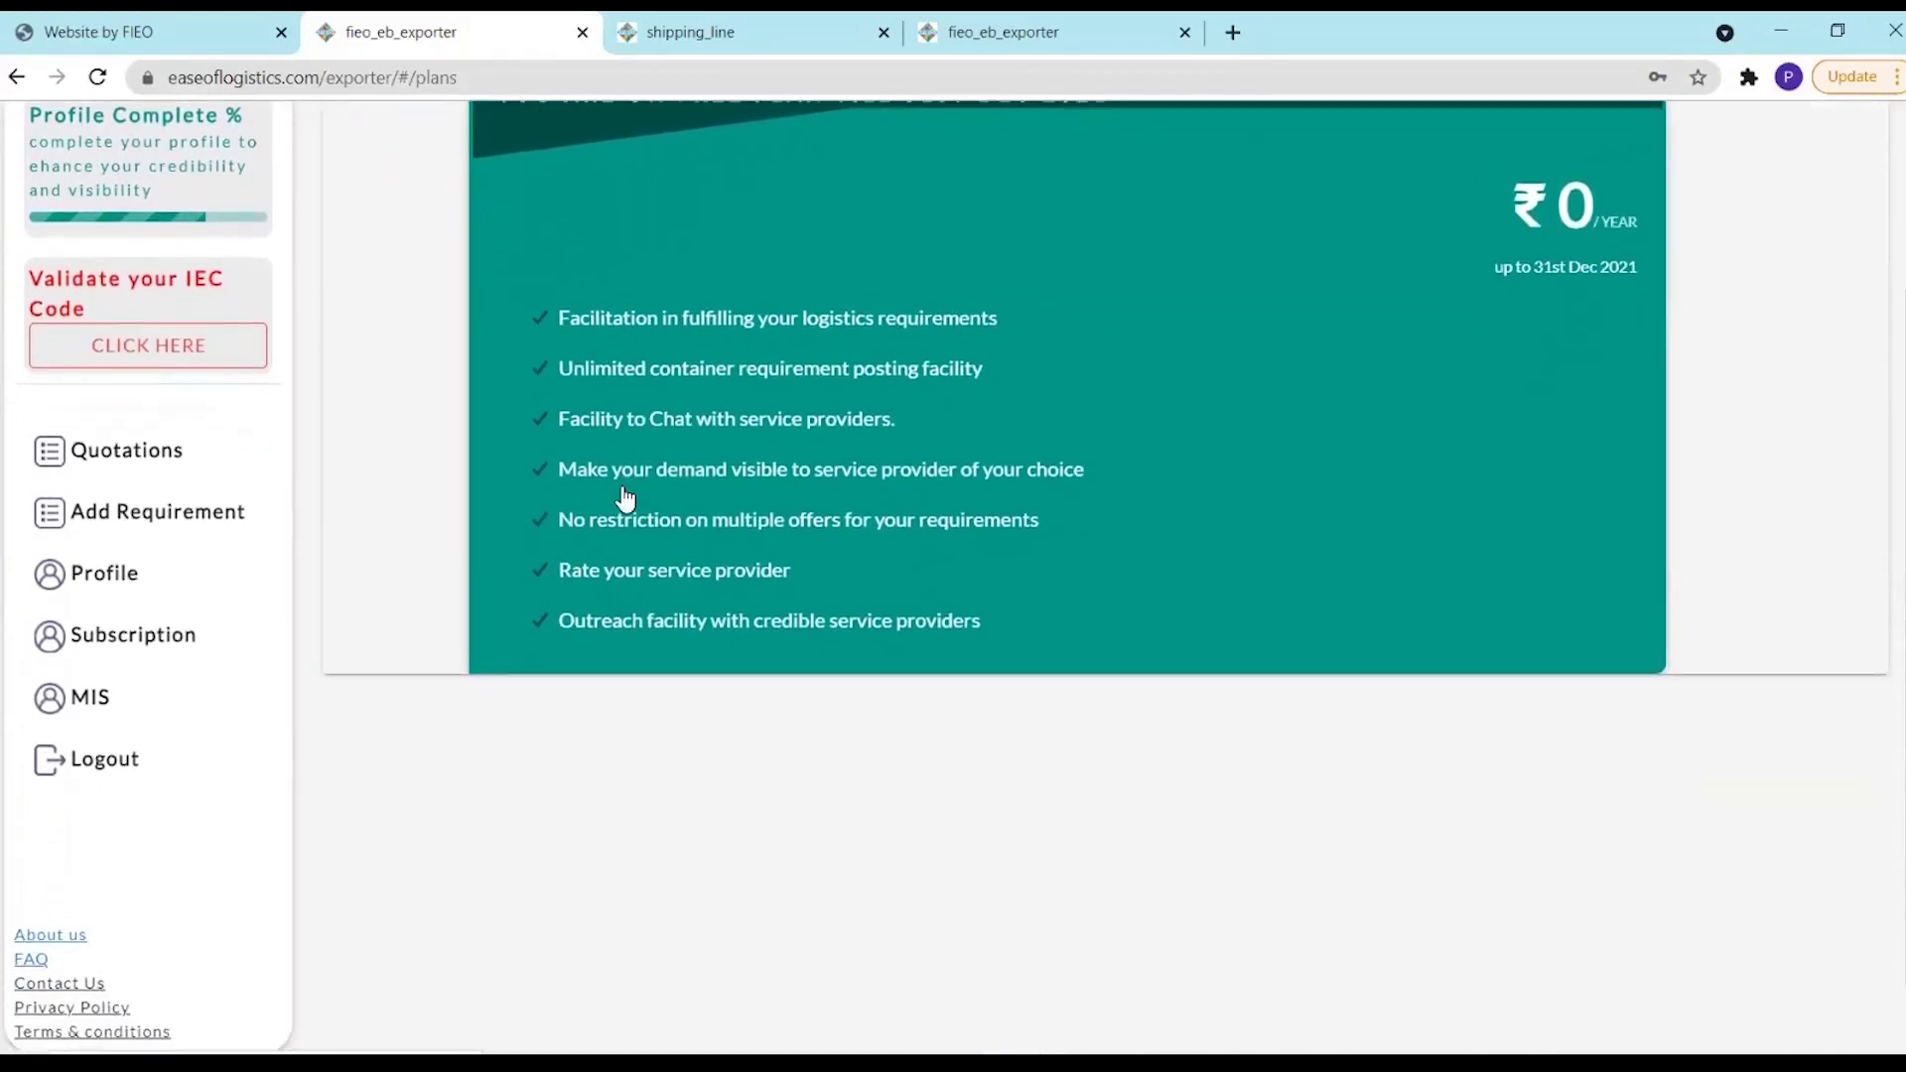
Open the exporter's MIS report and review the demand totals and the status of each posted demand
left_click(114, 711)
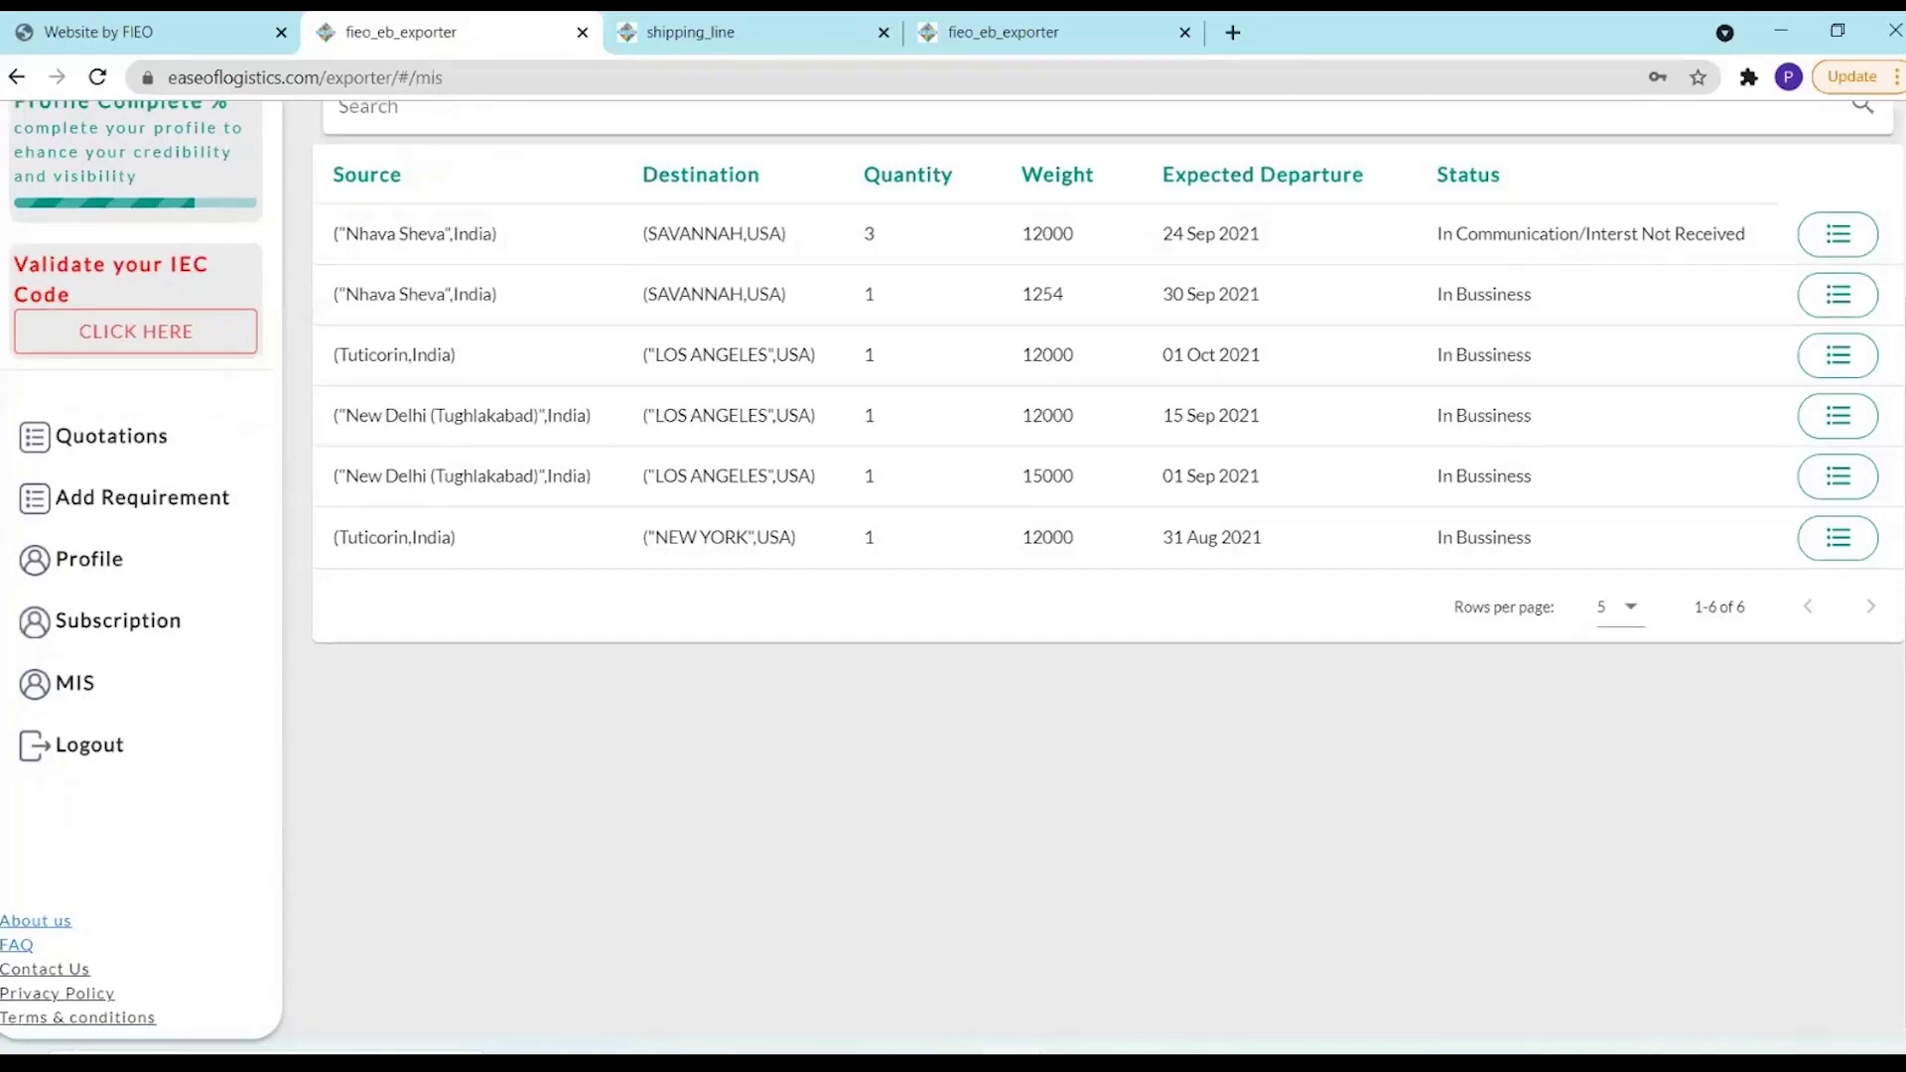
scroll(953, 572, "up", 3)
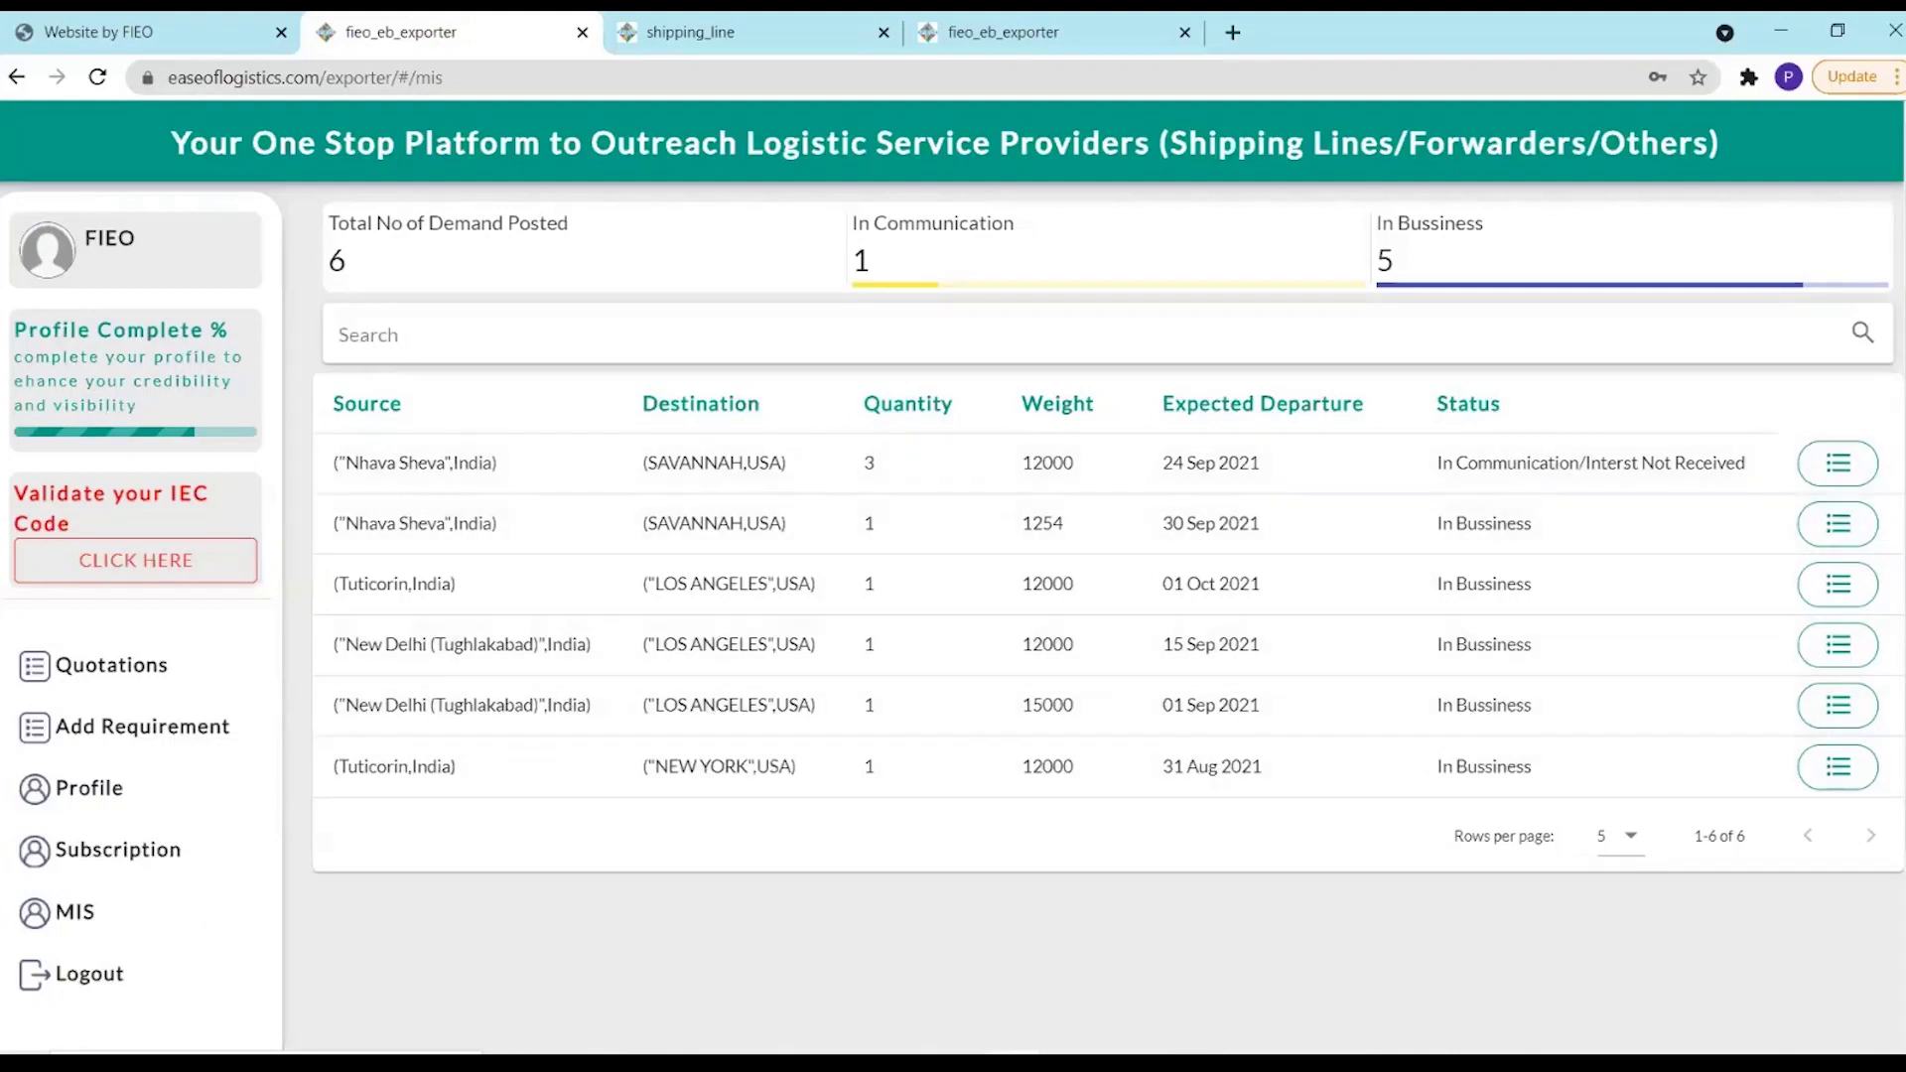
scroll(1092, 596, "down", 3)
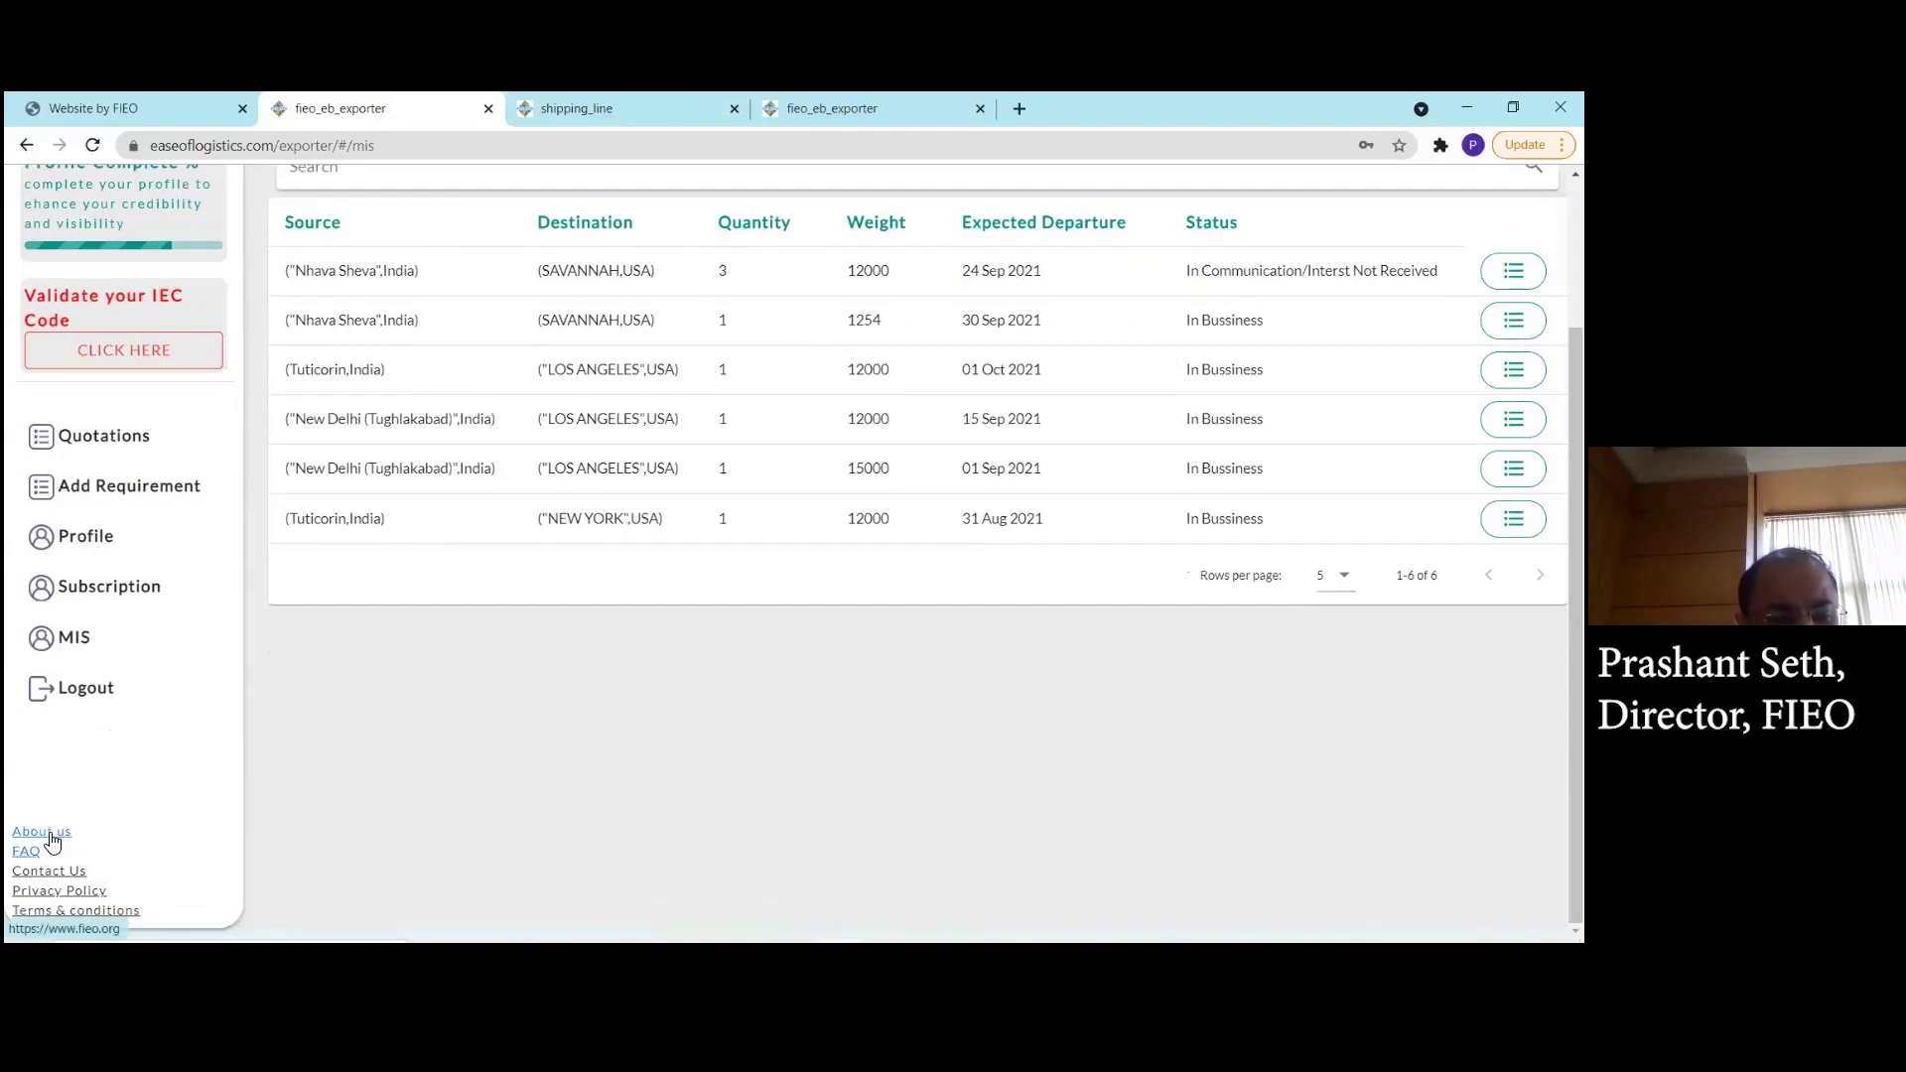
Open the exporters' FAQ guide, return to the exporter portal, and view and close the contact and feedback information
left_click(20, 854)
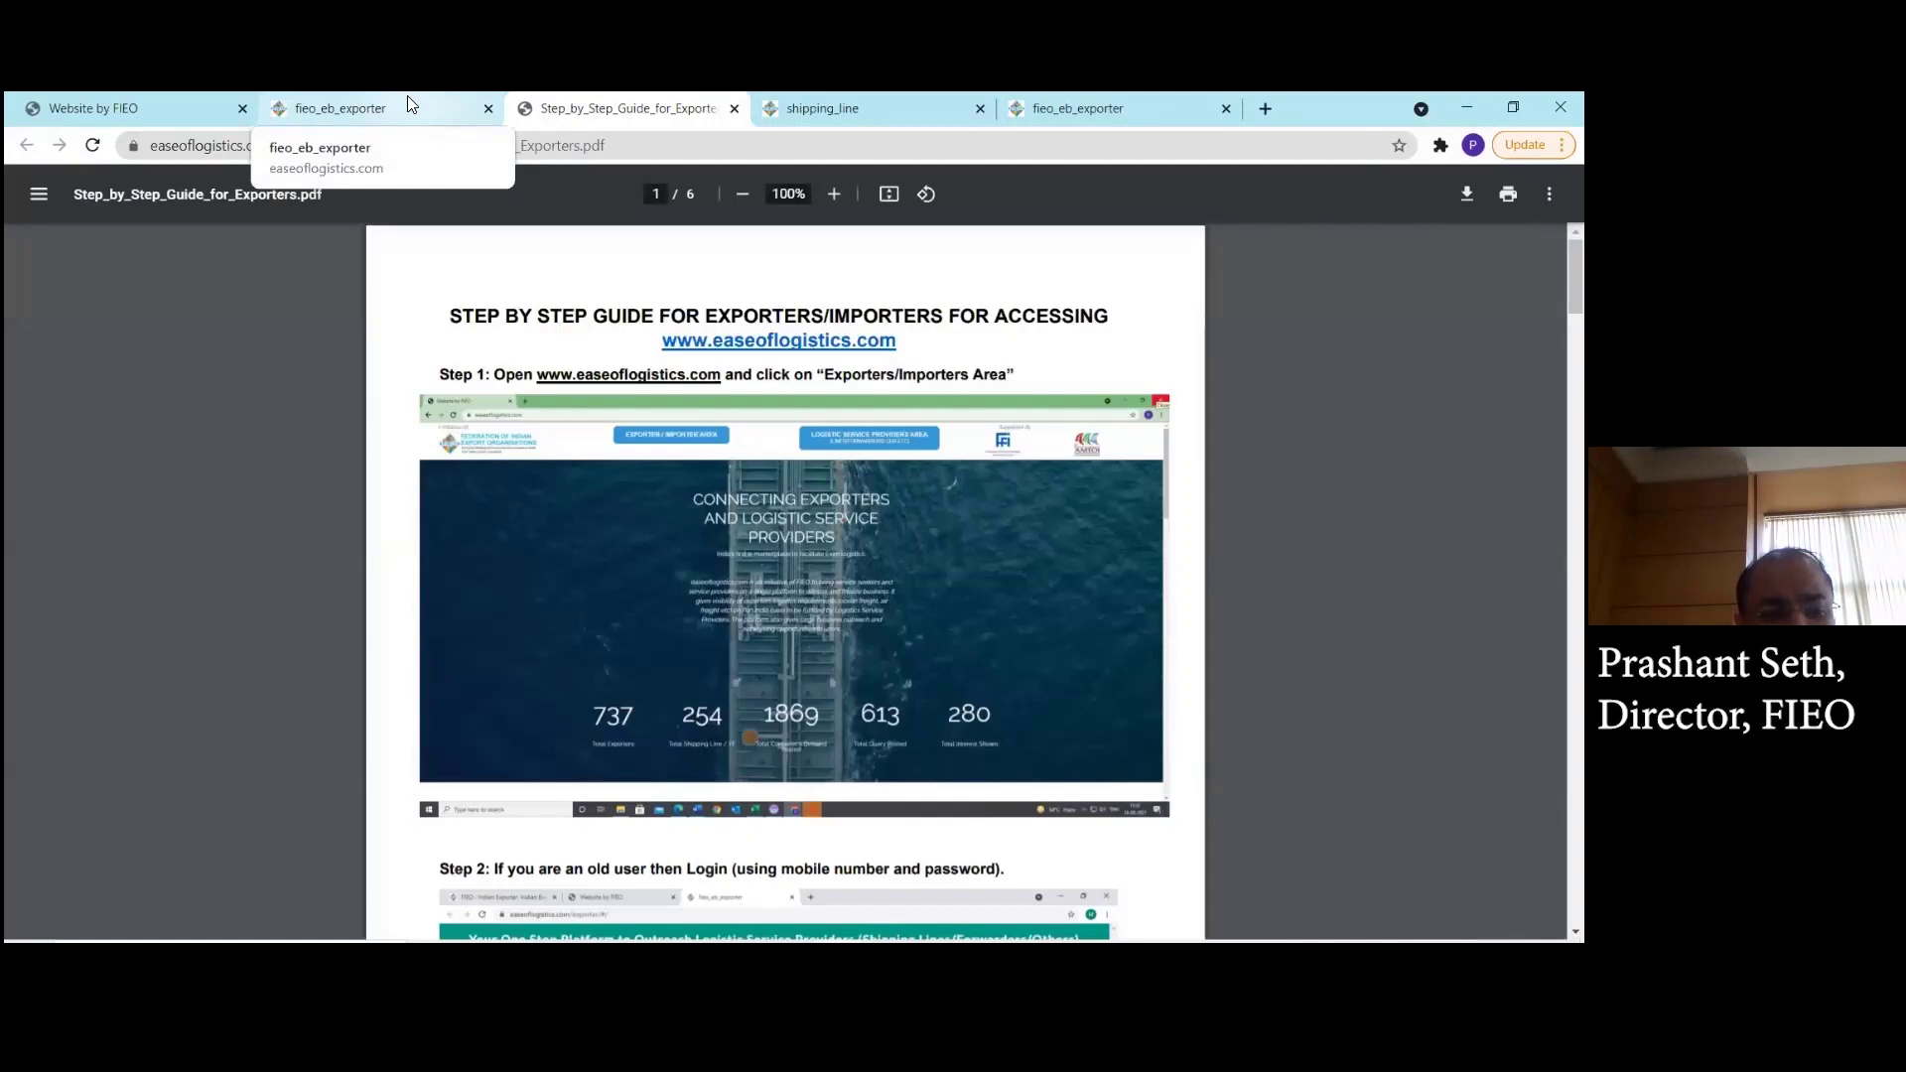
left_click(407, 95)
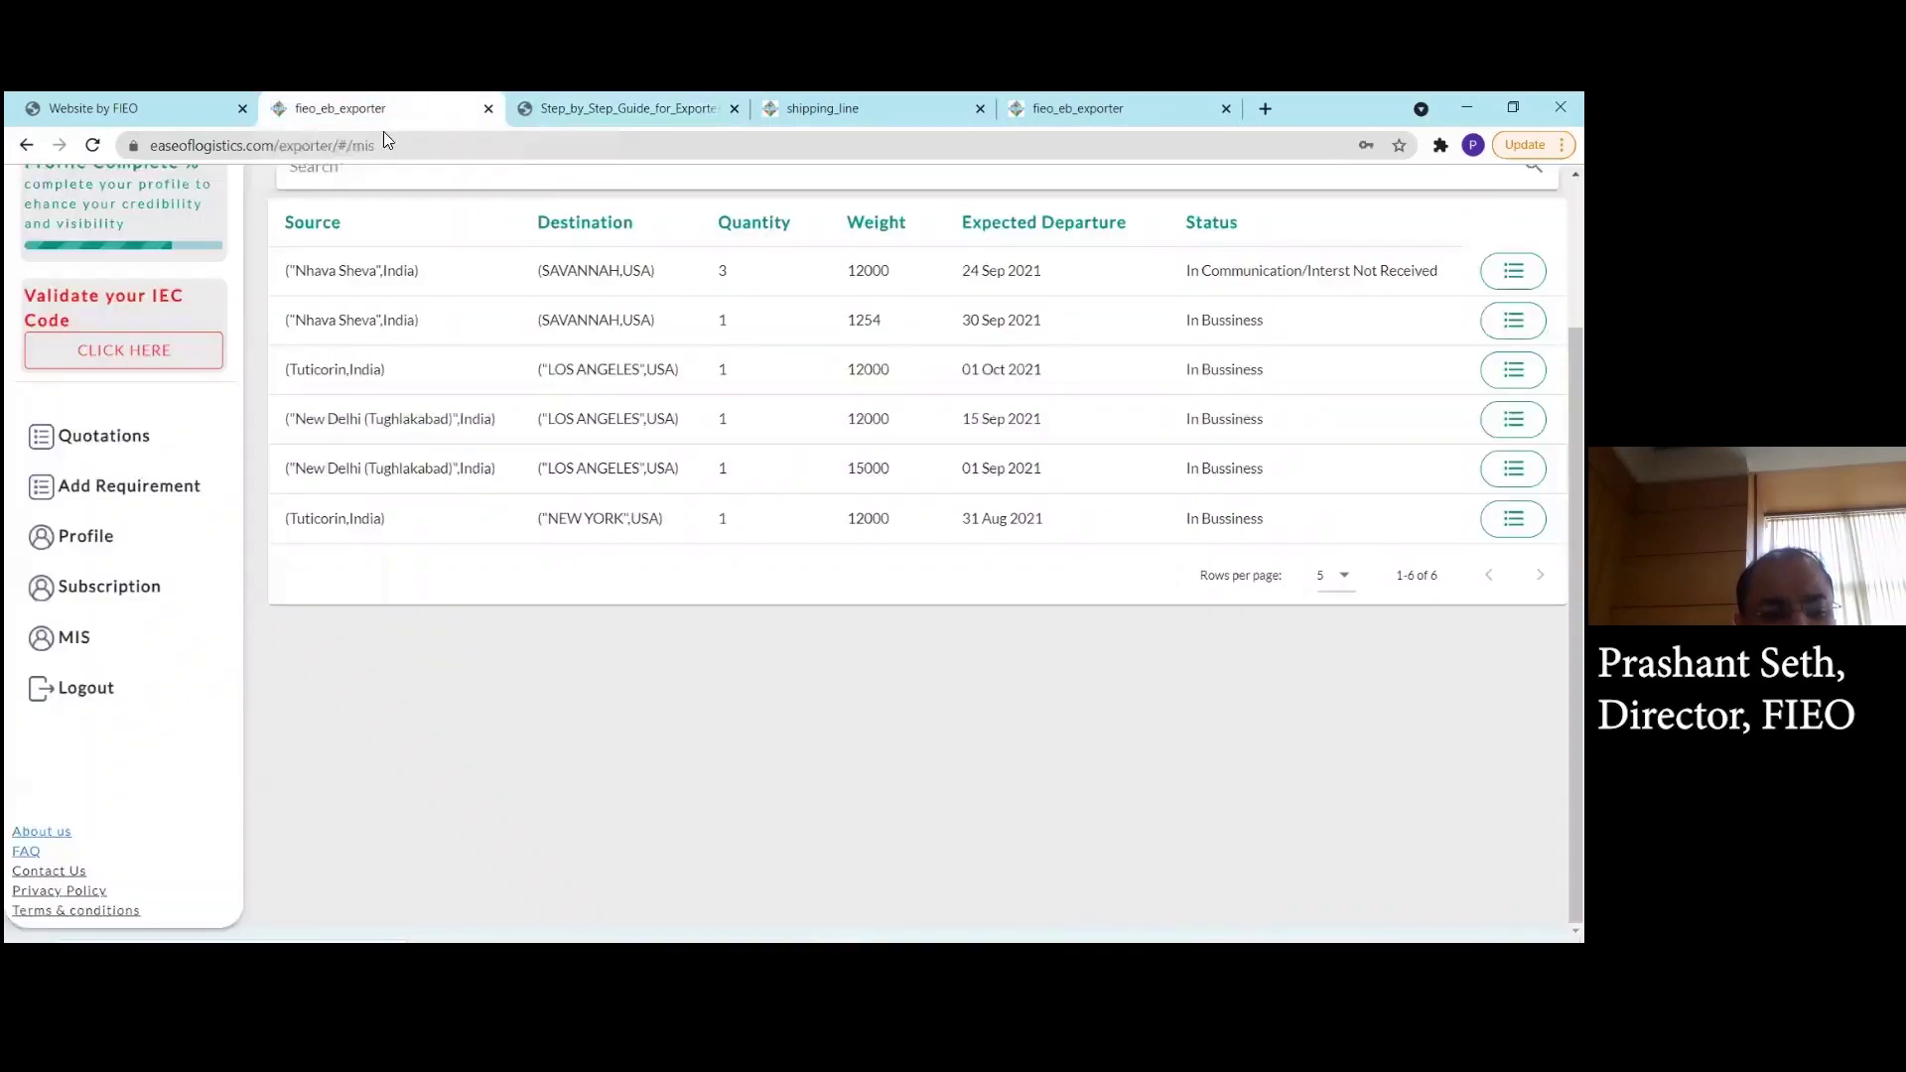
left_click(67, 872)
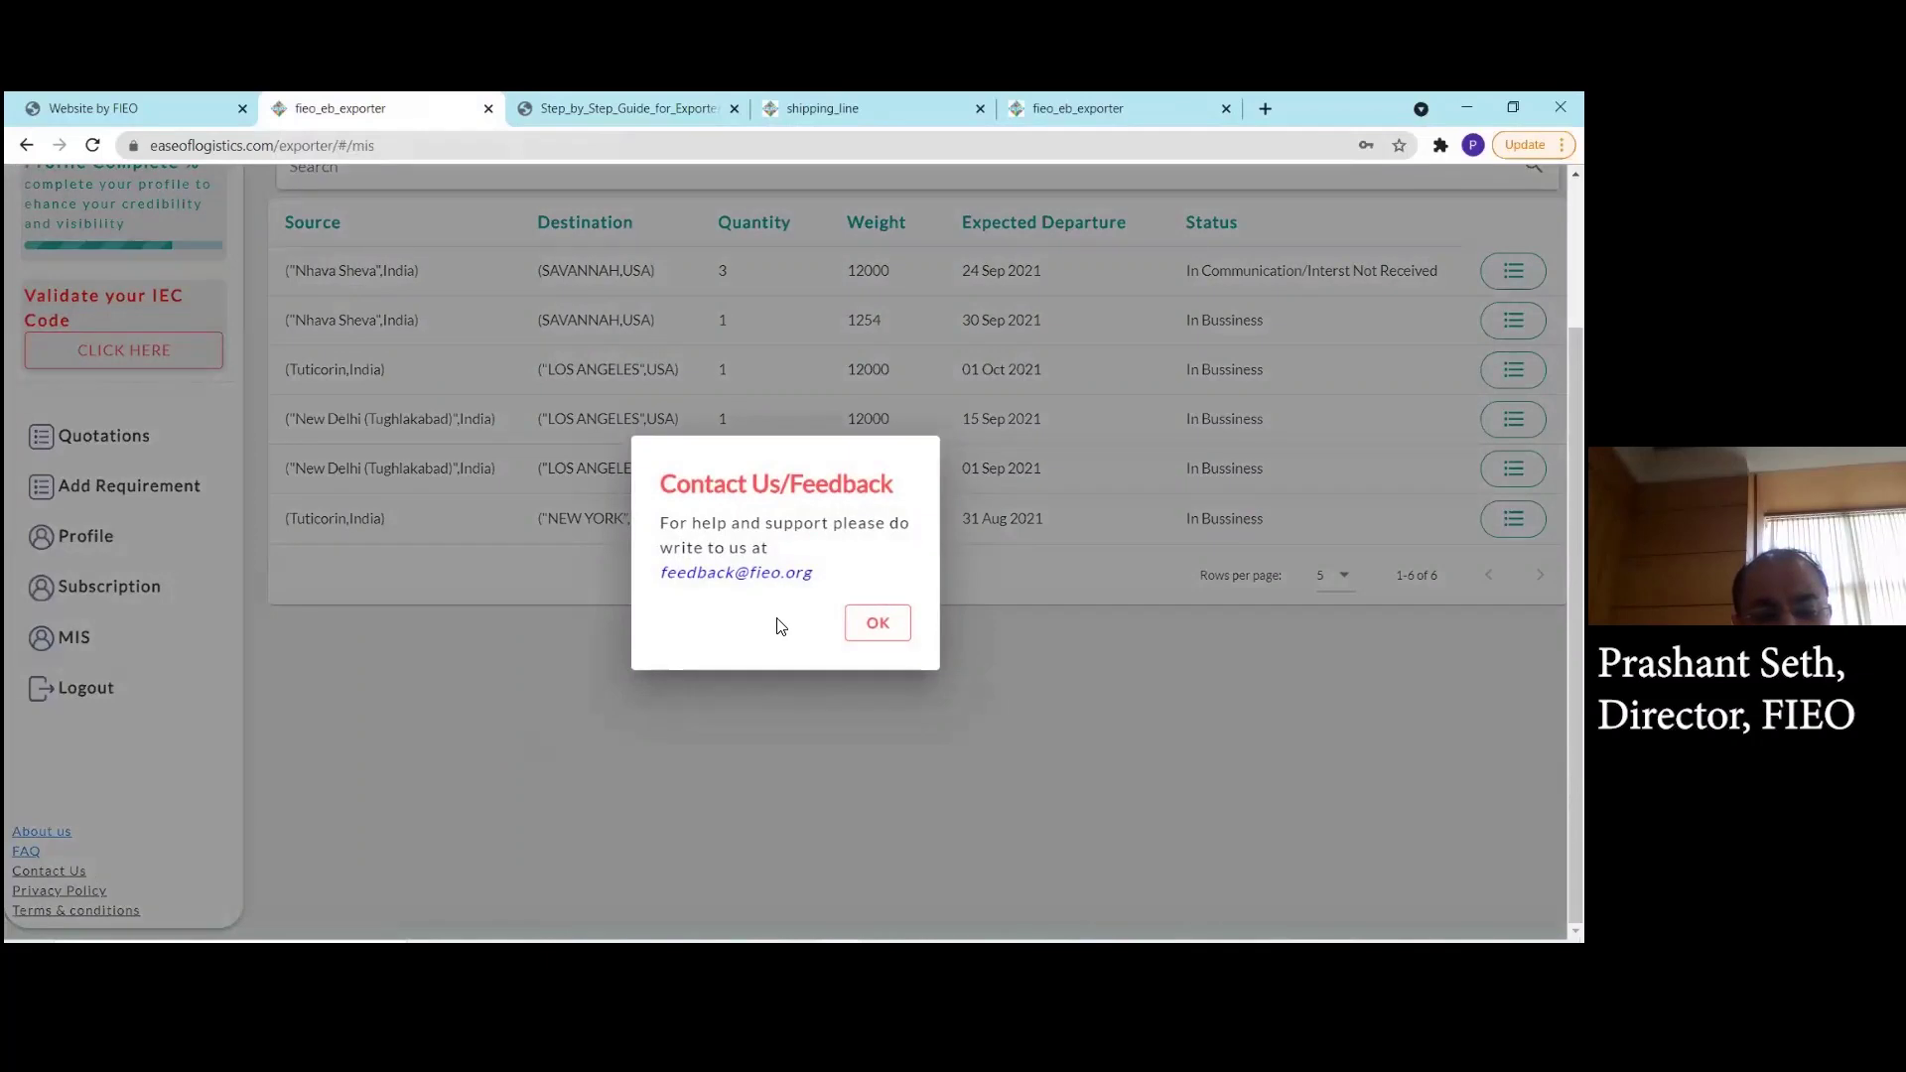
left_click(878, 624)
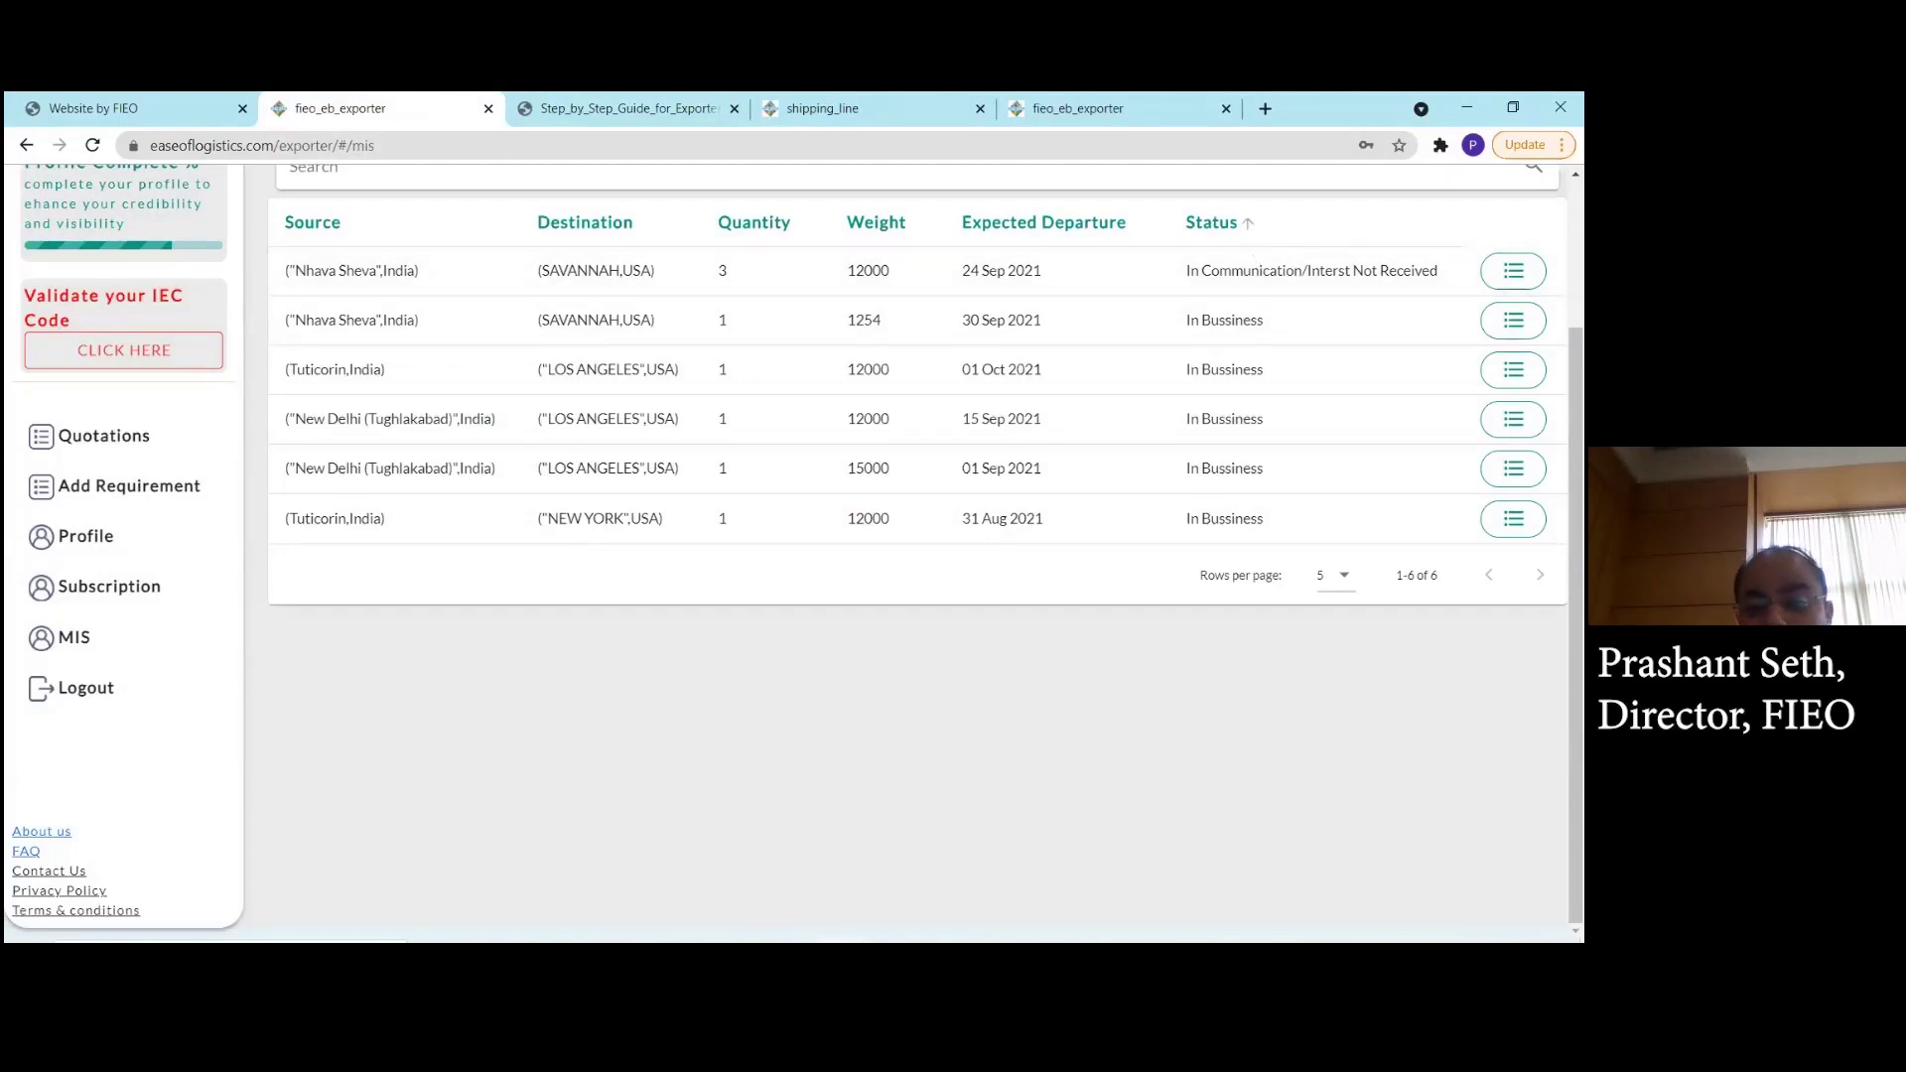
scroll(917, 496, "up", 2)
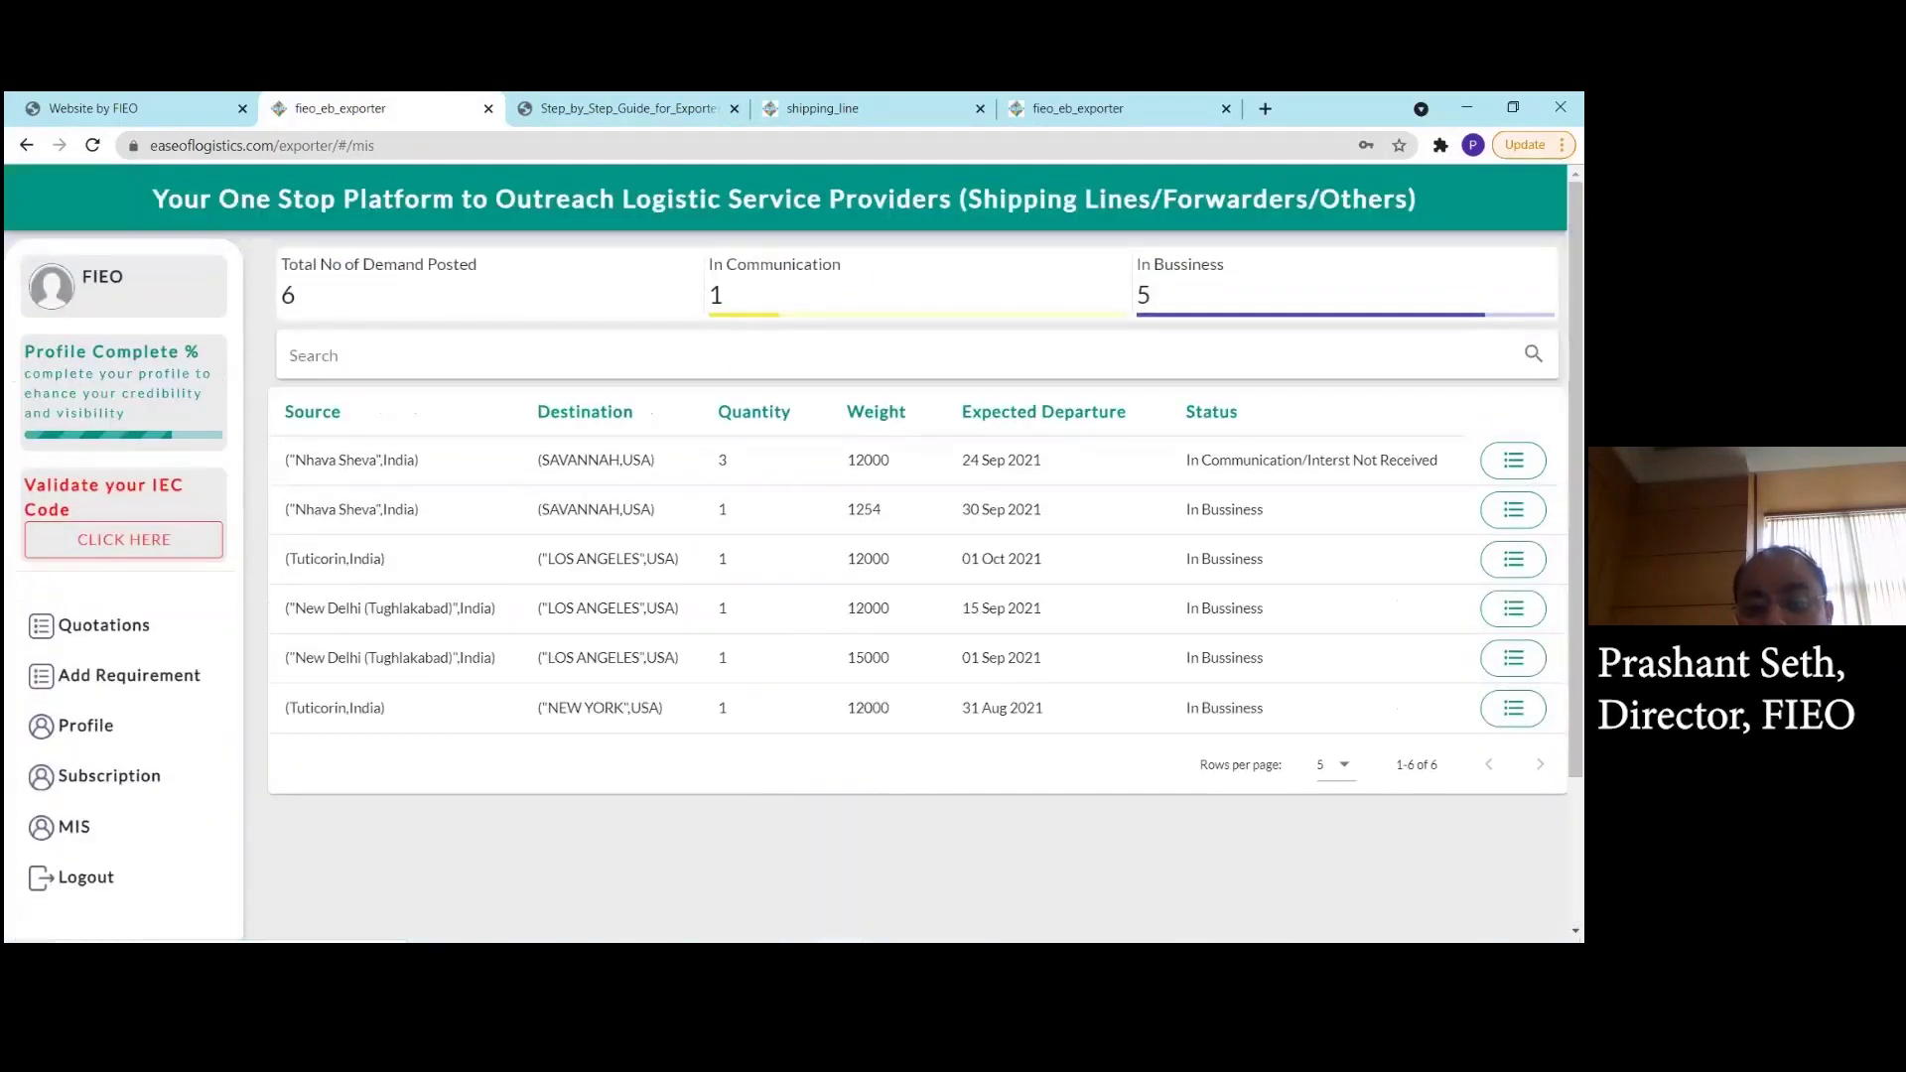